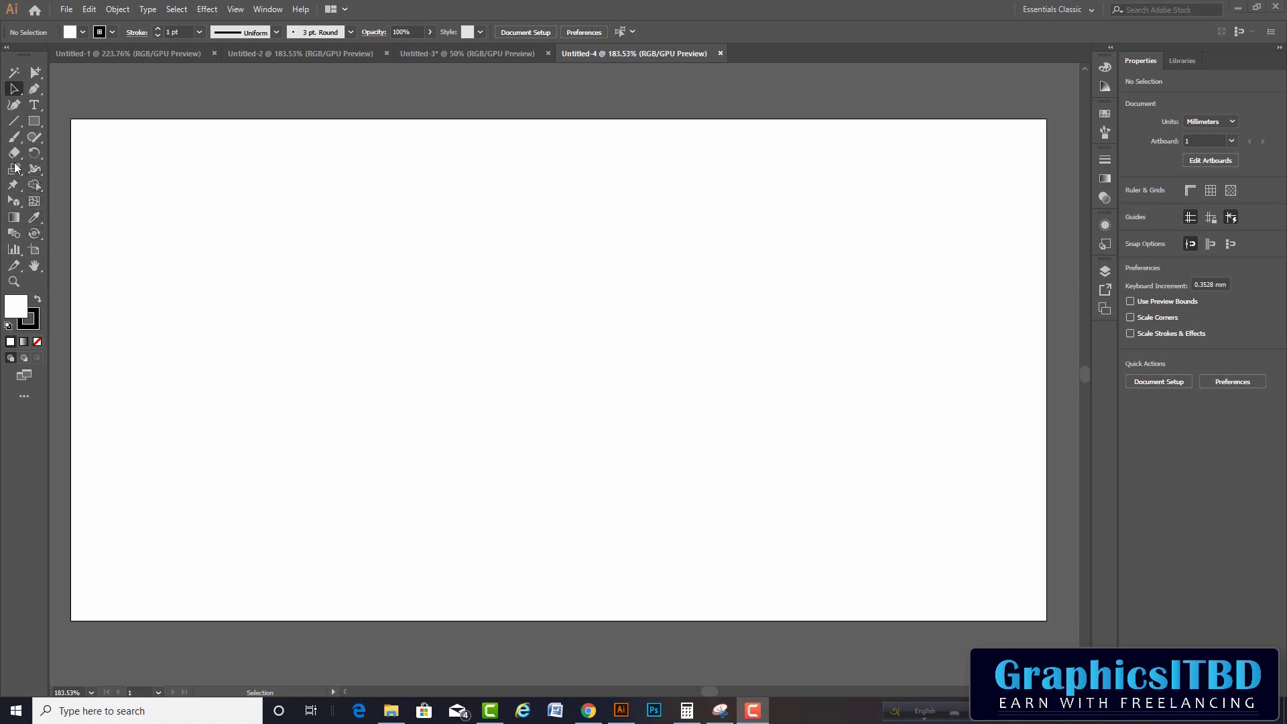
Step: Draw a rectangle about 81.678 × 43.661 mm in the artboard's upper-left area
left_click(35, 188)
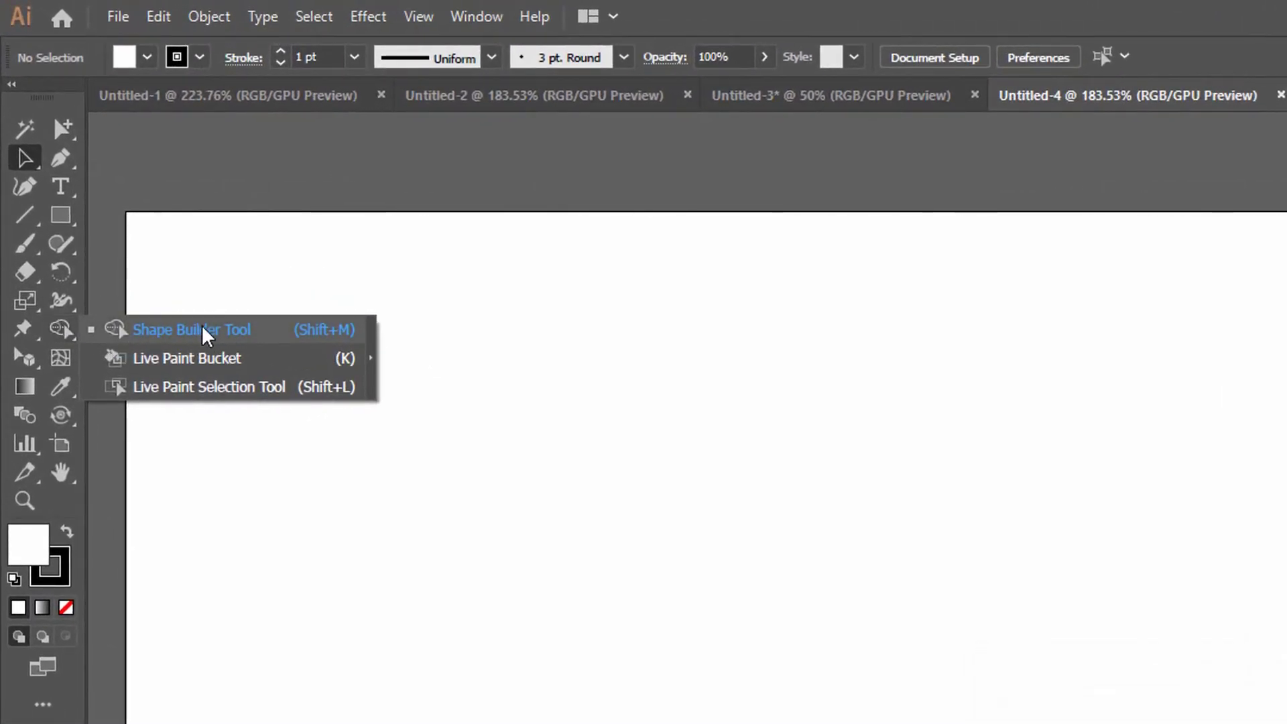
left_click(207, 334)
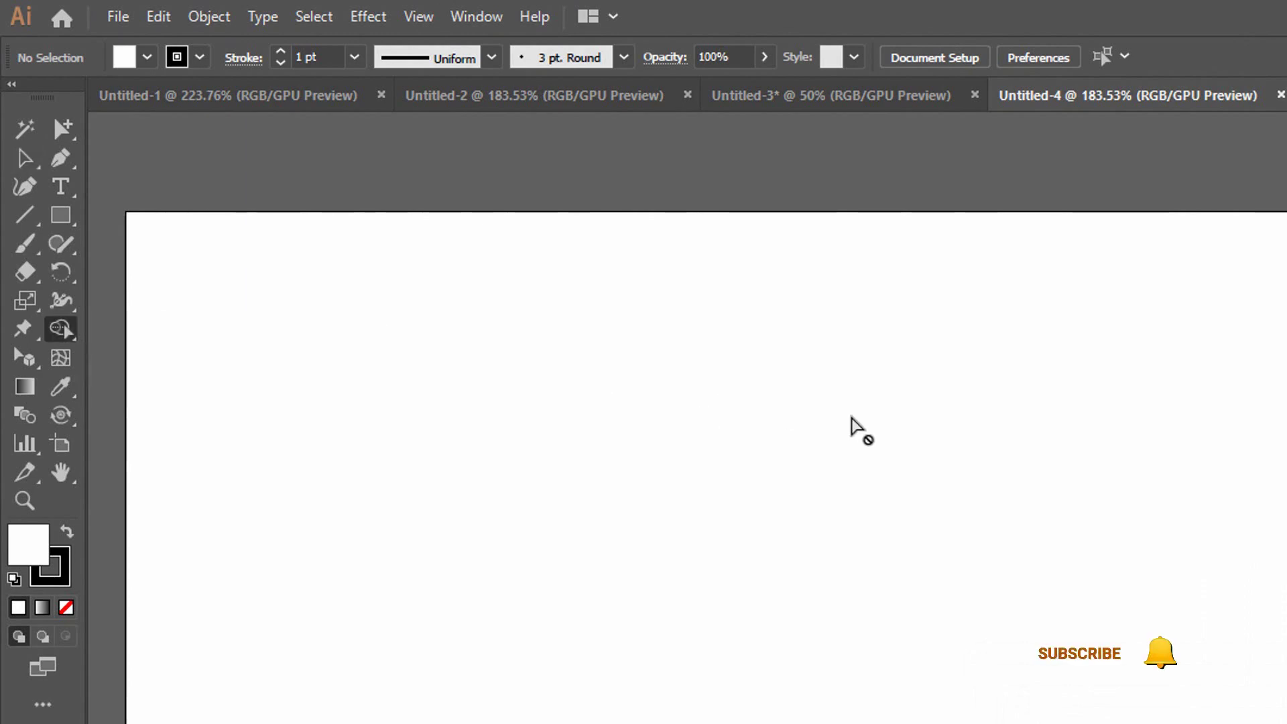
key("ctrl+minus")
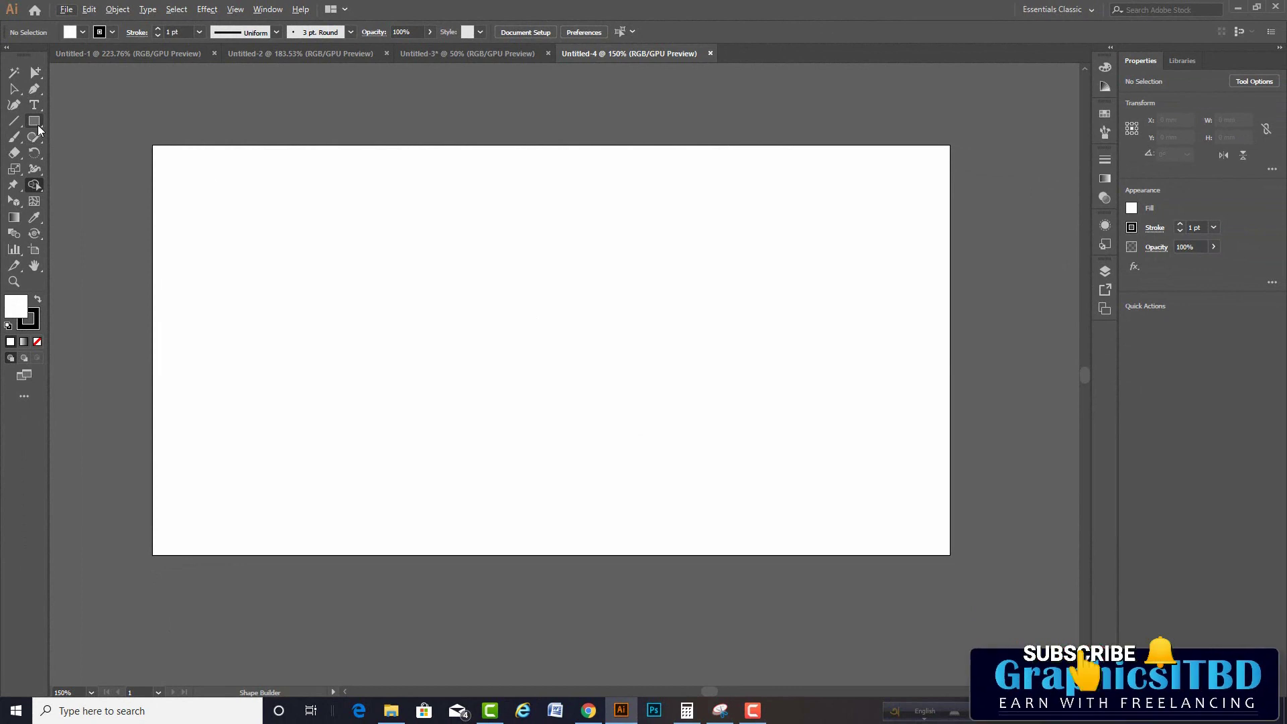
left_click(38, 125)
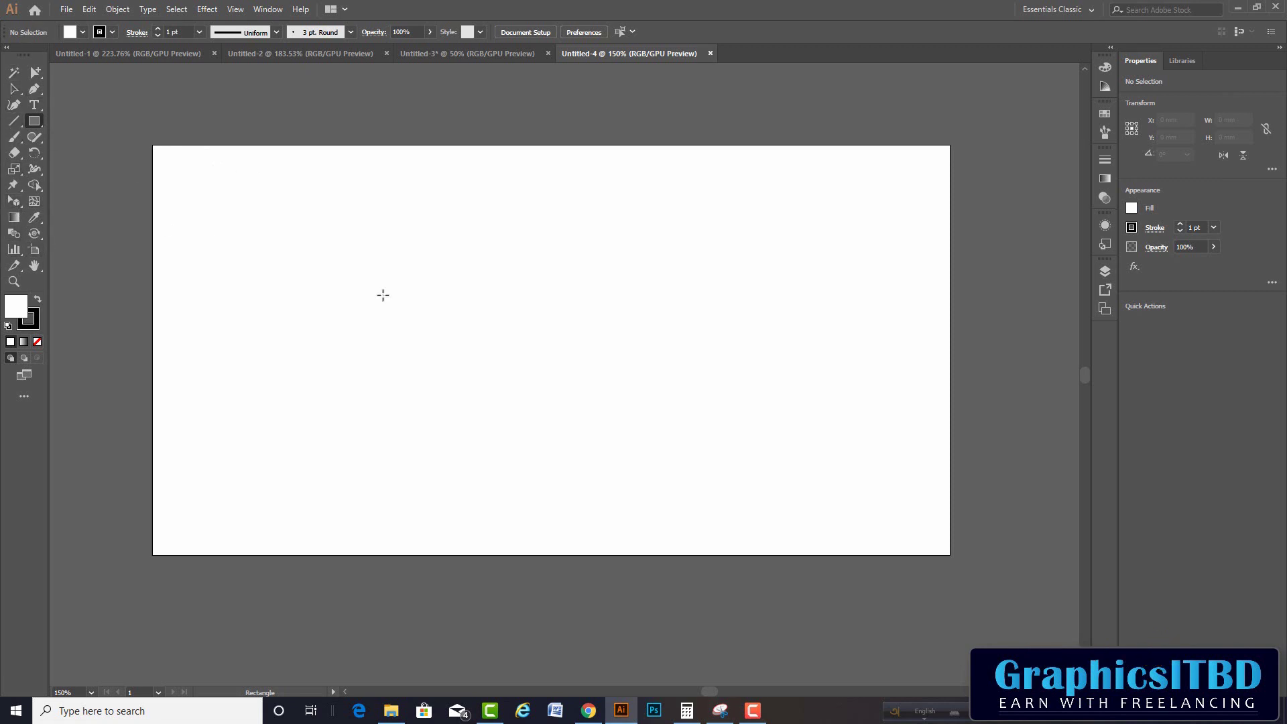
scroll(352, 272, "up", 1)
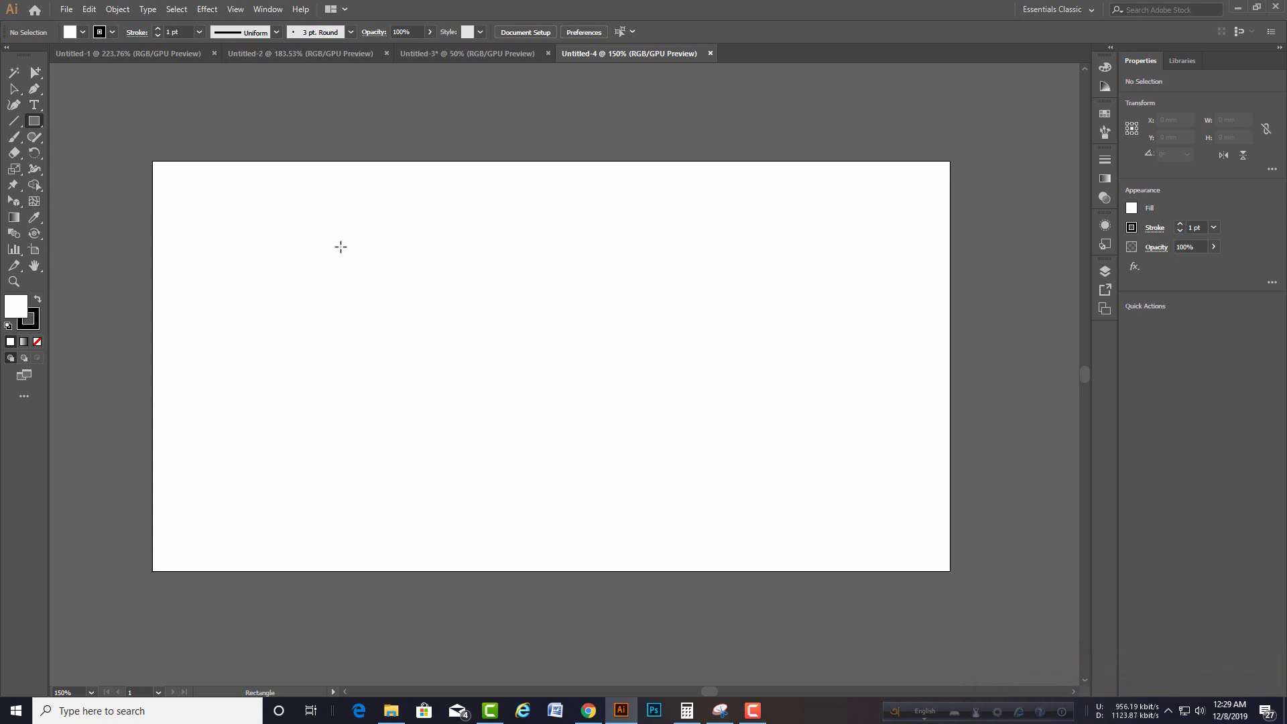
left_click_drag(34, 185, 101, 191)
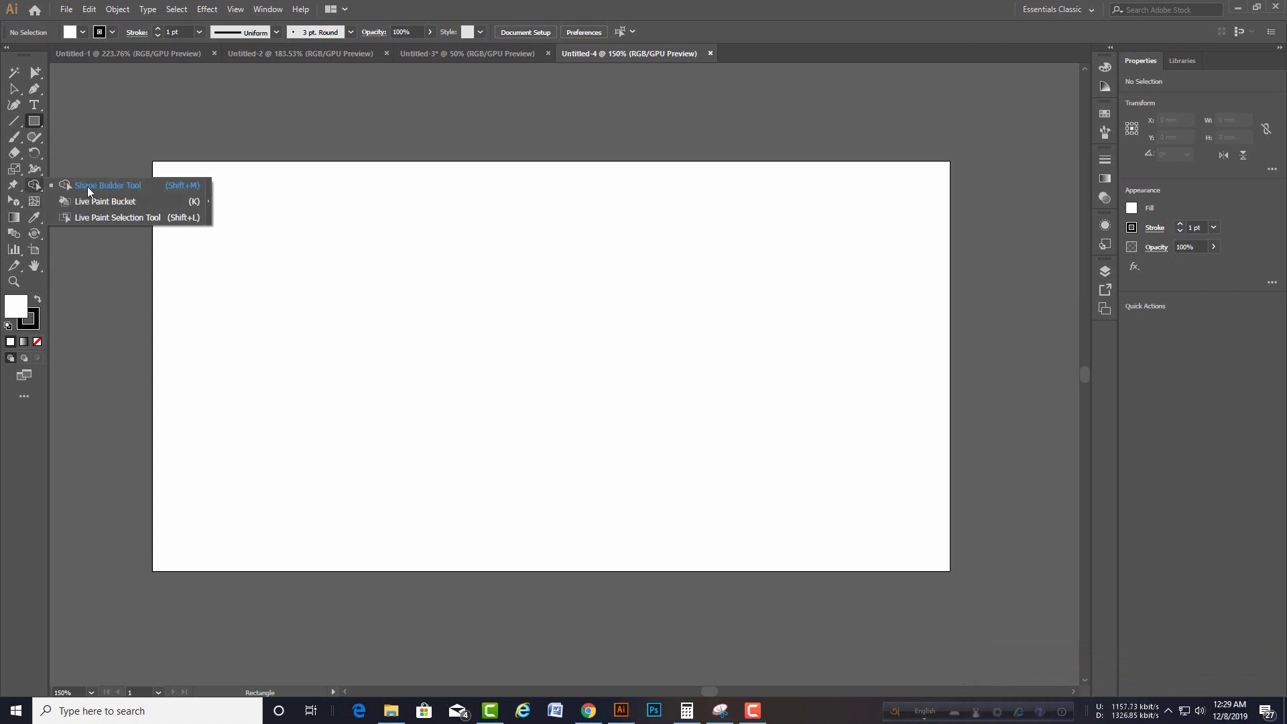
left_click_drag(34, 120, 82, 123)
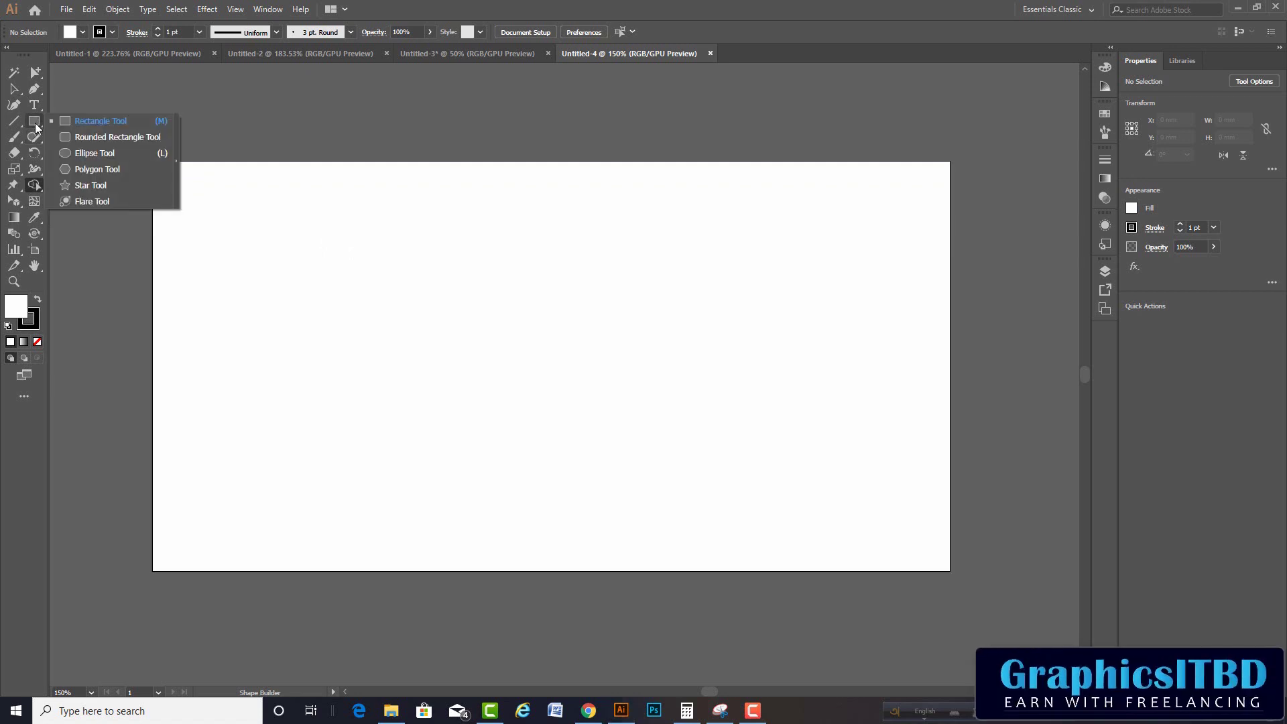
left_click_drag(190, 132, 521, 309)
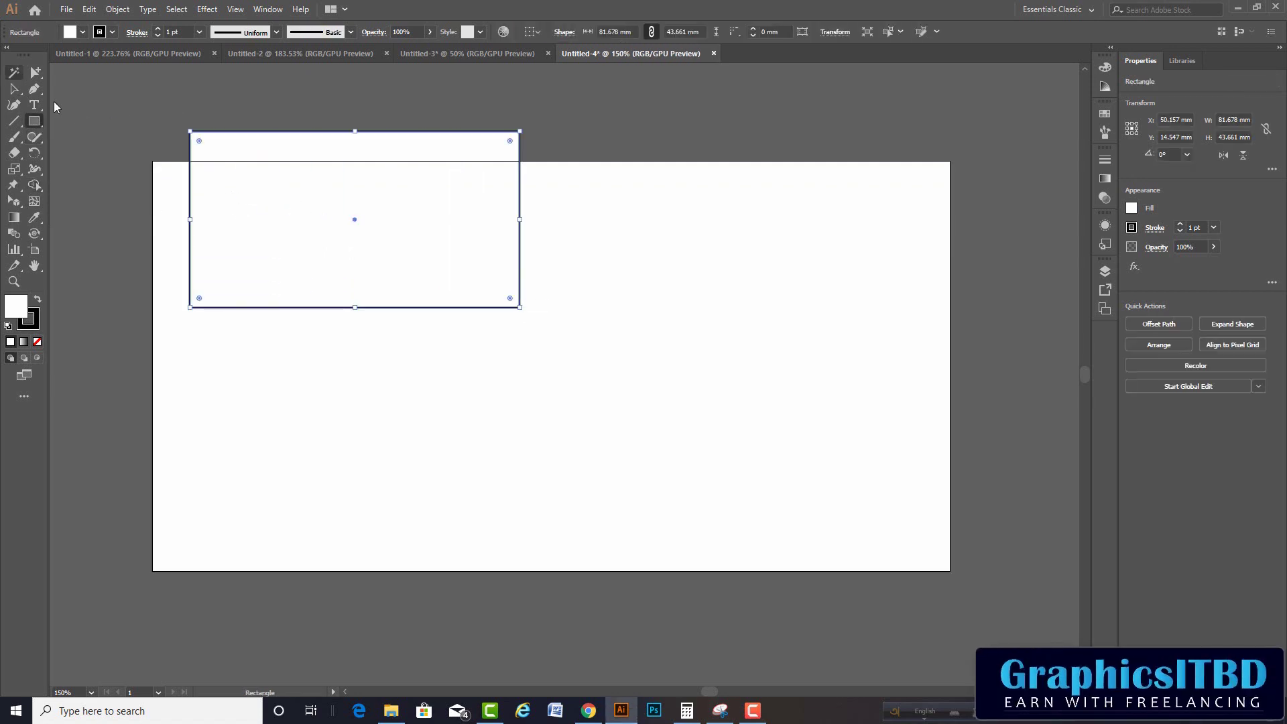
left_click(14, 89)
left_click_drag(407, 237, 410, 339)
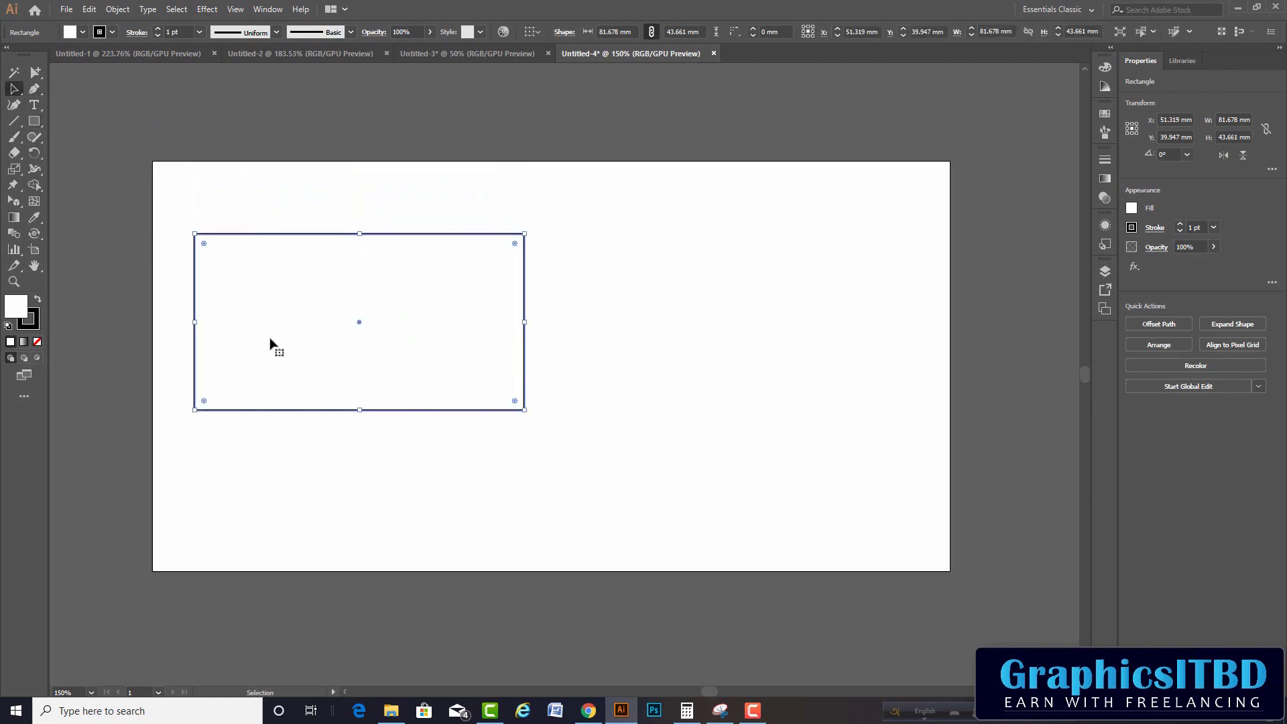
Step: Remove the rectangle's stroke and give it a magenta BC02C1 fill
left_click(34, 327)
left_click(38, 343)
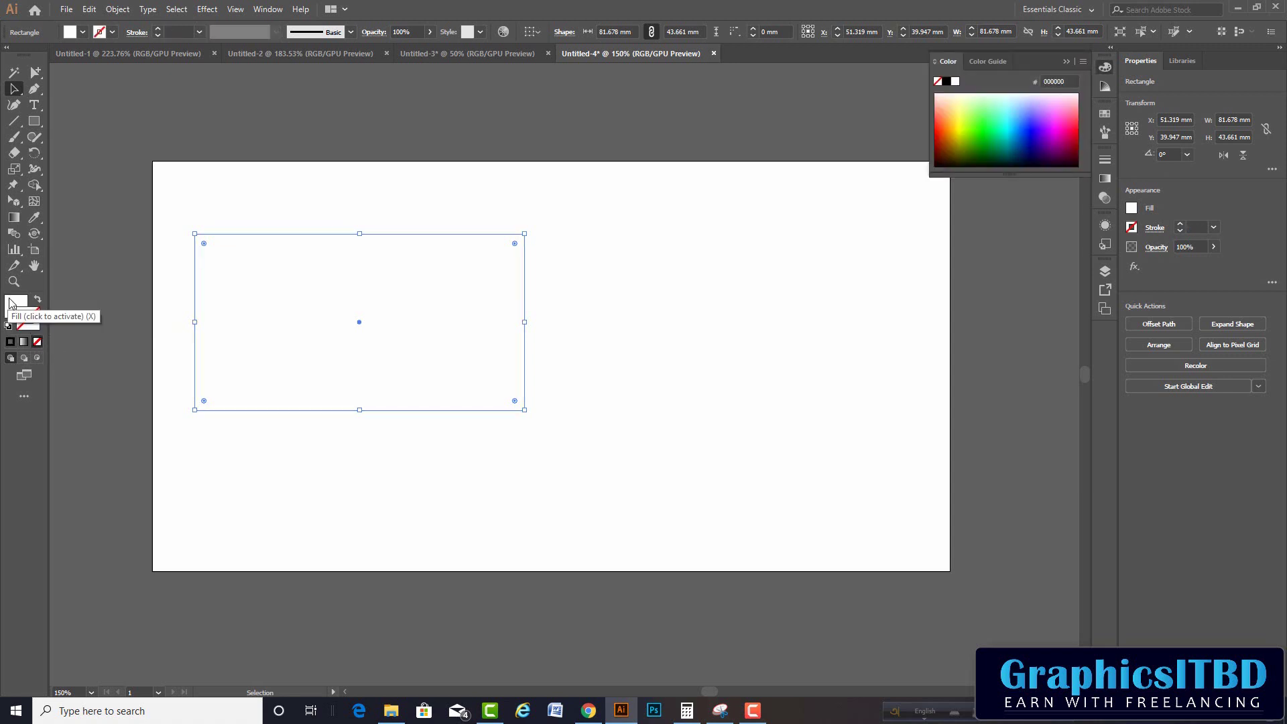
left_click(13, 312)
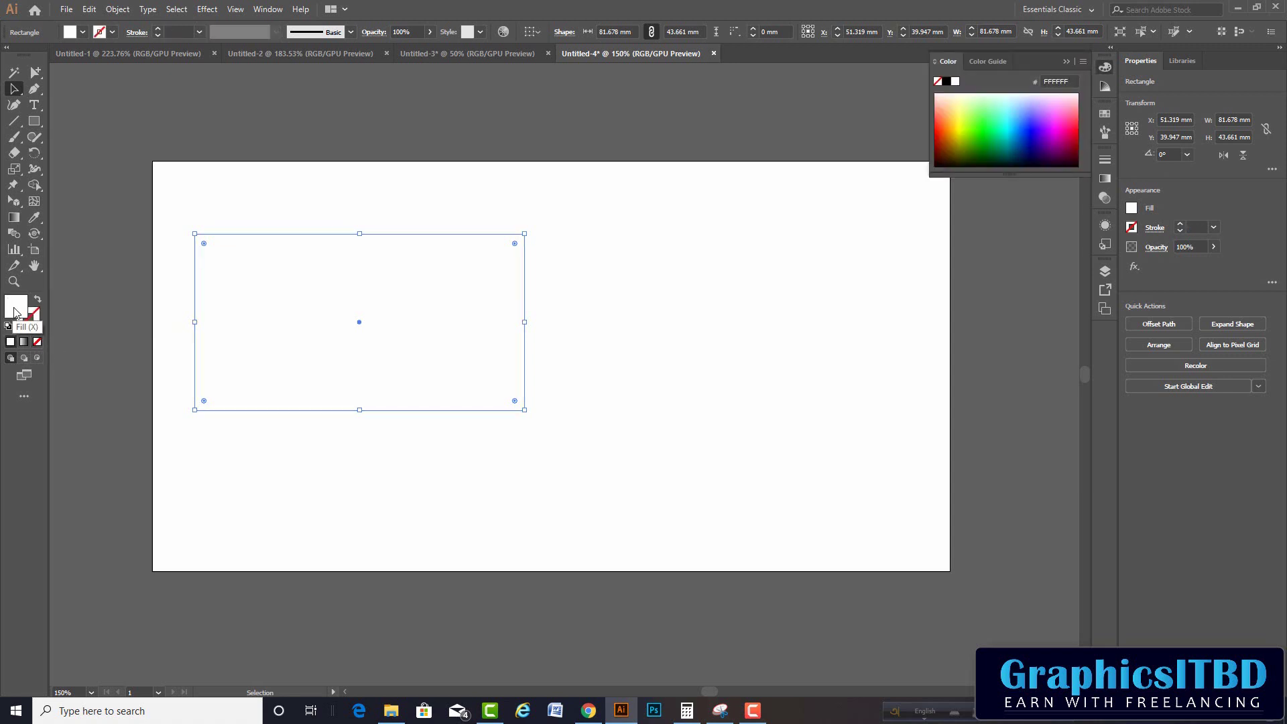
double_click(15, 313)
left_click(1019, 377)
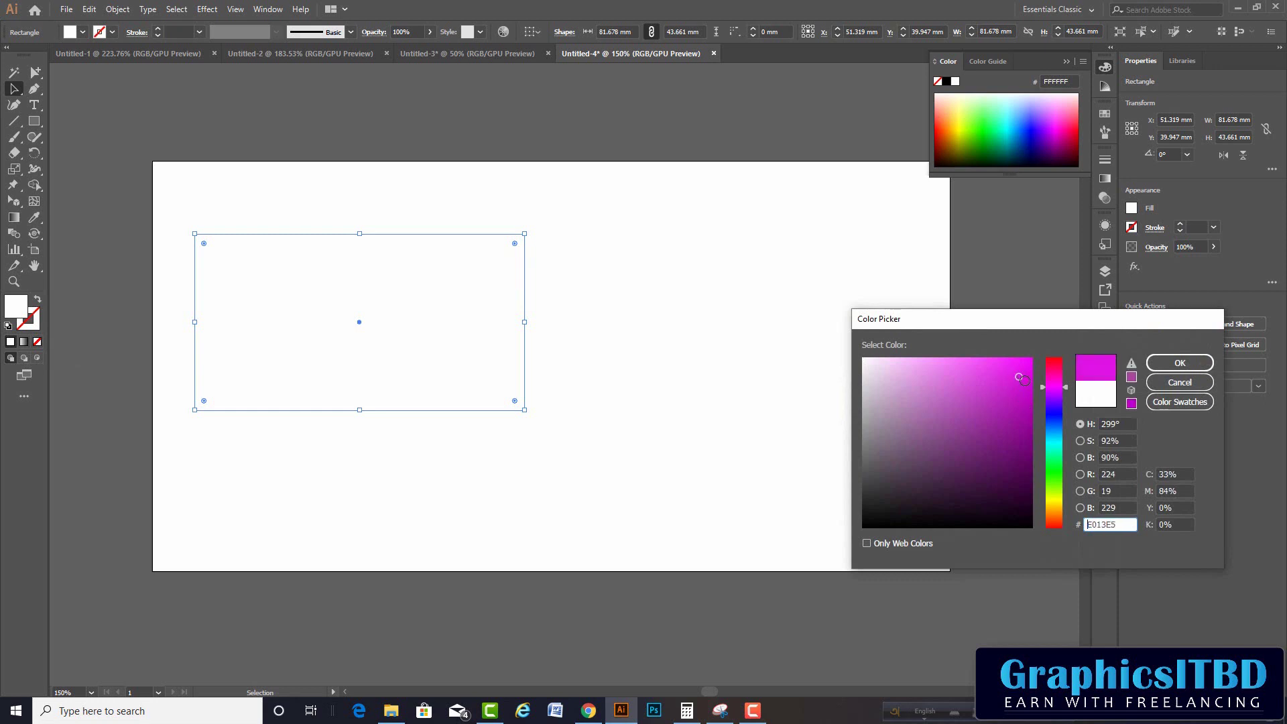
left_click_drag(1025, 380, 1030, 399)
left_click(1191, 364)
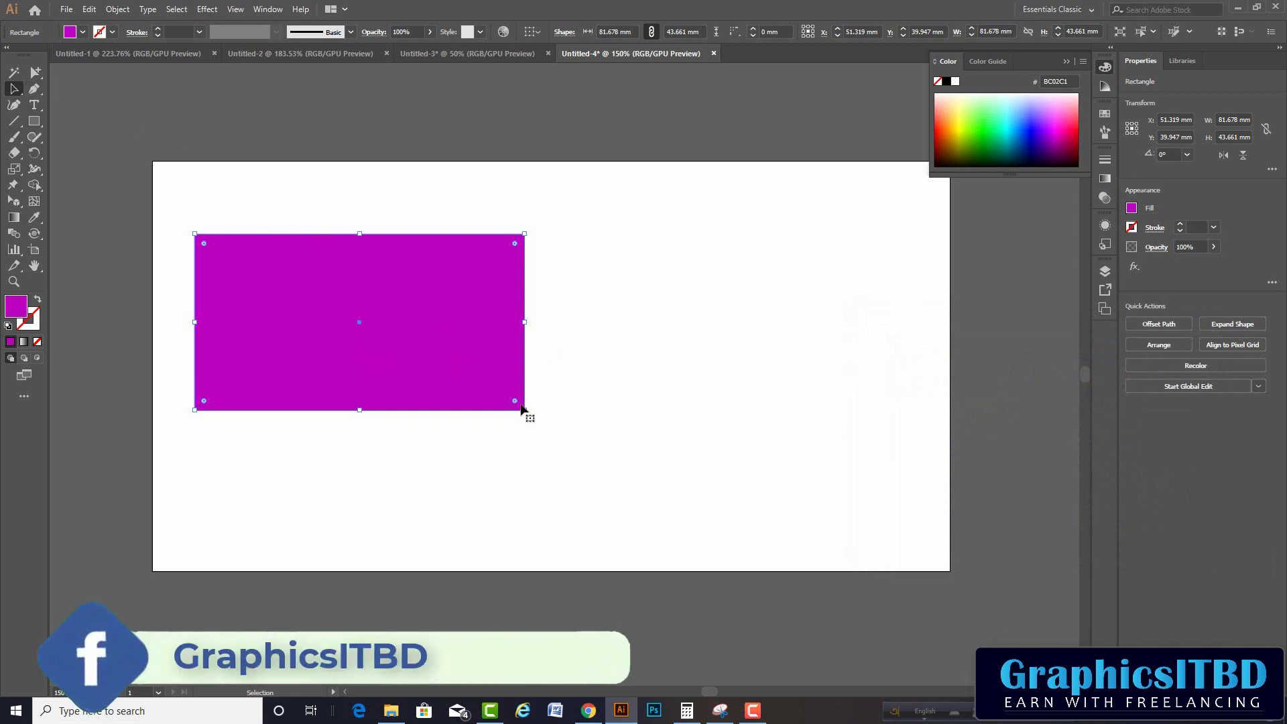
Step: Shrink the rectangle, move it to the upper-left, and Alt+Shift-drag two copies beneath it
mouse_move(522, 409)
left_mouse_down()
mouse_move(446, 361)
mouse_move(461, 371)
left_mouse_up()
mouse_move(386, 335)
left_mouse_down()
mouse_move(291, 240)
mouse_move(287, 323)
left_mouse_up()
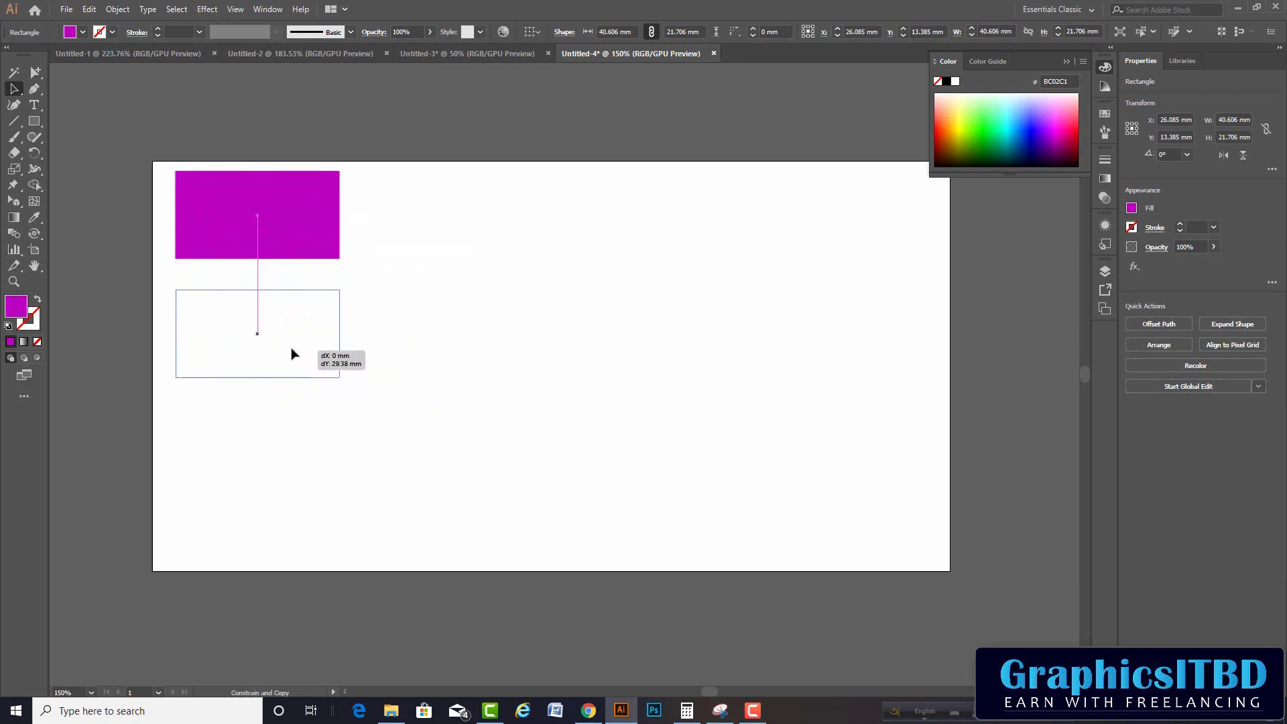
left_click_drag(287, 323, 293, 445)
scroll(307, 340, "down", 1)
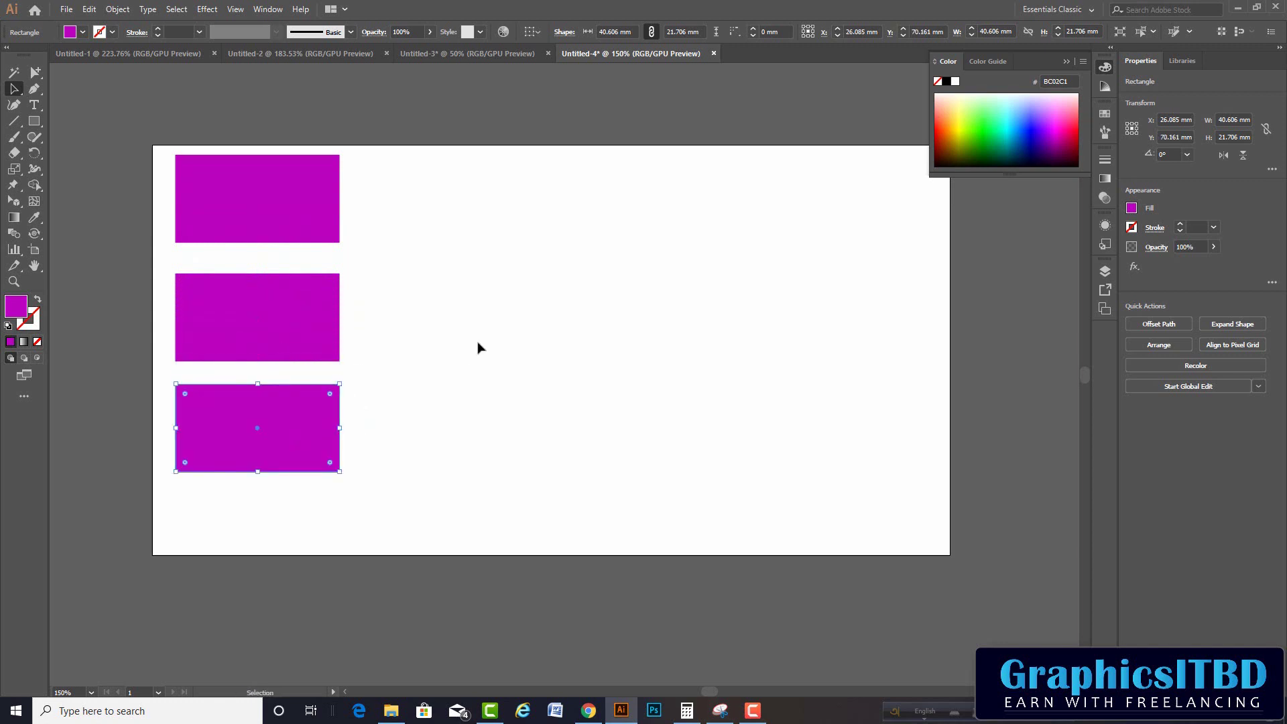
left_click(477, 348)
Step: Select and deselect the three-rectangle column, then browse the shape-building tools without switching
left_click_drag(406, 185, 287, 444)
left_click(417, 231)
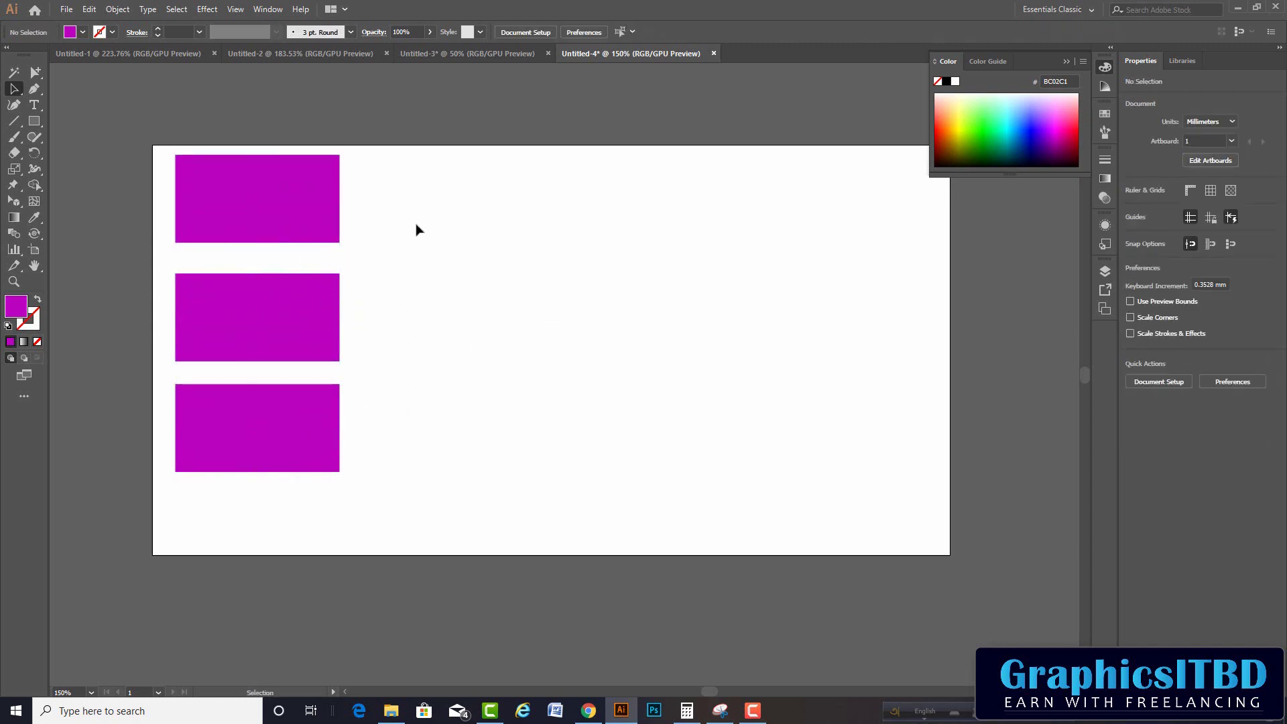
left_click(41, 187)
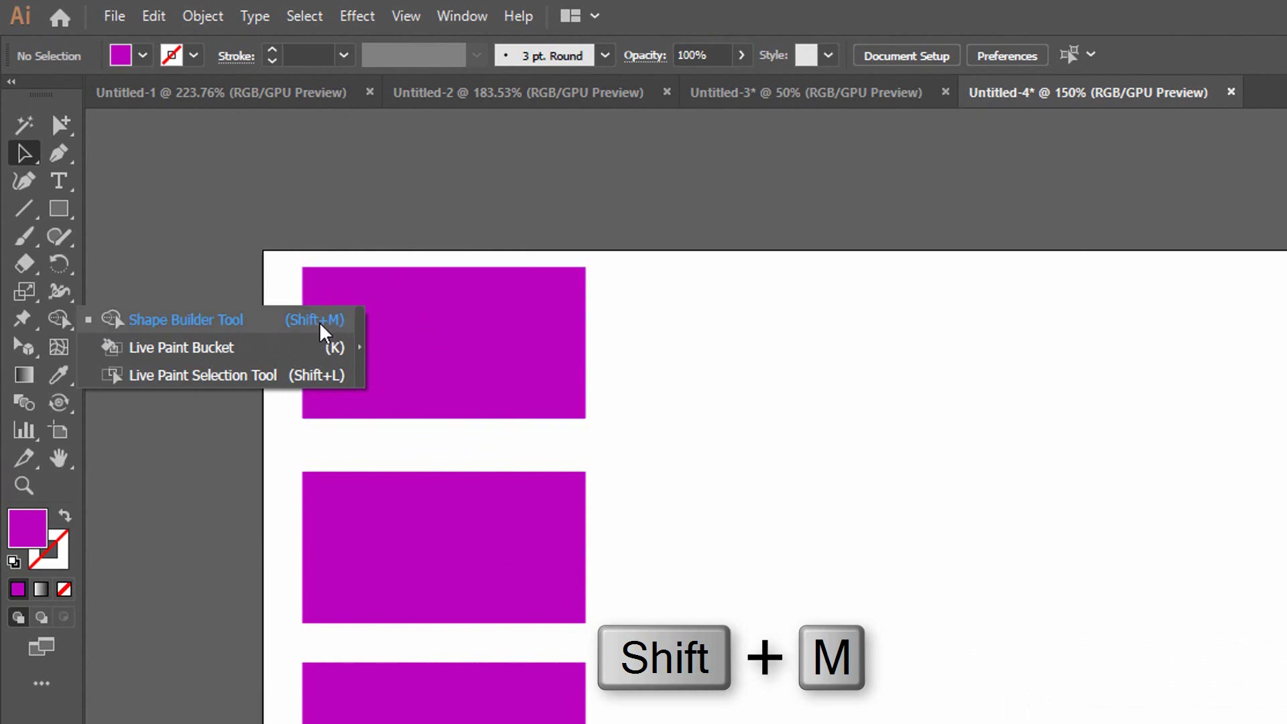
left_click(700, 327)
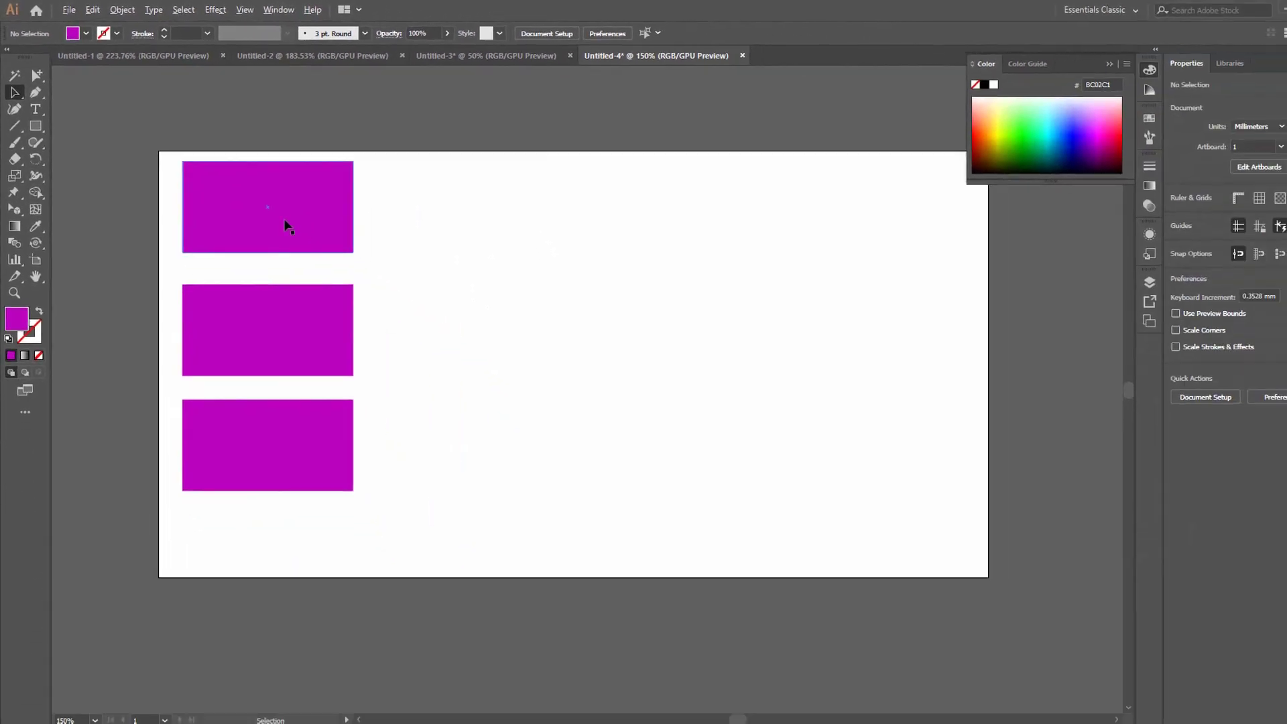
Step: Copy the top rectangle to the right and enlarge it to about 84.7×45.3 mm
mouse_move(283, 220)
left_mouse_down()
mouse_move(579, 251)
mouse_move(607, 316)
left_mouse_up()
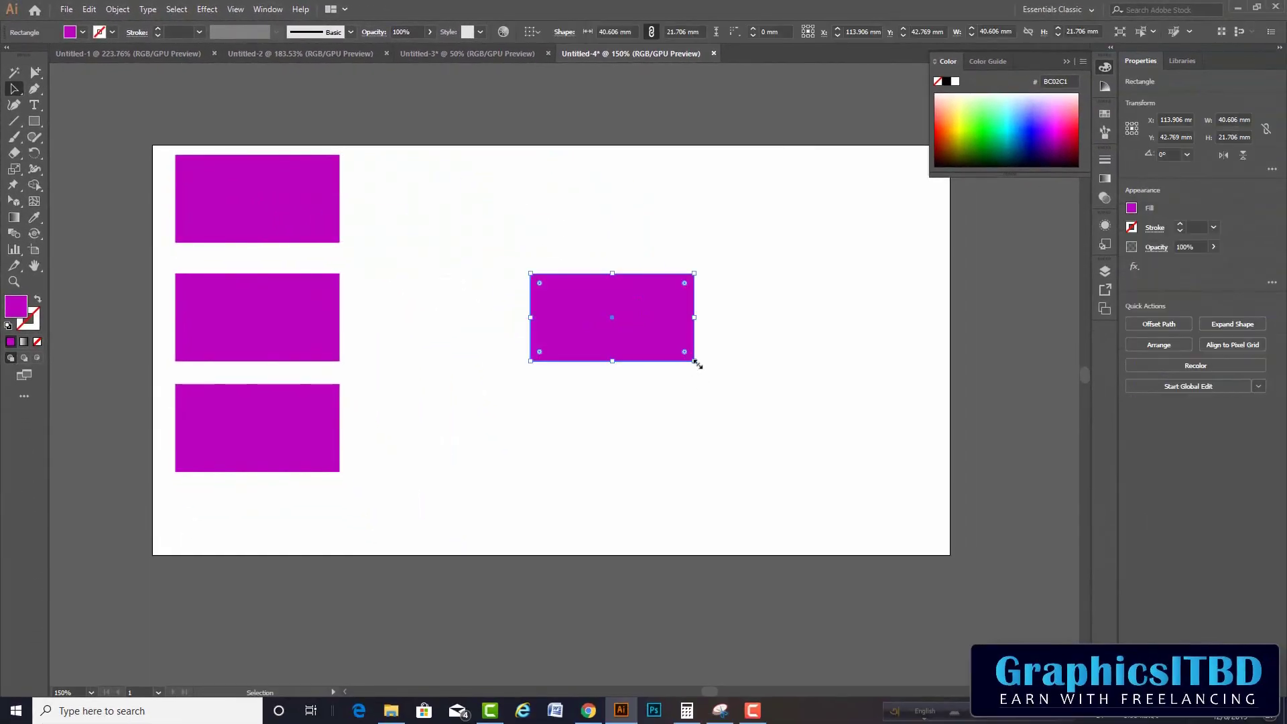
left_click_drag(697, 364, 785, 413)
left_click_drag(633, 341, 659, 342)
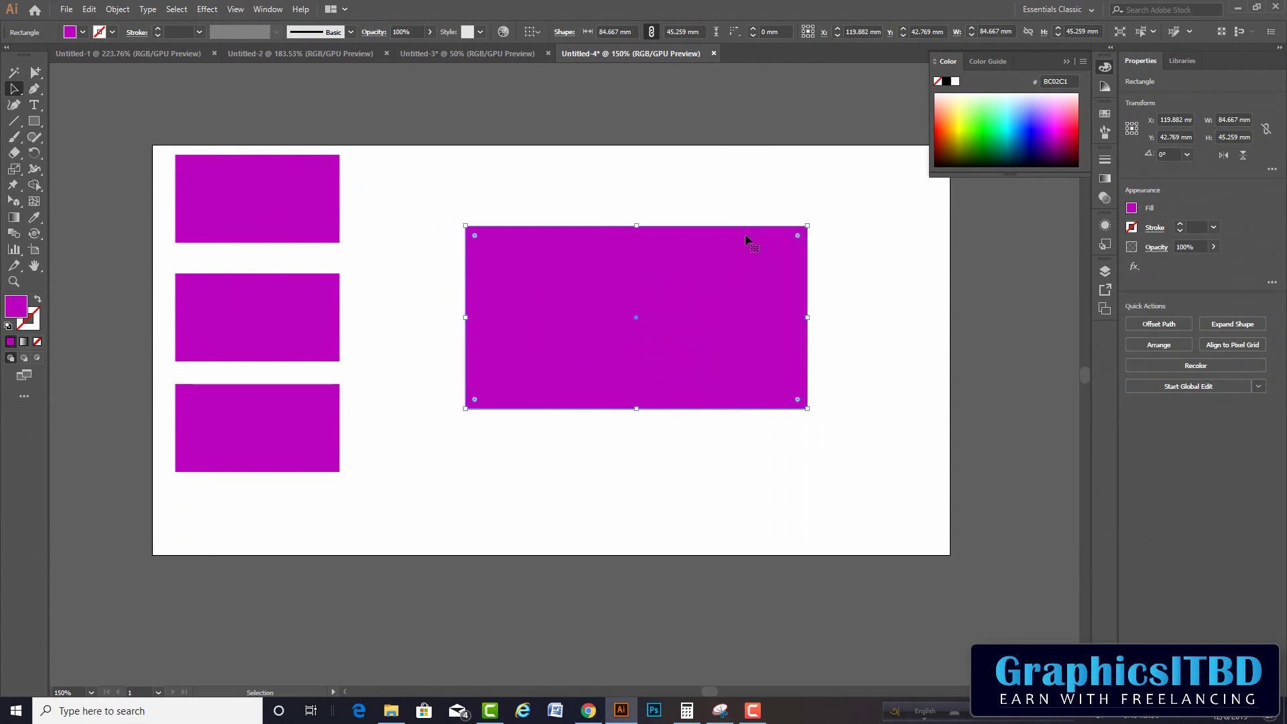
left_click(725, 200)
Step: Add an offset copy over the large rectangle, fill it orange F7931E, and nudge it up-left
left_click_drag(679, 333, 731, 354)
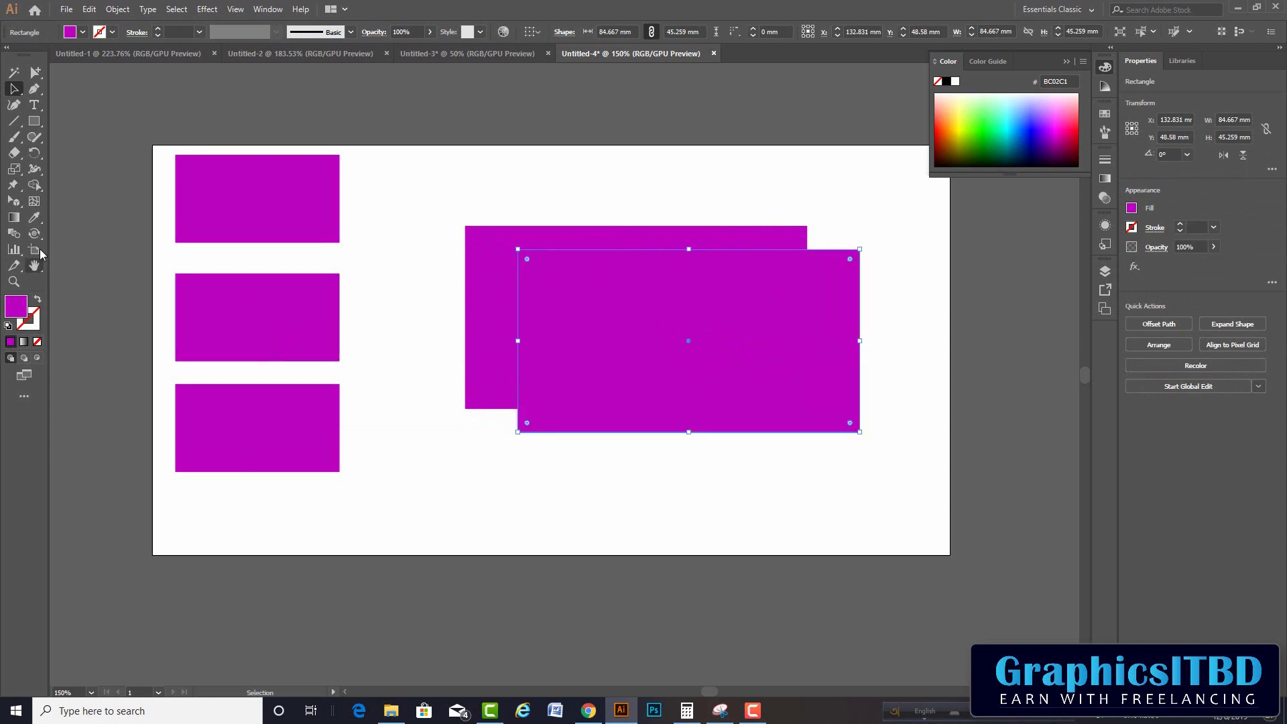
left_click(82, 33)
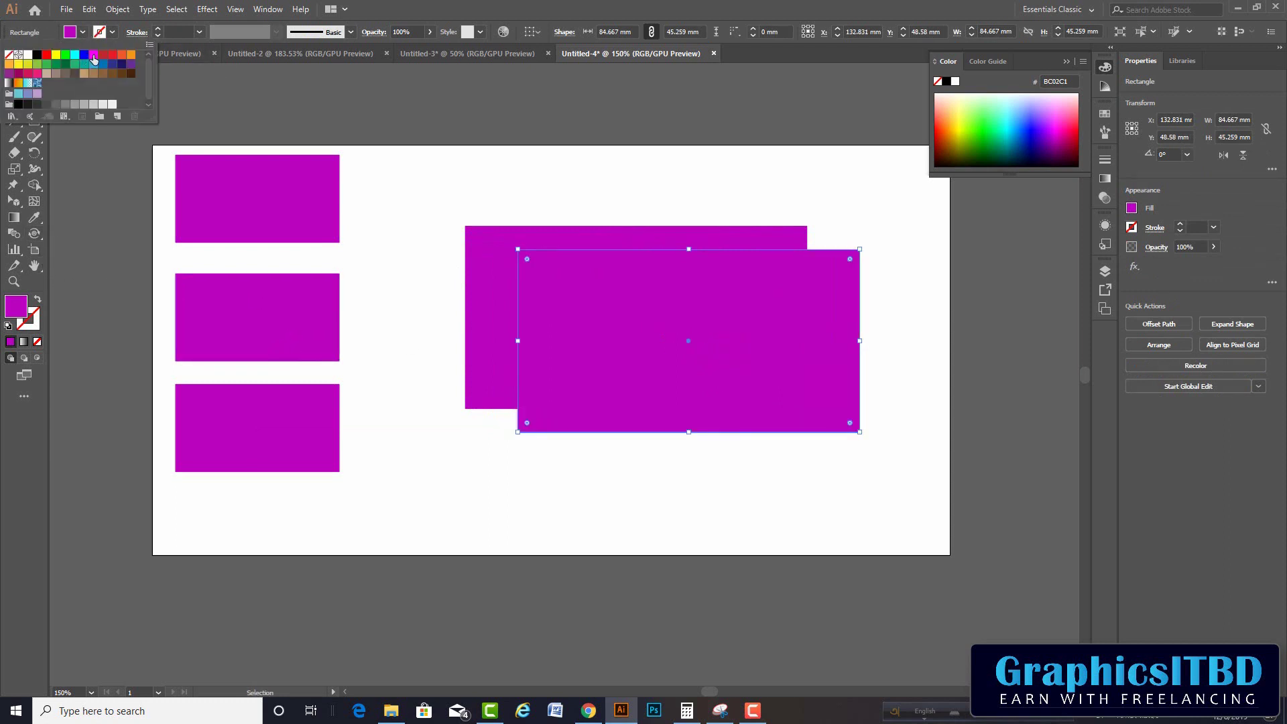
left_click(129, 57)
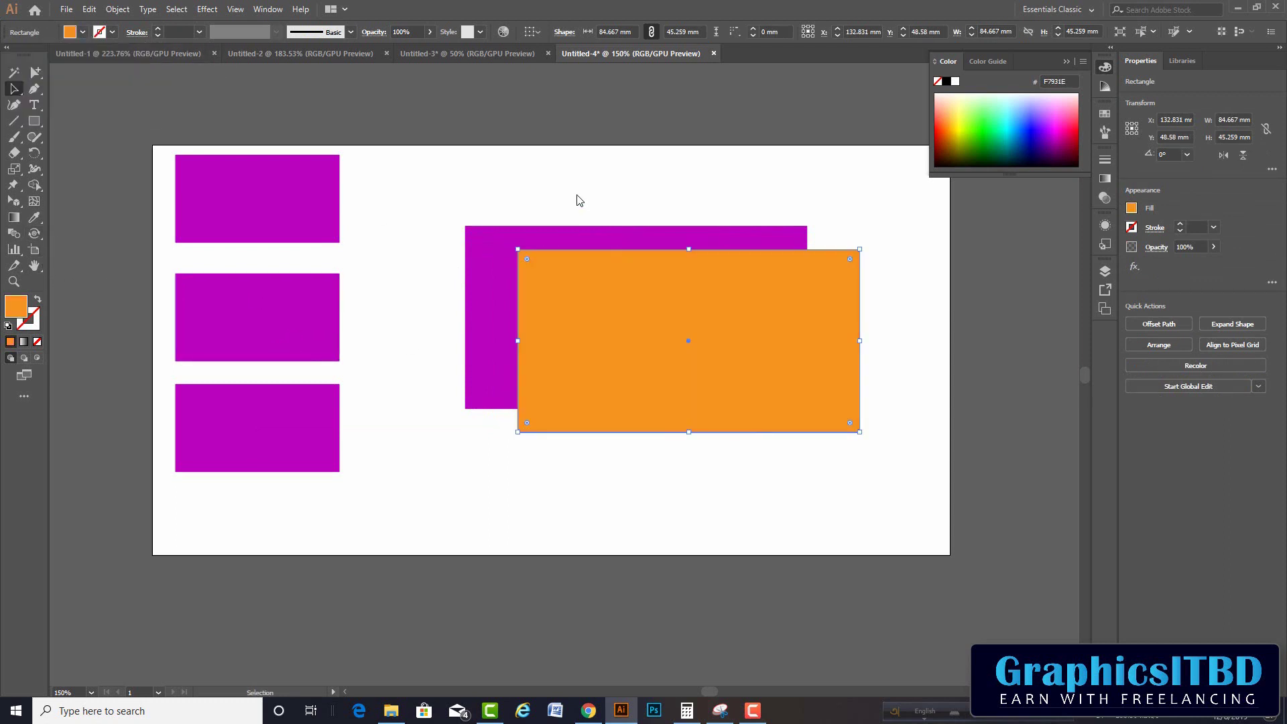
mouse_move(707, 312)
left_mouse_down()
mouse_move(681, 309)
mouse_move(697, 308)
left_mouse_up()
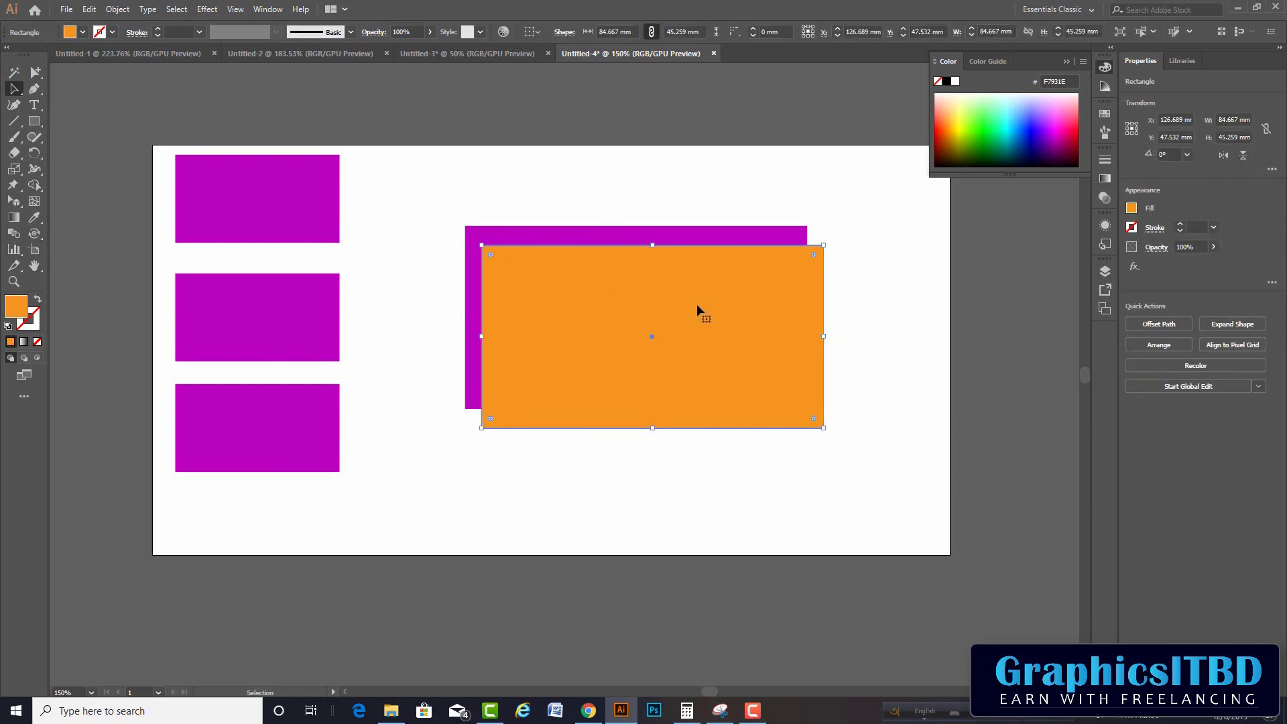
left_click(596, 208)
left_click(634, 245)
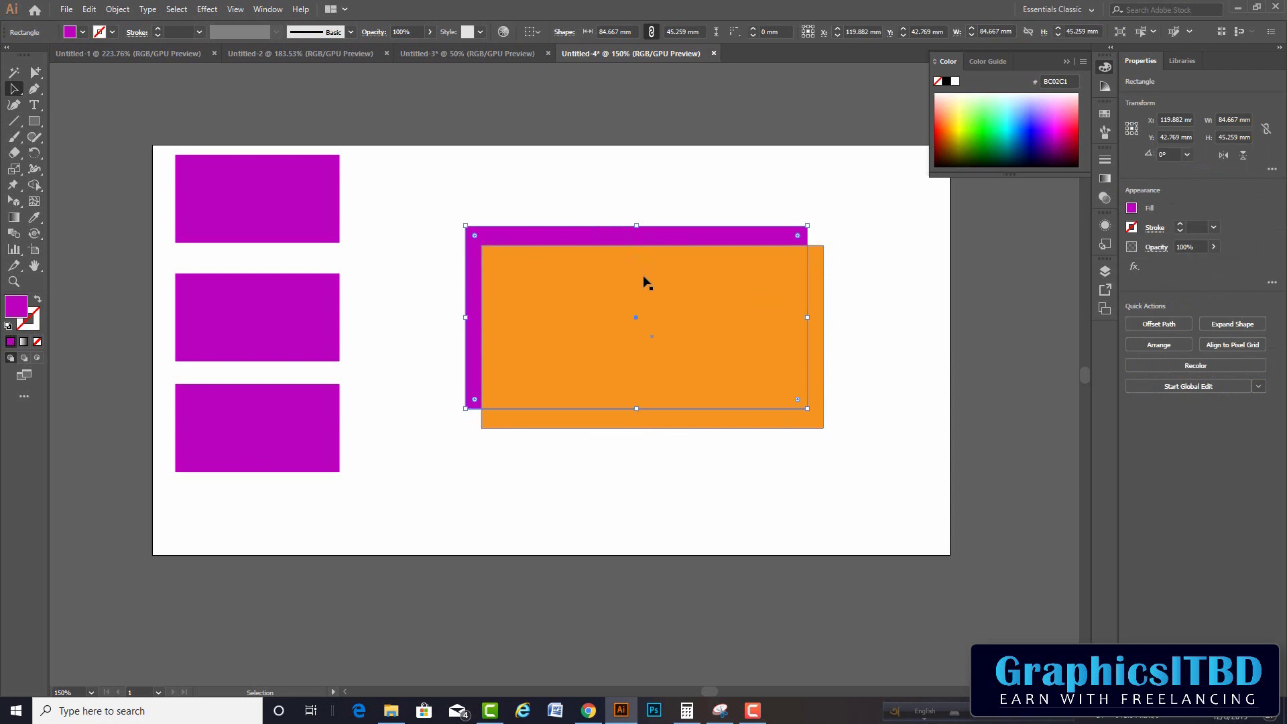
left_click(643, 282)
left_click(729, 201)
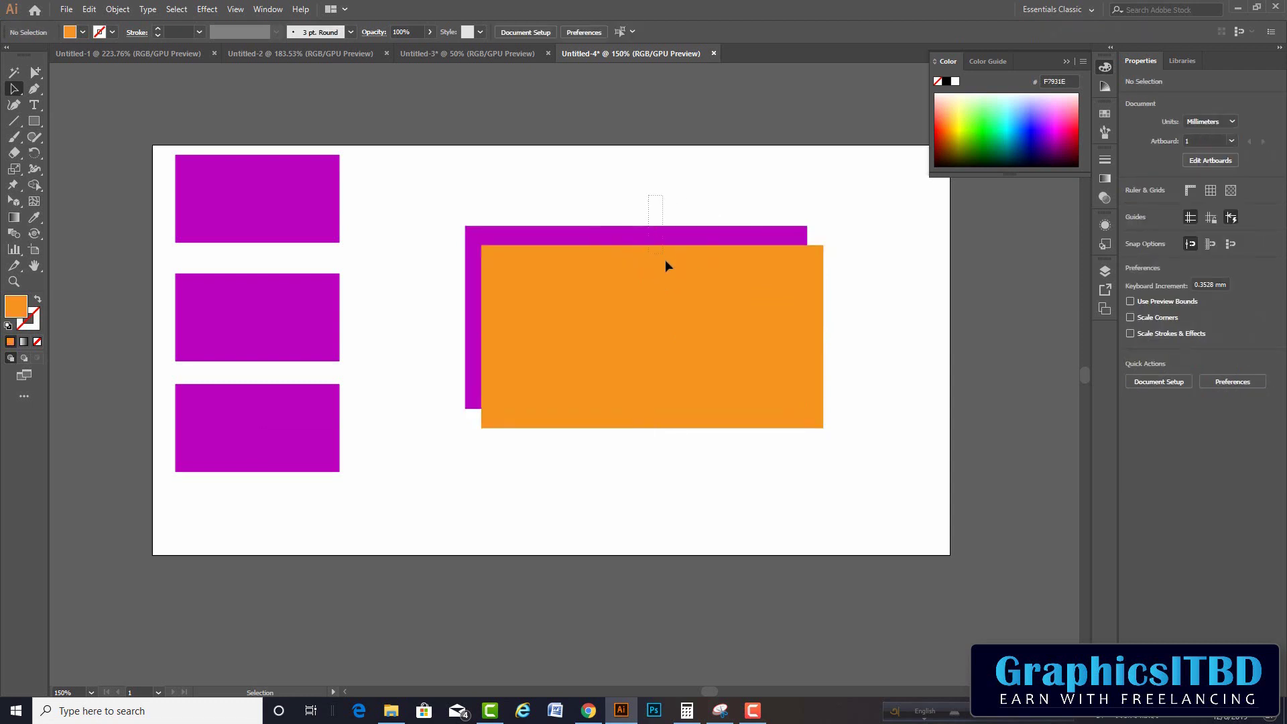
Step: Marquee-select the magenta and orange rectangles together and show the shape-building tool choices
left_click_drag(665, 261, 684, 298)
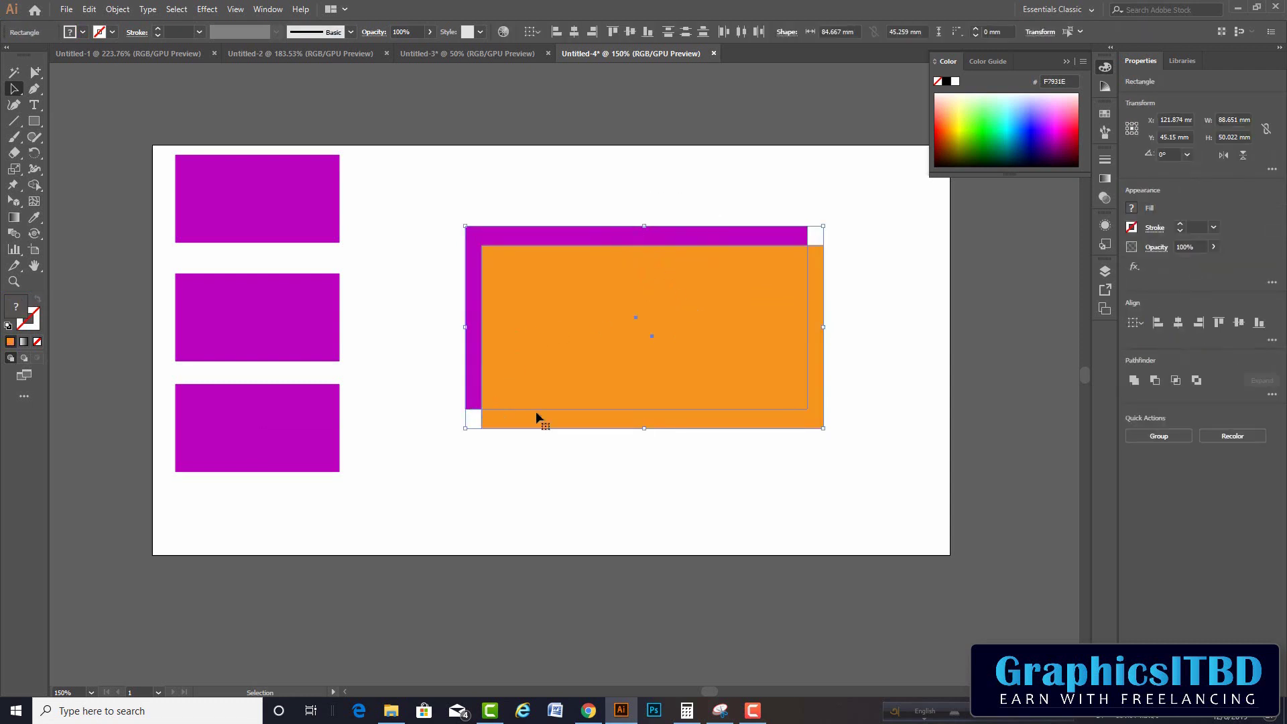
scroll(509, 377, "up", 1, "alt")
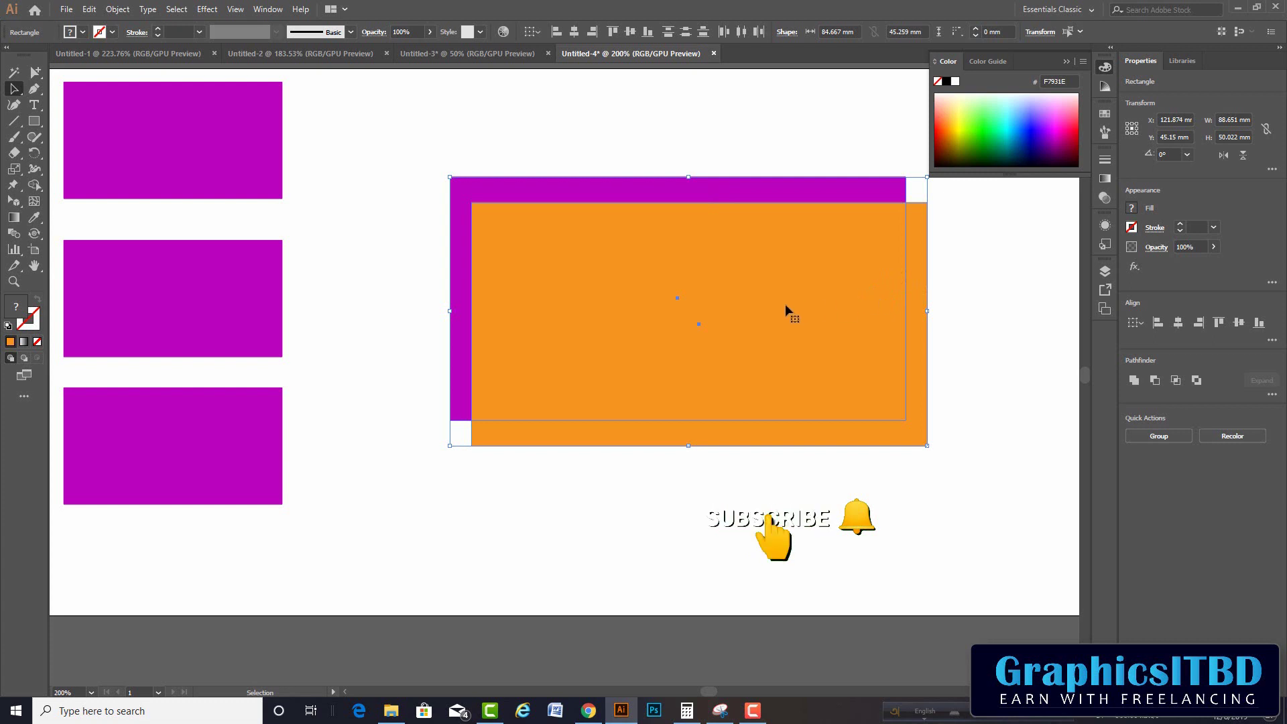
left_click(34, 185)
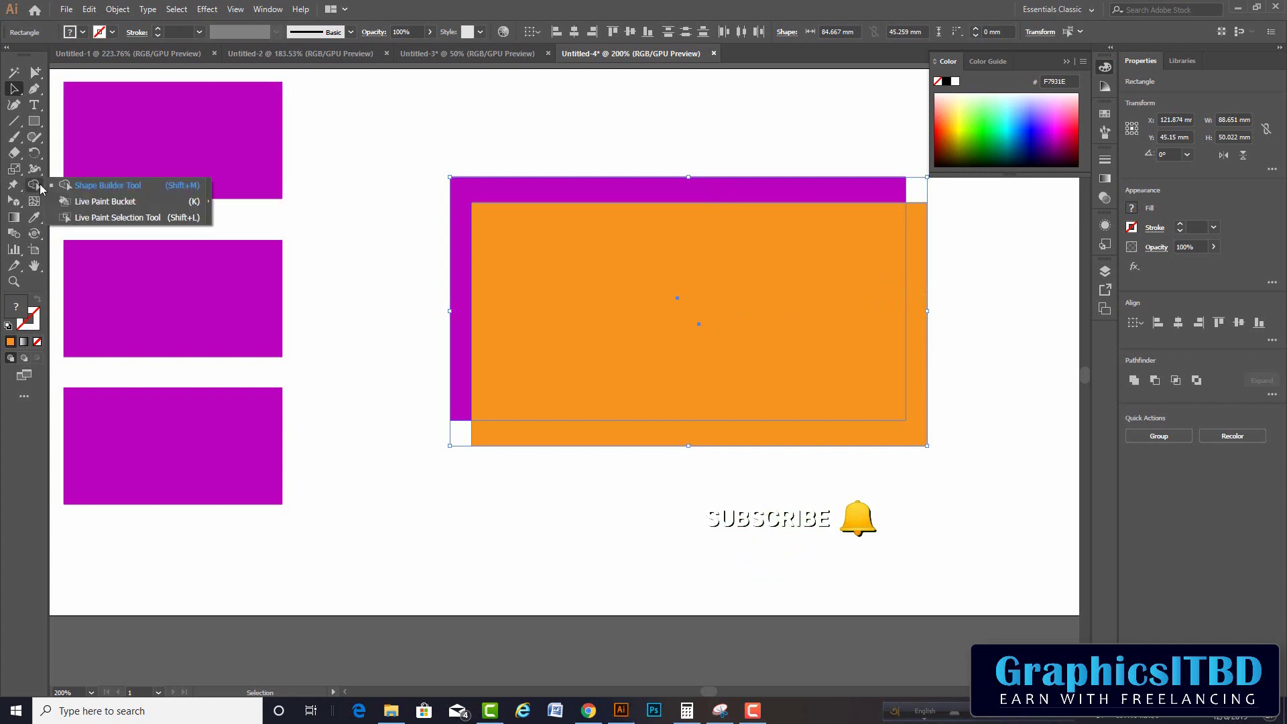
Step: Switch to the Shape Builder tool and zoom in and out on the overlapping rectangles
left_click(124, 190)
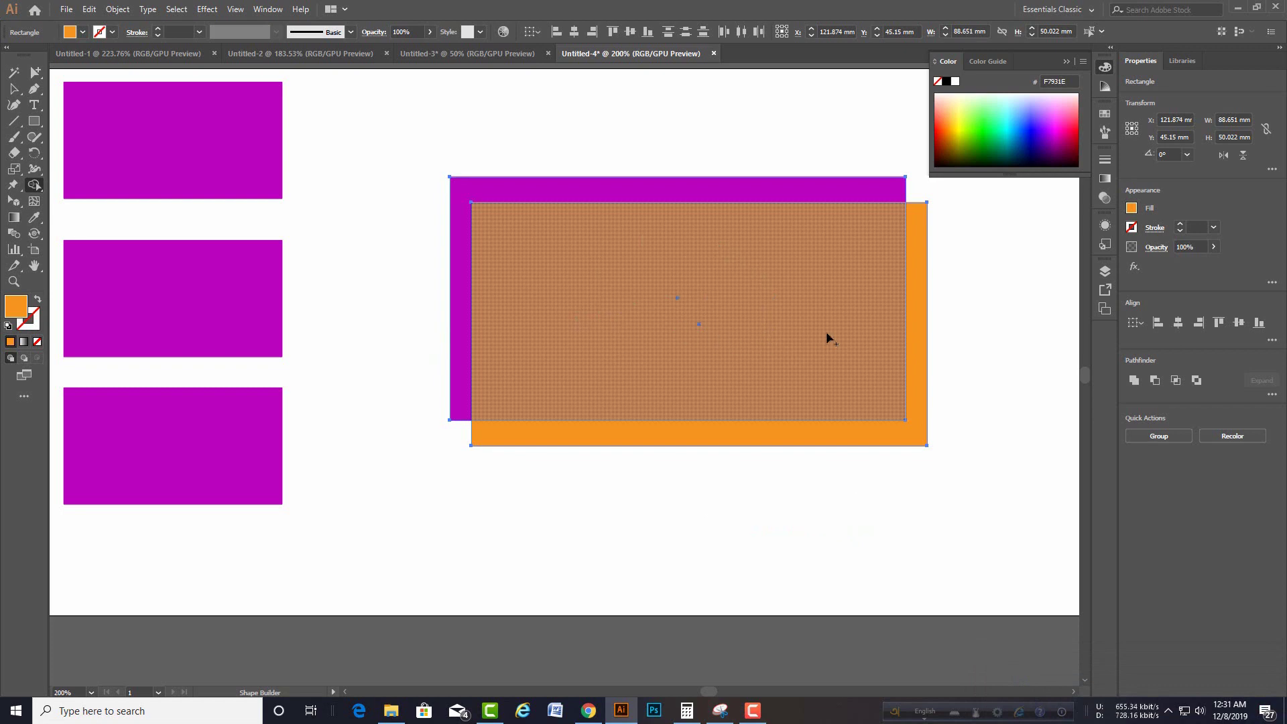
scroll(775, 342, "right", 2)
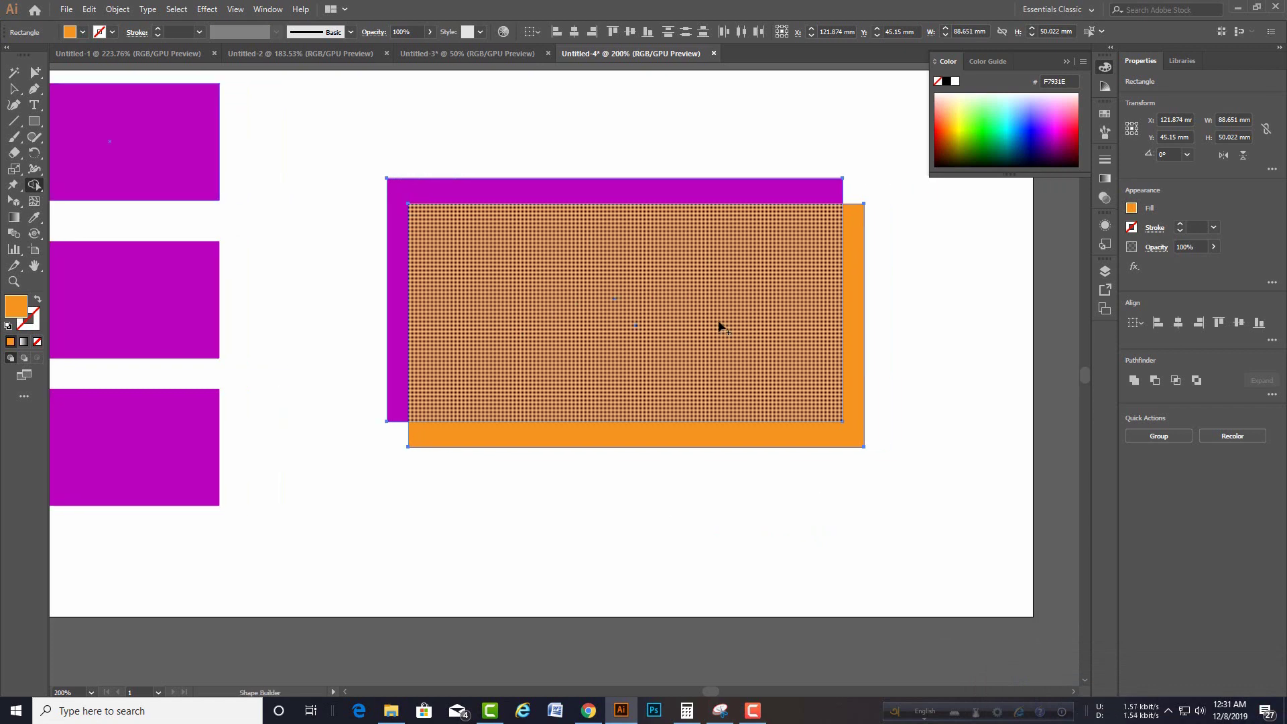
scroll(720, 327, "up", 1)
mouse_move(697, 267)
left_mouse_down()
mouse_move(718, 295)
mouse_move(707, 288)
left_mouse_up()
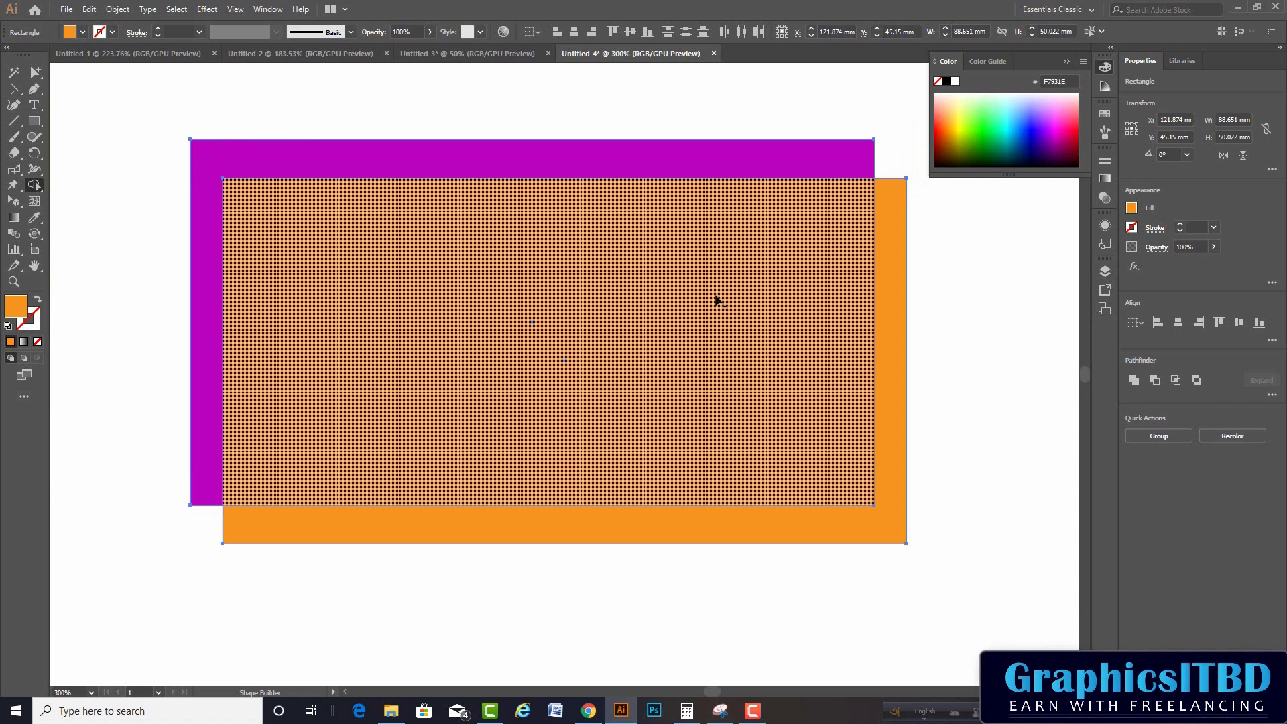
scroll(716, 303, "down", 1)
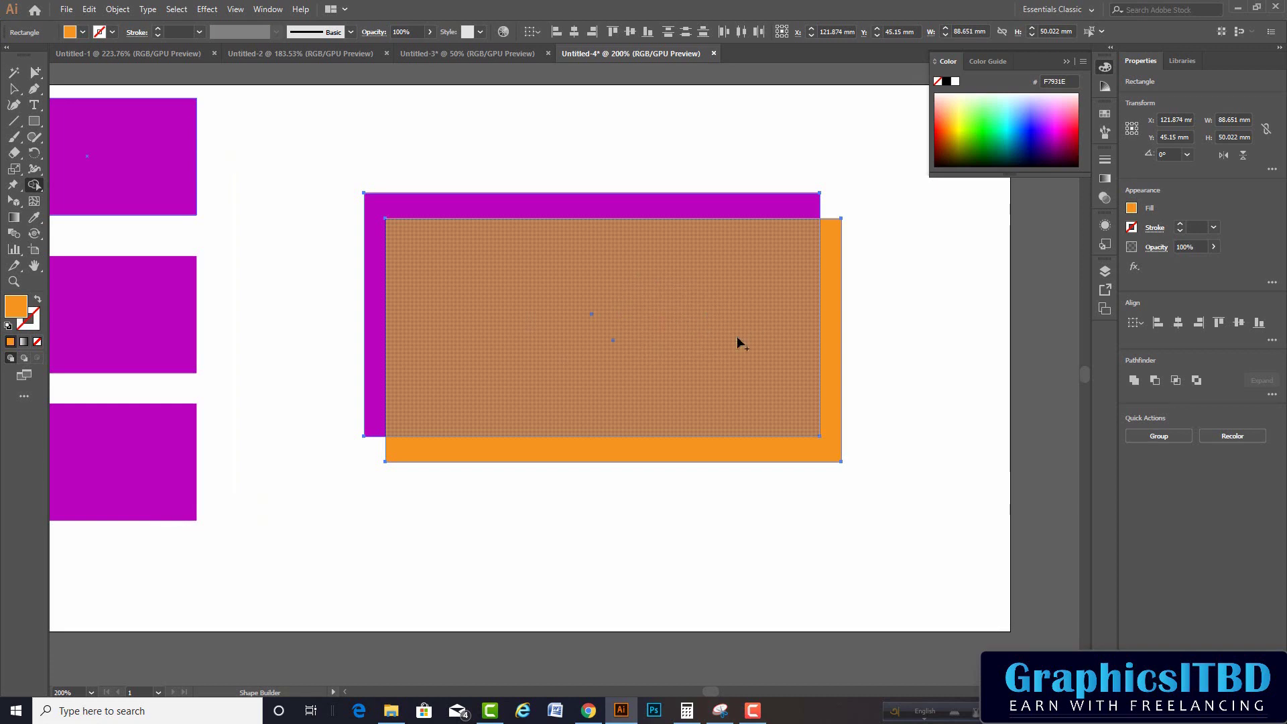
scroll(738, 343, "up", 1)
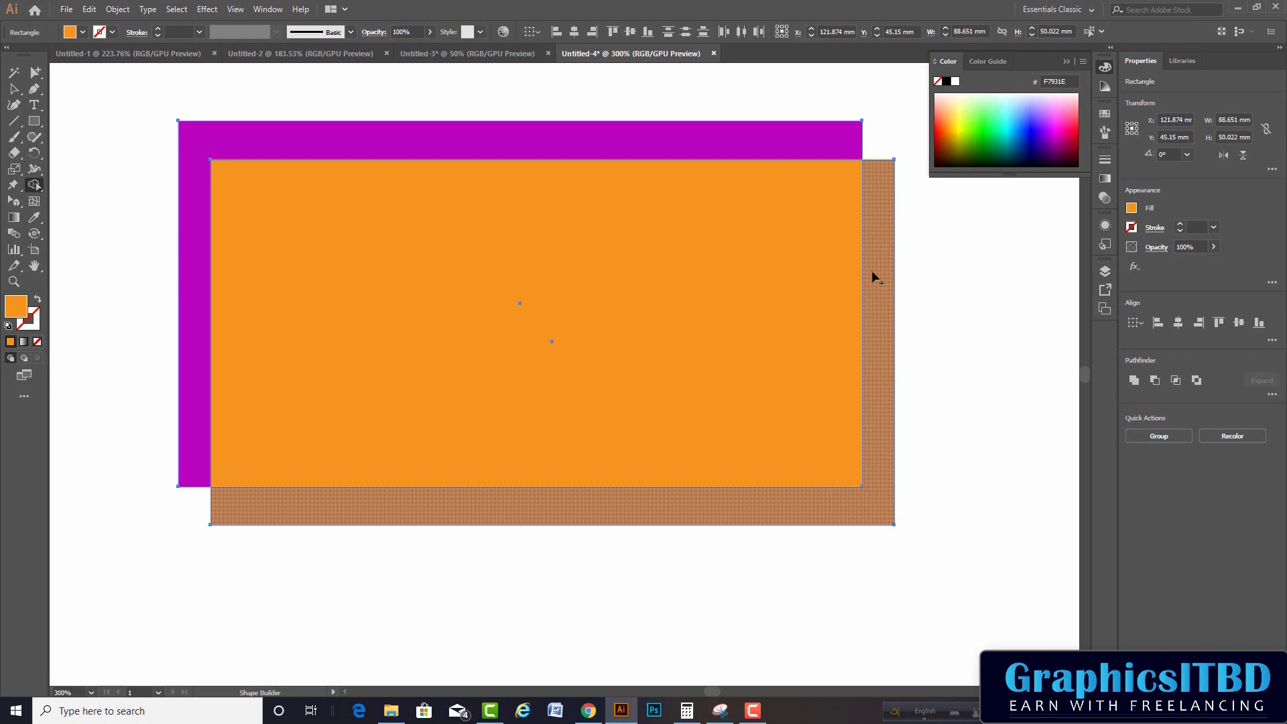
Step: Split the overlap into its own piece with Shape Builder, test-move it right, then undo
left_click(749, 286)
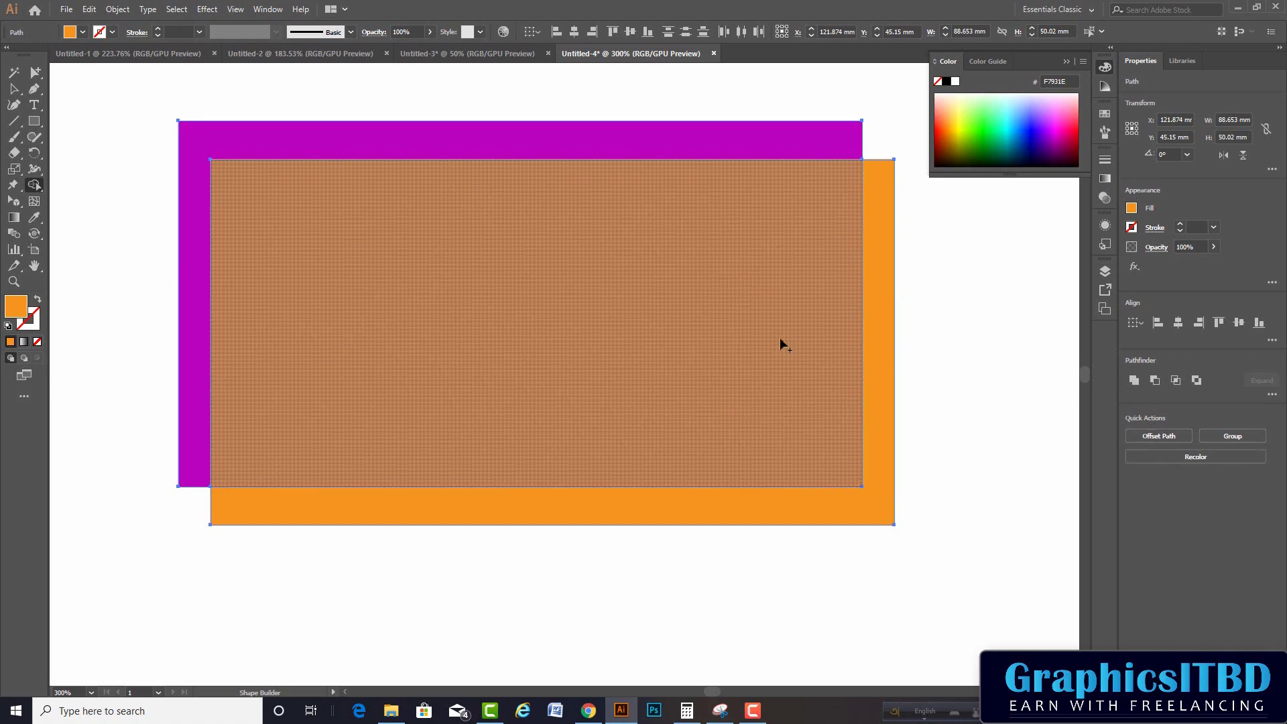
left_click(14, 89)
key("ctrl+a")
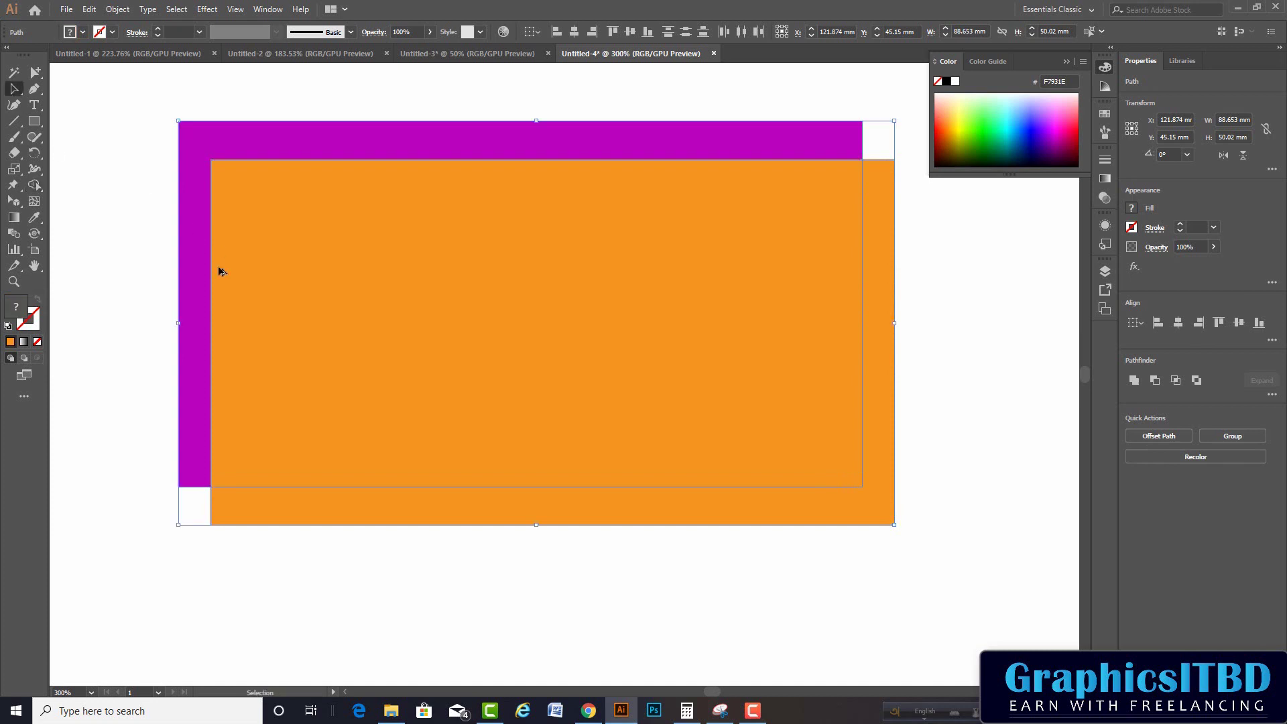
scroll(218, 269, "down", 2)
left_click(661, 244)
left_click(410, 288)
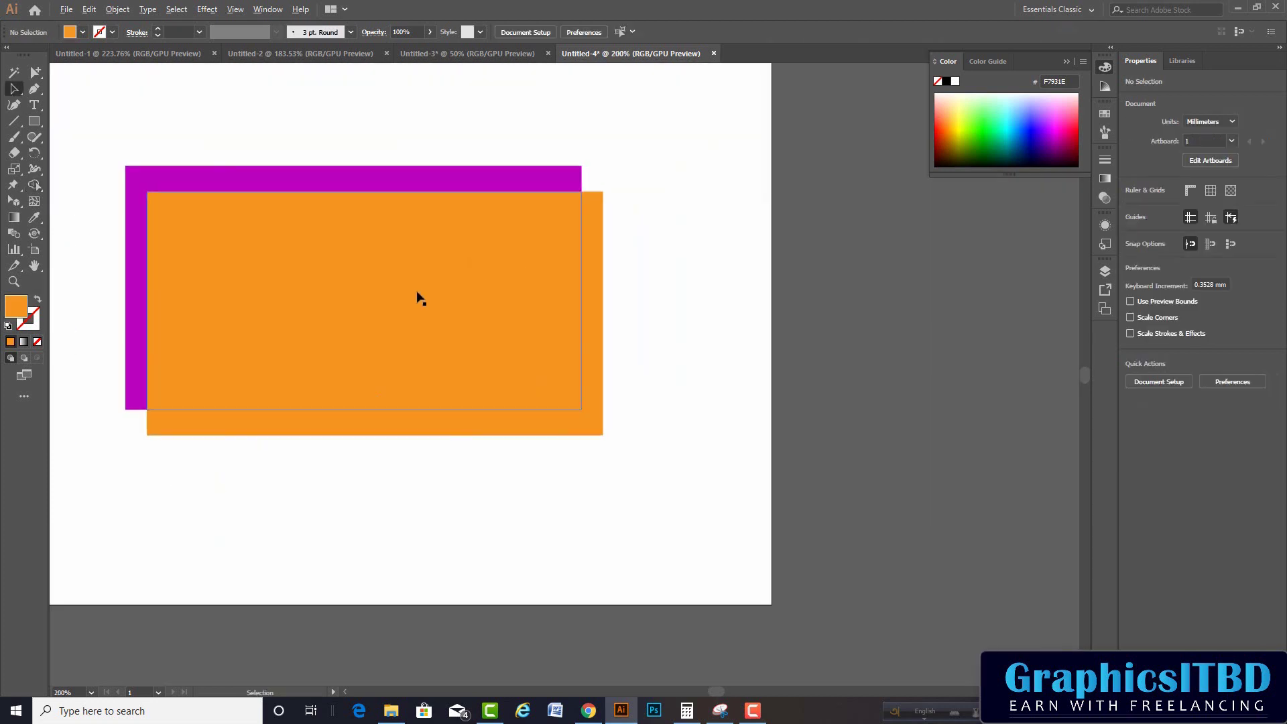
left_click_drag(423, 287, 858, 255)
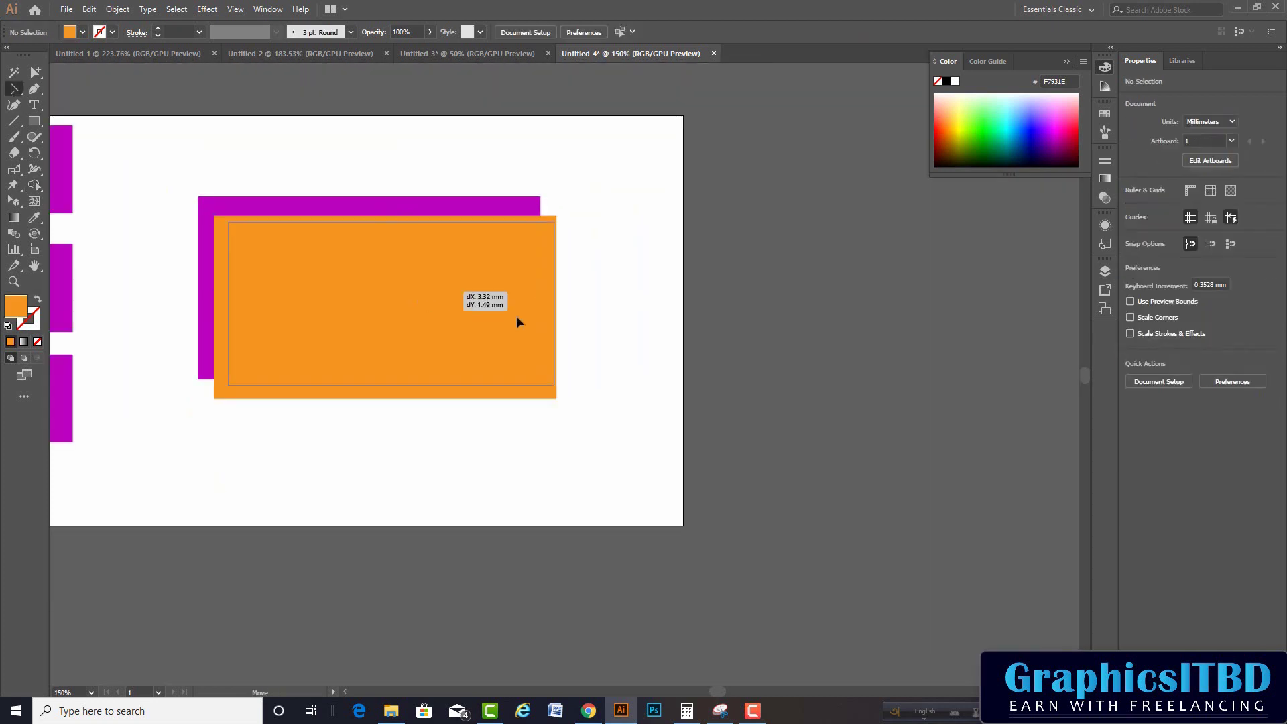
left_click(629, 374)
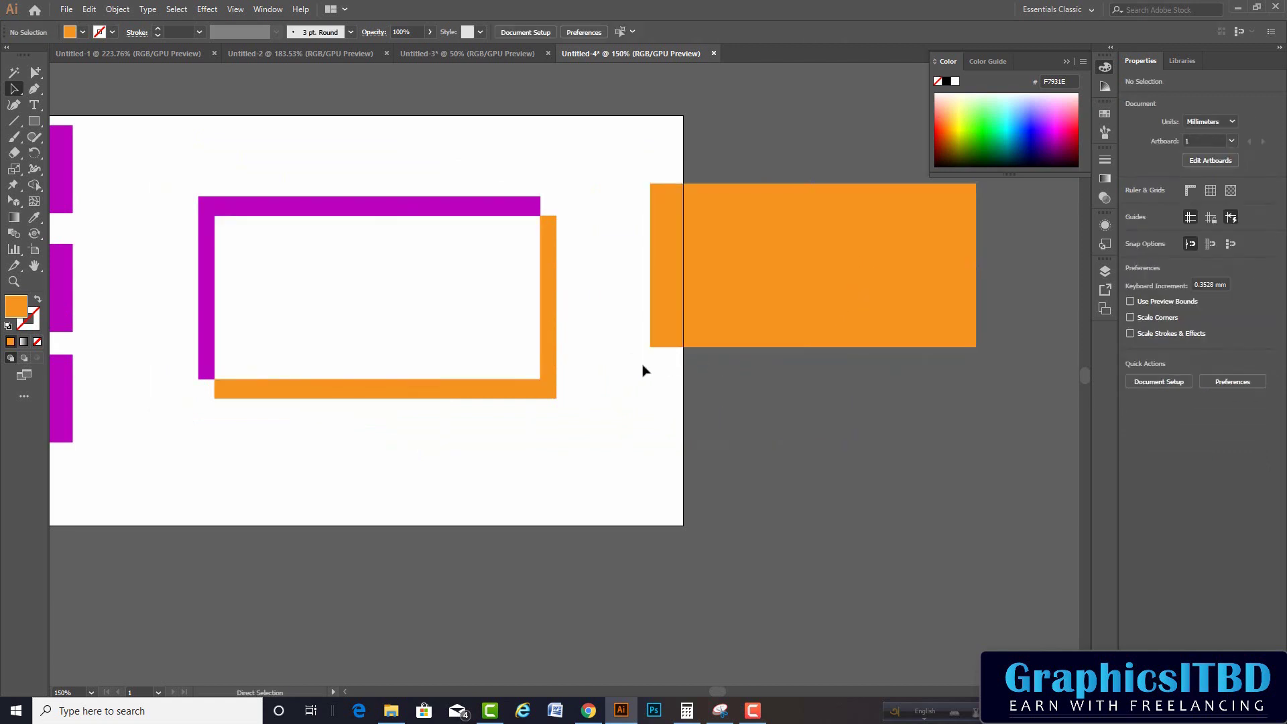
key("ctrl+z")
Step: Drag the overlap piece out to the right again, undo the move, and deselect
left_click(624, 426)
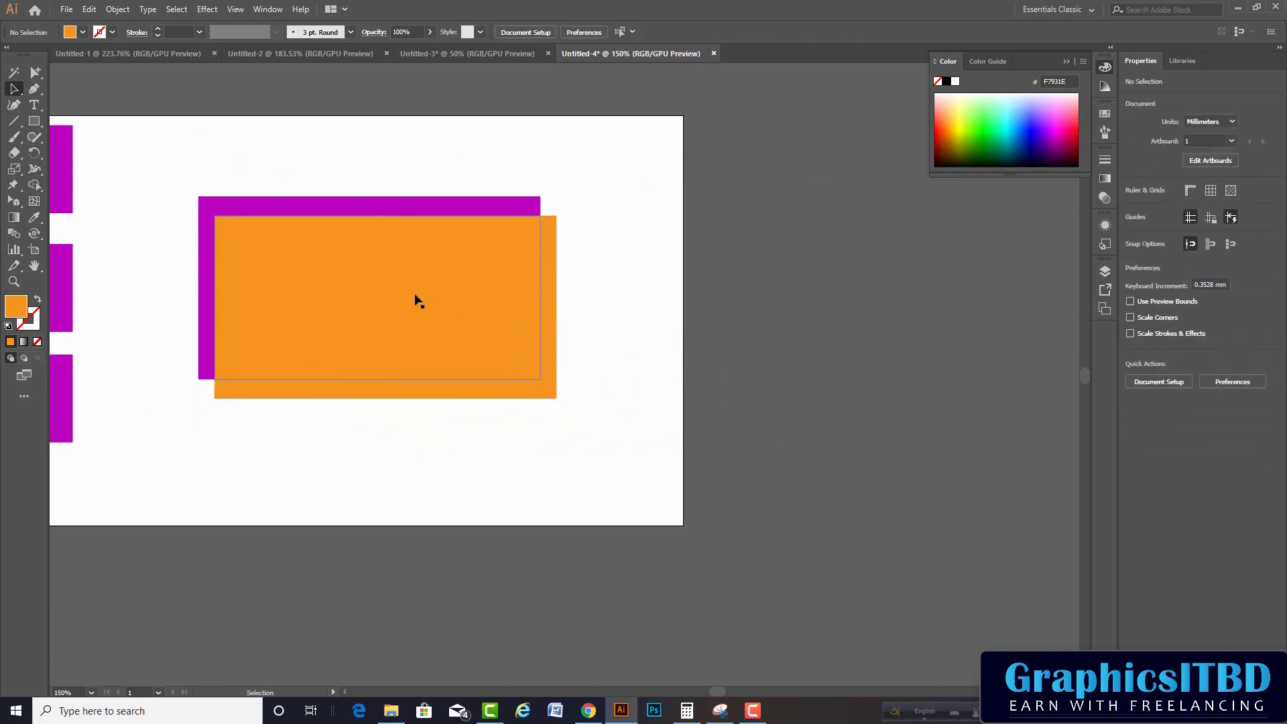
left_click_drag(368, 316, 745, 370)
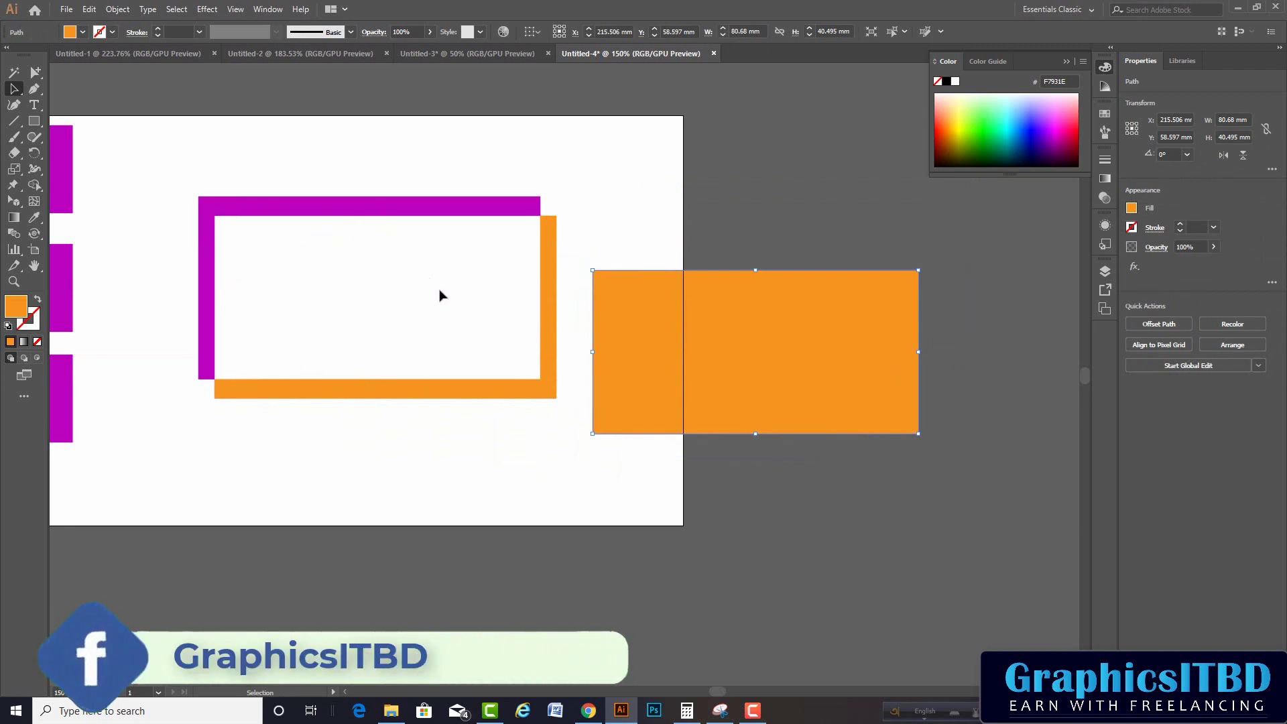
key("ctrl+z")
left_click(634, 209)
key("a")
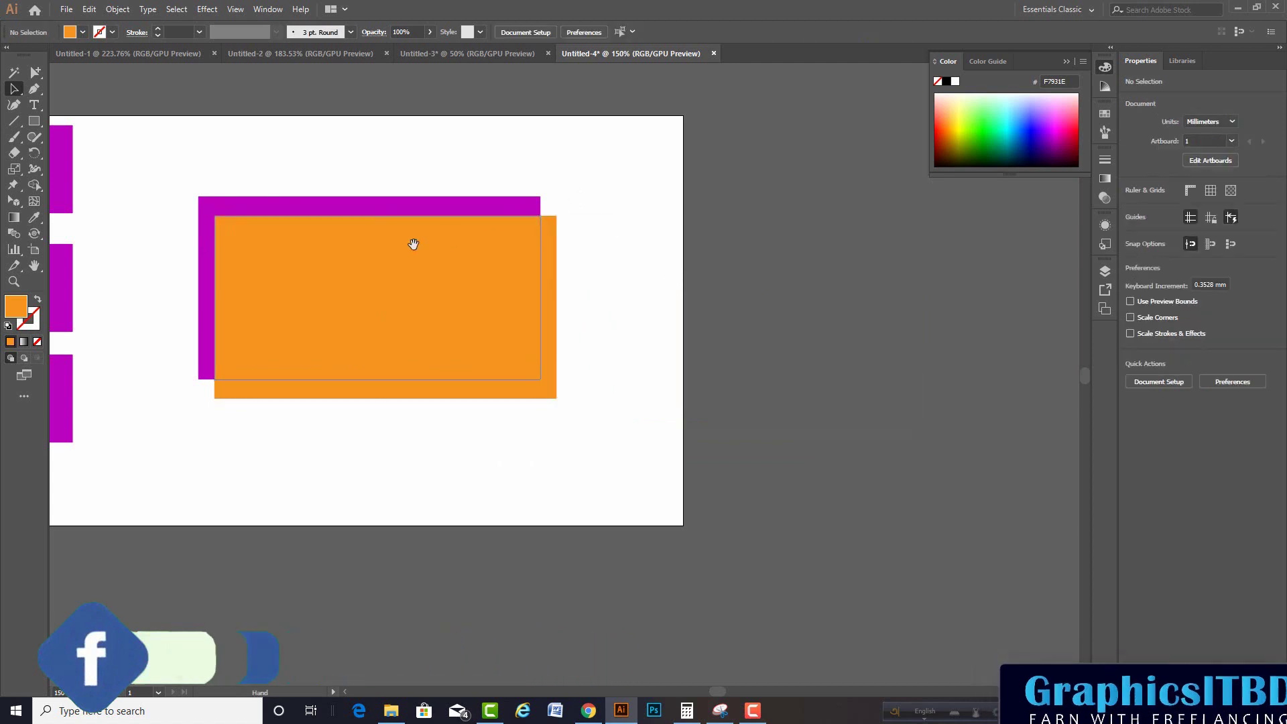
scroll(414, 242, "left", 3)
key("v")
left_click_drag(627, 293, 962, 366)
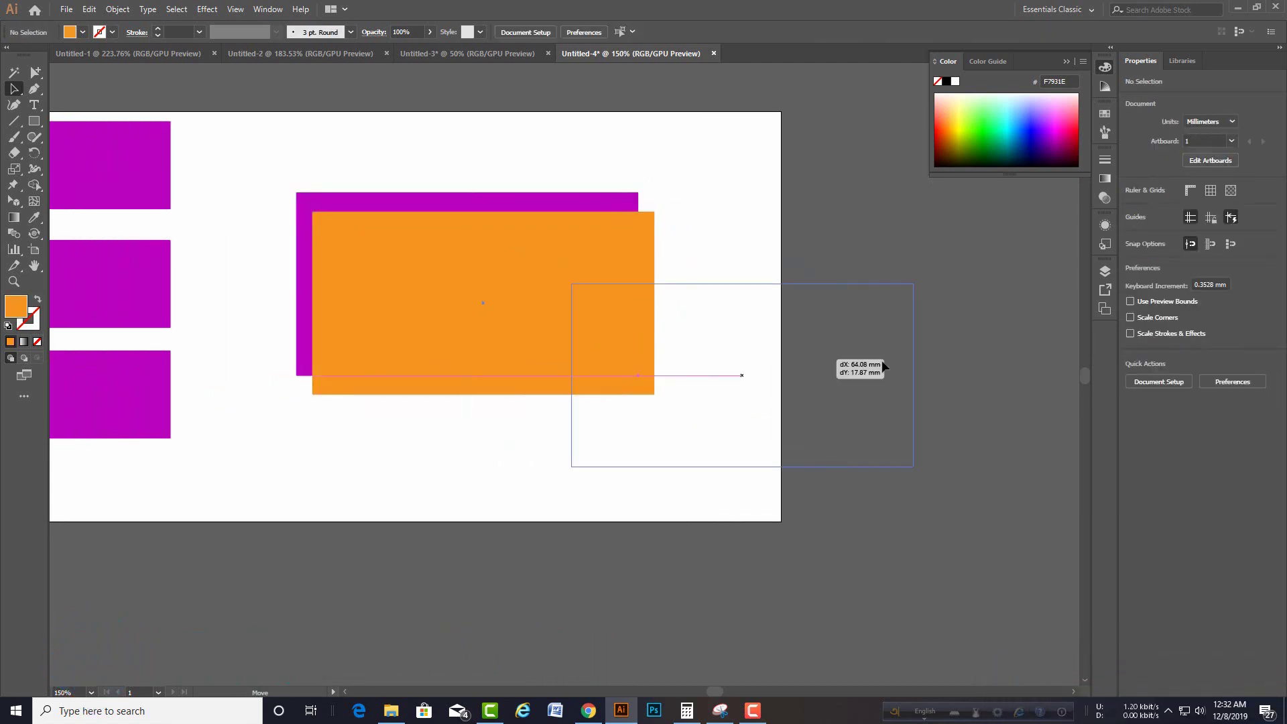
key("ctrl+z")
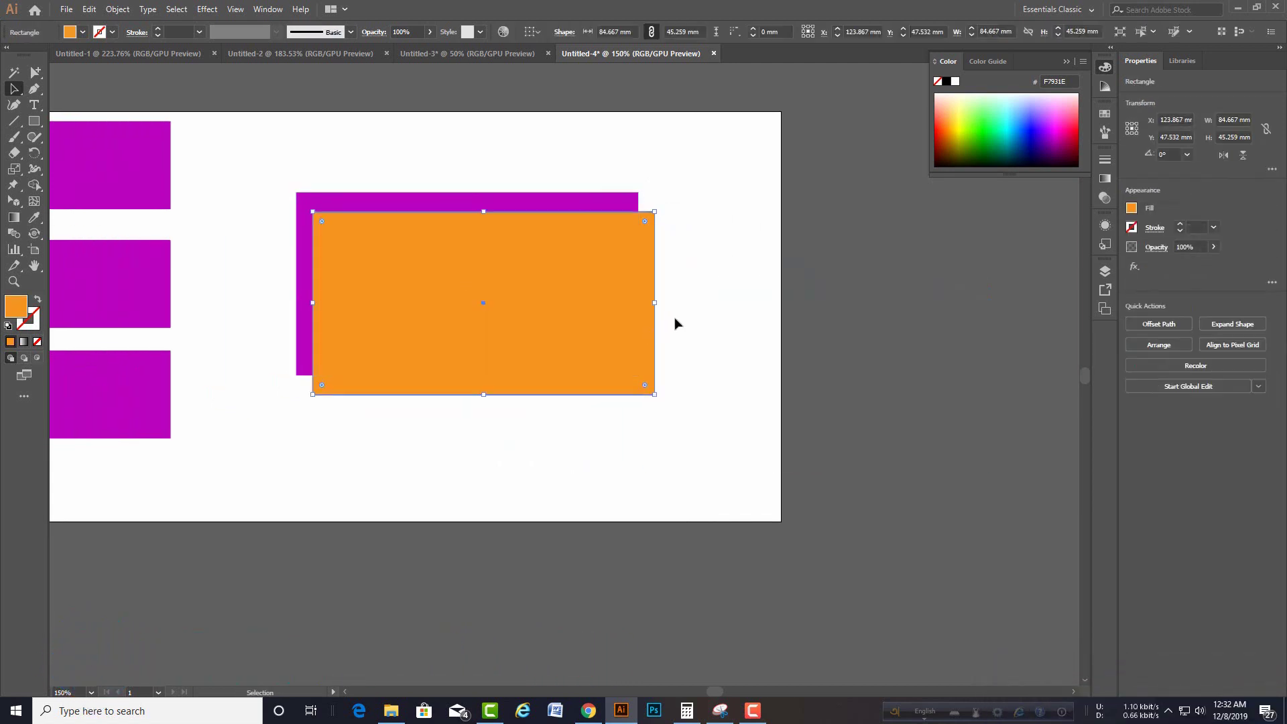
key("shift+Right")
key("ctrl+z")
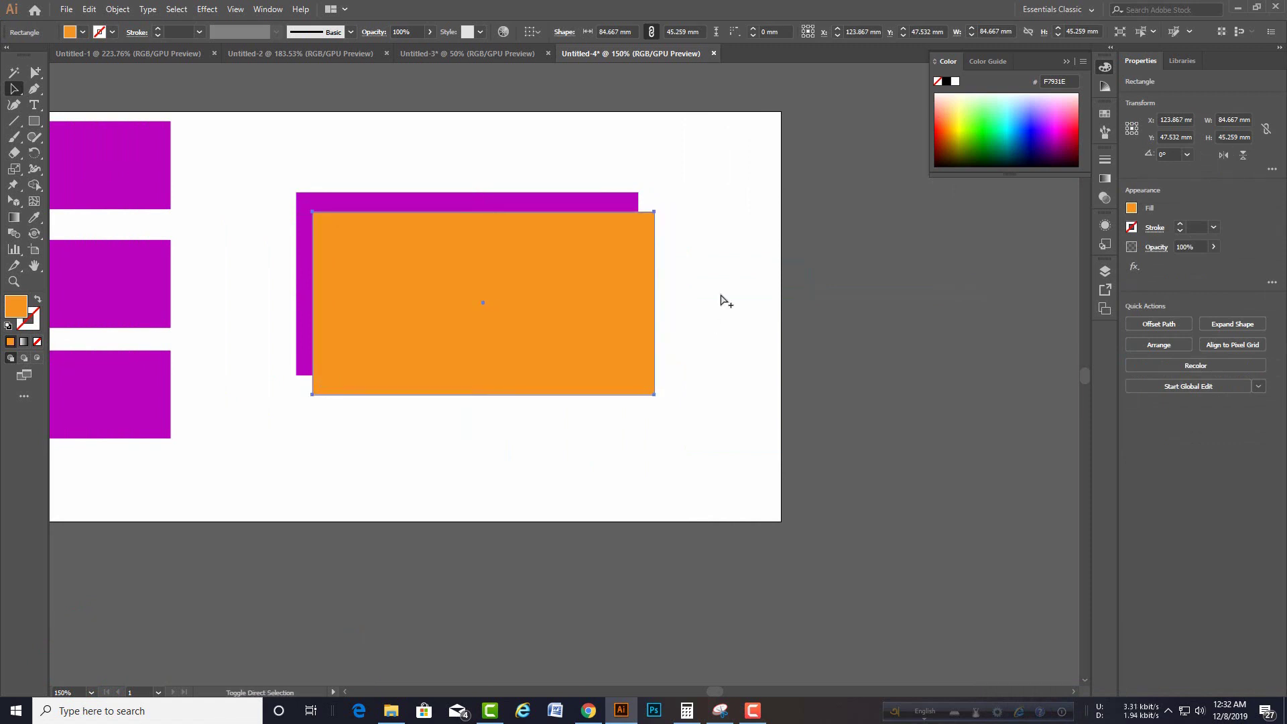
key("ctrl+shift+z")
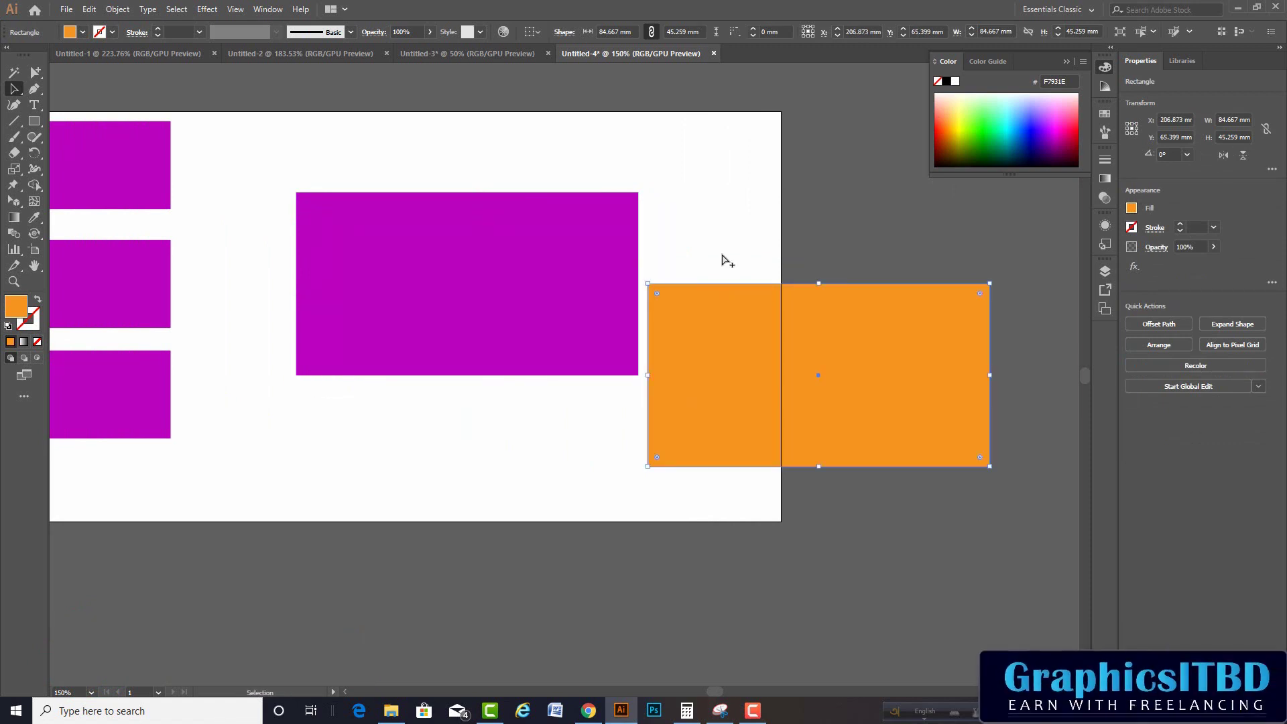
left_click(89, 10)
left_click(122, 25)
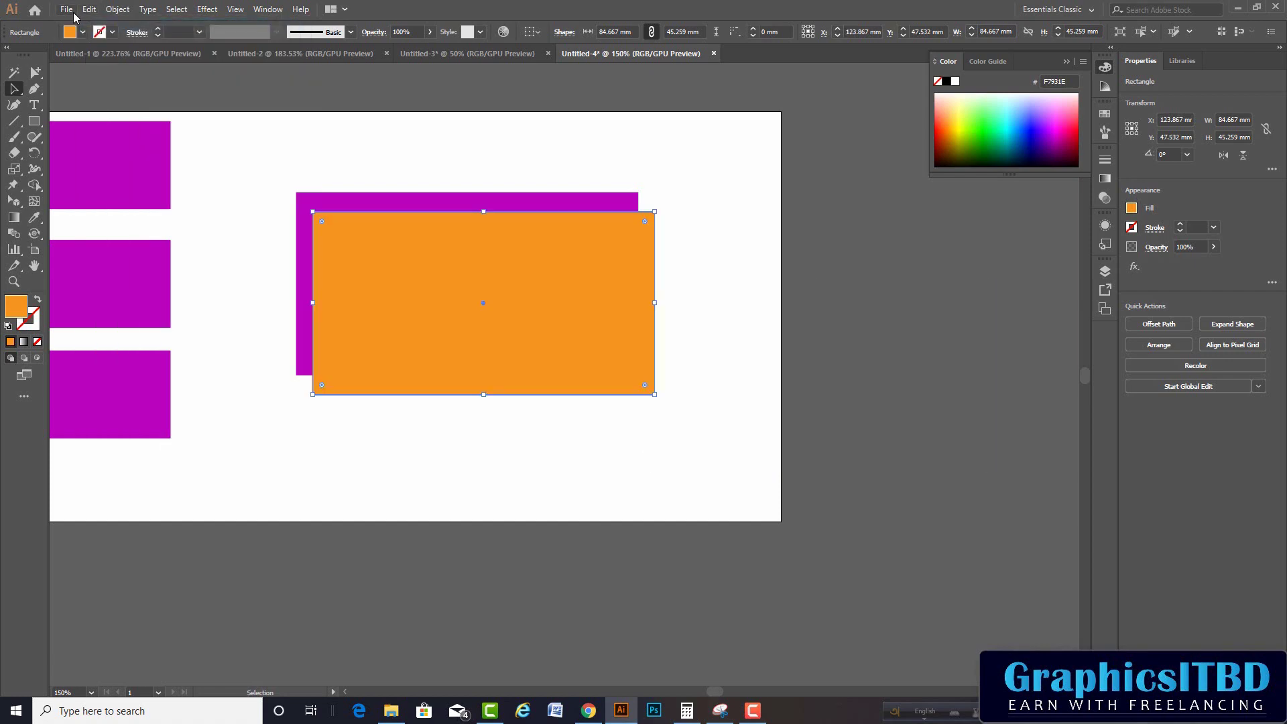
left_click(74, 9)
left_click(89, 9)
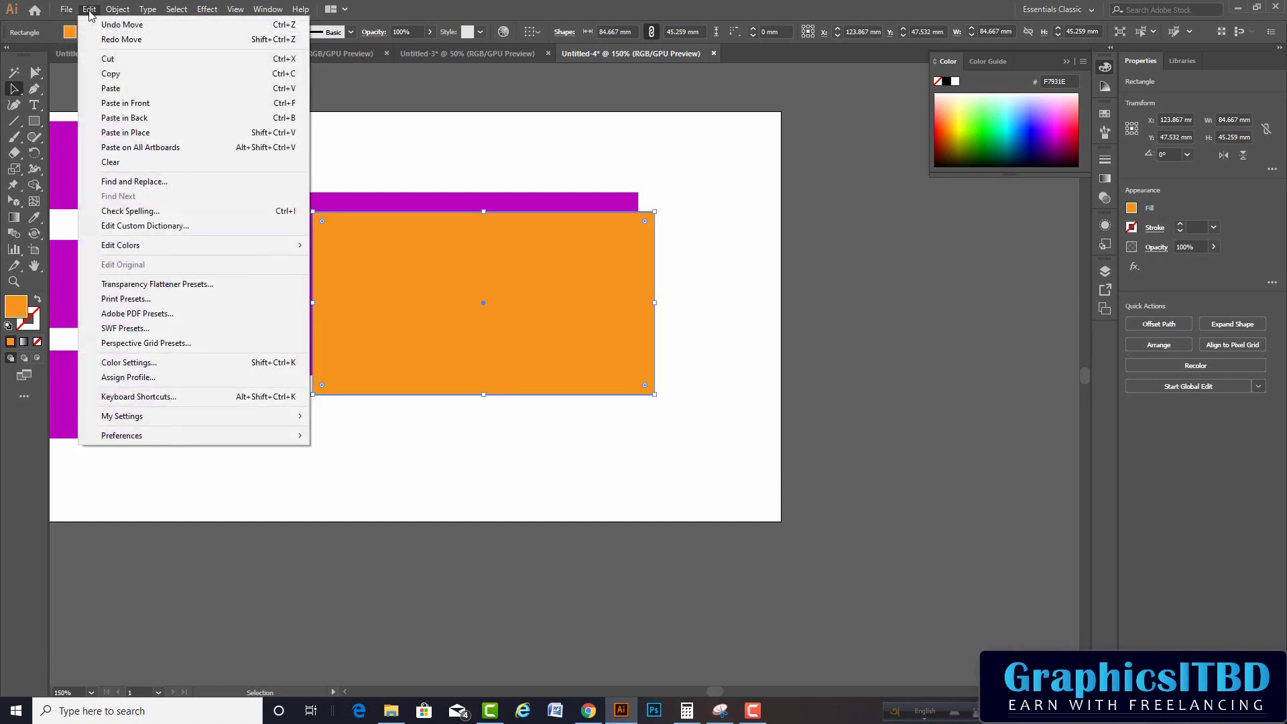
left_click(144, 26)
left_click_drag(445, 164, 468, 311)
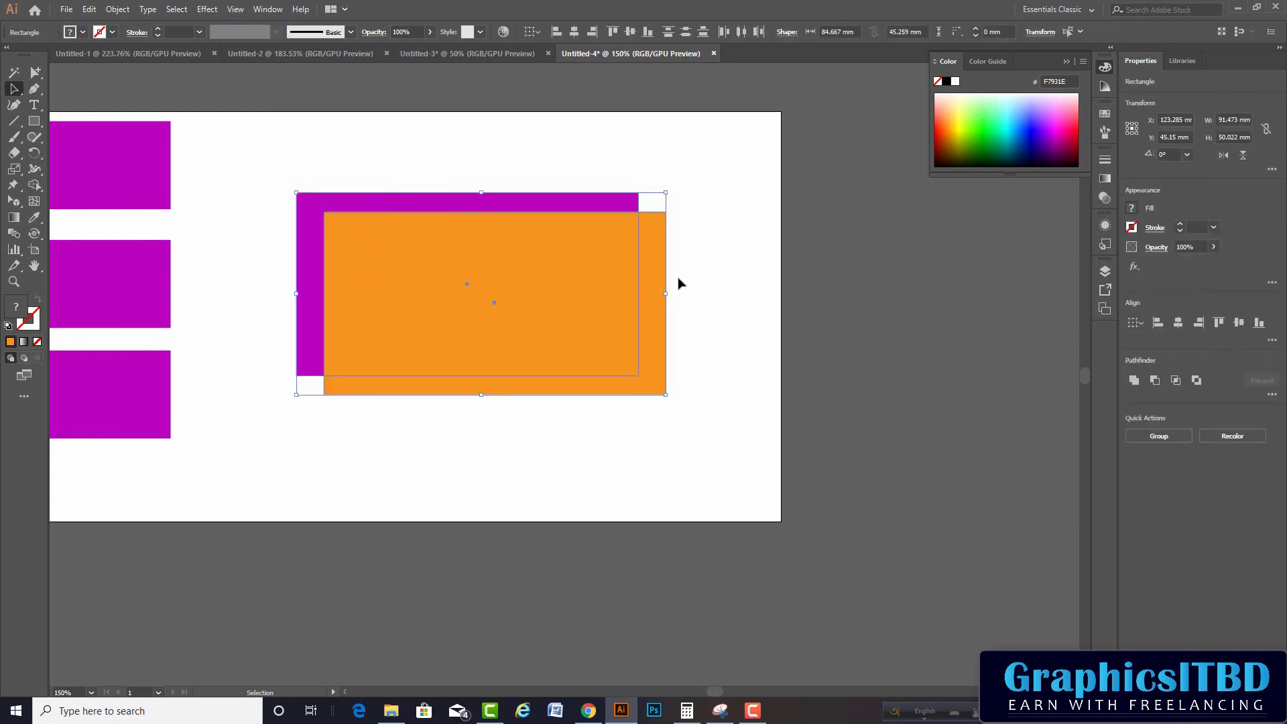
Step: Nudge the orange rectangle slightly up and left, then marquee-select both rectangles
left_click(731, 291)
left_click_drag(613, 317, 604, 313)
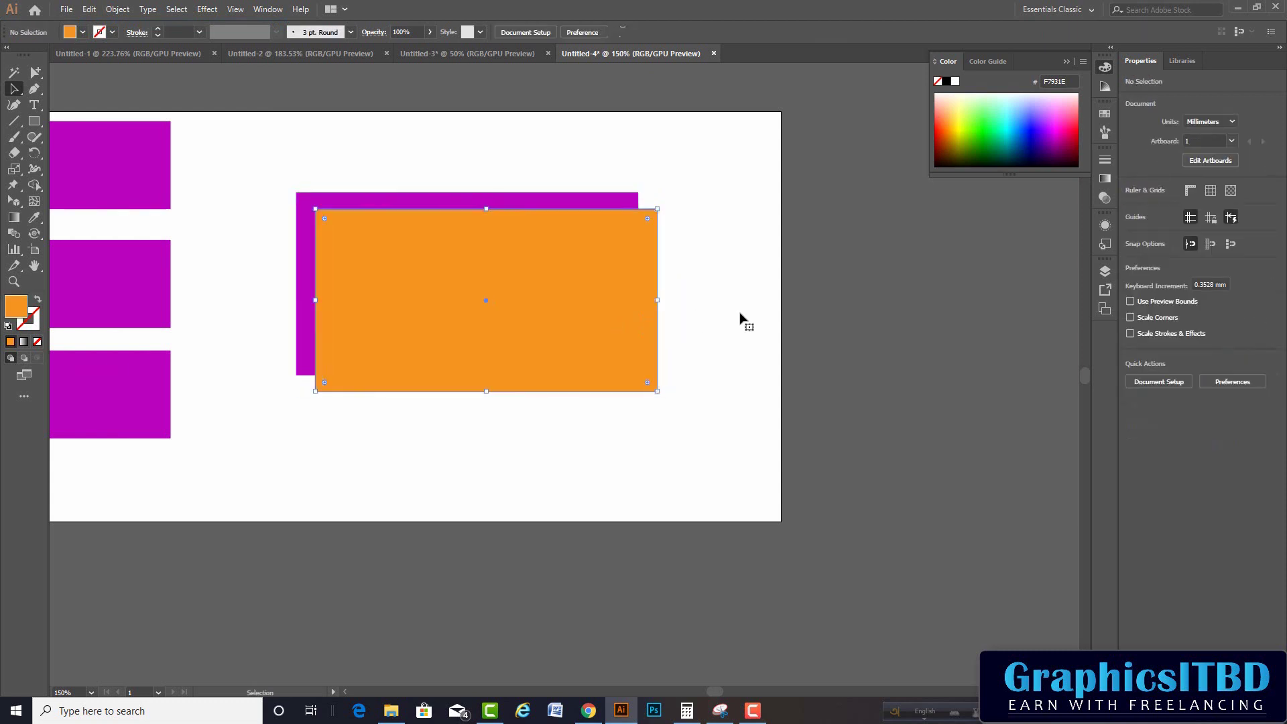
left_click(742, 321)
left_click_drag(572, 191, 690, 365)
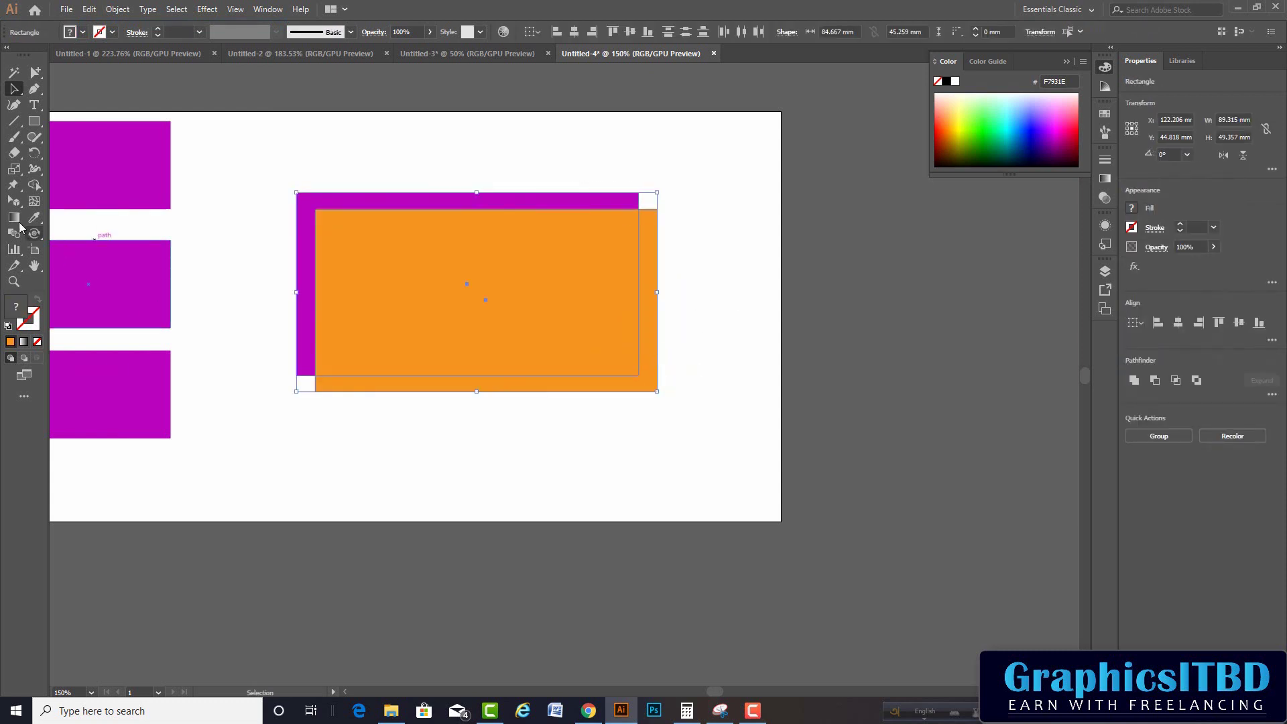
Step: Separate the overlap with Shape Builder, drag the piece to the lower right, then undo
left_click(34, 185)
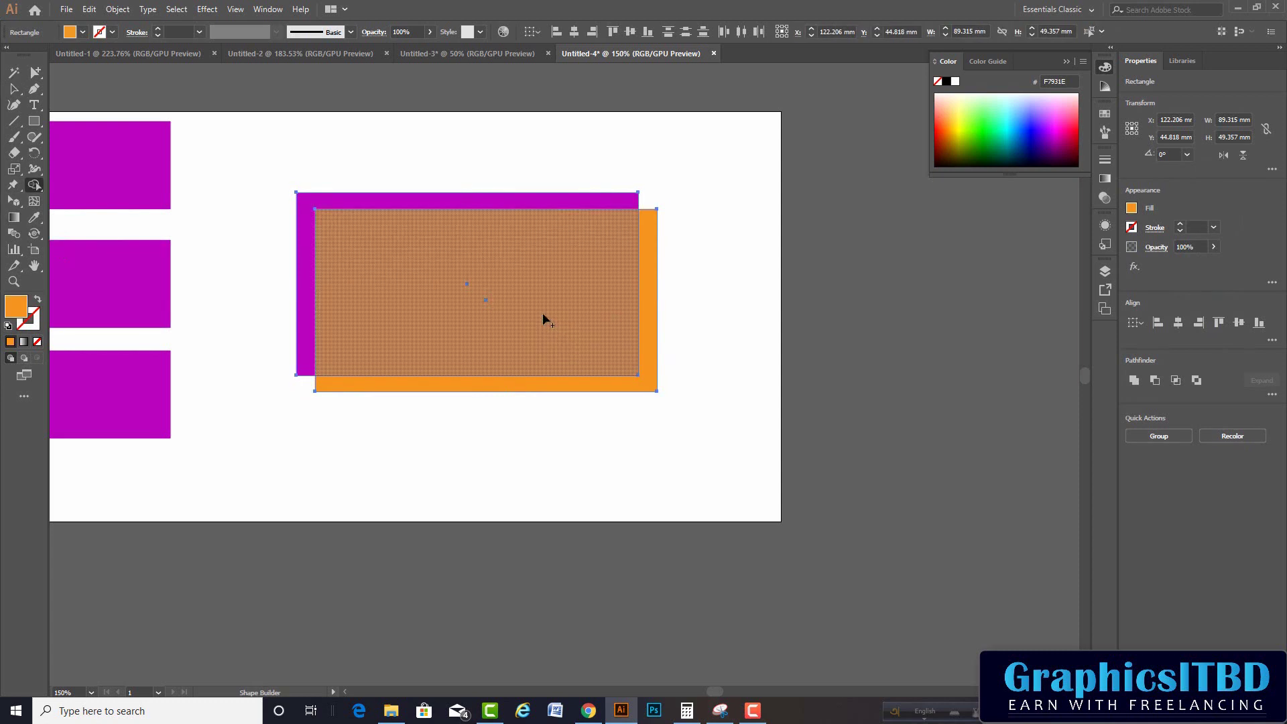
left_click(545, 319)
left_click(14, 88)
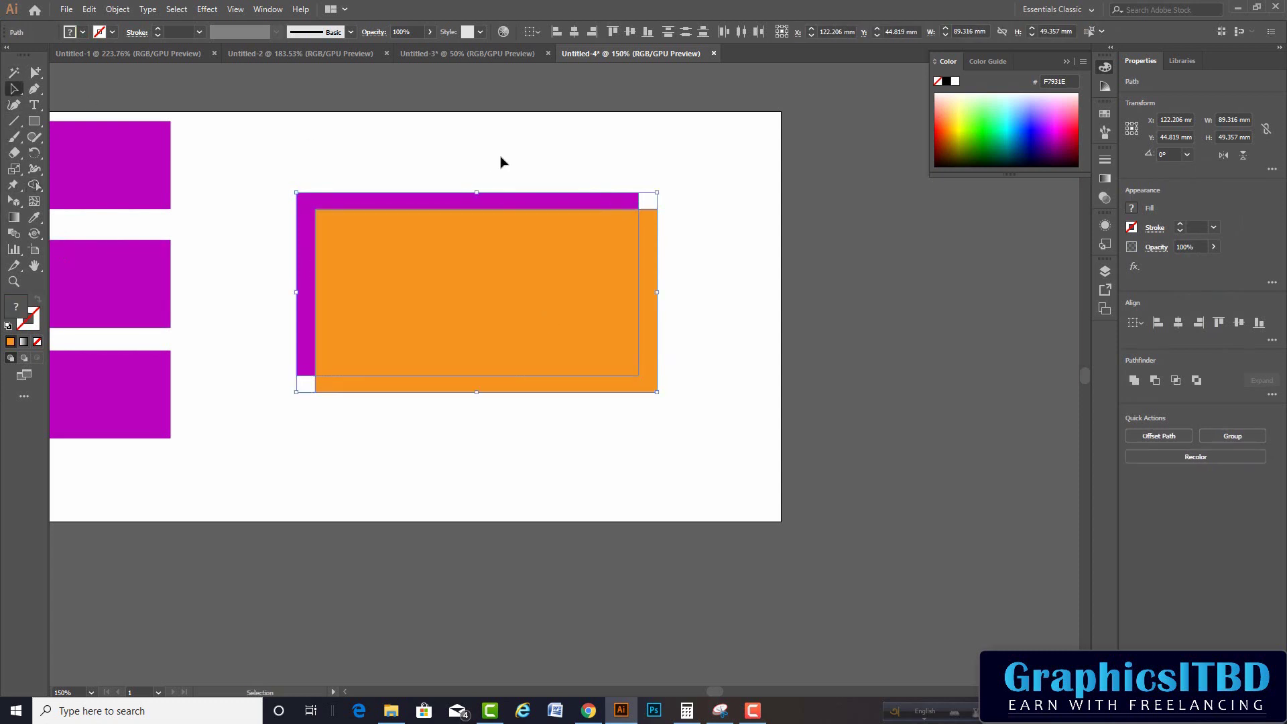
left_click_drag(515, 334, 997, 516)
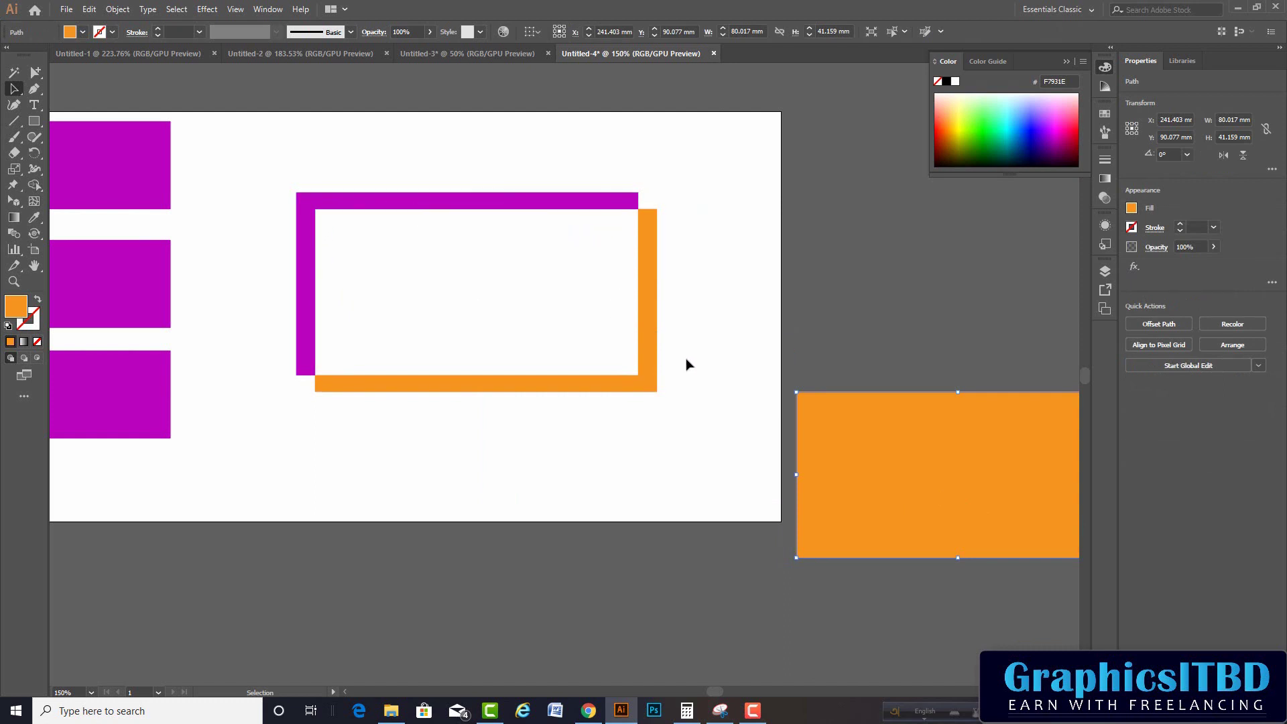
key("a")
key("ctrl+z")
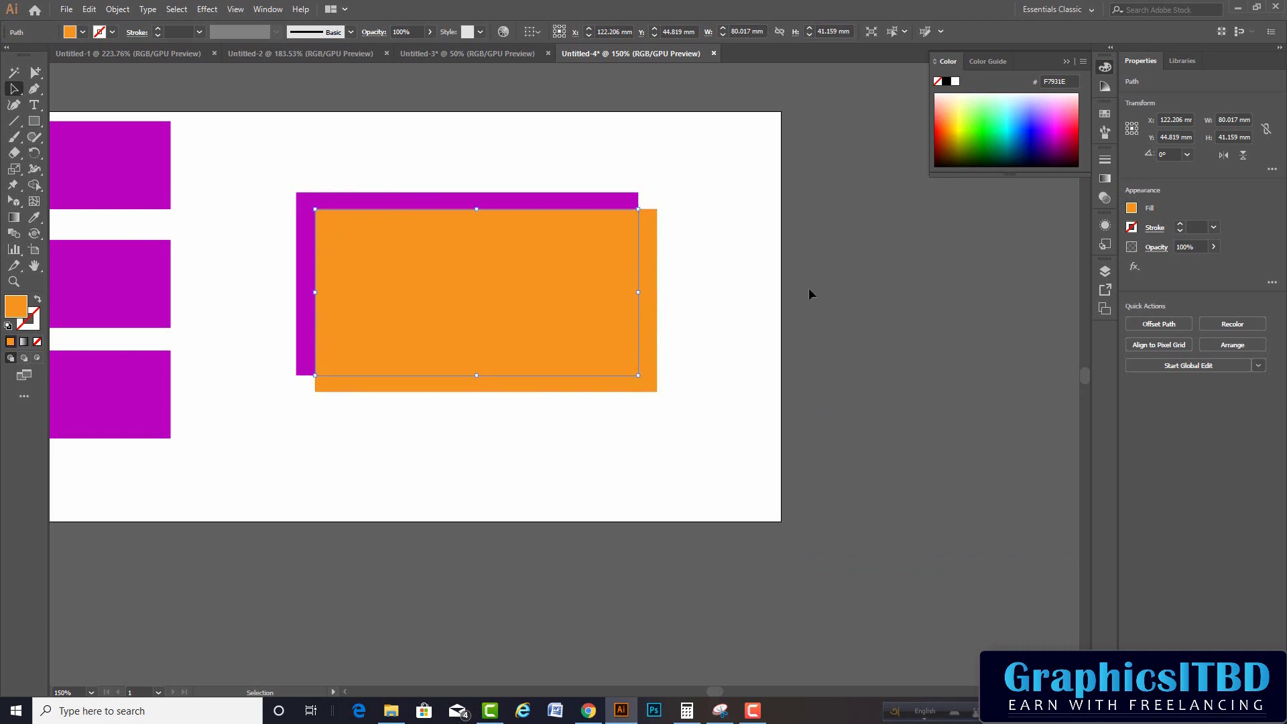
left_click(769, 312)
Step: Select both the purple and orange rectangles and switch to the Shape Builder tool
left_click_drag(366, 169, 527, 340)
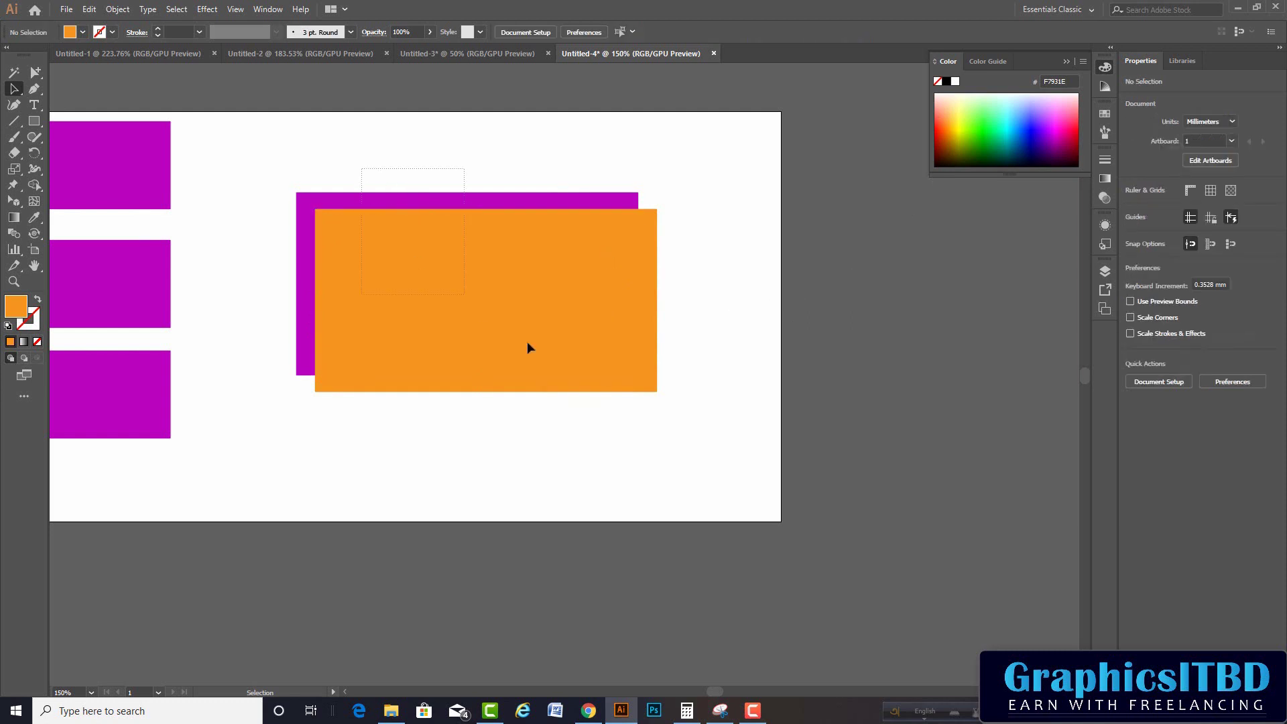
left_click(440, 163)
left_click_drag(440, 163, 681, 385)
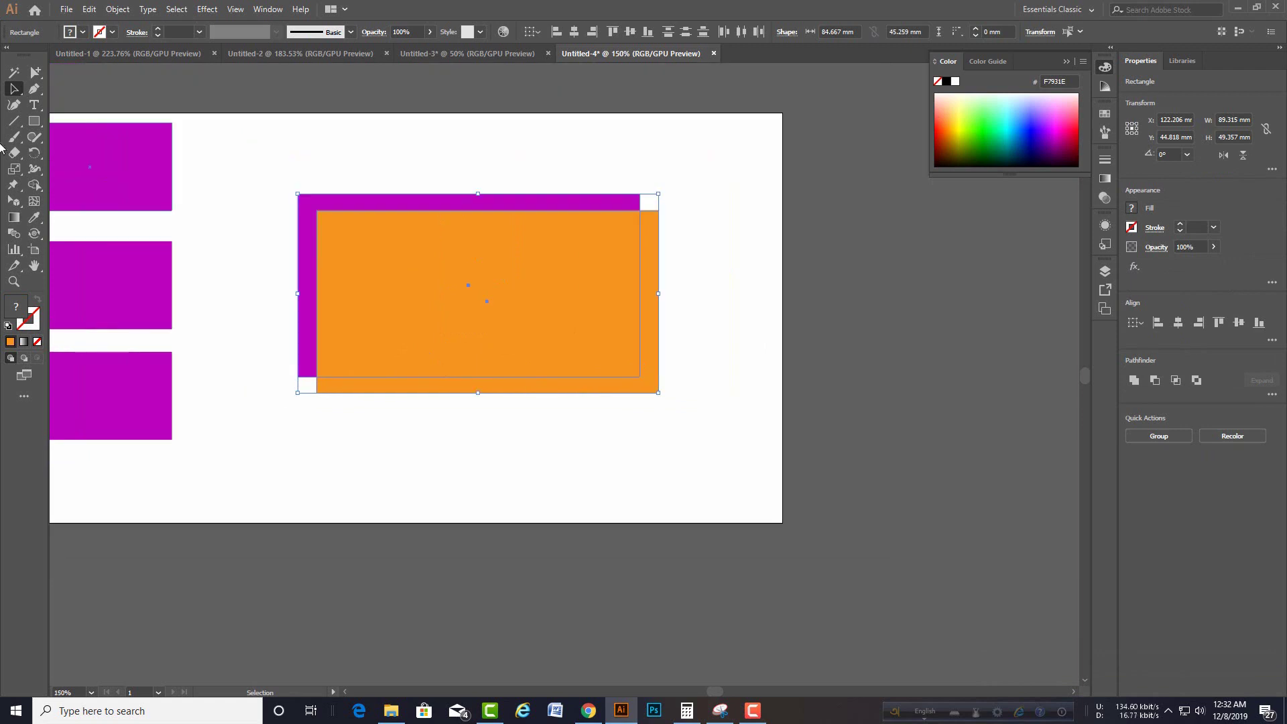
left_click(37, 188)
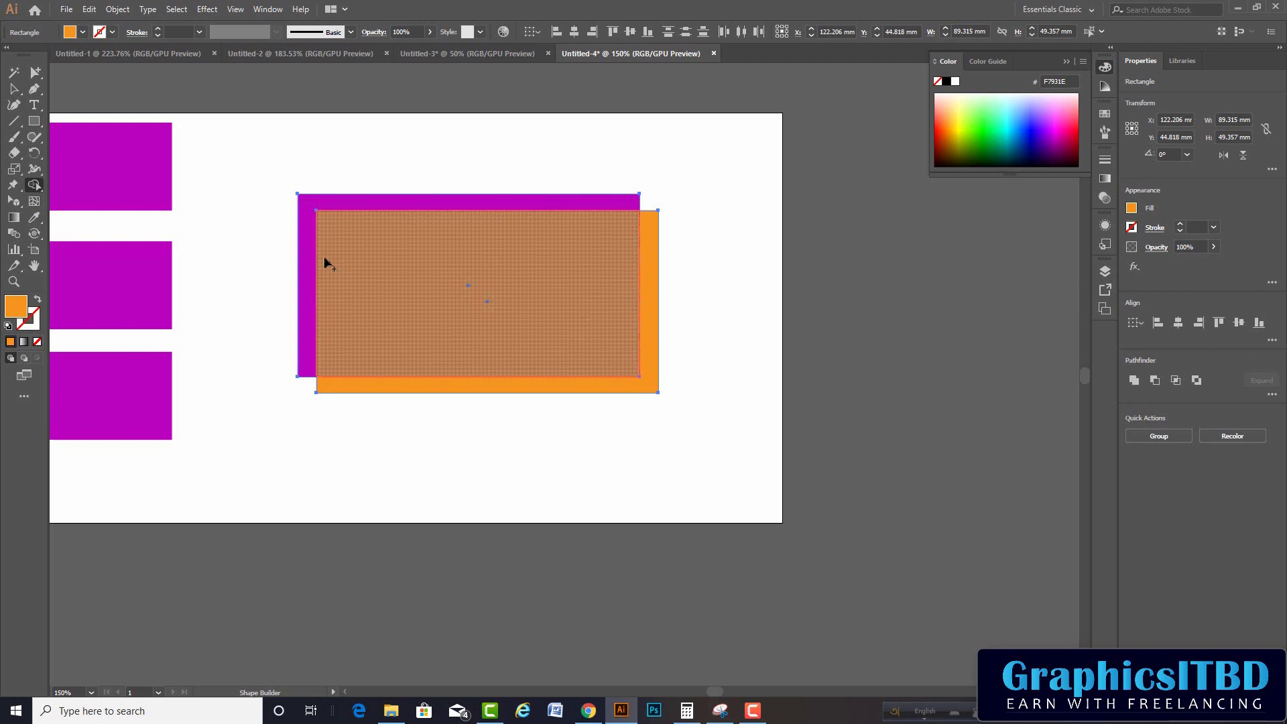
Step: Drag several trial merges across the purple area and overlap, undoing each one
left_click_drag(317, 249, 356, 276)
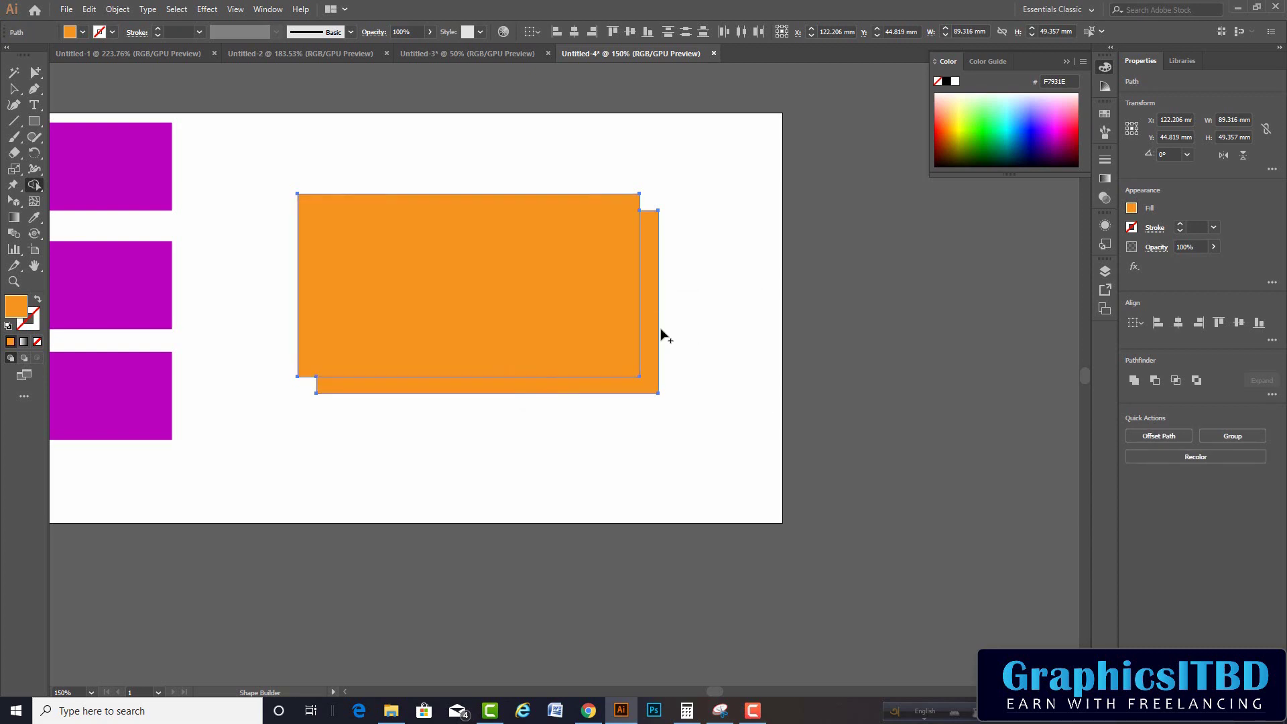
key("ctrl+z")
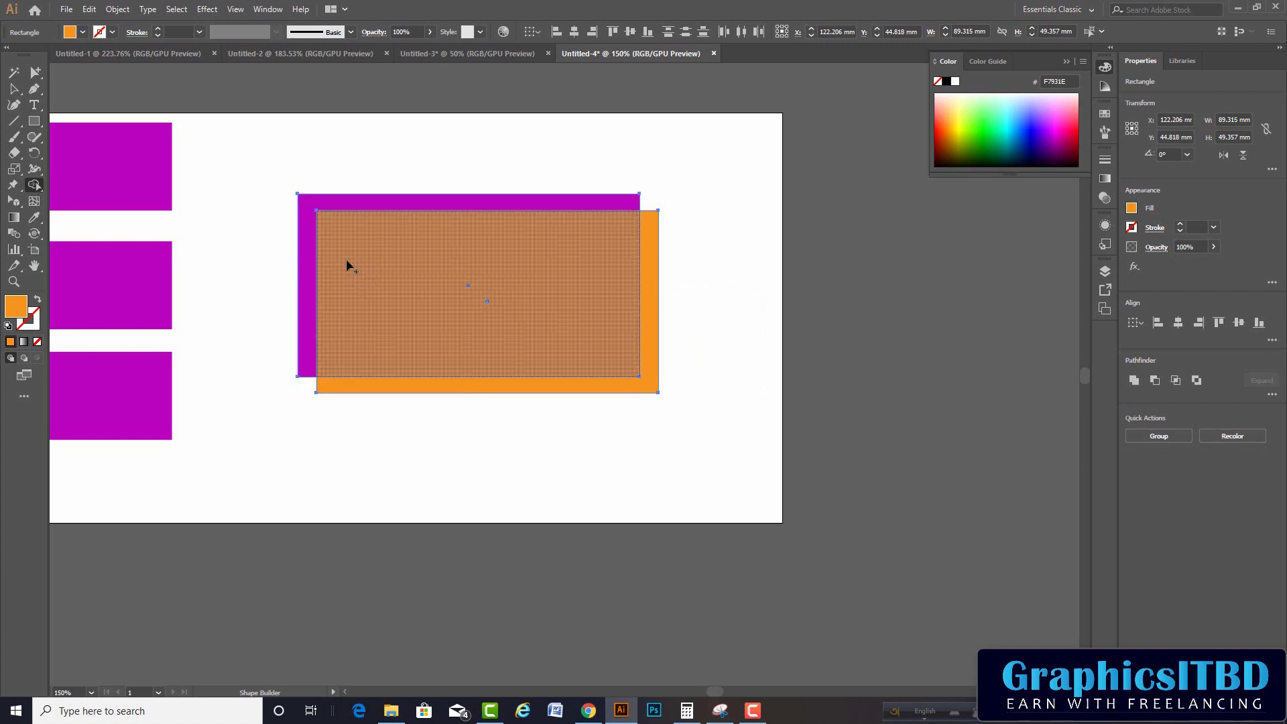
left_click_drag(340, 258, 312, 242)
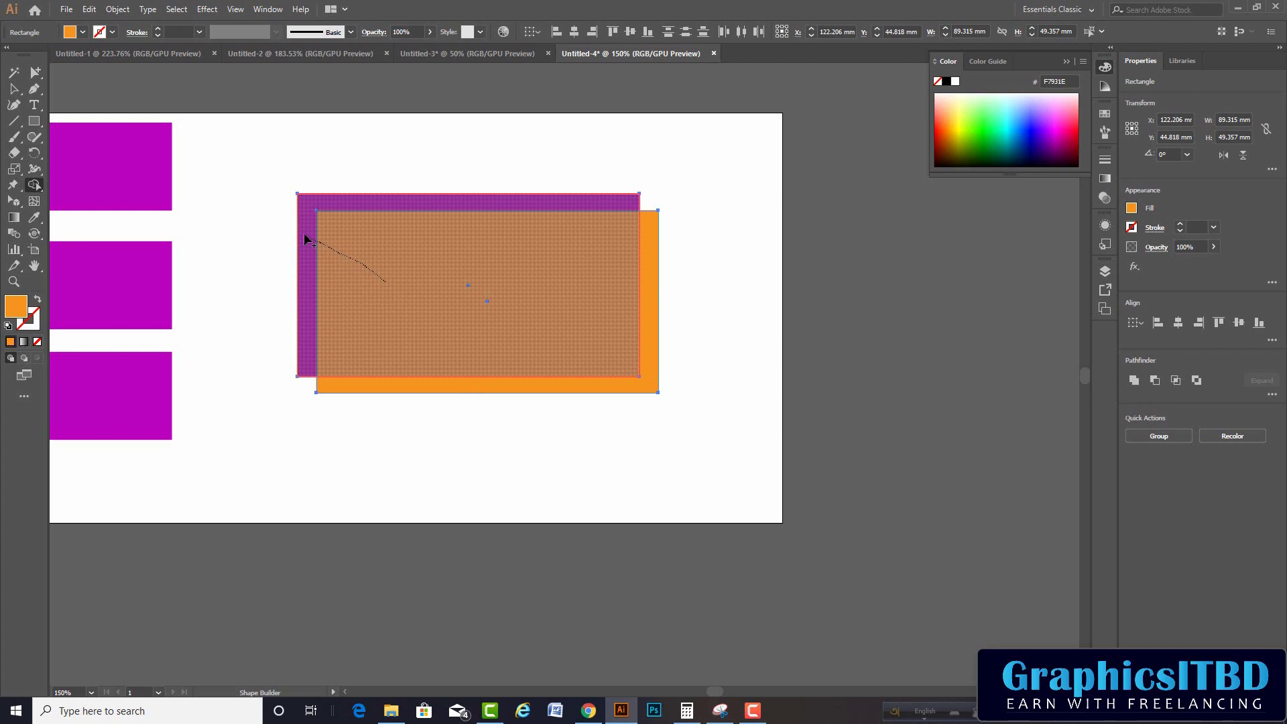
left_click_drag(307, 239, 496, 303)
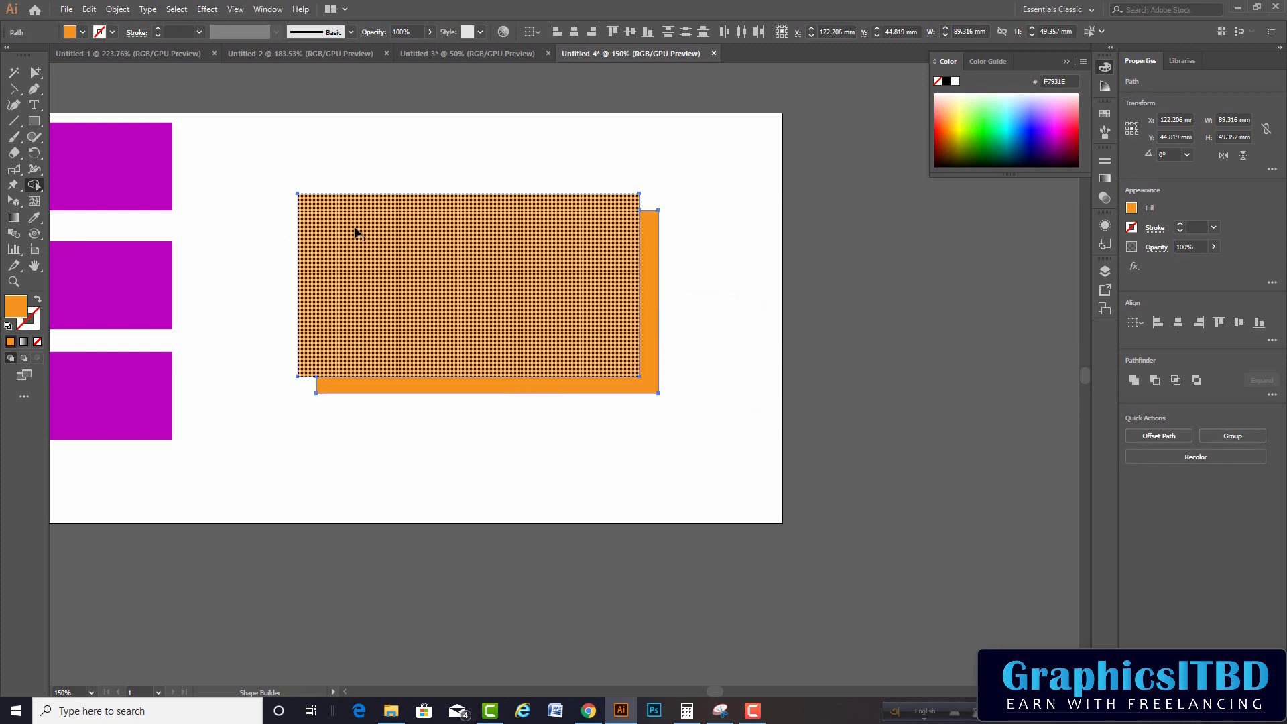
key("ctrl+z")
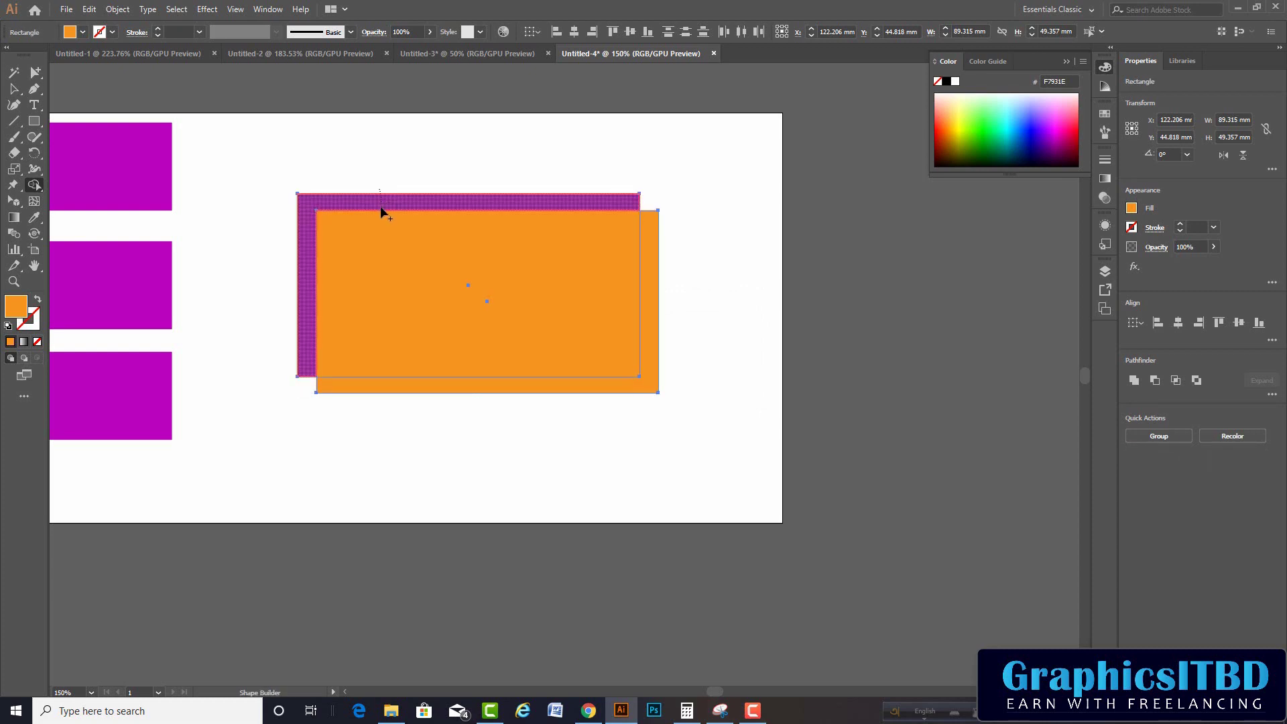
left_click_drag(381, 213, 388, 276)
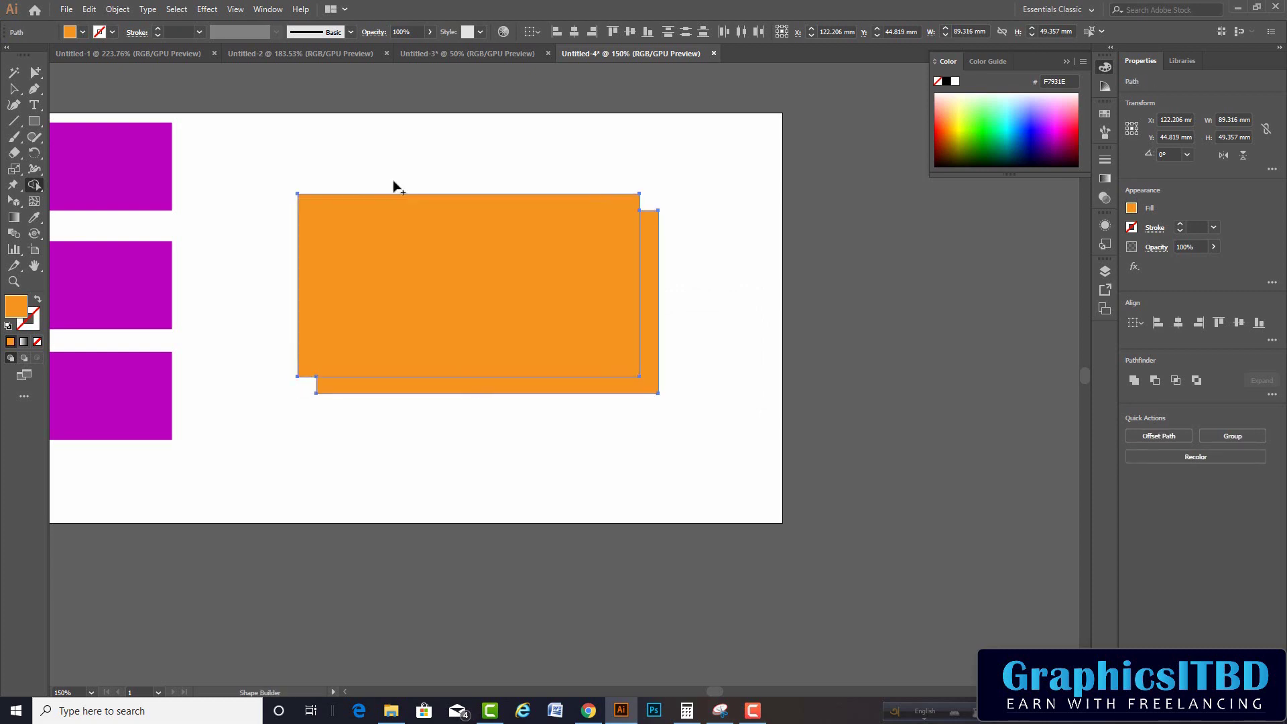
key("ctrl+z")
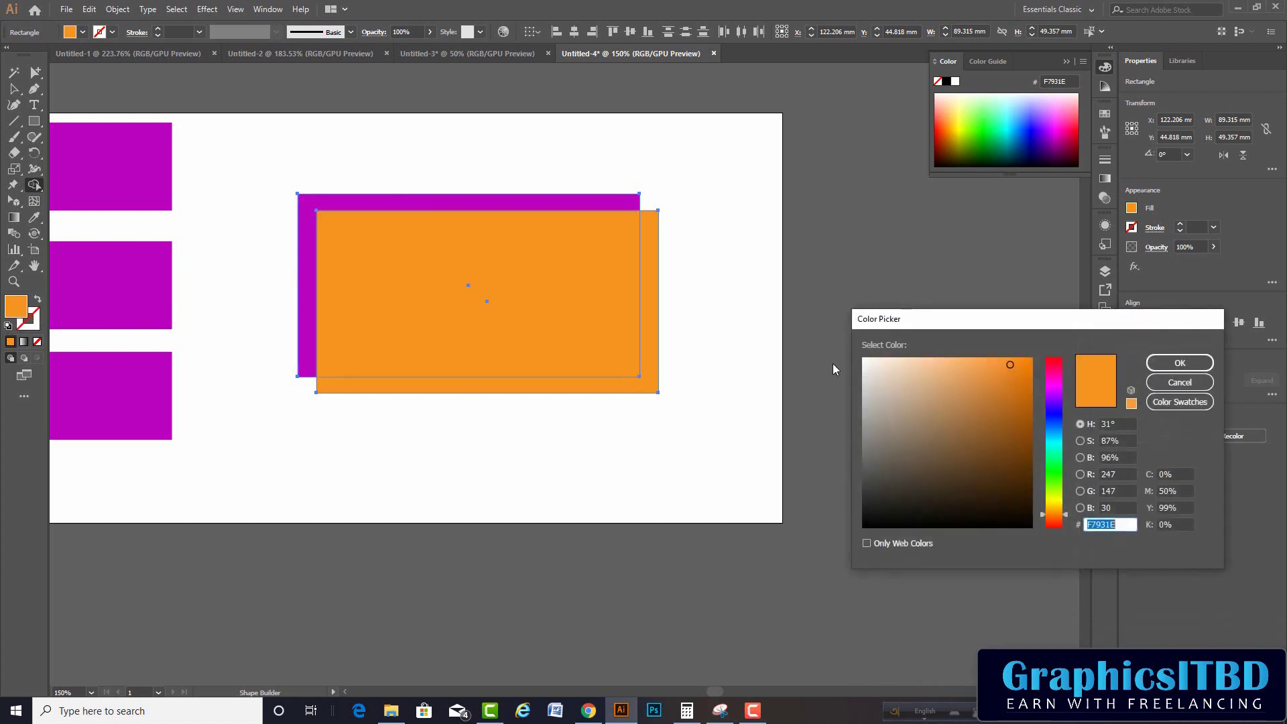
Step: Shift the fill colour from orange to red FF0013 in the Color Picker and confirm
left_click_drag(1054, 391, 1054, 360)
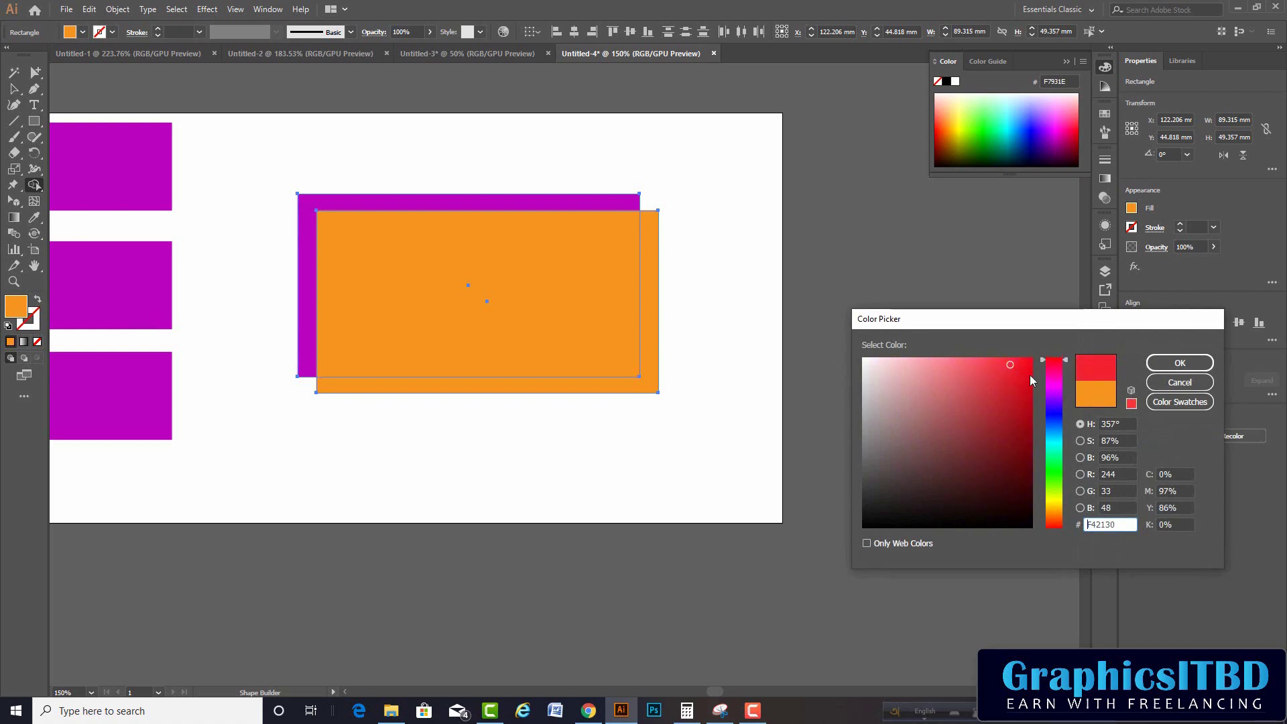
left_click(1180, 363)
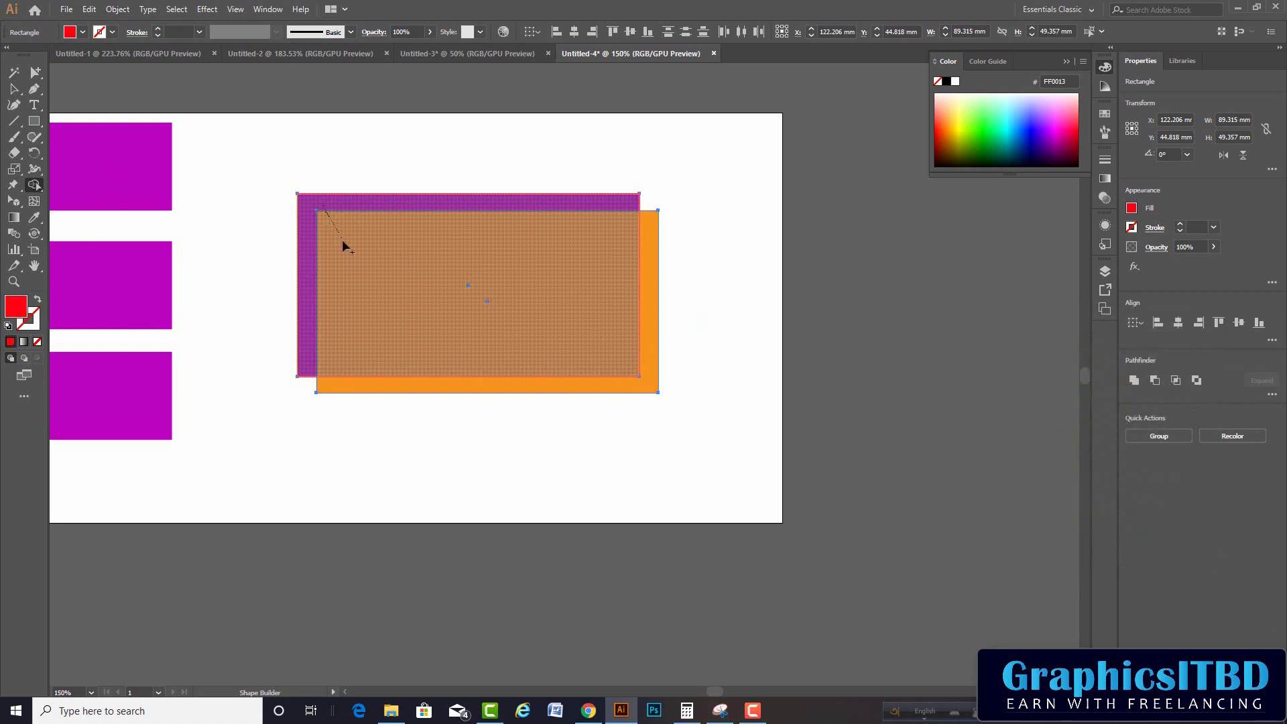
Step: Drag a red Shape Builder merge across the purple rectangle and overlap, then undo it
left_click_drag(326, 210, 437, 317)
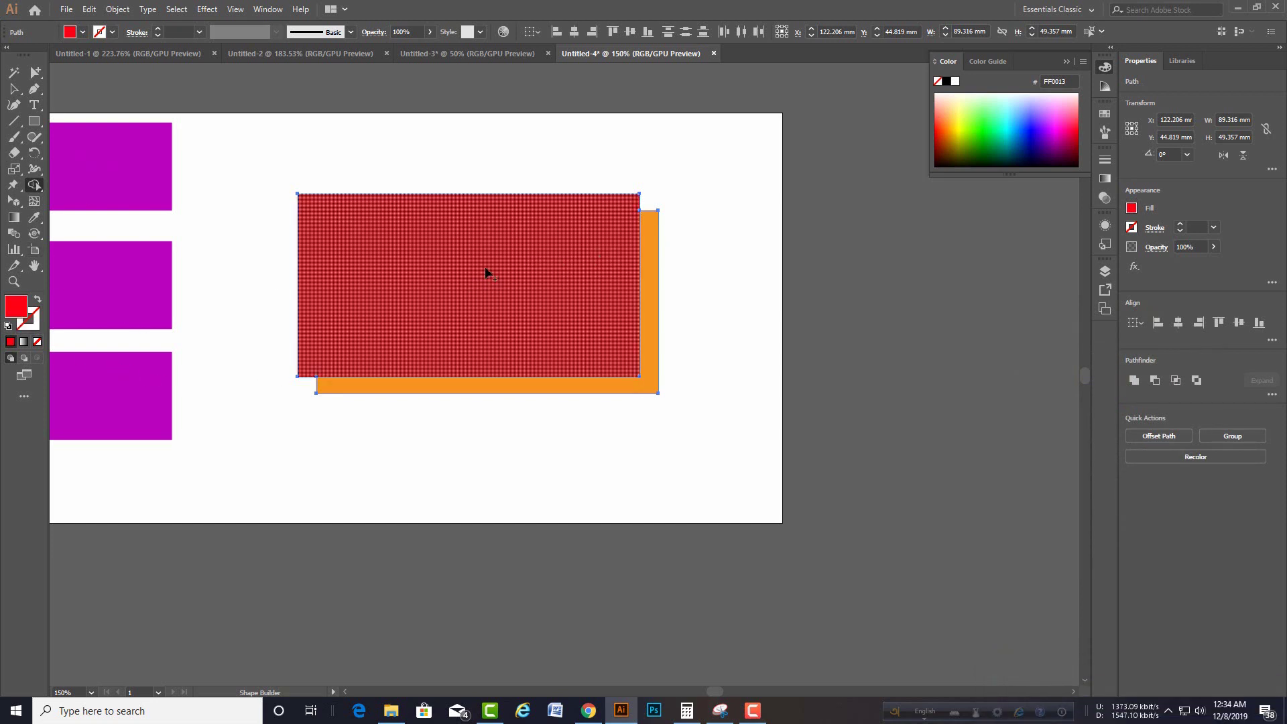
key("ctrl+z")
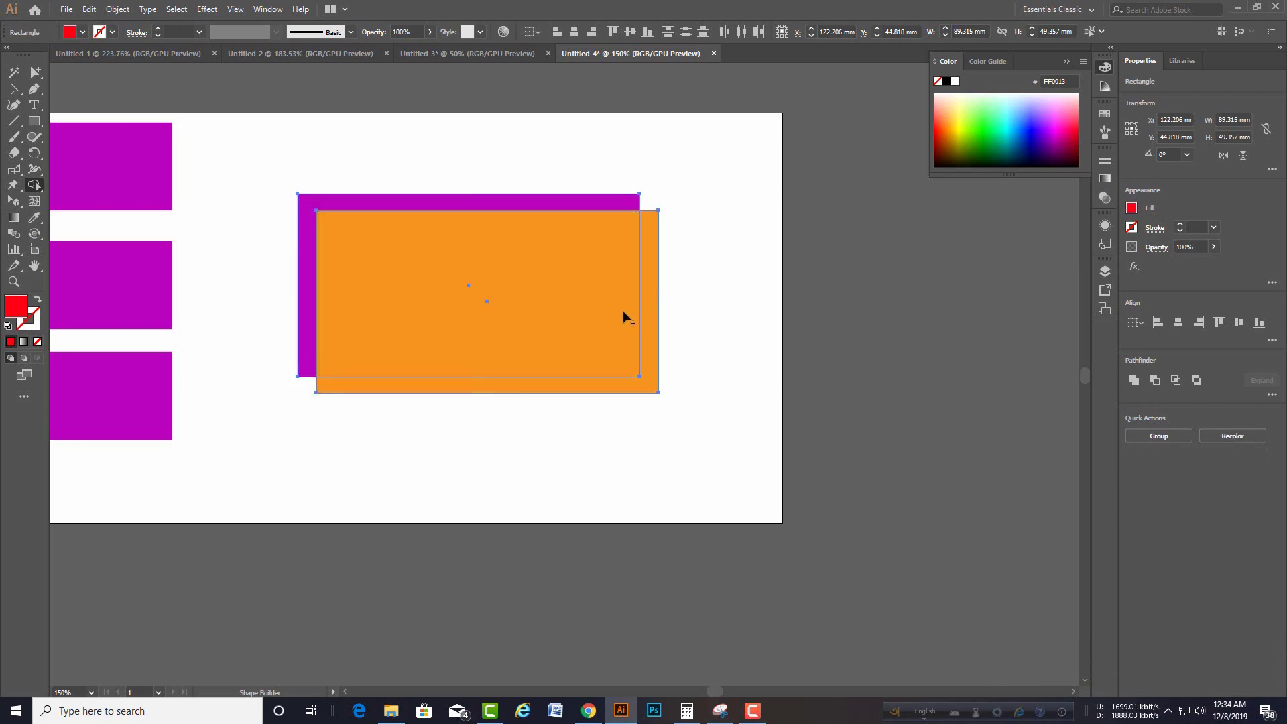
scroll(639, 306, "up", 2)
scroll(638, 302, "down", 1)
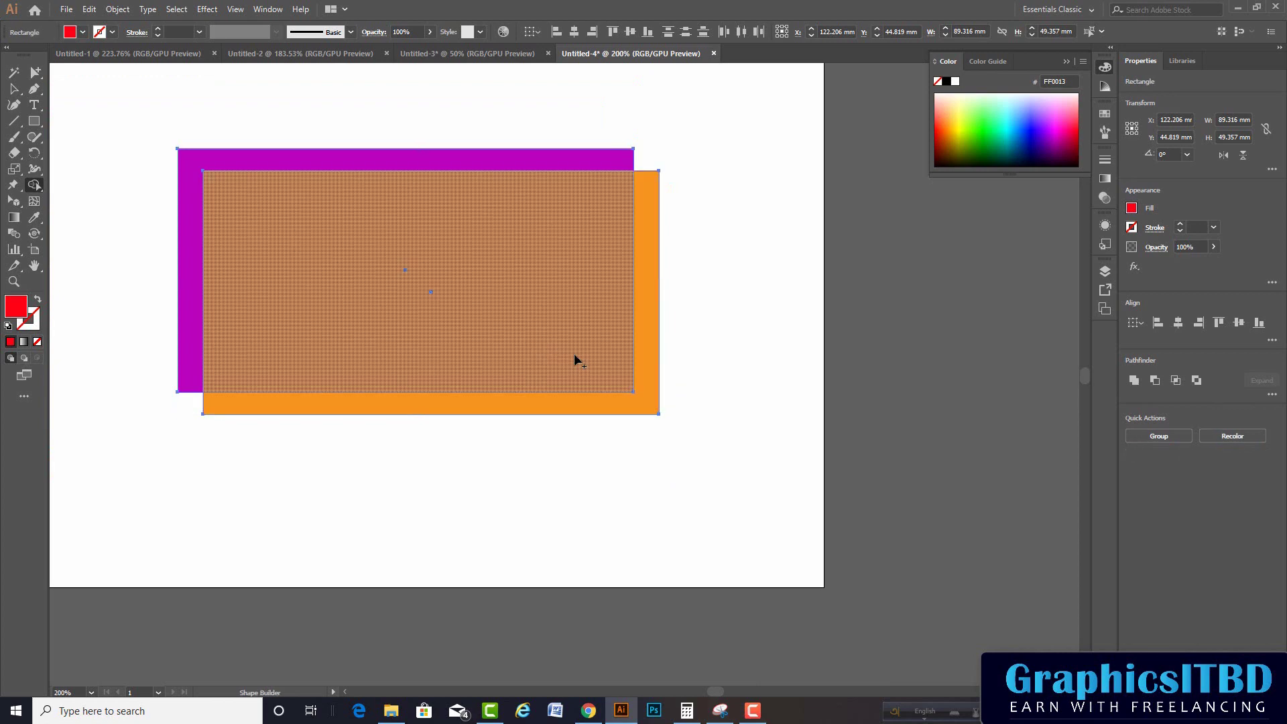
Step: Click the right-bottom strip, orange area, purple strip and inner overlap to merge them red
left_click(645, 252)
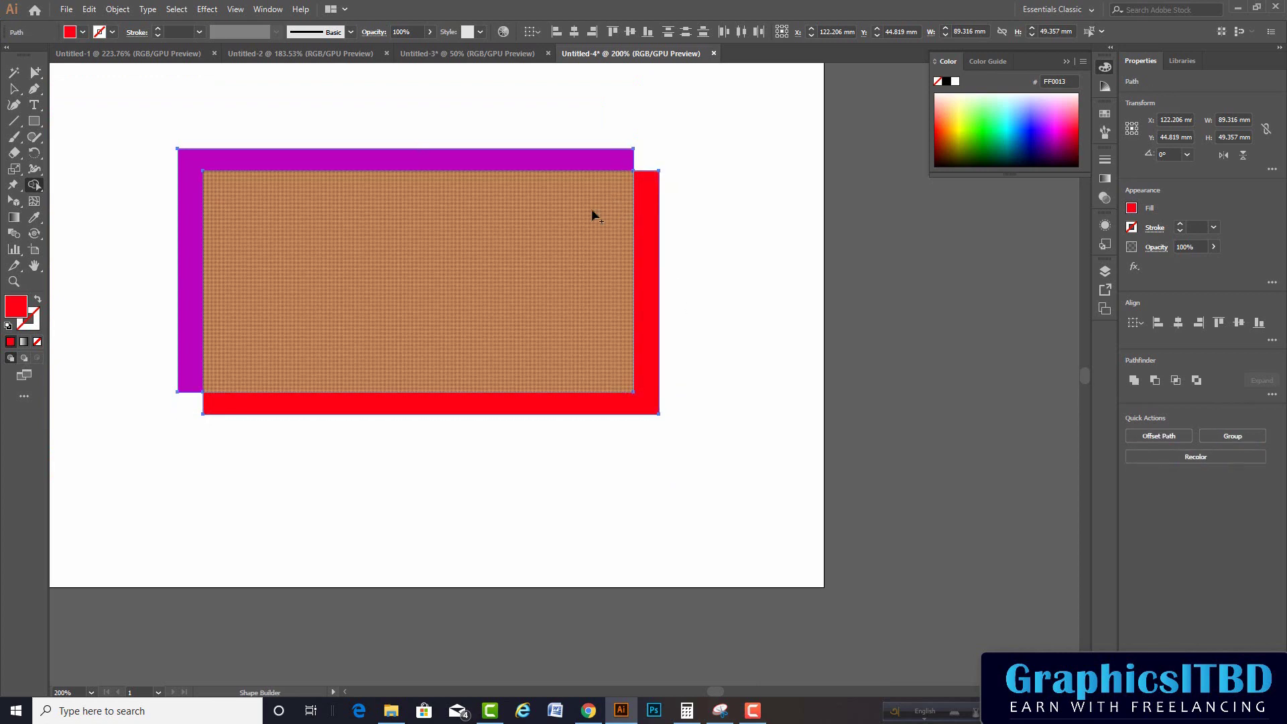
left_click(582, 202)
left_click(557, 163)
left_click(453, 205)
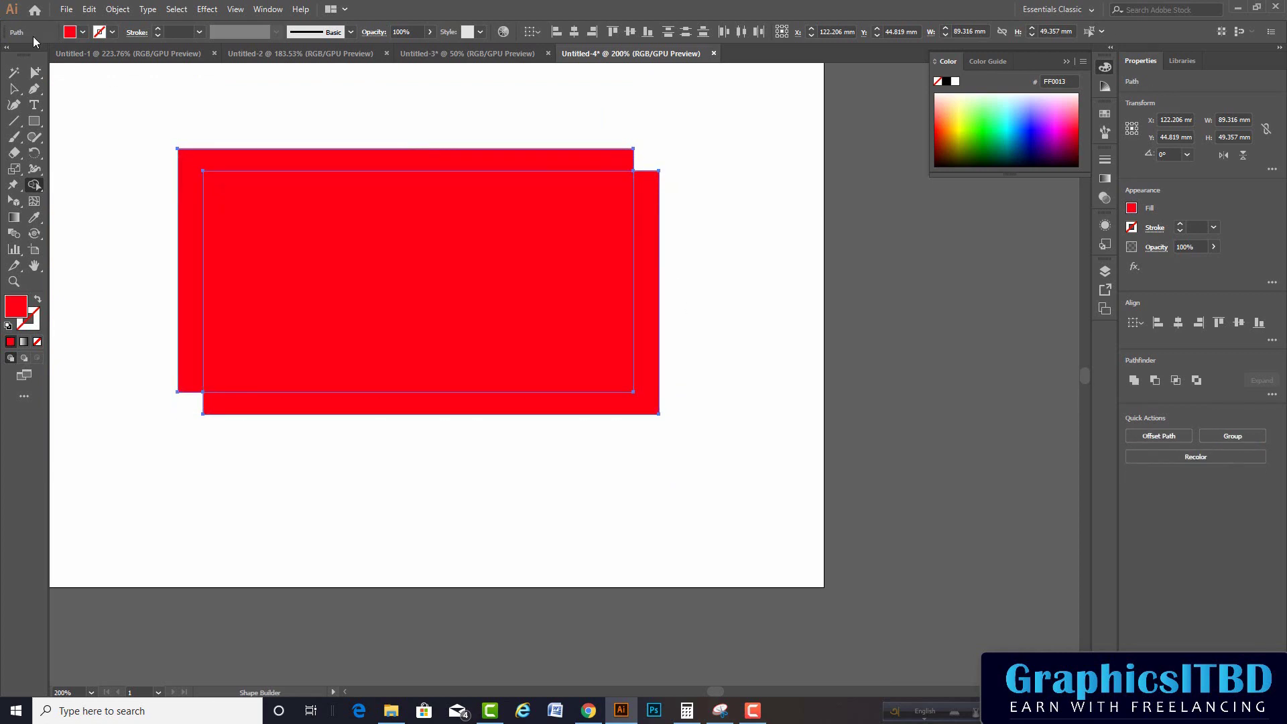
Step: Test-move the two L pieces and centre rectangle apart, then undo the moves
left_click(14, 89)
left_click(666, 293)
left_click_drag(648, 291, 725, 352)
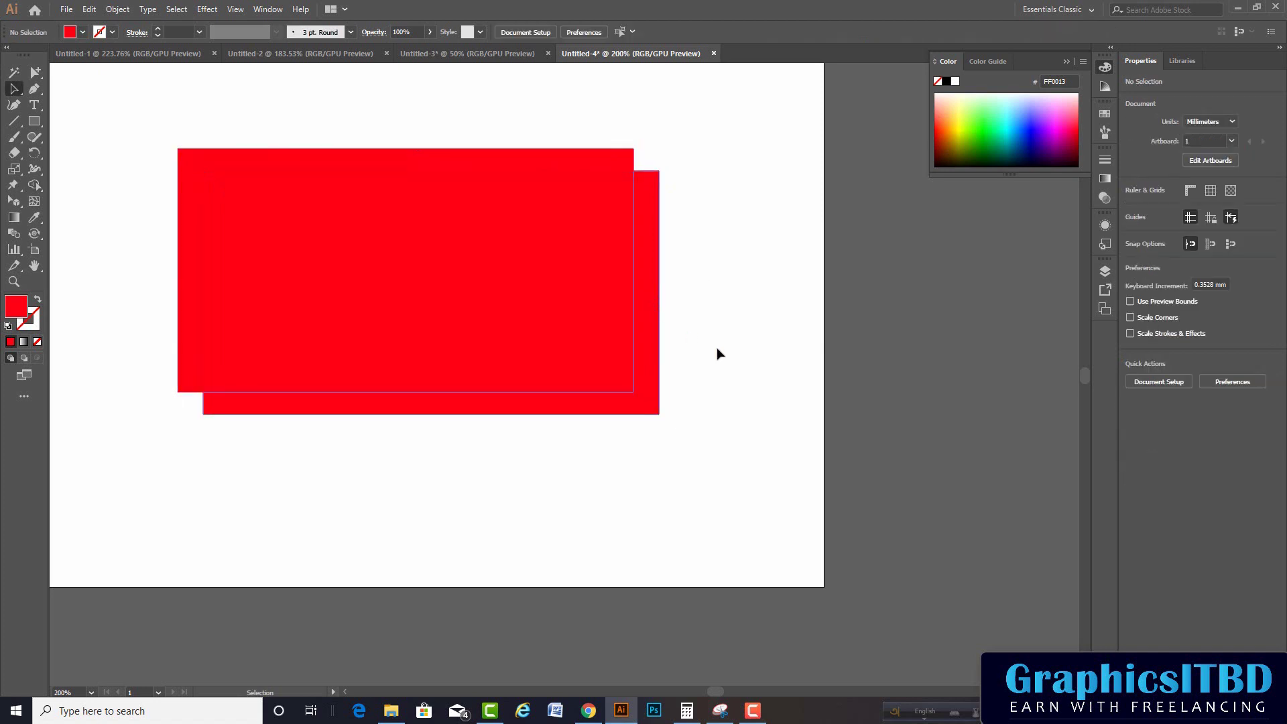
left_click_drag(510, 297, 569, 338)
left_click_drag(266, 163, 216, 149)
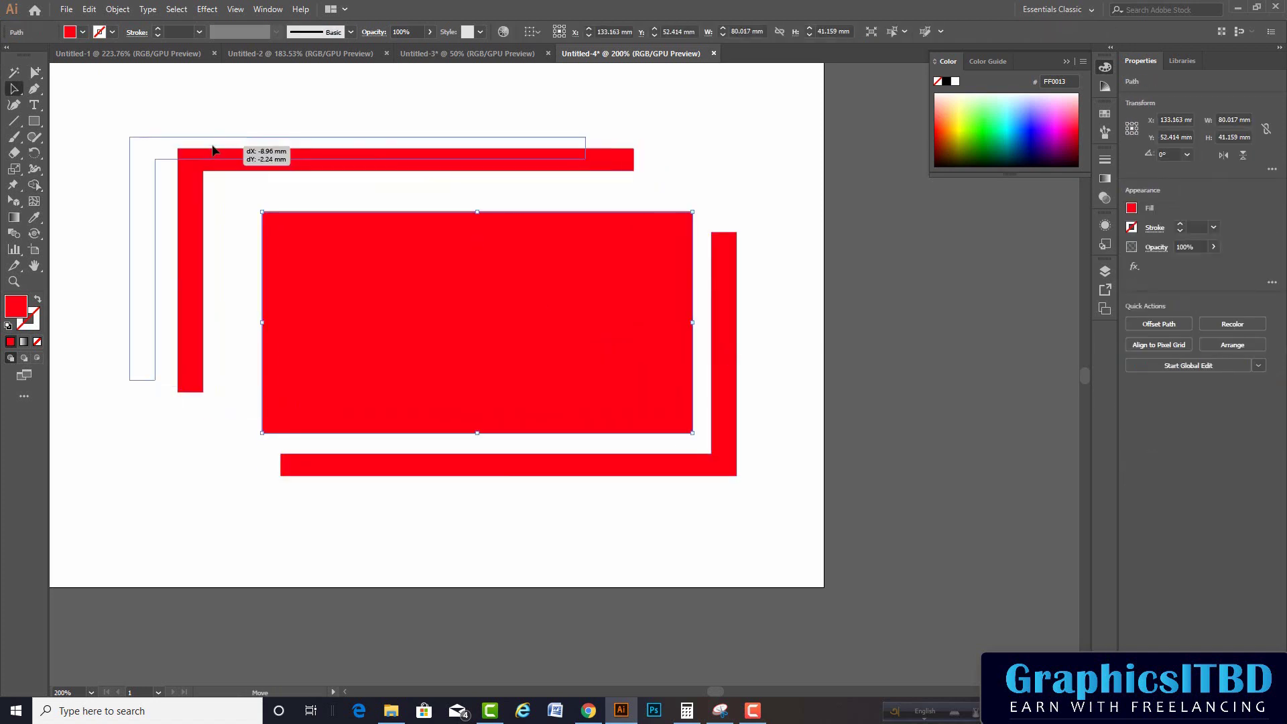
left_click(700, 175)
key("ctrl+z")
key("ctrl+z")
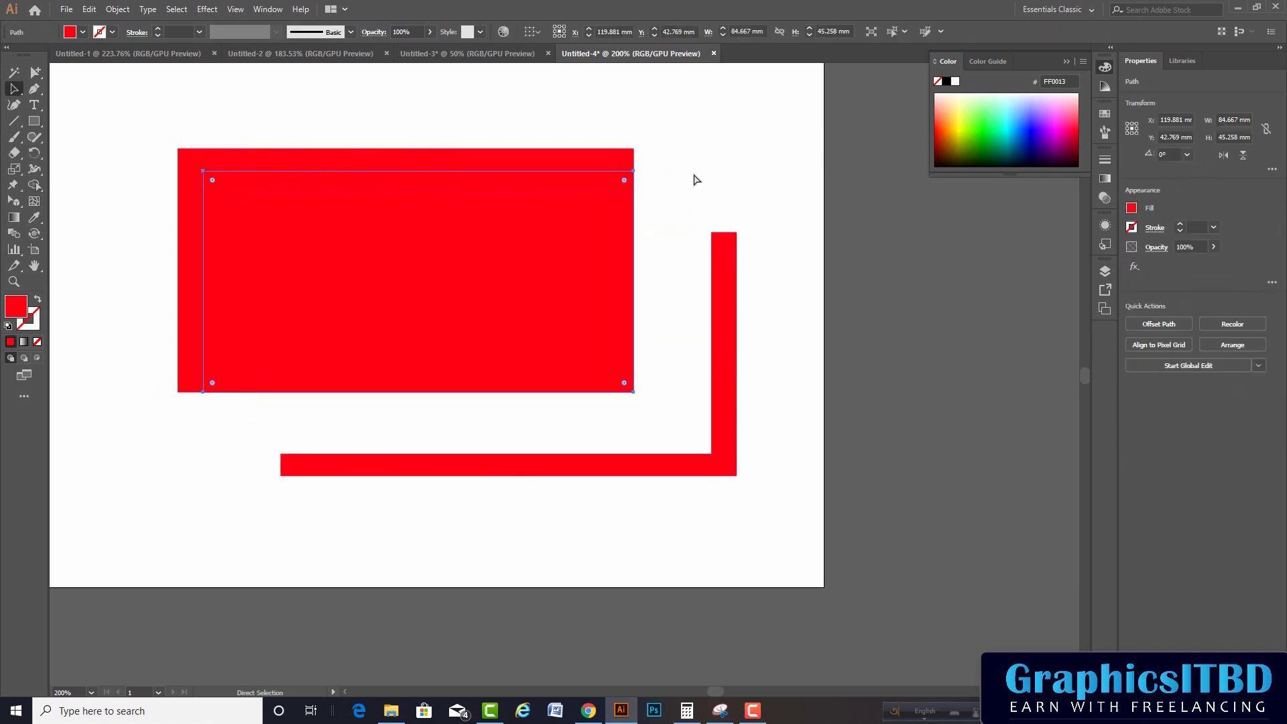
key("ctrl+z")
key("ctrl+z")
key("ctrl+z")
left_click_drag(374, 108, 678, 342)
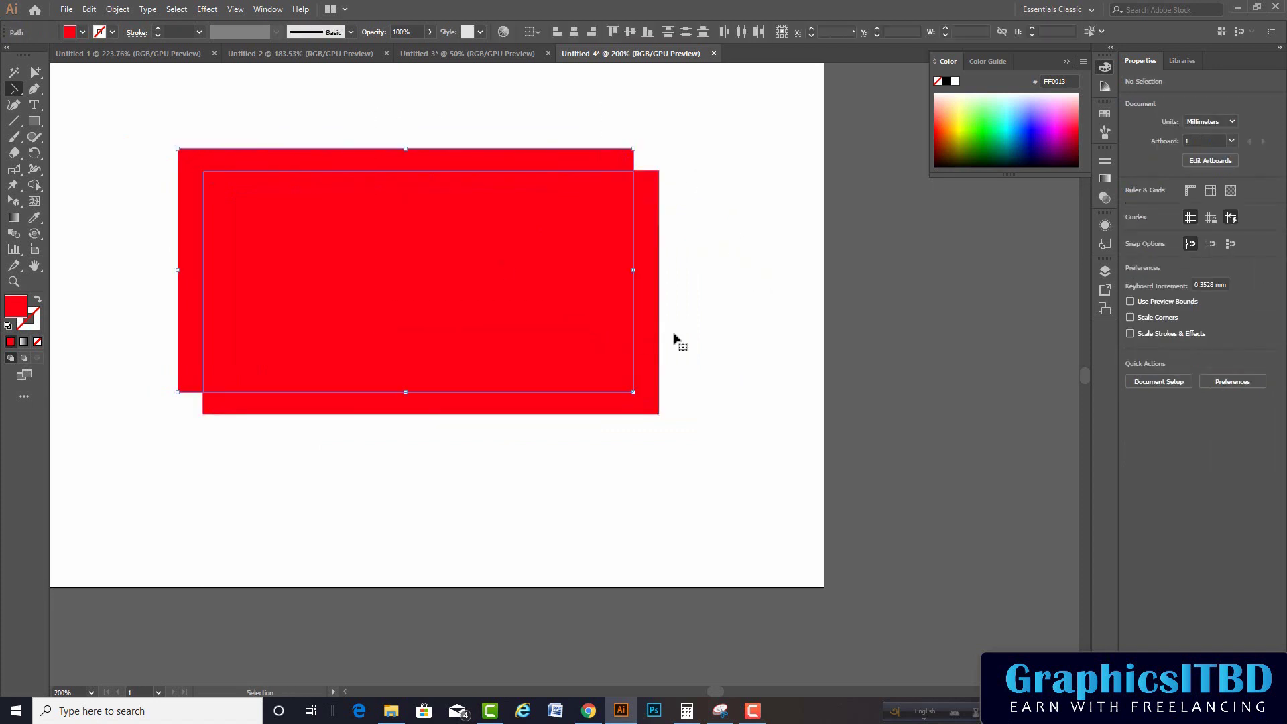
left_click(741, 338)
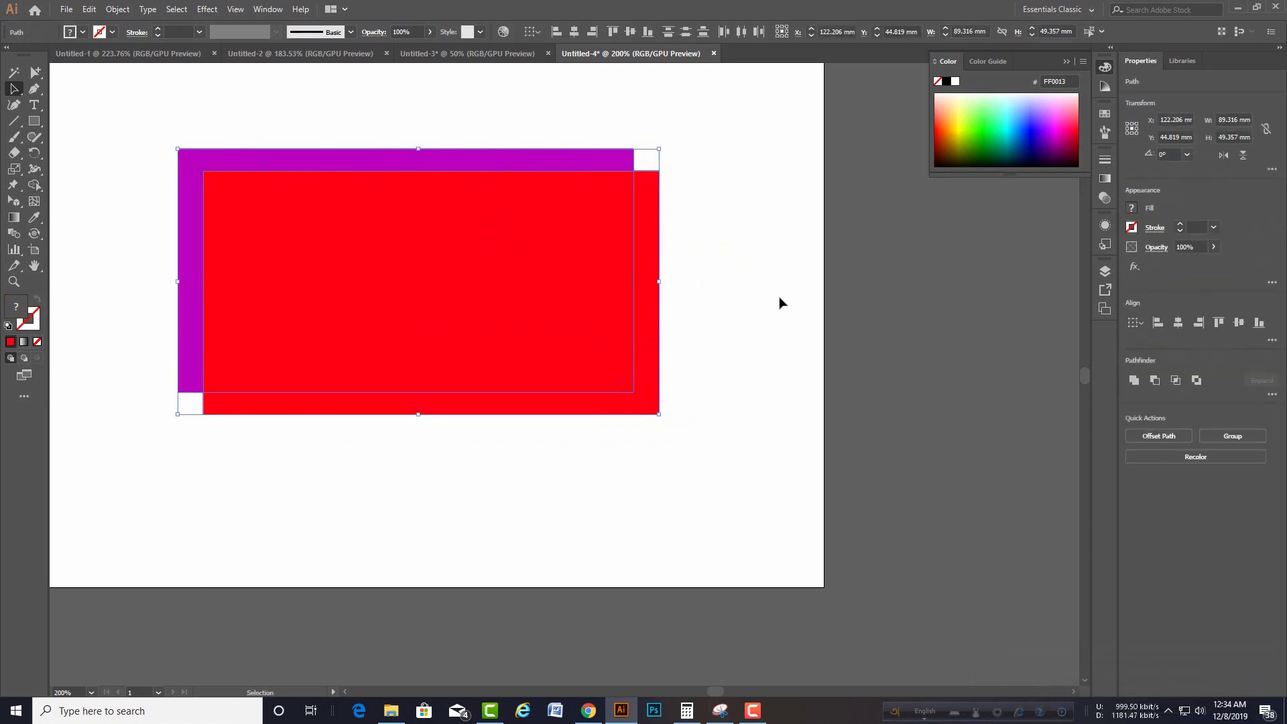
Step: Undo the orange rectangle's move and marquee-select both the magenta and orange rectangles
left_click_drag(571, 353, 641, 352)
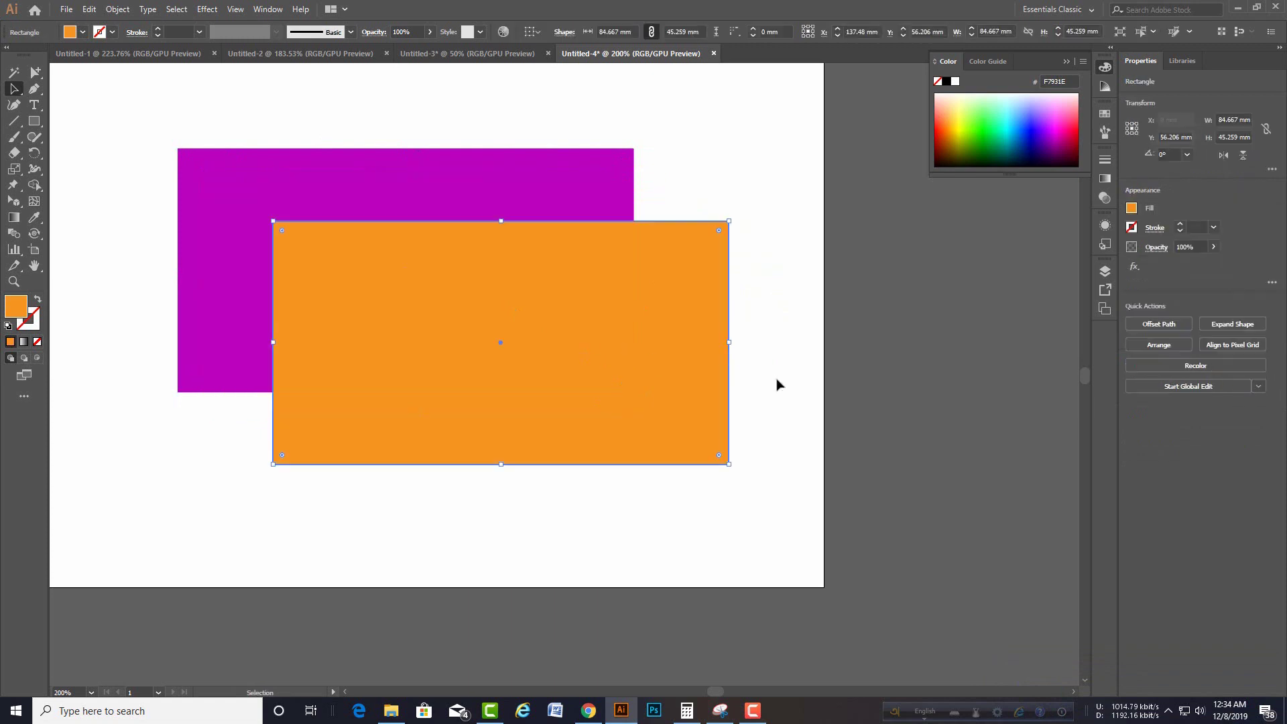
key("ctrl+z")
left_click(726, 354)
left_click_drag(544, 367, 639, 377)
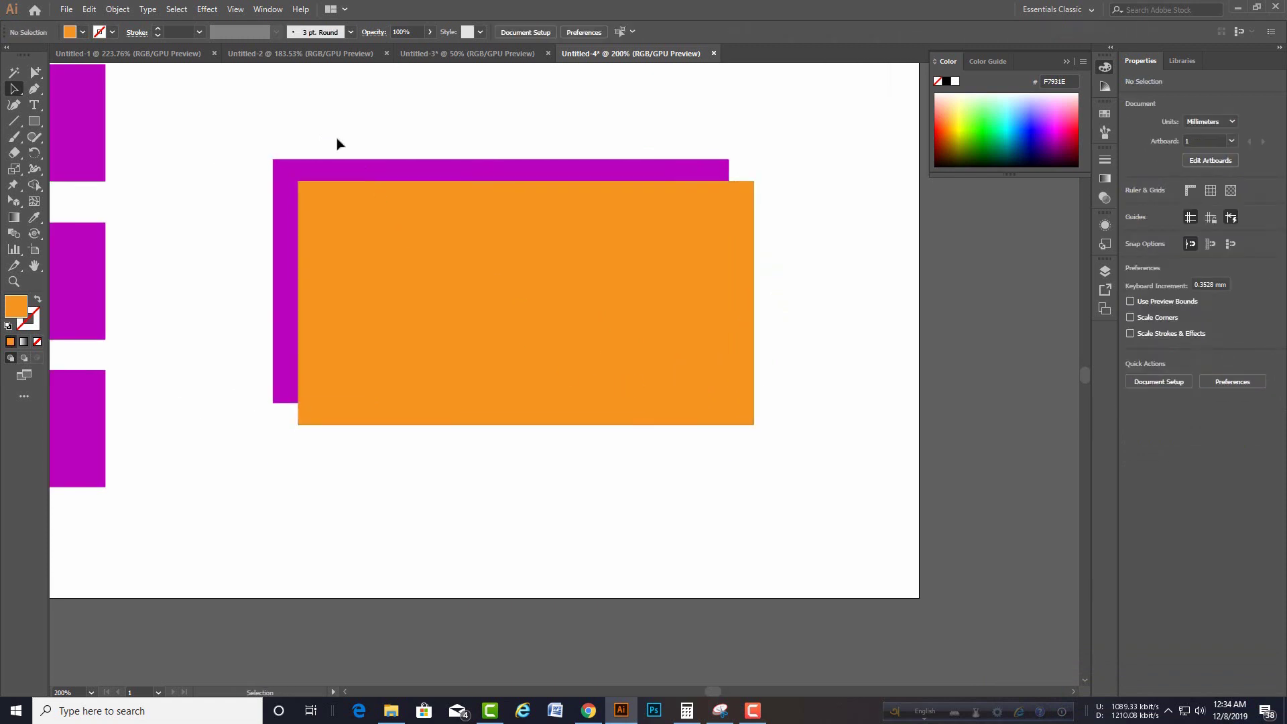
left_click_drag(252, 127, 614, 362)
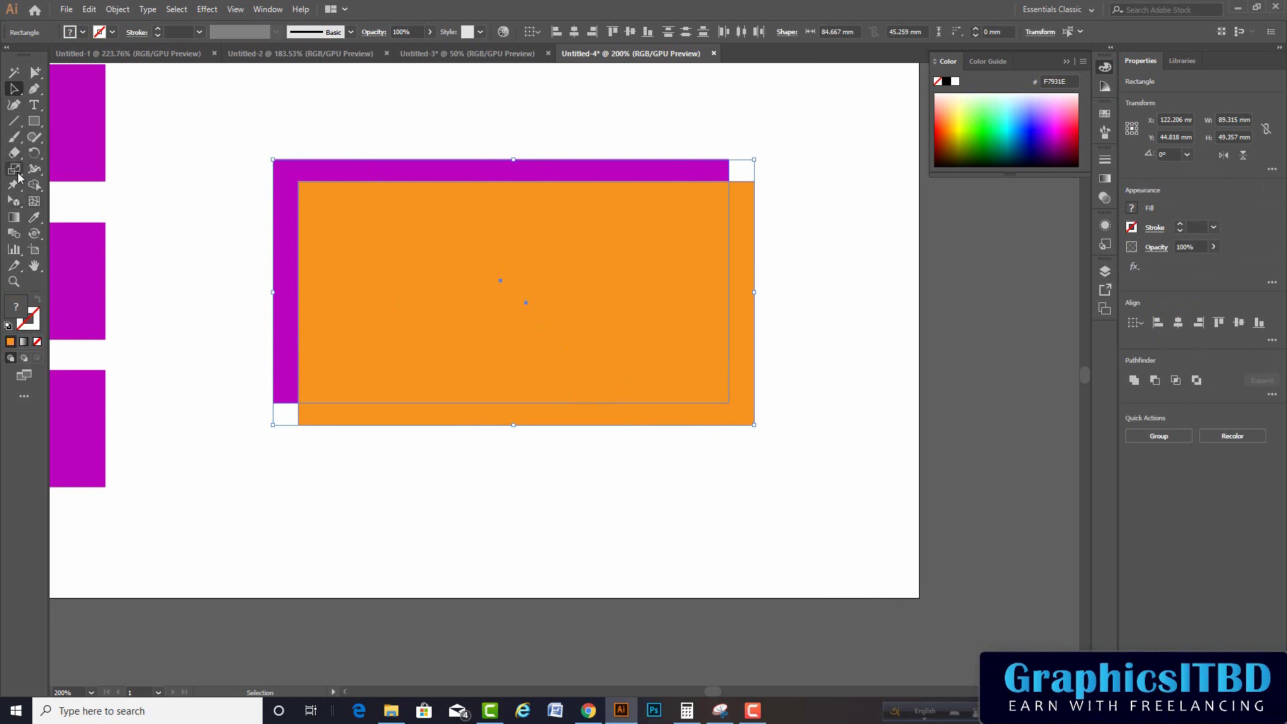
Step: Pick the Shape Builder tool from the toolbar and open the Edit menu
left_click(20, 169)
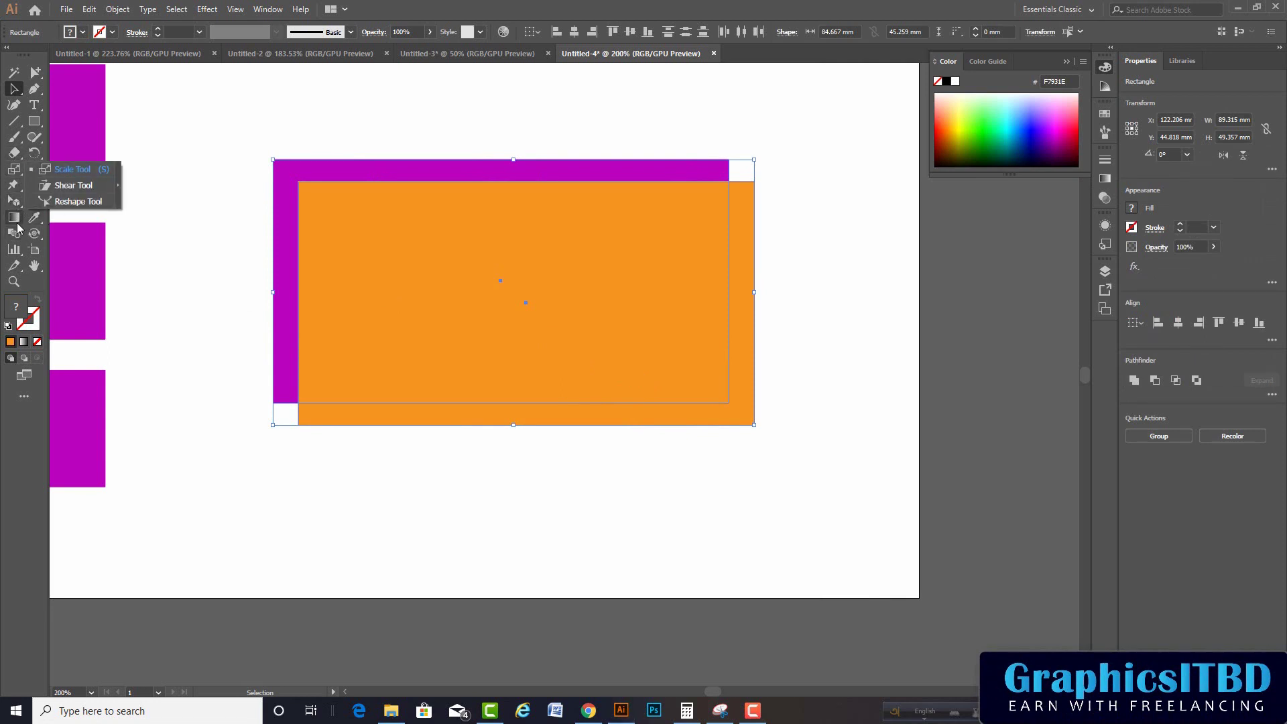
left_click(14, 169)
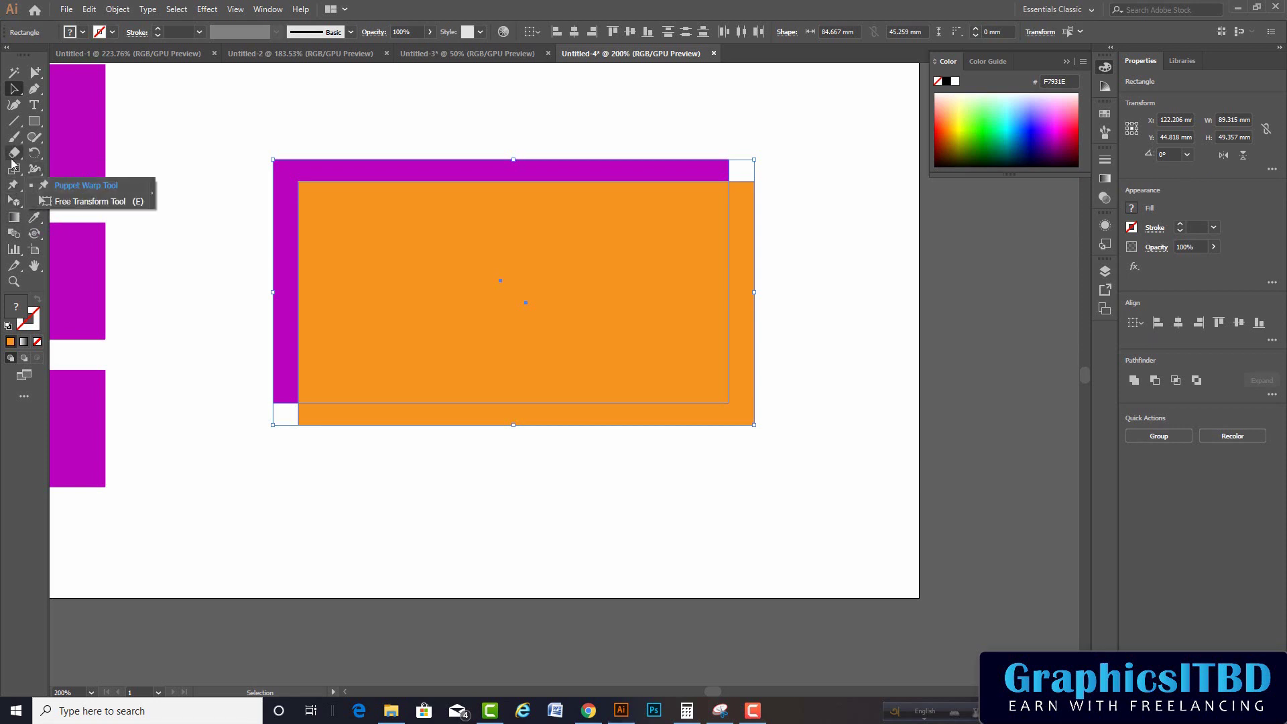
left_click(34, 185)
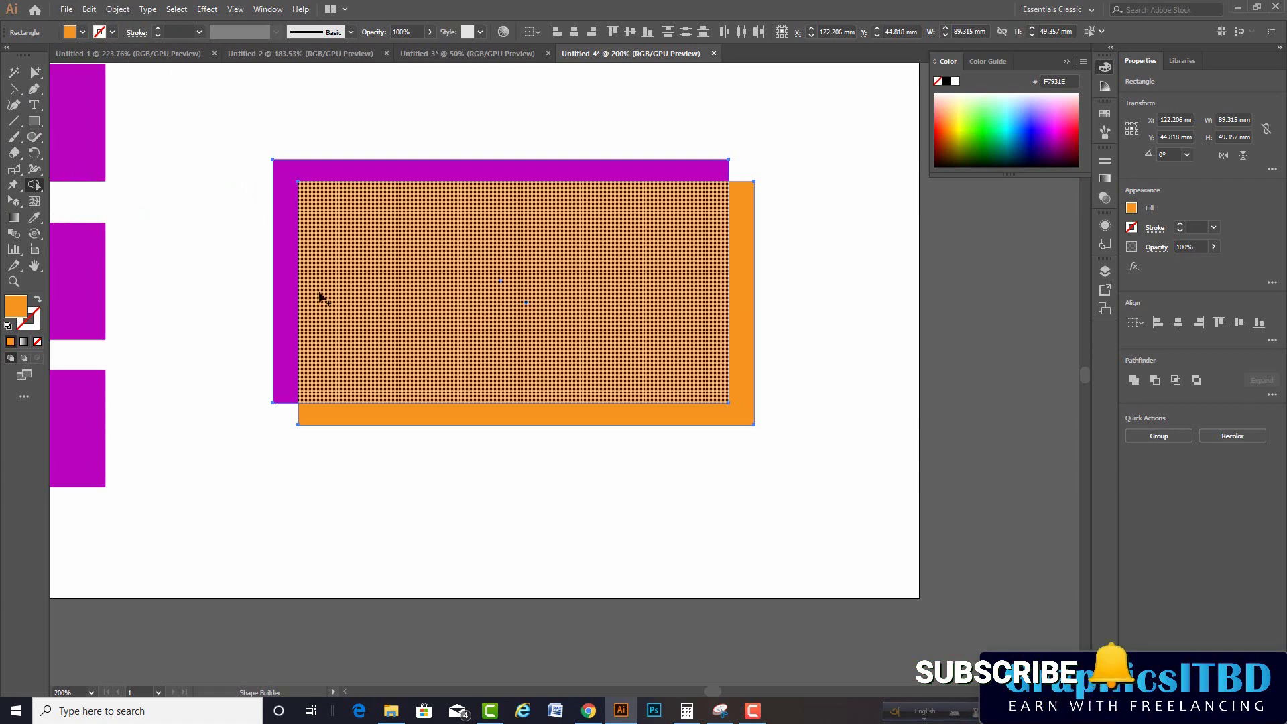
left_click(90, 9)
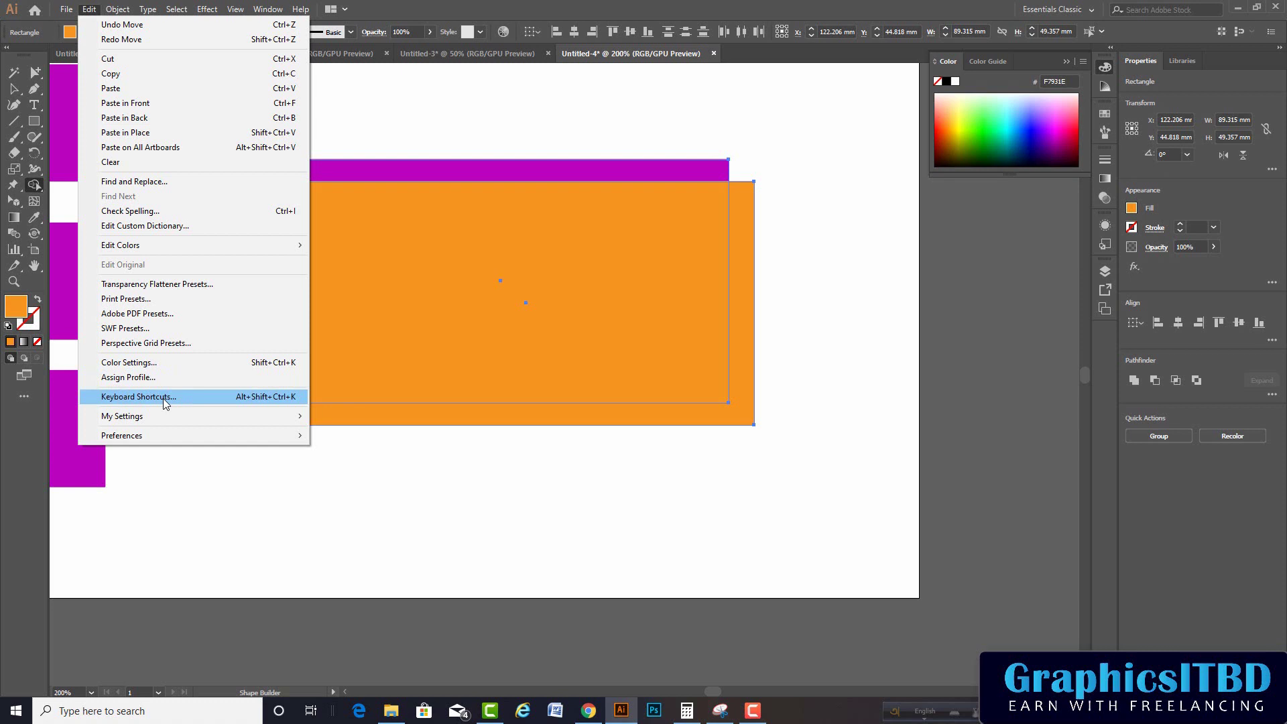
Step: View the Keyboard Shortcuts settings, then close them without changes
left_click(224, 395)
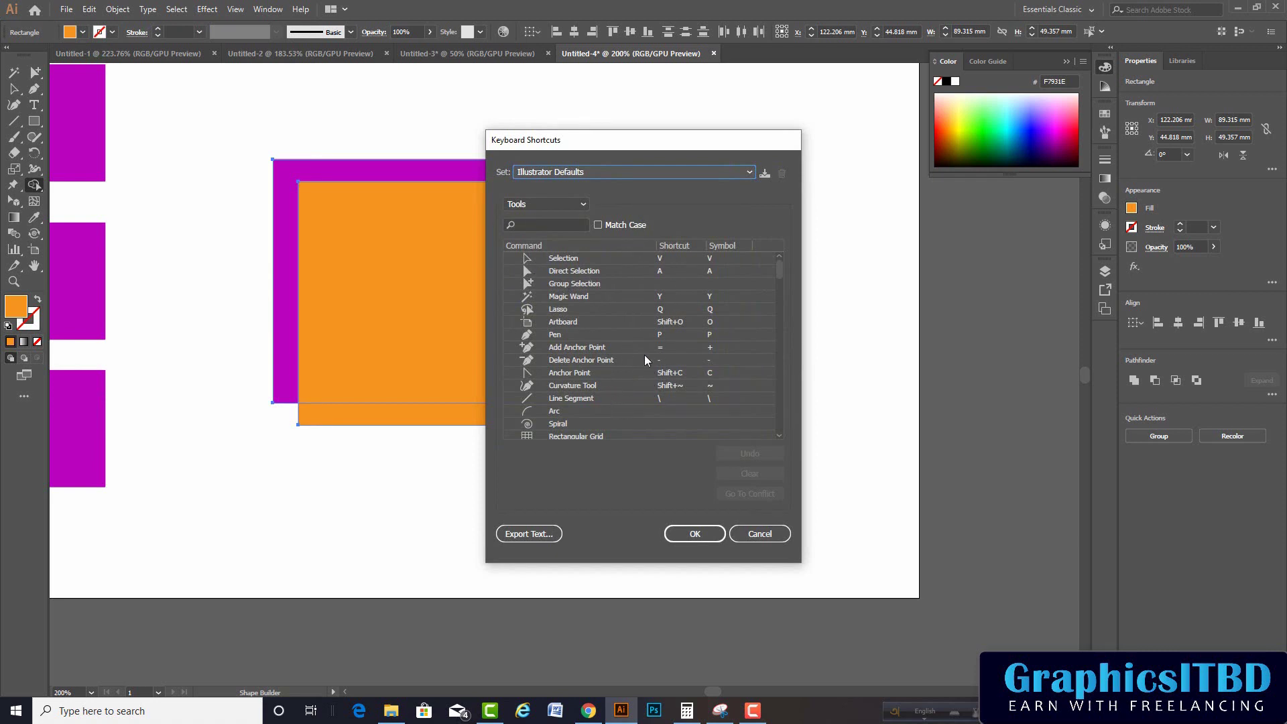
left_click(760, 534)
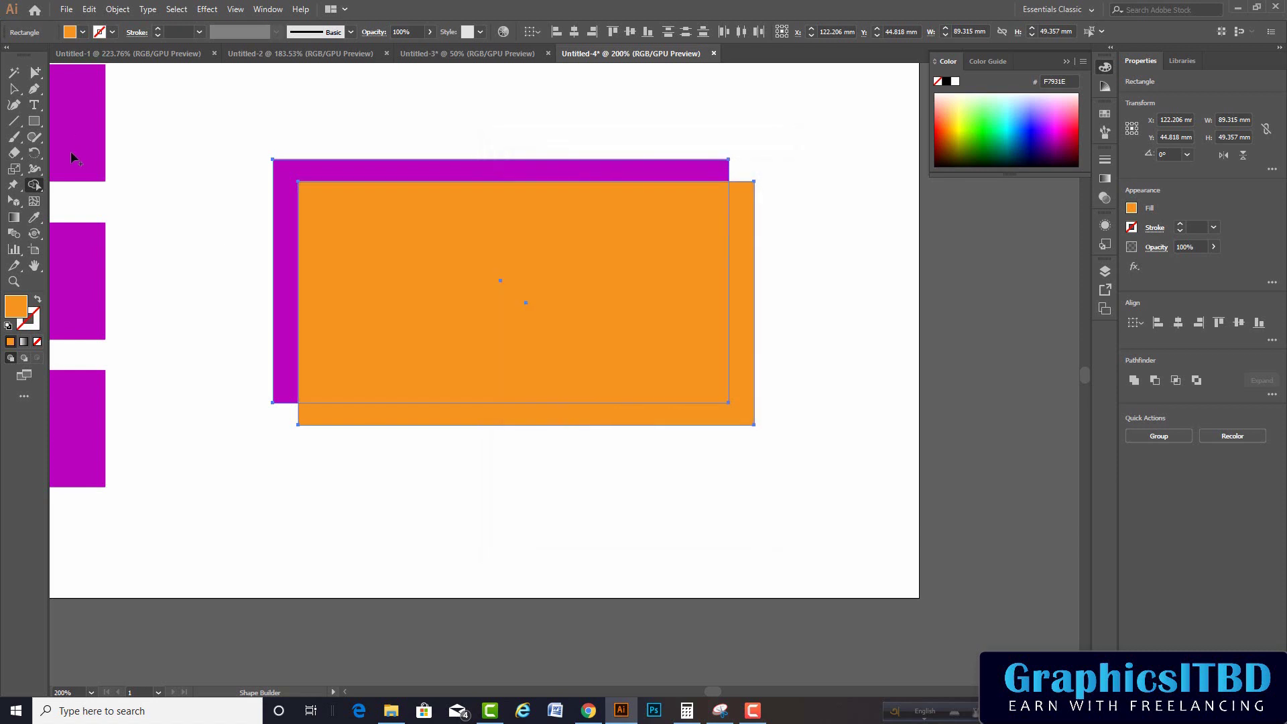
Step: Marquee-select both rectangles and switch to the Shape Builder tool with Shift+M
left_click(14, 89)
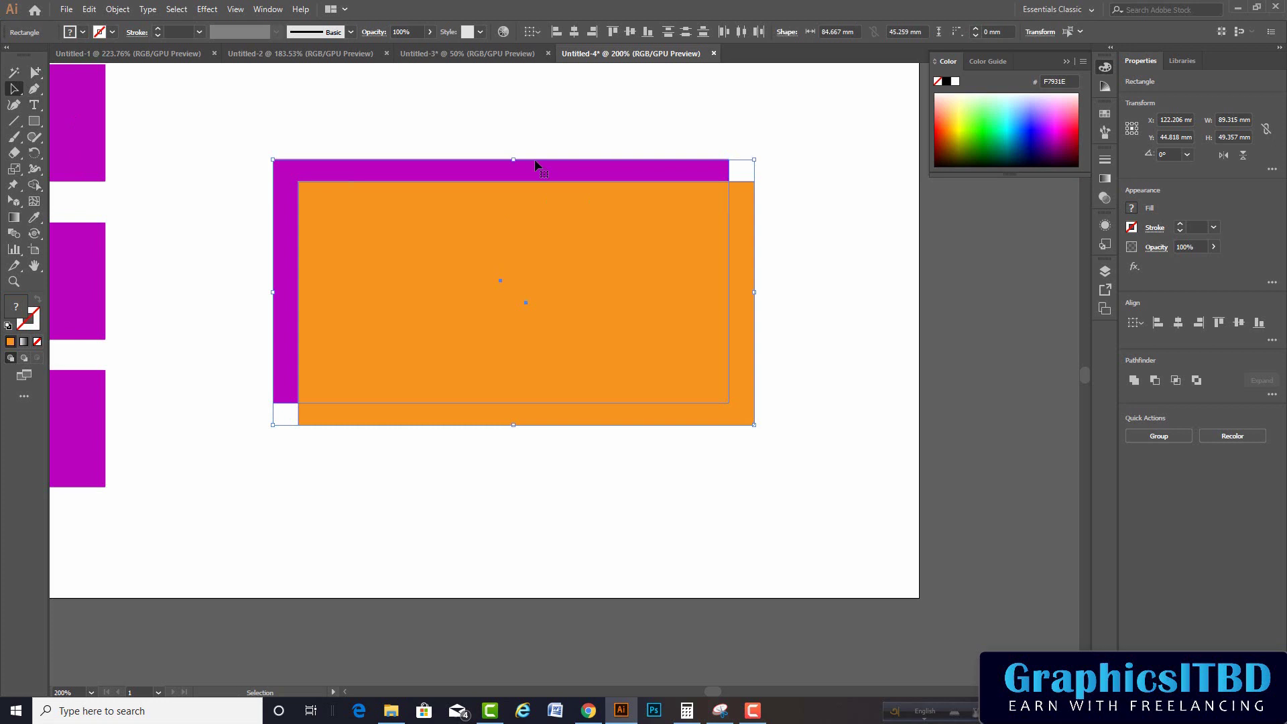
left_click(493, 127)
left_click_drag(718, 116, 278, 163)
key("shift+m")
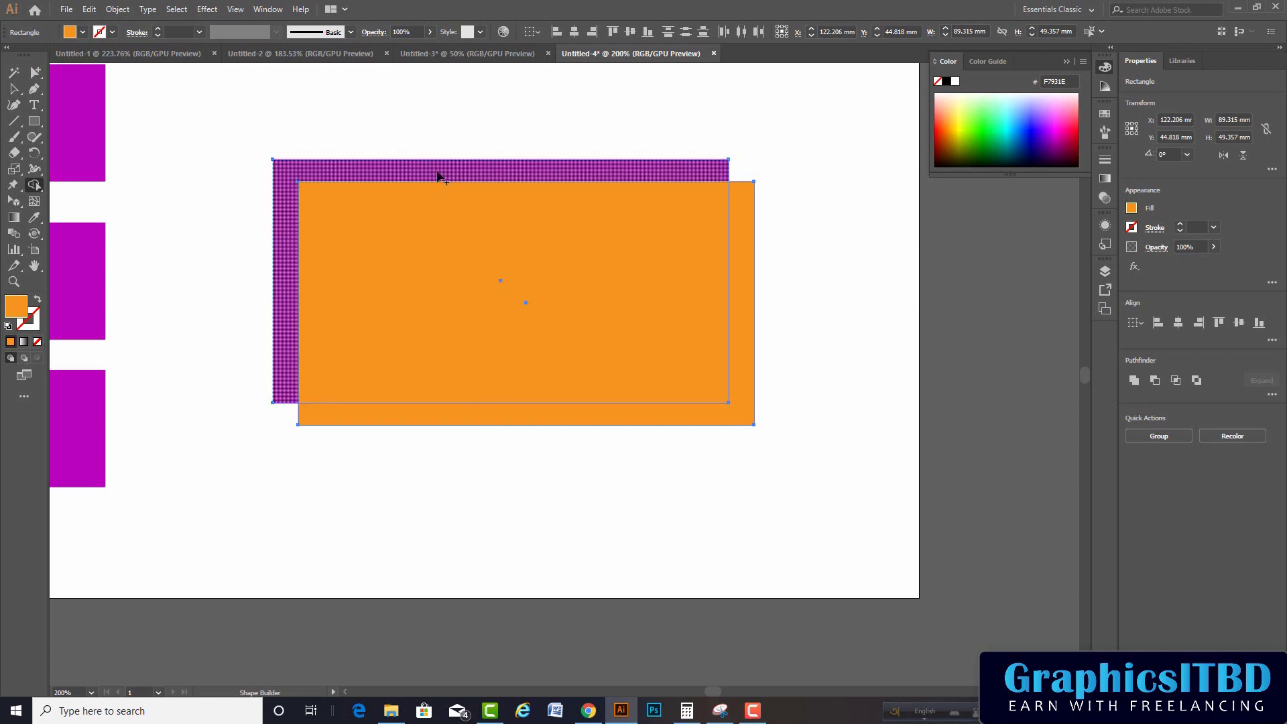
Step: Try Shape Builder deletions of the overlap and purple regions, undoing each, then open its flyout
left_click(381, 316, "alt")
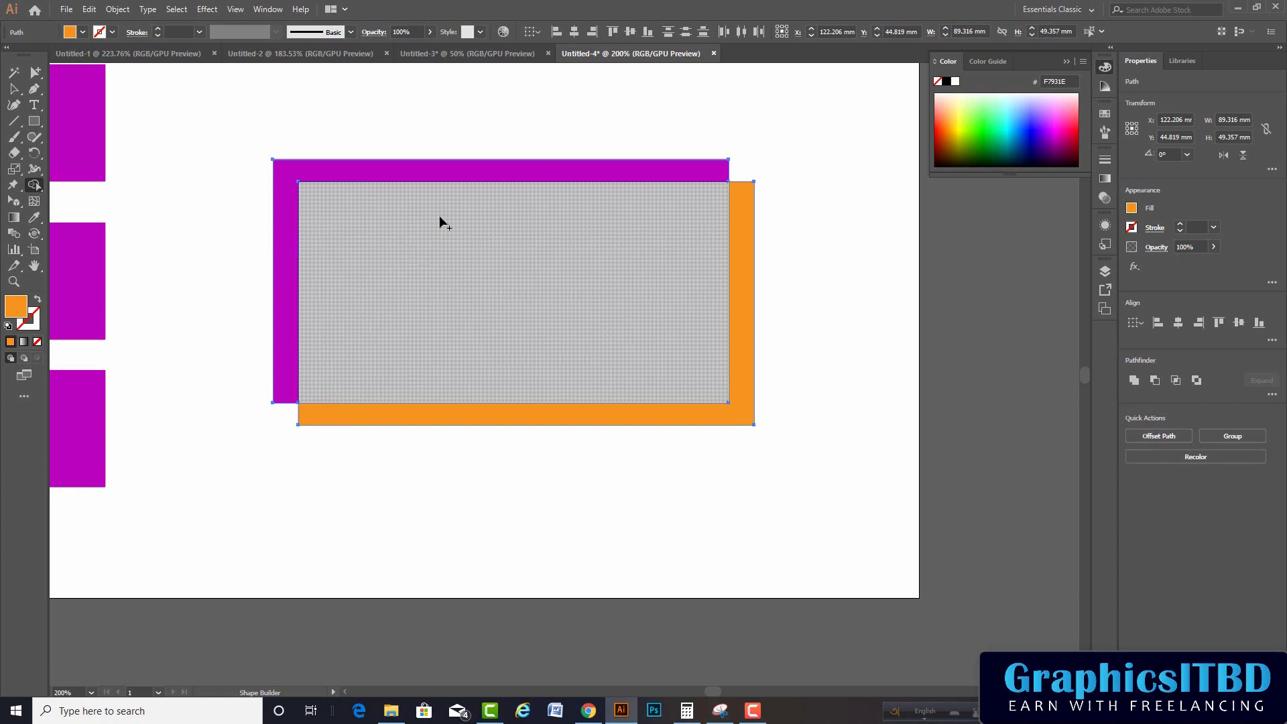
key("ctrl+z")
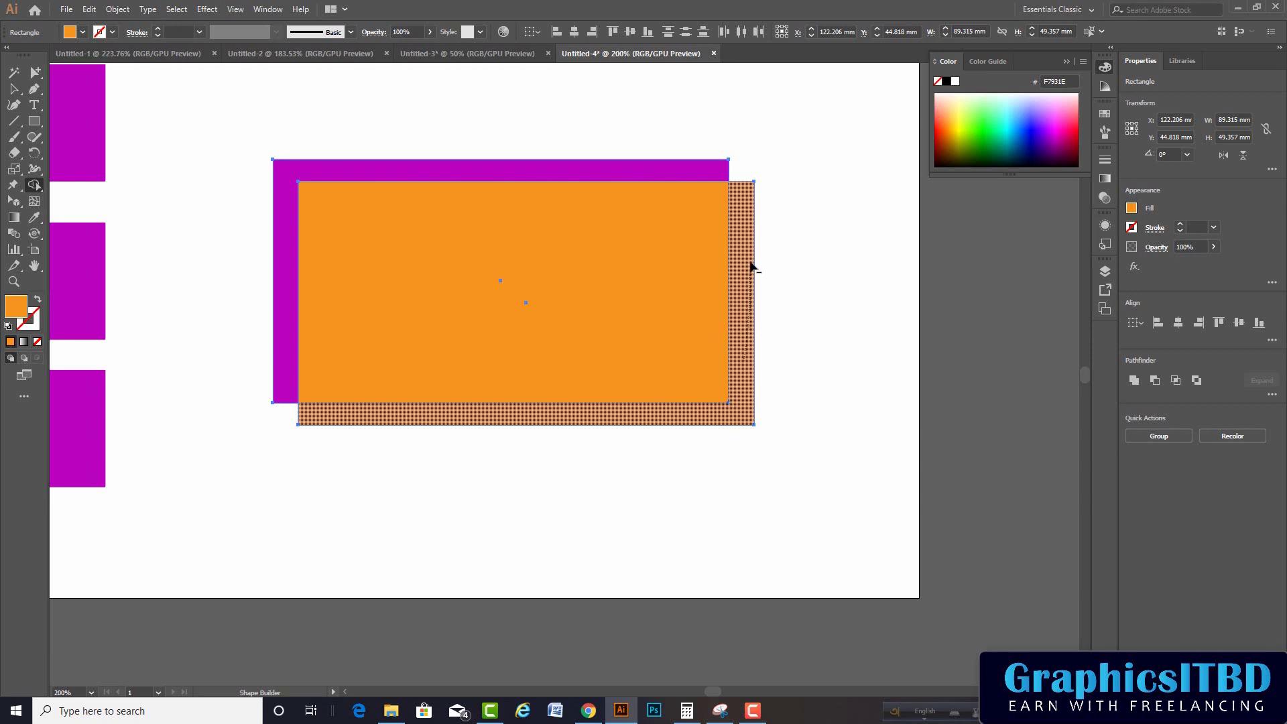
left_click_drag(712, 168, 870, 201)
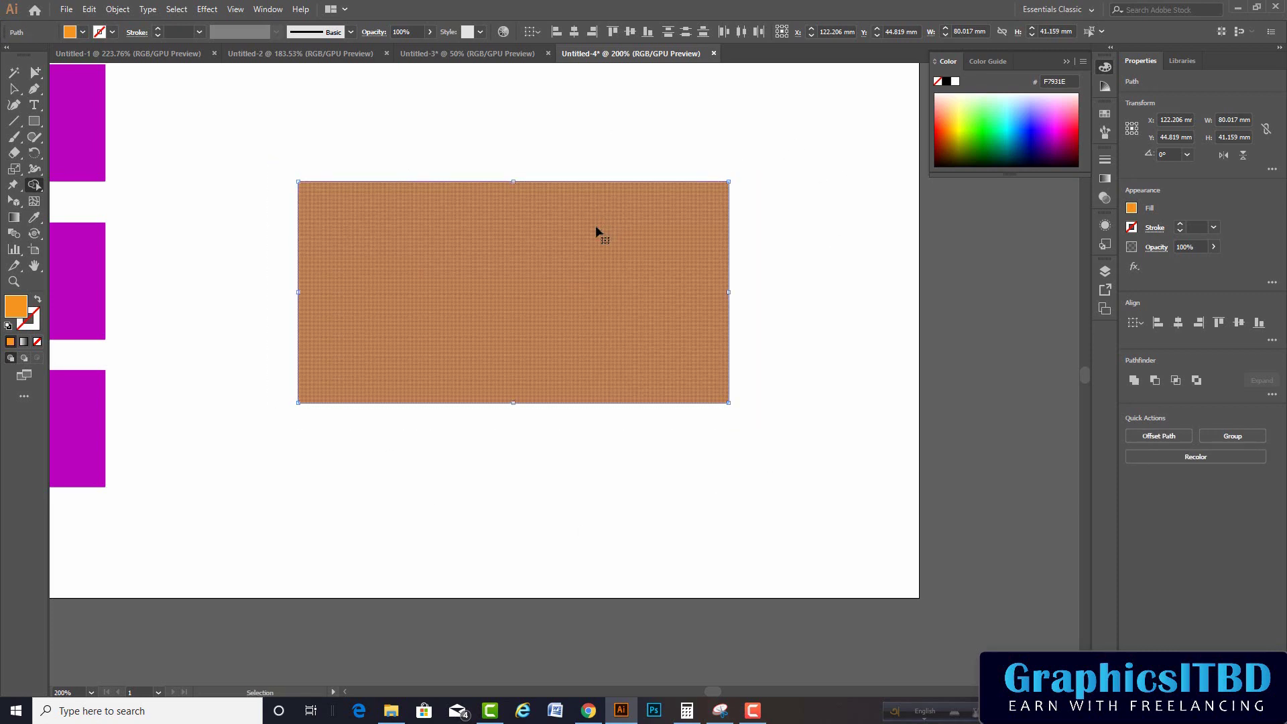
key("ctrl+z")
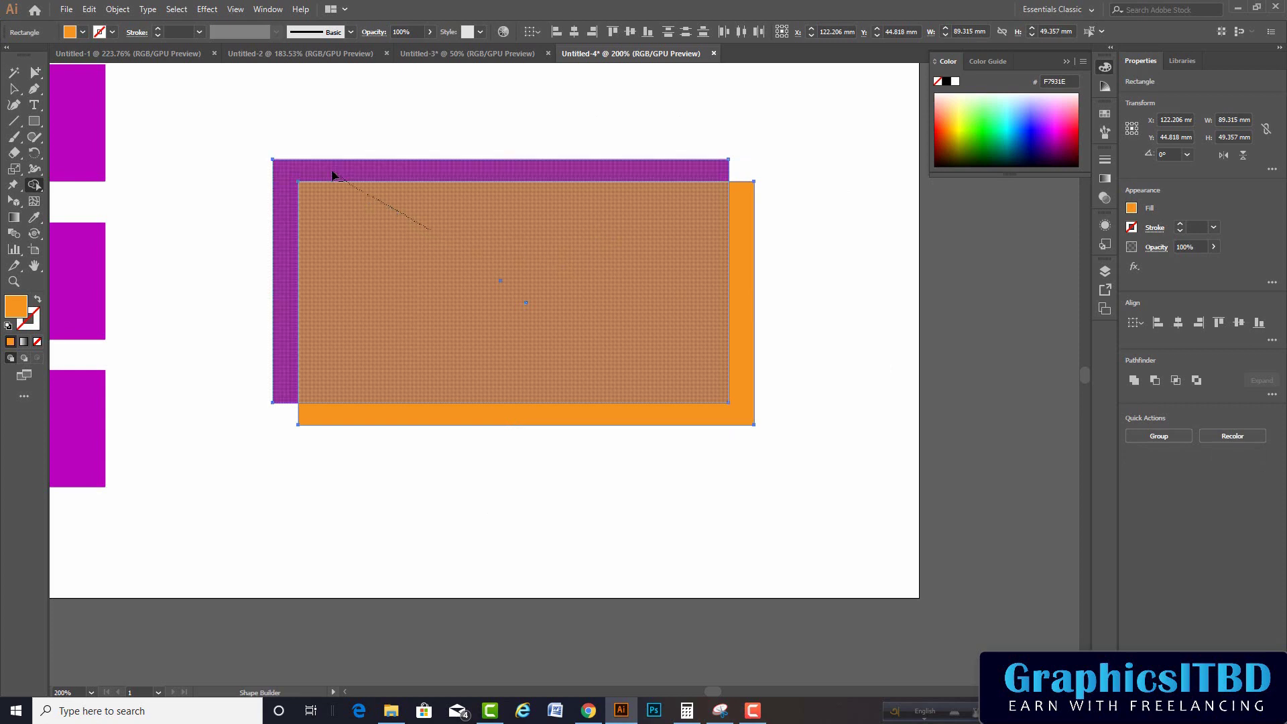
left_click_drag(383, 206, 331, 174)
key("ctrl+z")
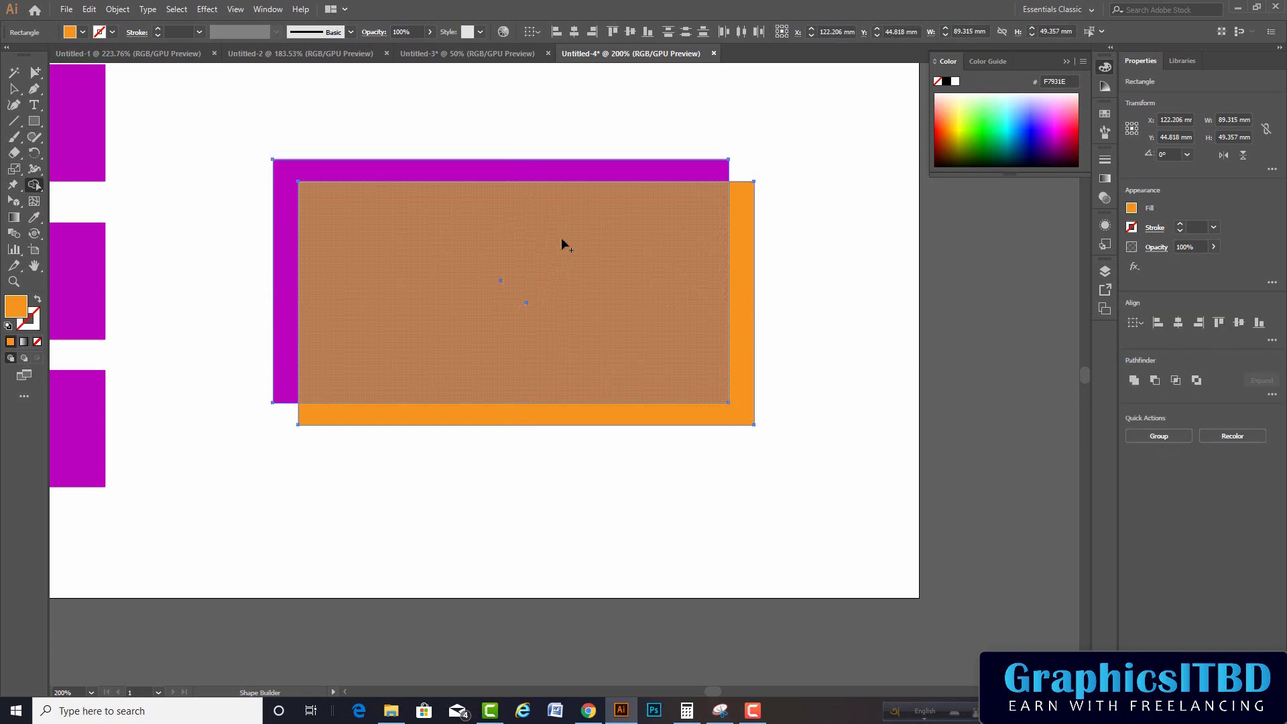
left_click(711, 174, "alt")
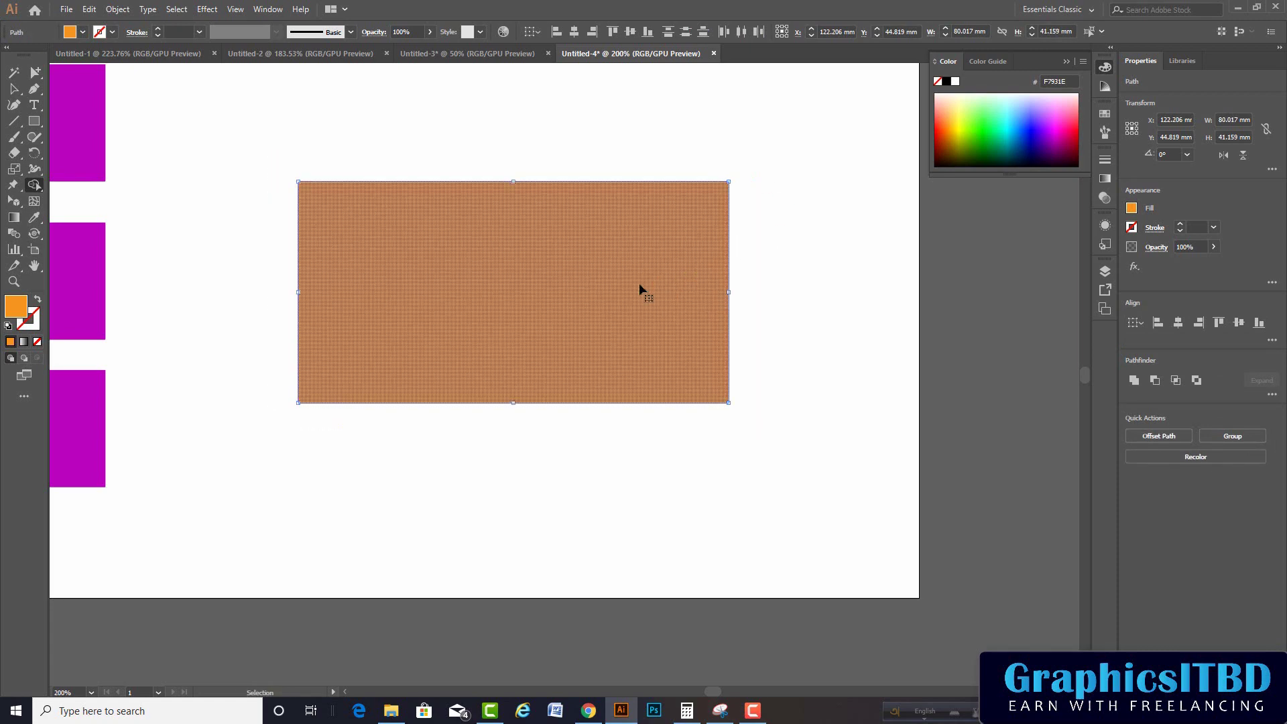
key("ctrl+z")
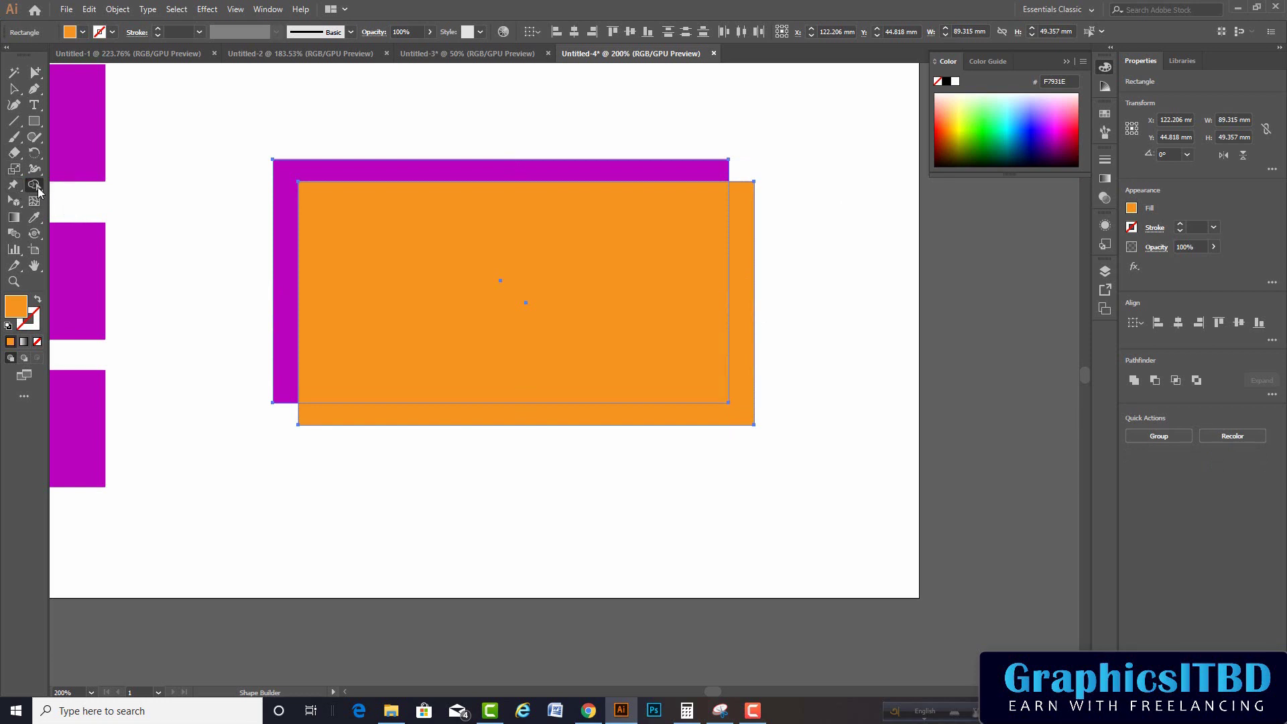
left_click(38, 190)
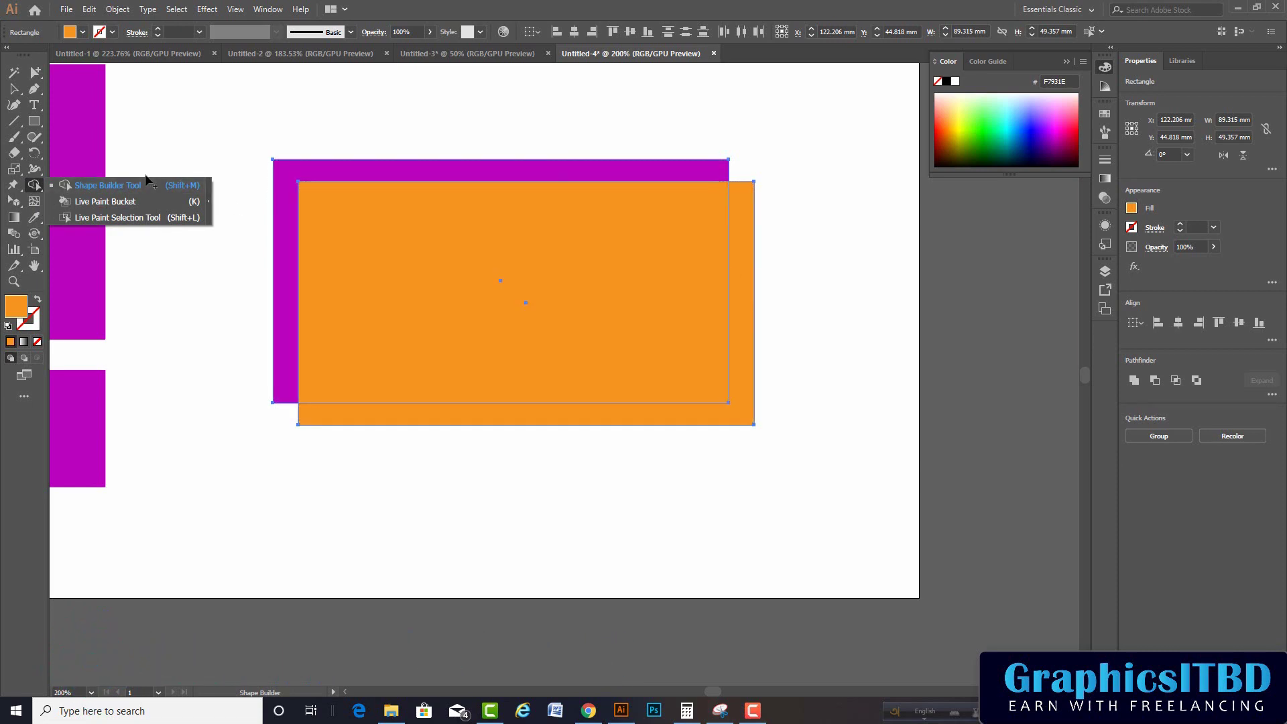
Step: Select both overlapping rectangles and drag them below the artboard
left_click(14, 89)
left_click(424, 139)
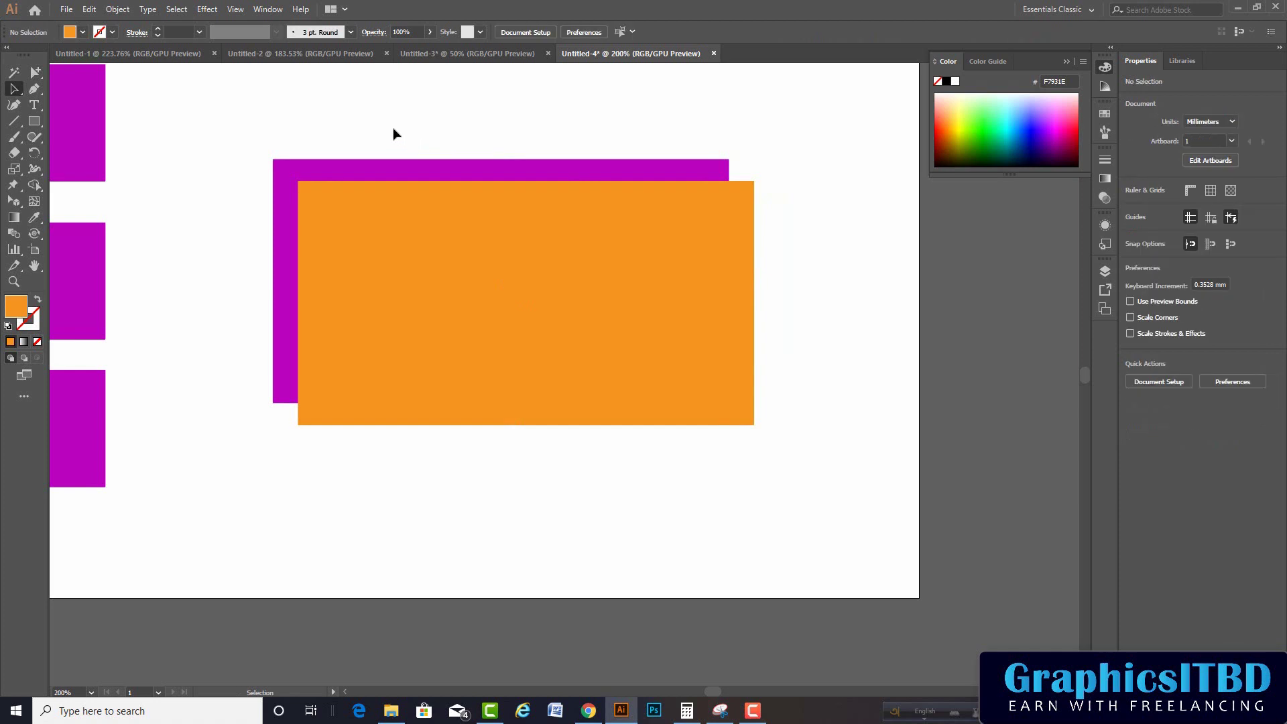
mouse_move(268, 140)
left_mouse_down()
mouse_move(551, 353)
mouse_move(553, 506)
left_mouse_up()
scroll(534, 302, "down", 1)
scroll(603, 329, "down", 1)
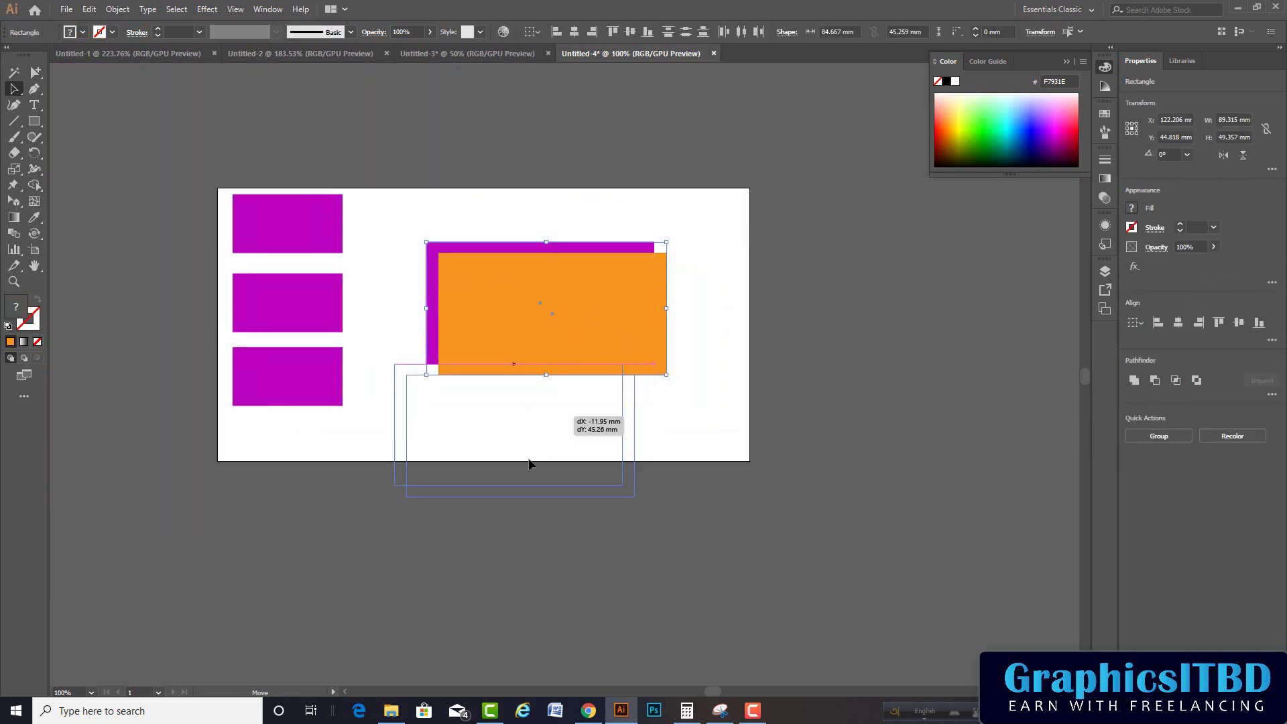
left_click_drag(523, 462, 574, 425)
scroll(574, 425, "up", 1)
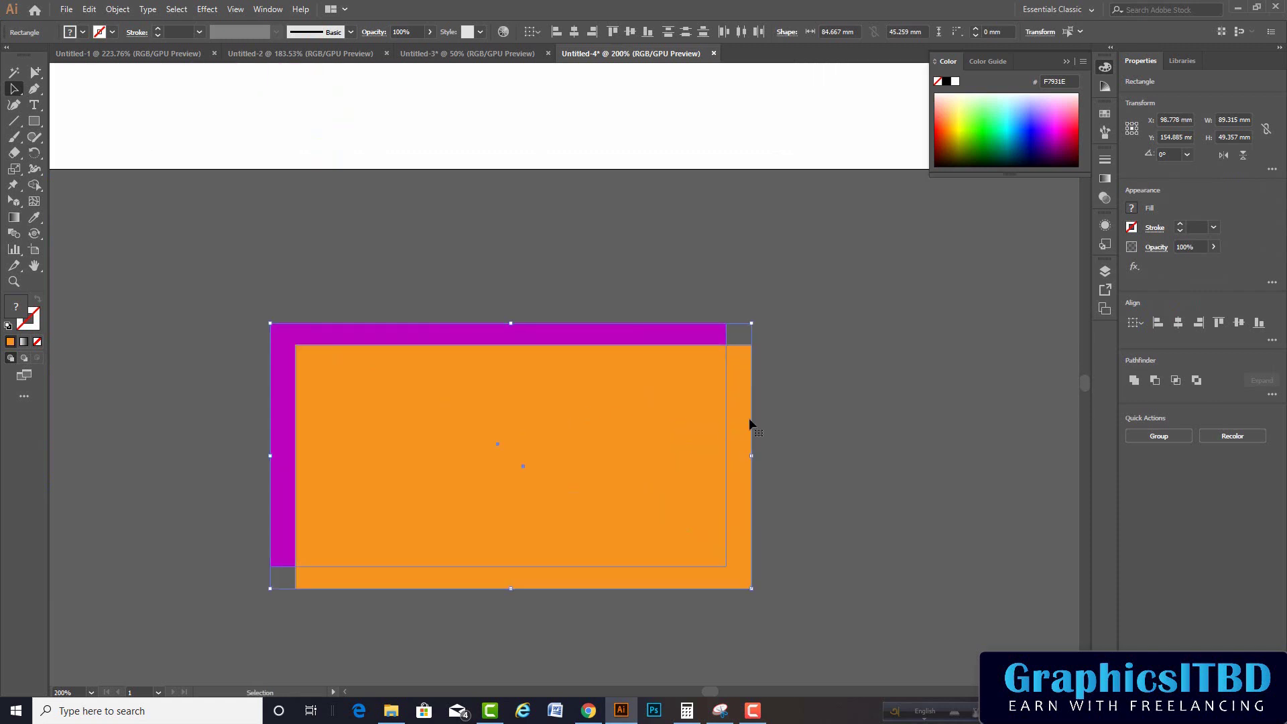
scroll(544, 446, "down", 1)
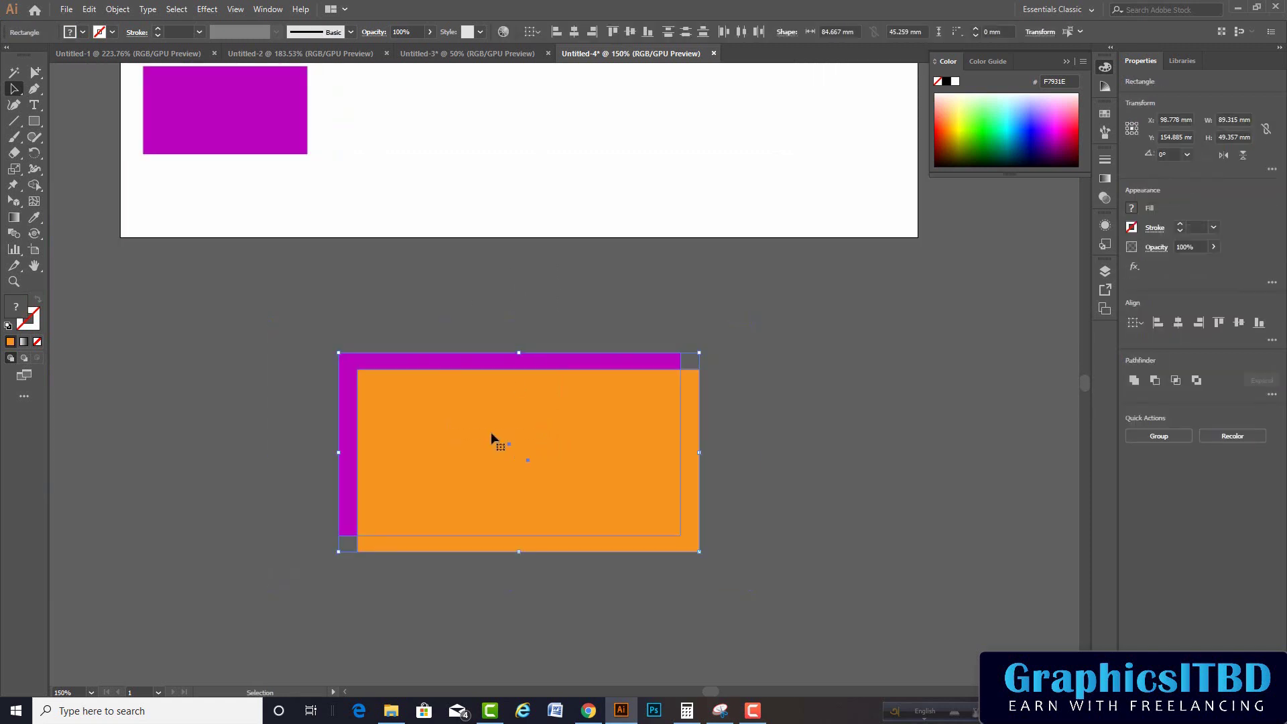
Step: Browse the toolbar flyouts to show the Shape Builder and Live Paint tools
left_click(14, 171)
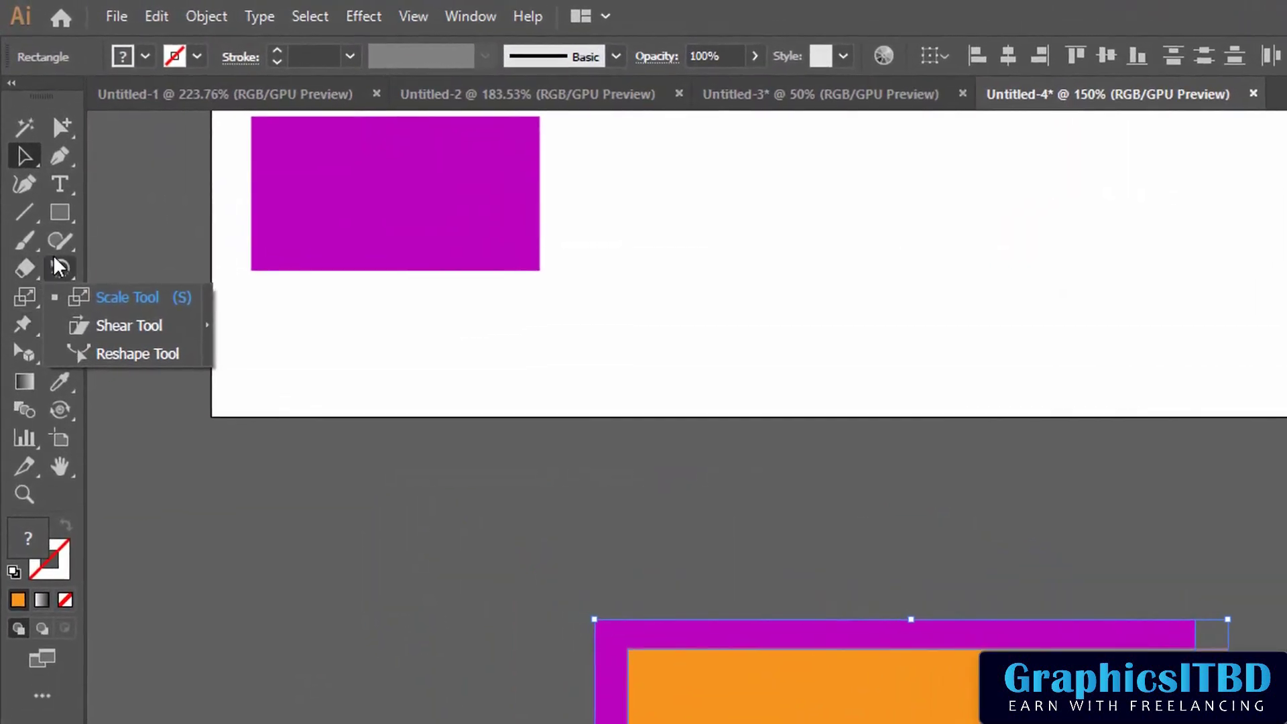
left_click(59, 298)
left_click(59, 325)
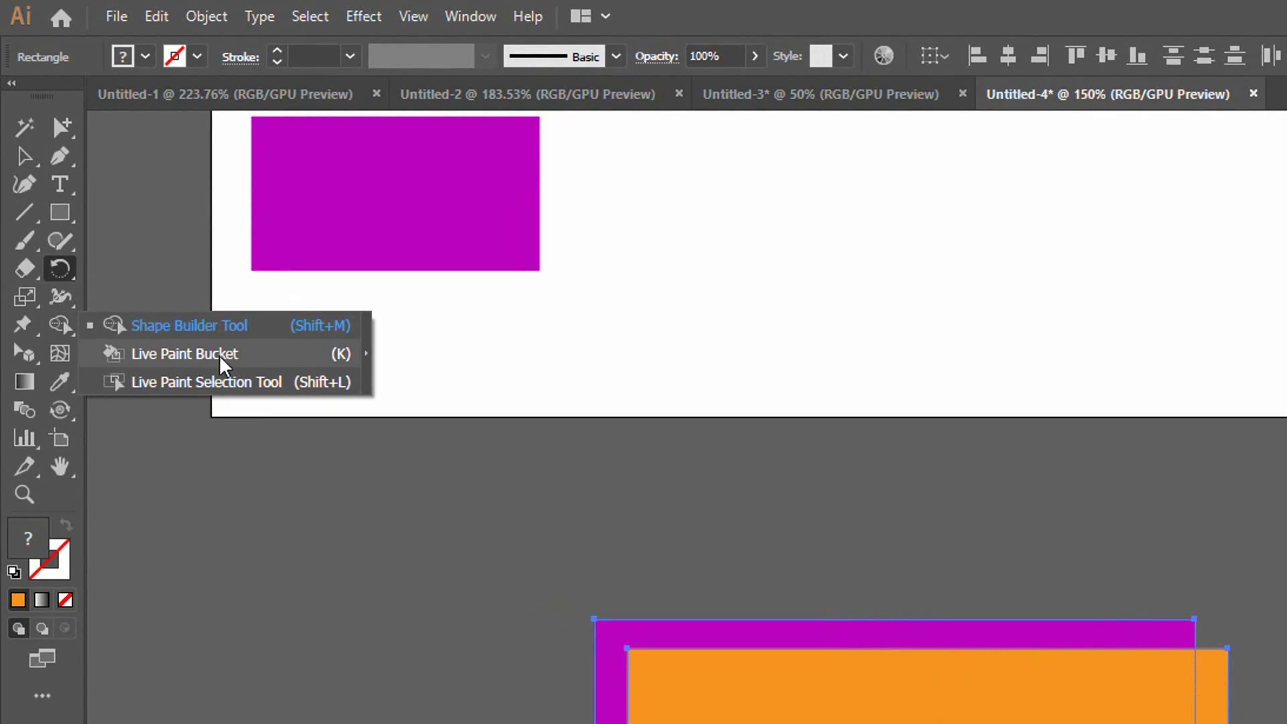
Step: Paint the exposed magenta area blue-purple 5222FF with the Live Paint Bucket
left_click(221, 356)
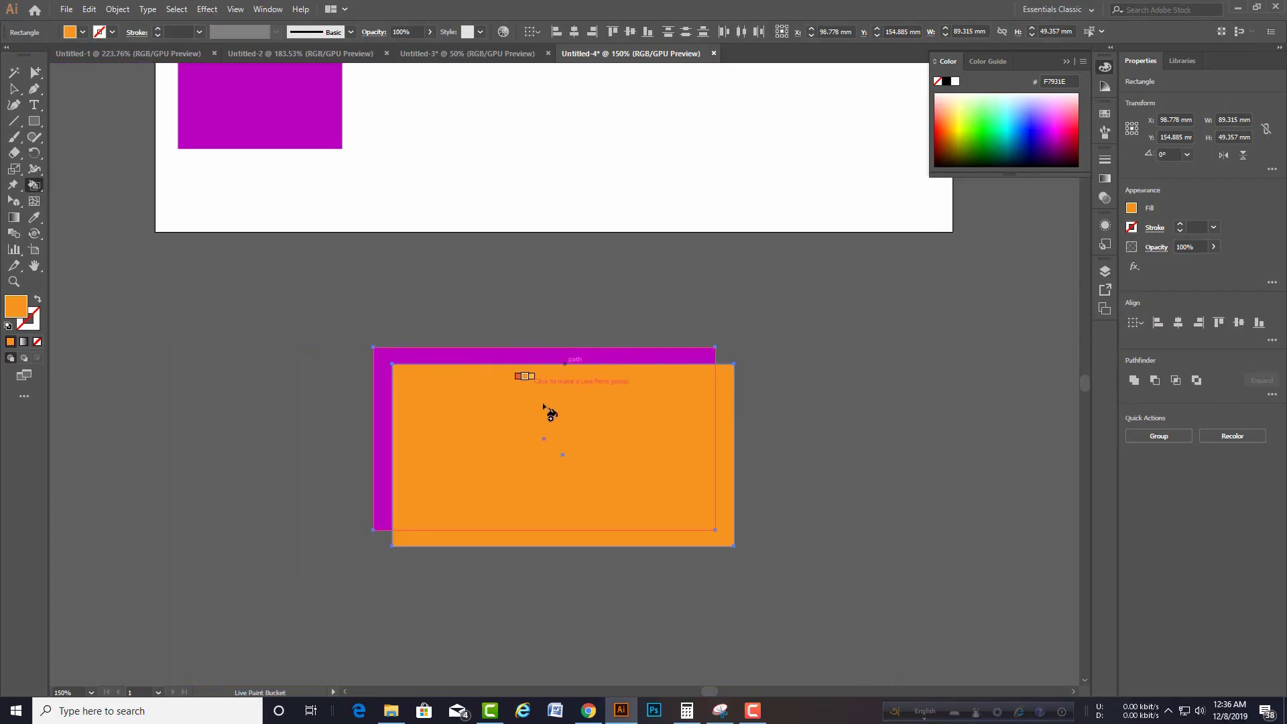
scroll(477, 406, "up", 1)
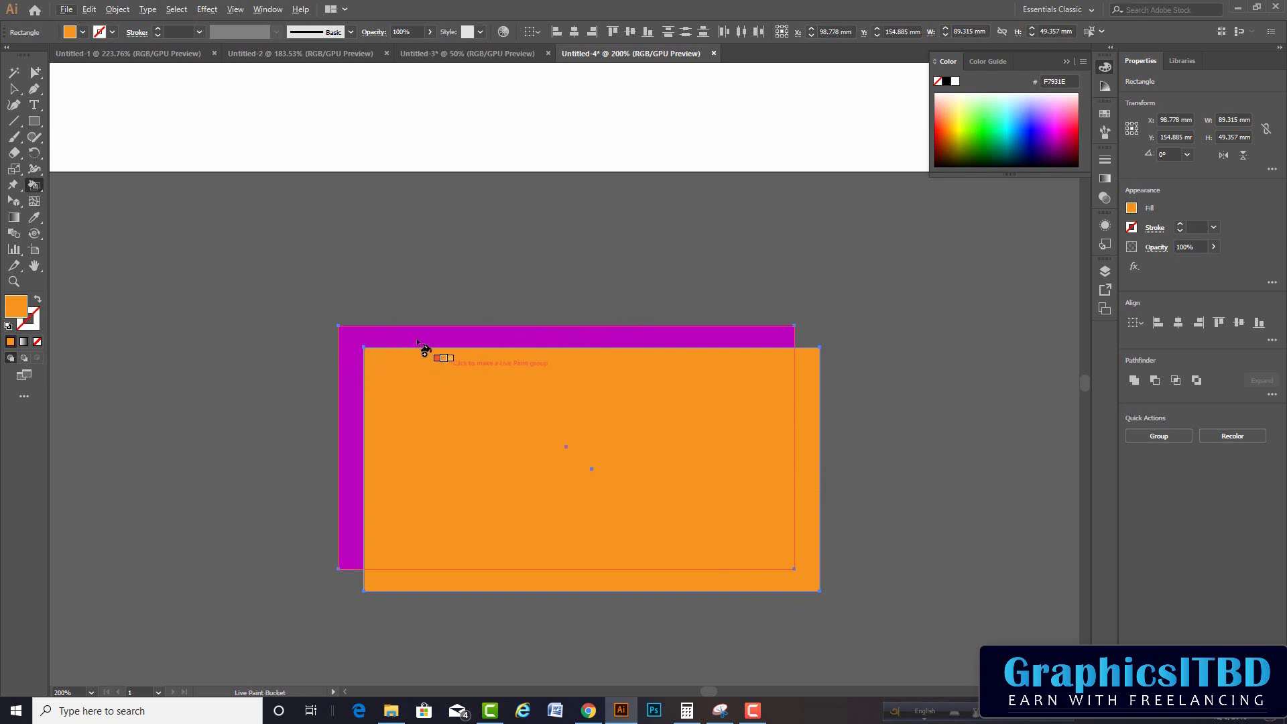
double_click(16, 309)
left_click(1057, 413)
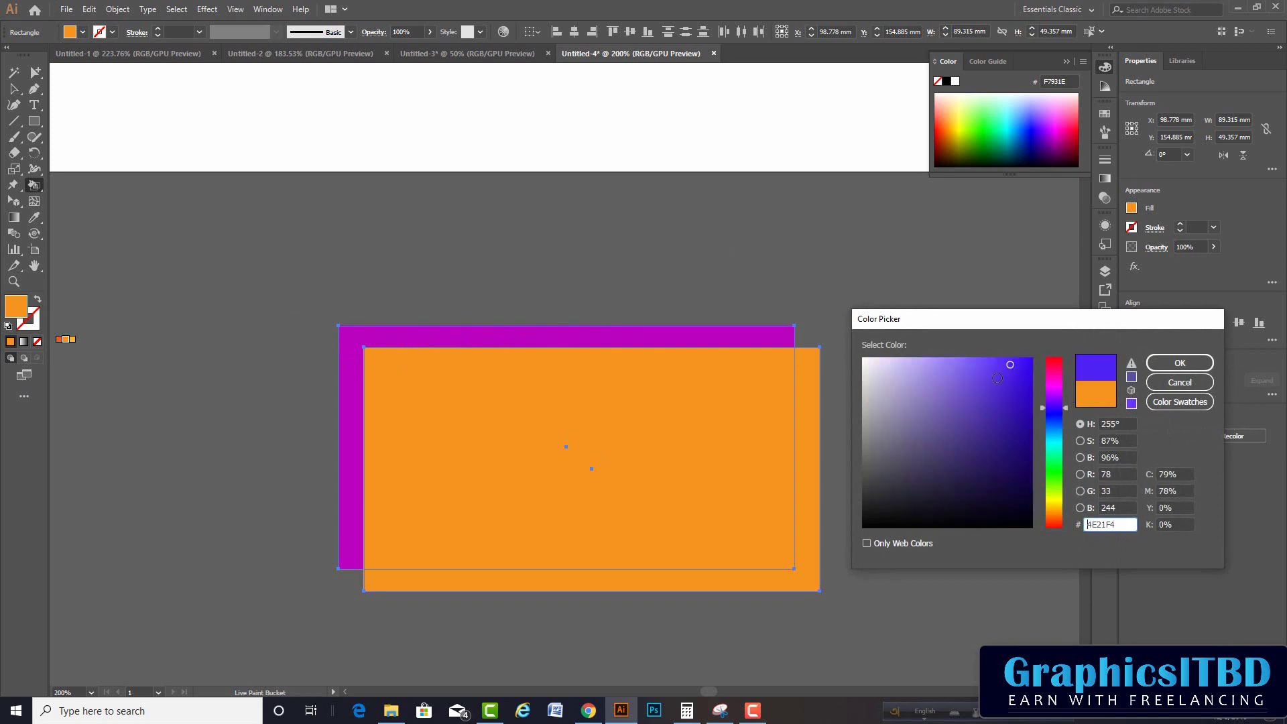
left_click(1180, 362)
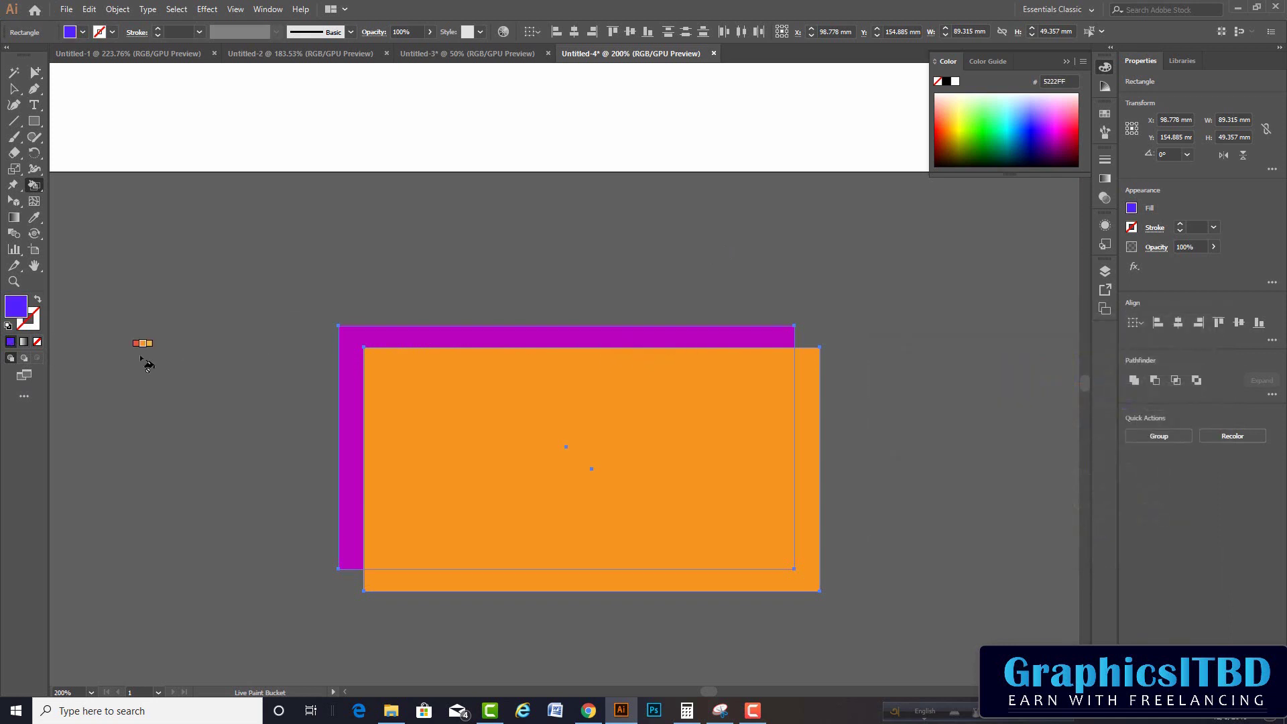
left_click(346, 385)
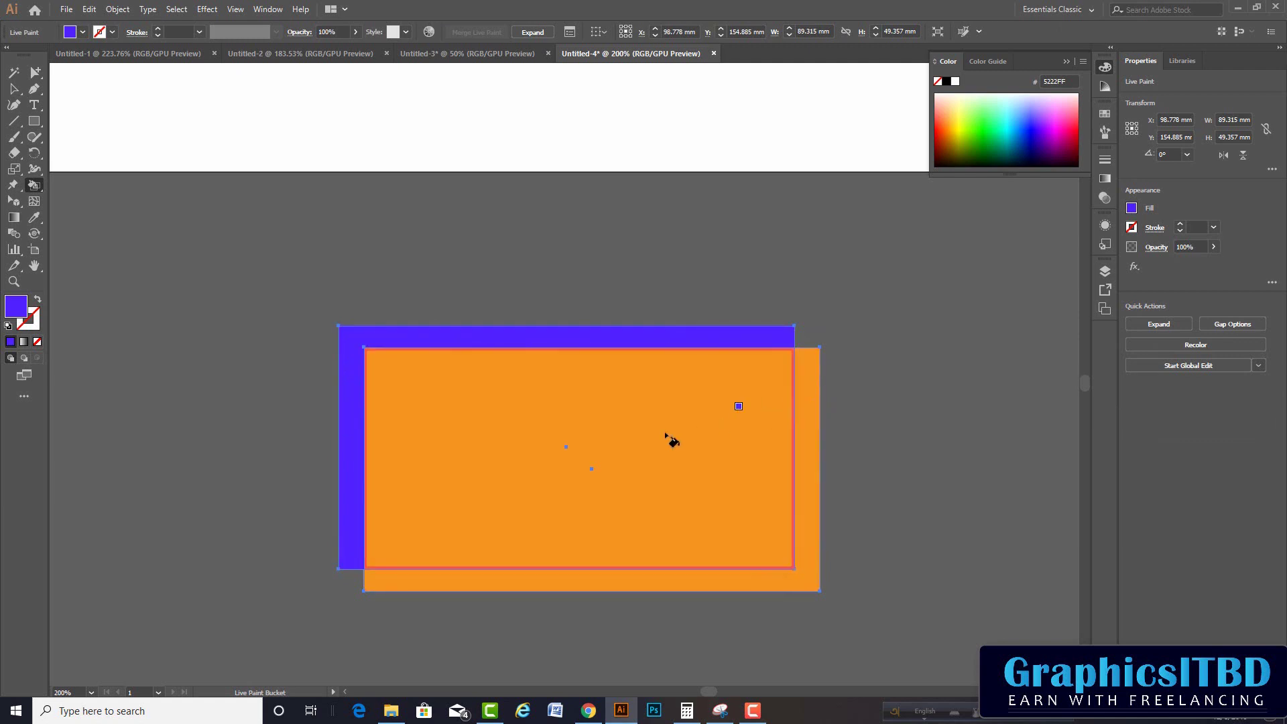
Step: Fill the rectangles' overlap with aqua 27FFC1 using the Live Paint Bucket
double_click(15, 310)
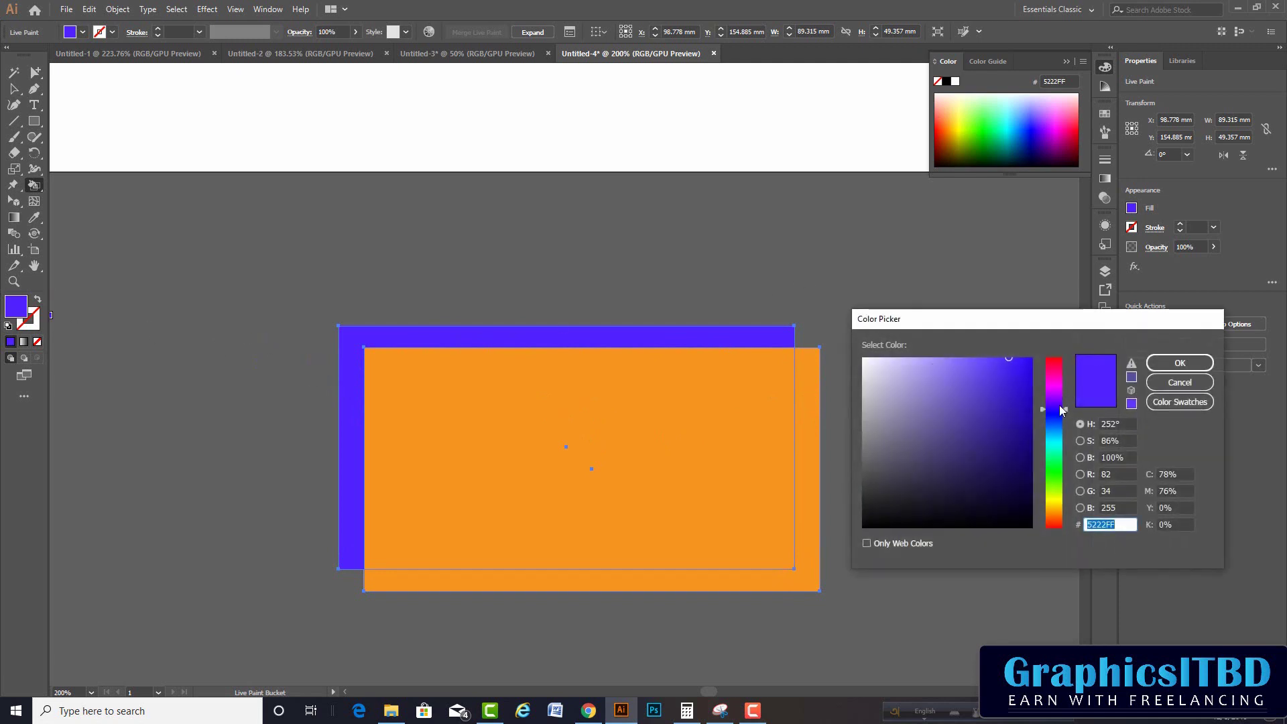
left_click_drag(1062, 410, 1043, 449)
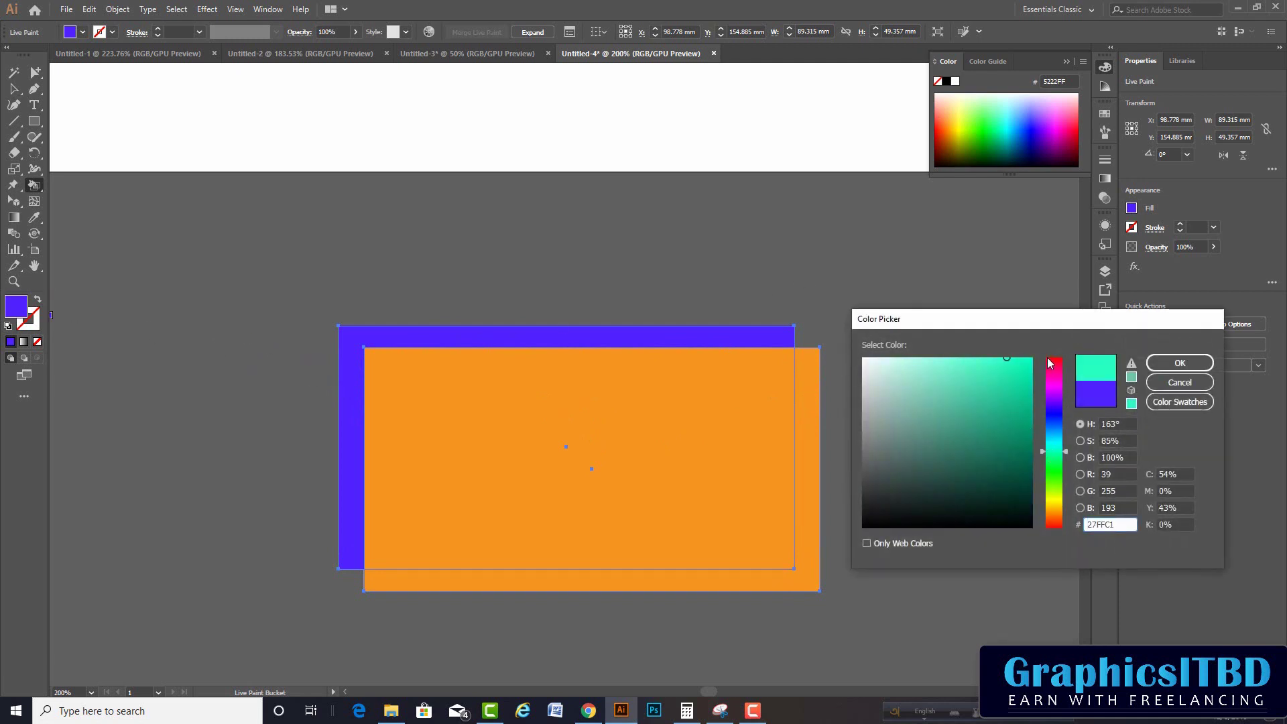
left_click(1170, 364)
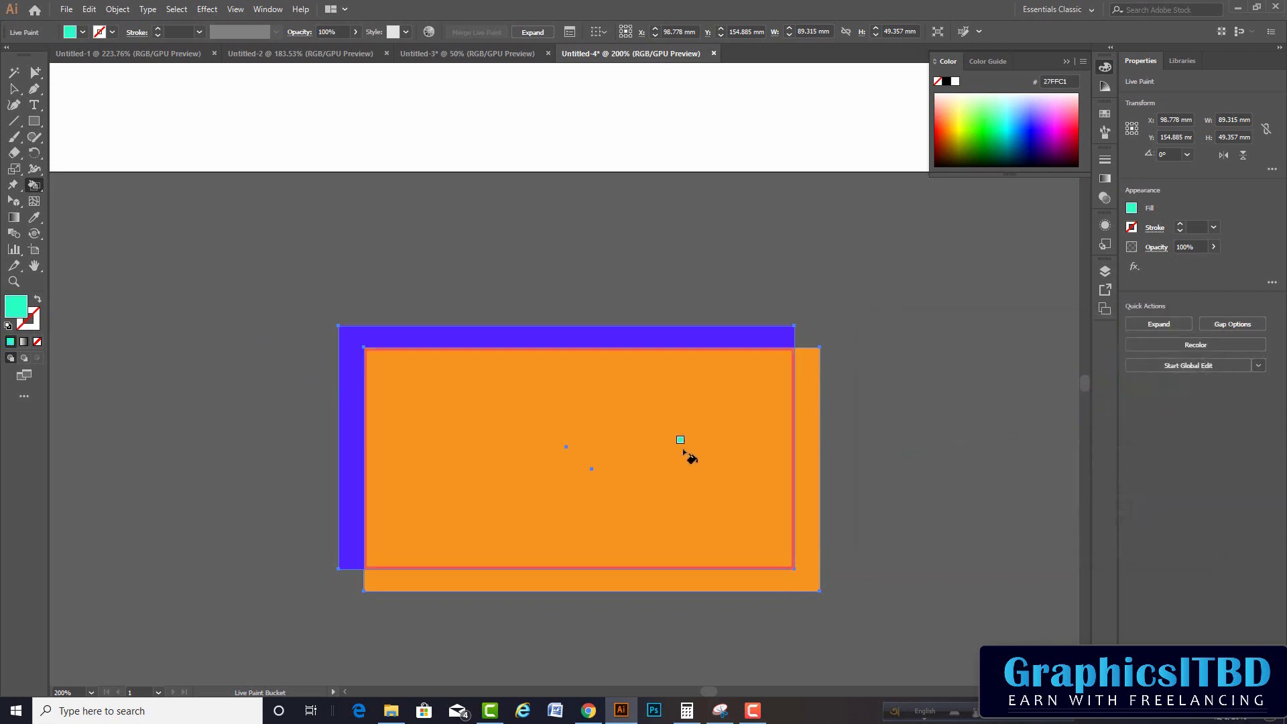
left_click(683, 452)
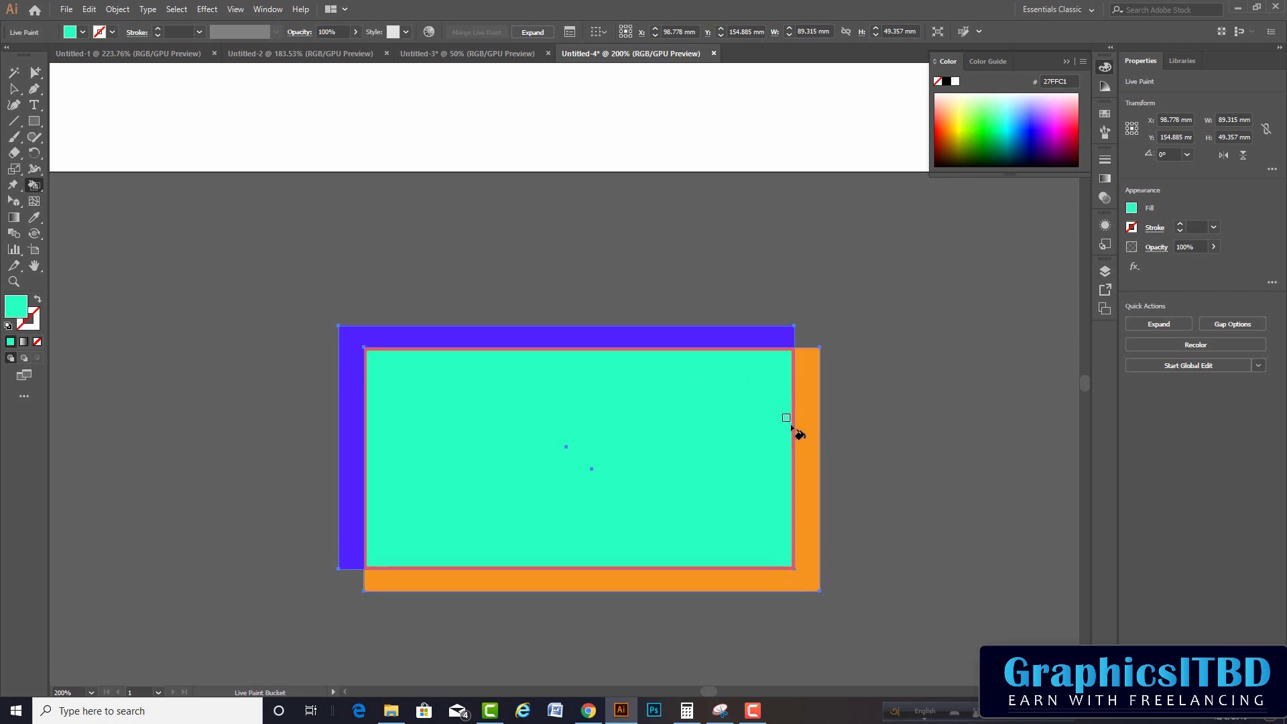
Step: Paint the orange rectangle's exposed right and bottom strip green 4DF200
double_click(26, 310)
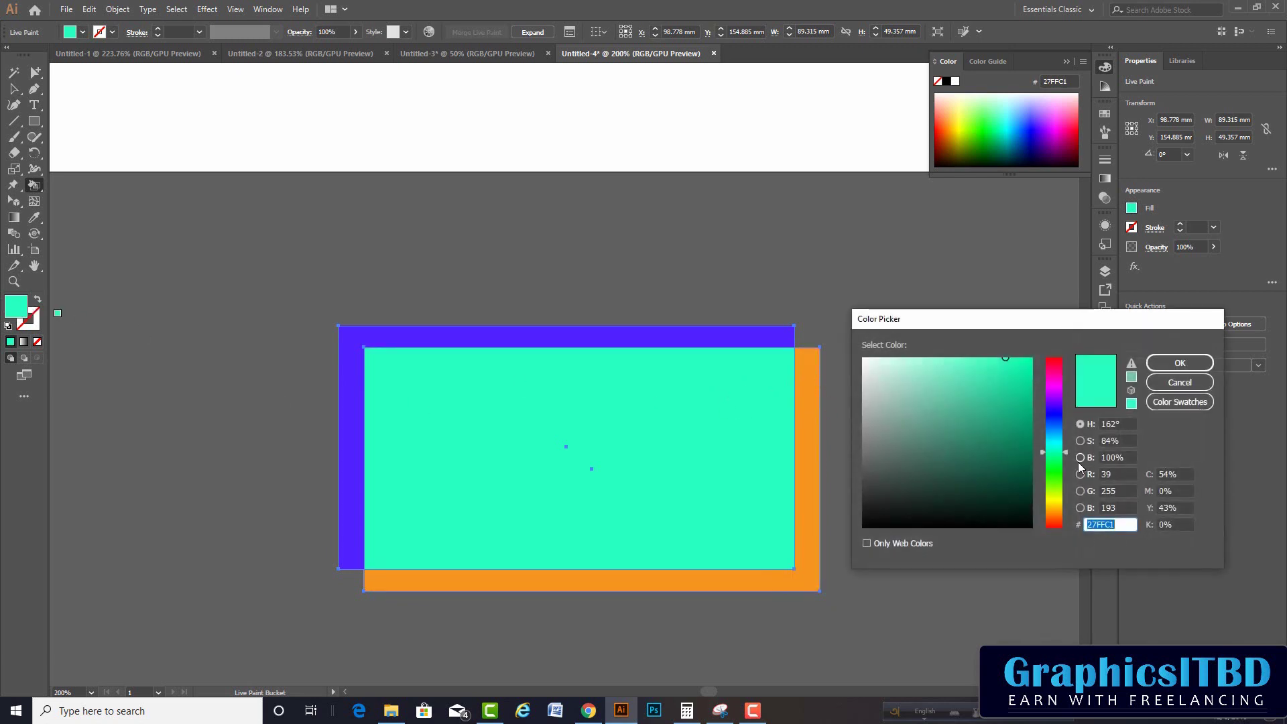
left_click(1064, 482)
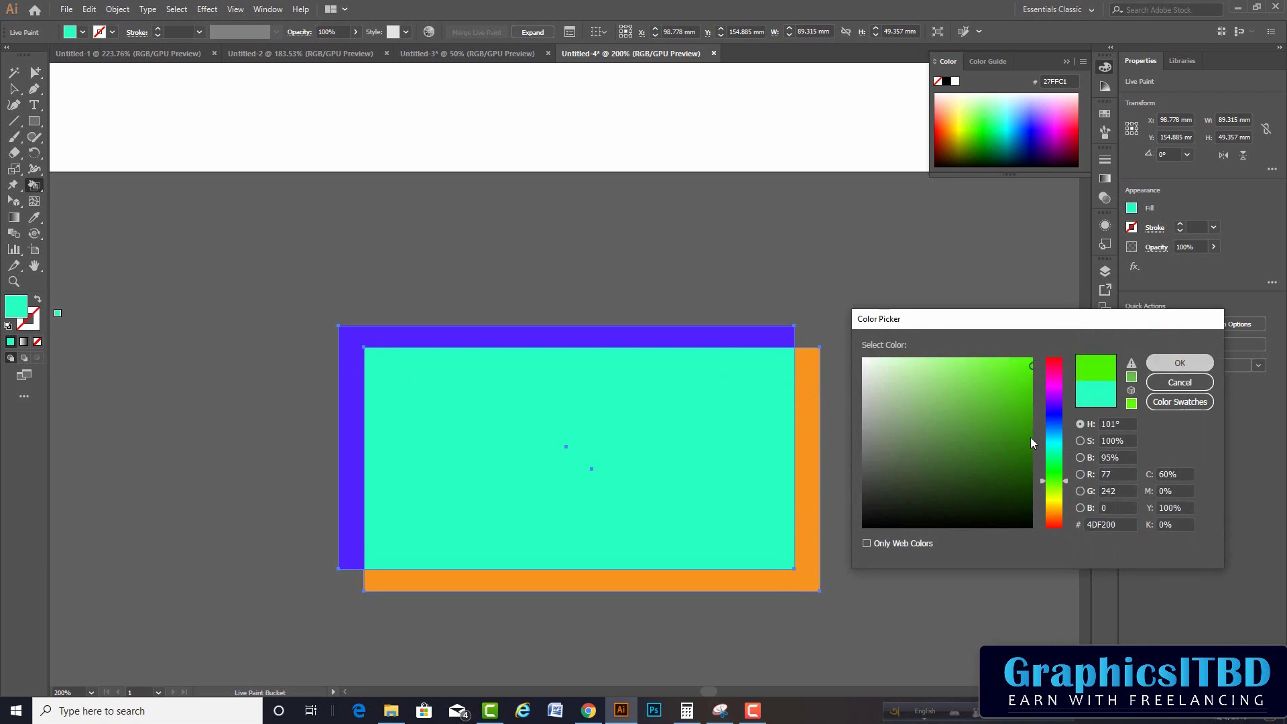
left_click(1180, 363)
left_click(816, 486)
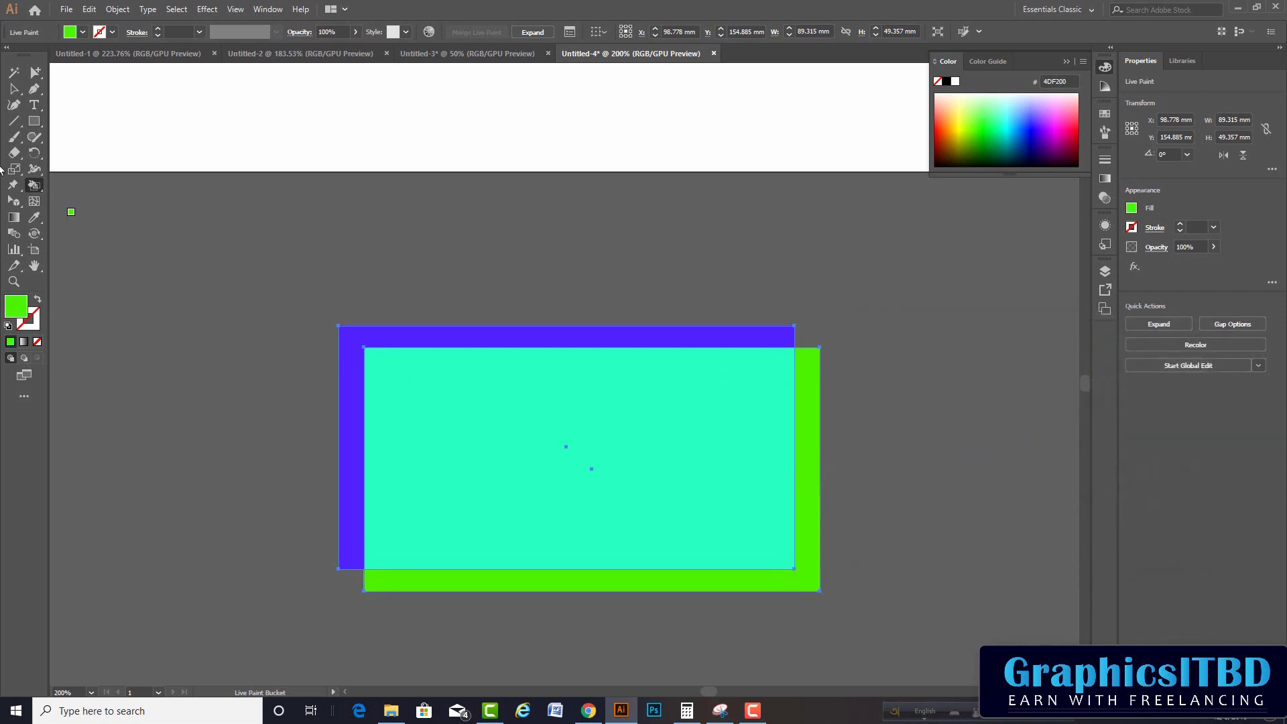
left_click(14, 88)
Step: Move the Live Paint group up and right, reselect it, and show the Live Paint tools
left_click(679, 276)
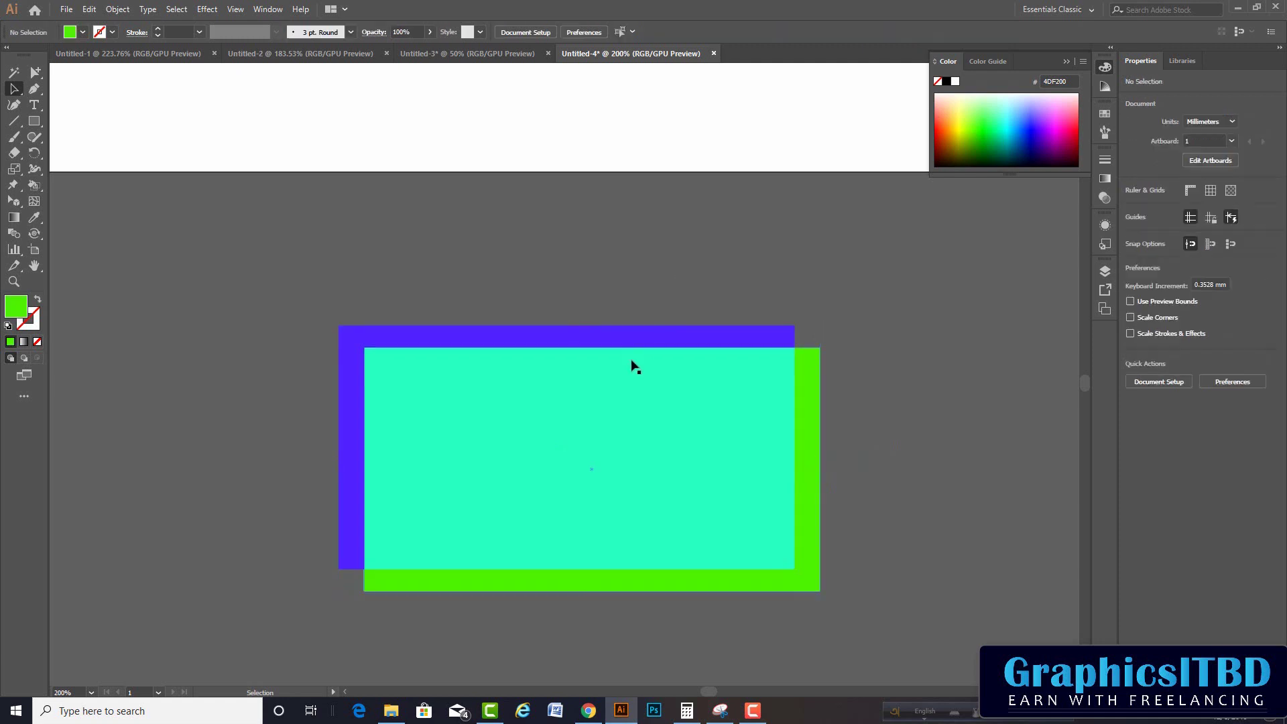
left_click_drag(577, 412, 665, 399)
right_click(665, 399)
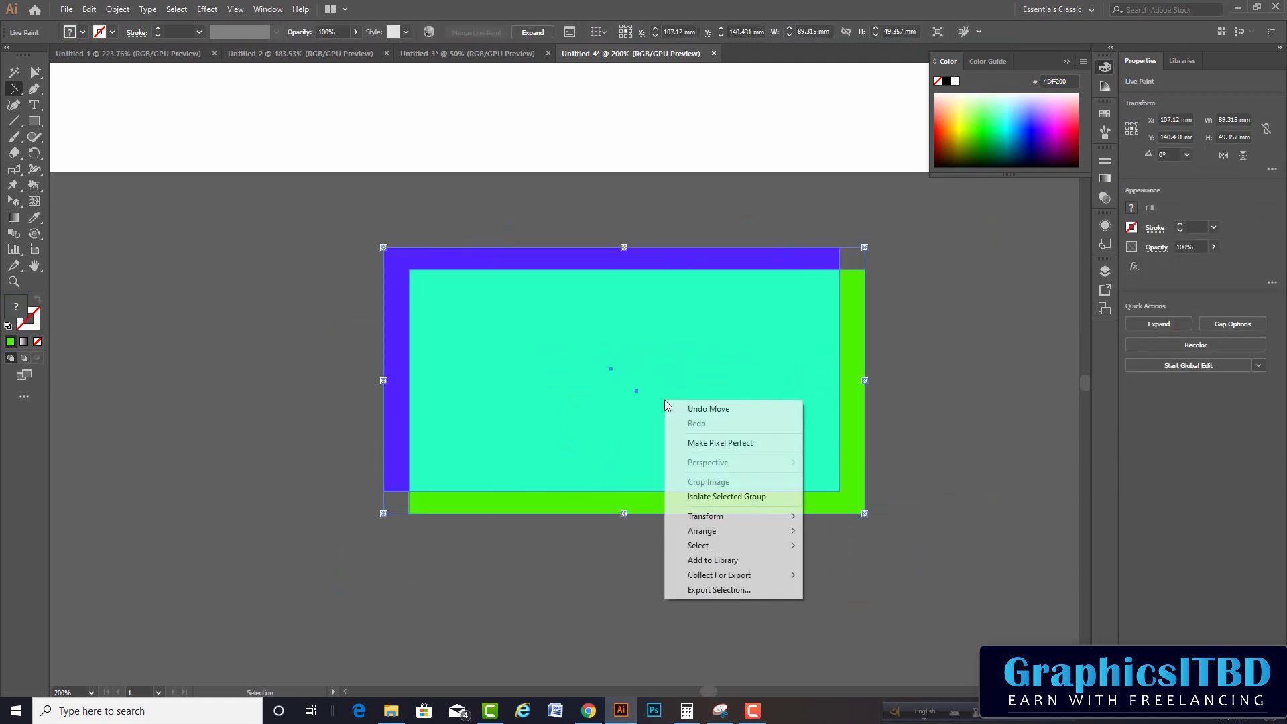
key("Escape")
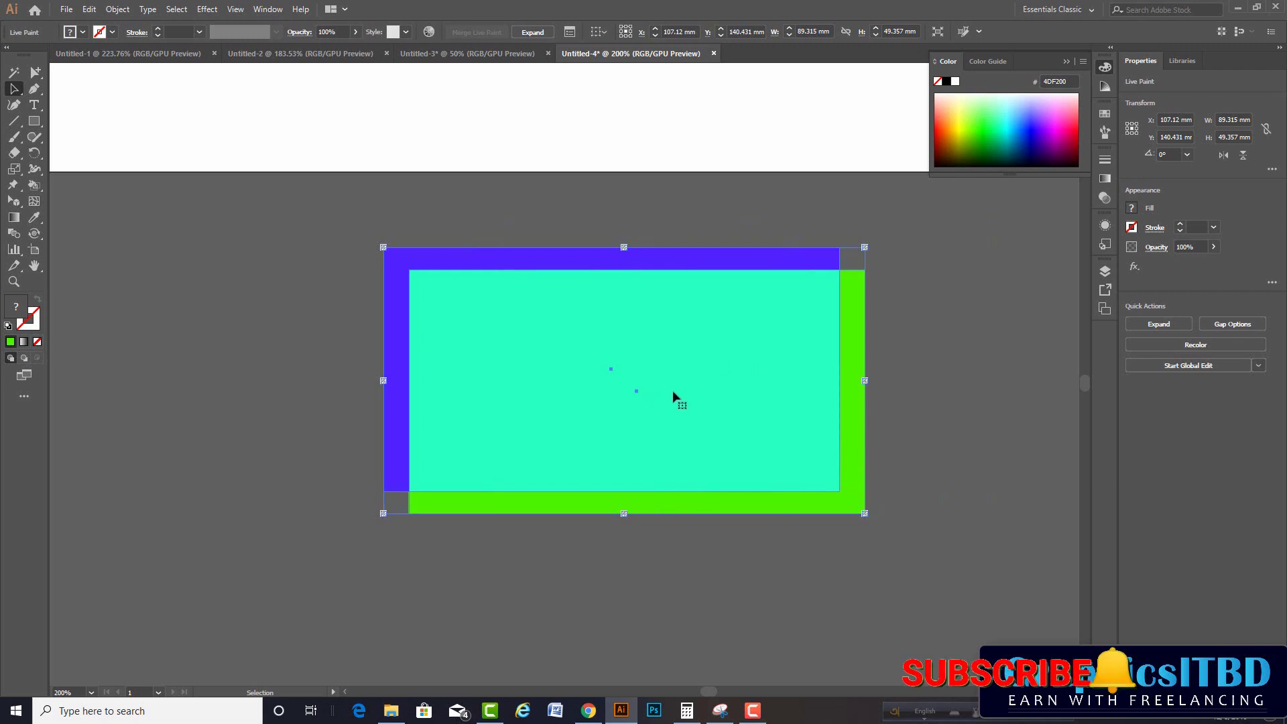
left_click(932, 347)
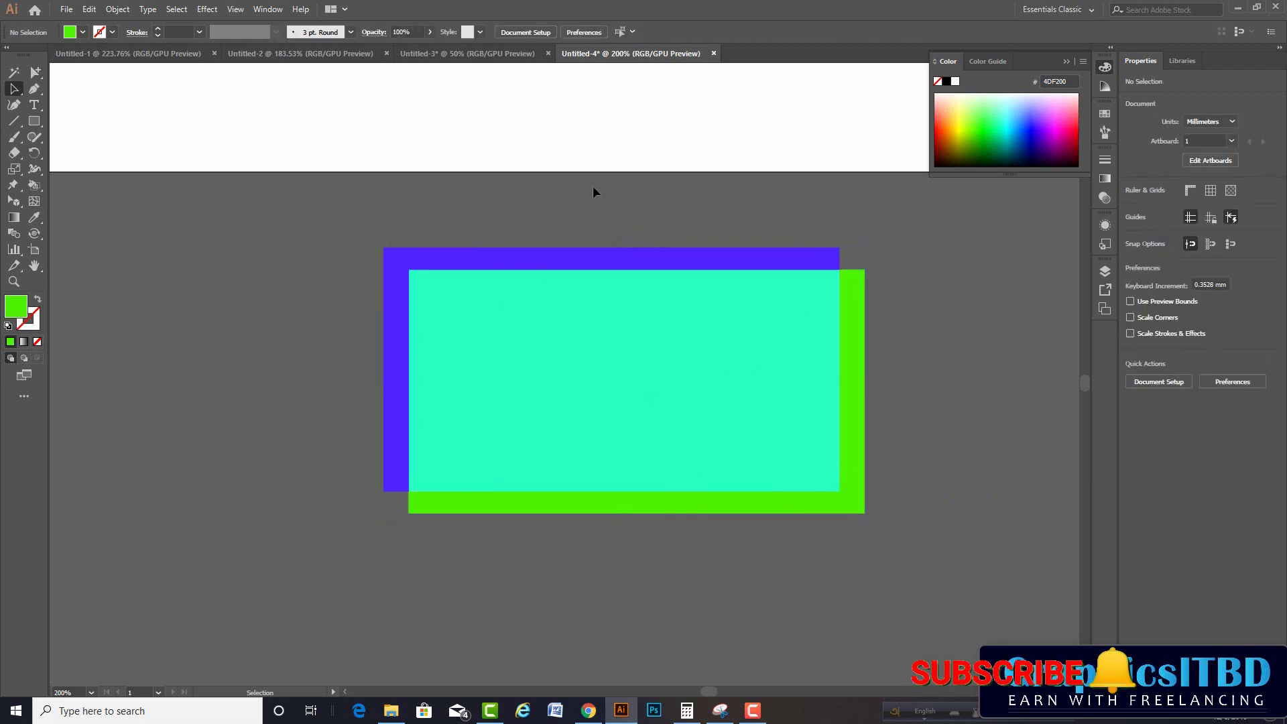
left_click_drag(637, 331, 633, 335)
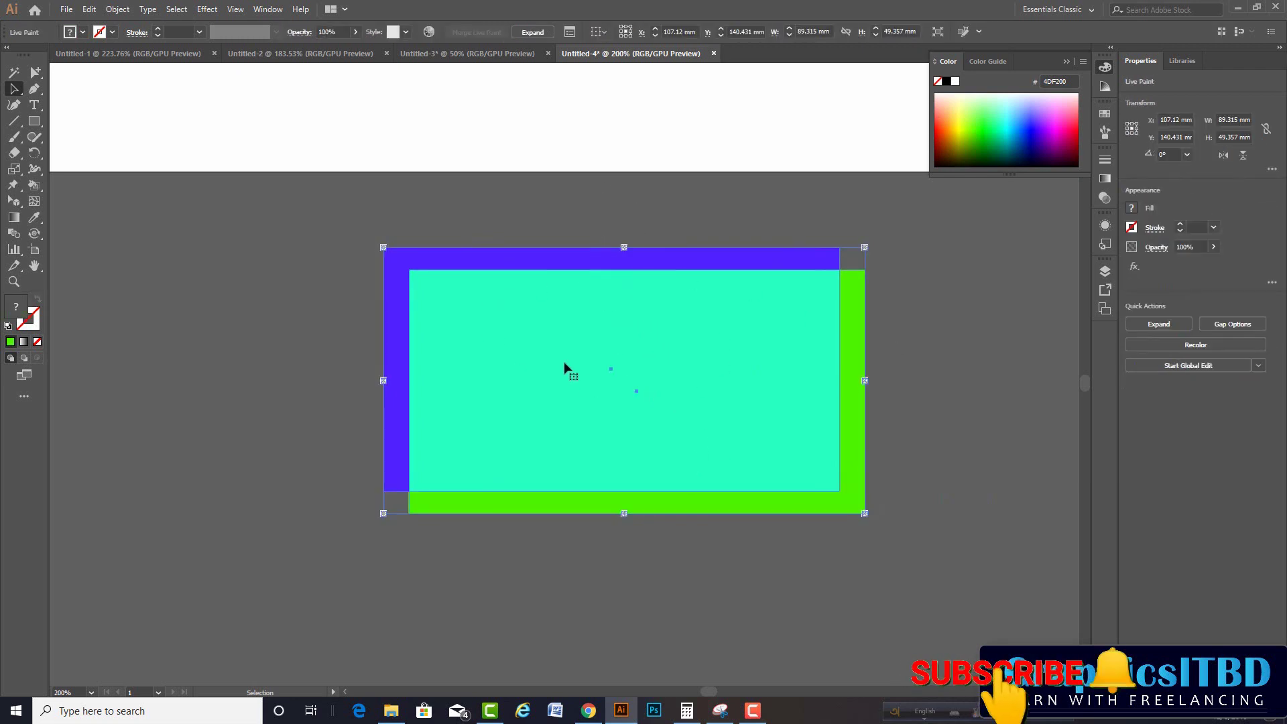
left_click(34, 185)
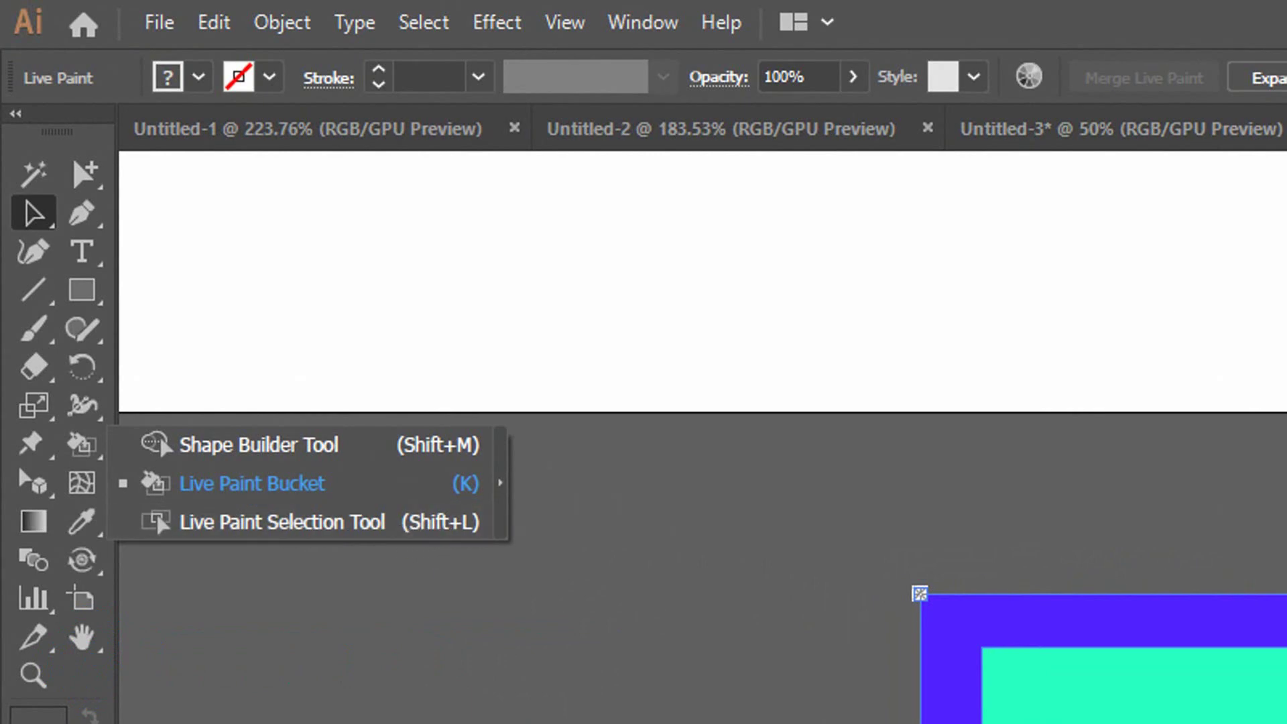
Step: Select faces with Live Paint Selection and make the bottom-right strip pink FF299E
left_click(451, 525)
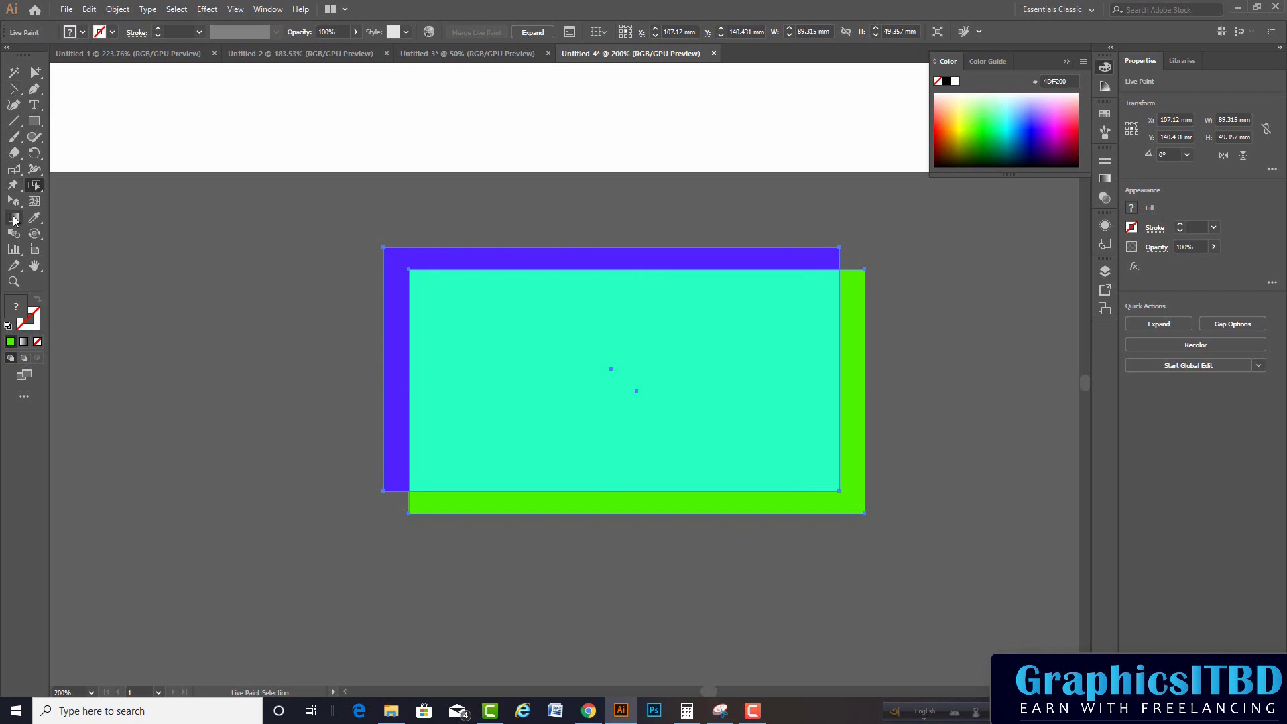
left_click(34, 185)
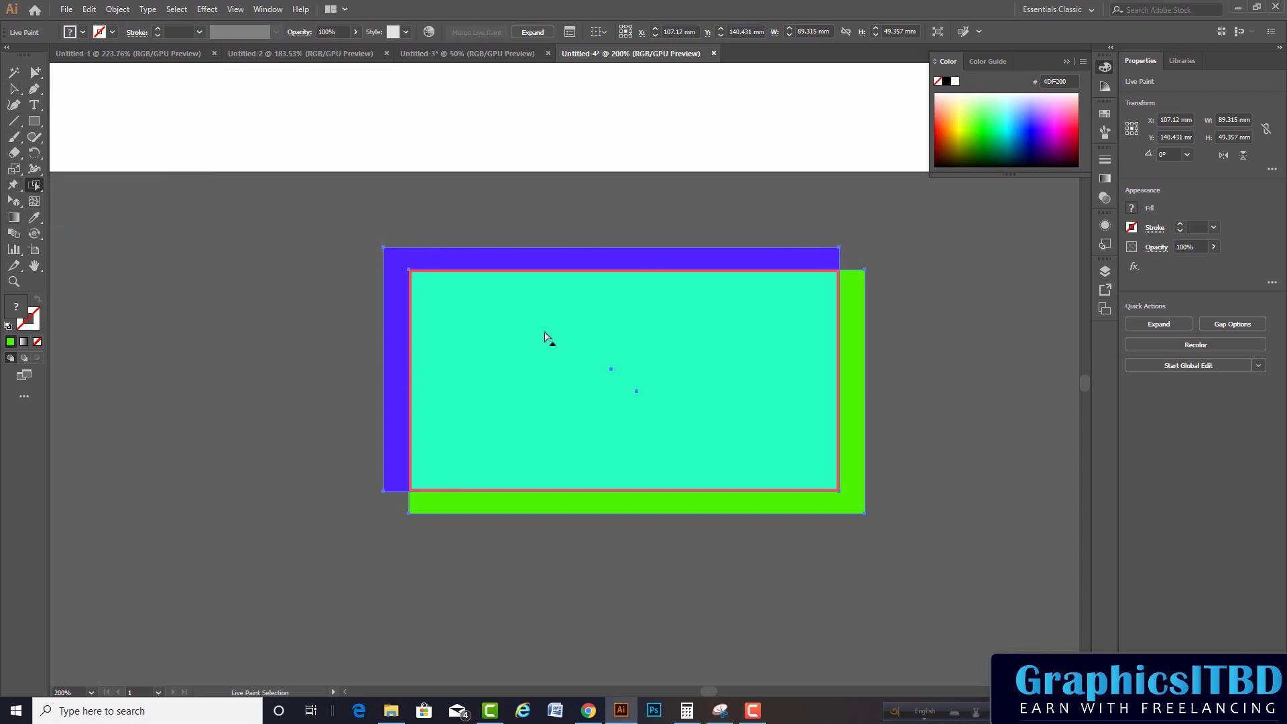
left_click(545, 336)
left_click(447, 264)
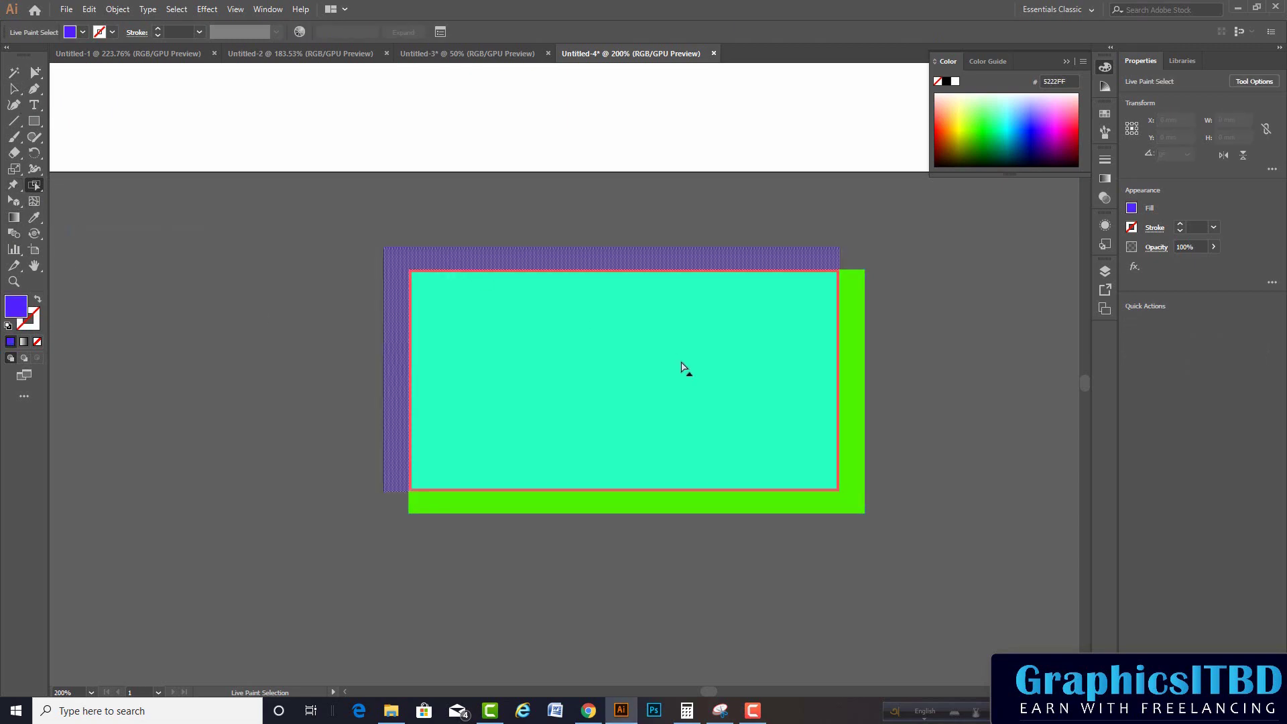
left_click(861, 420)
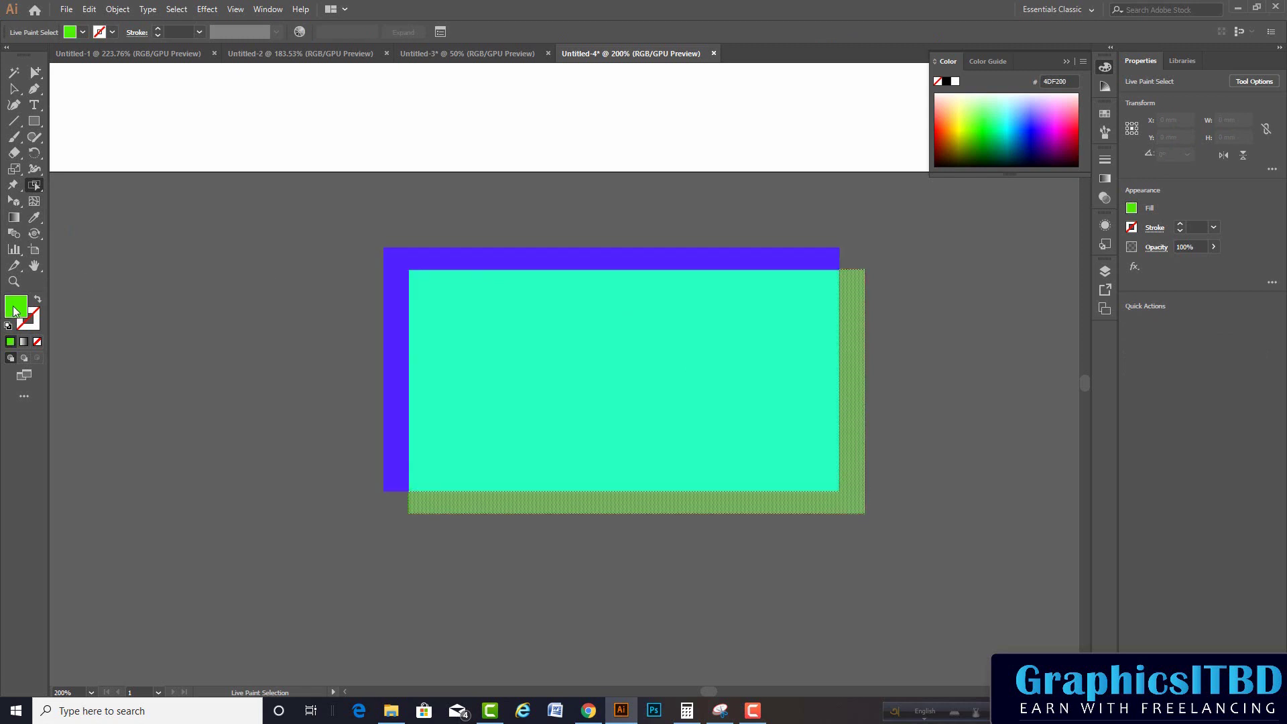
left_click_drag(1057, 417, 1056, 372)
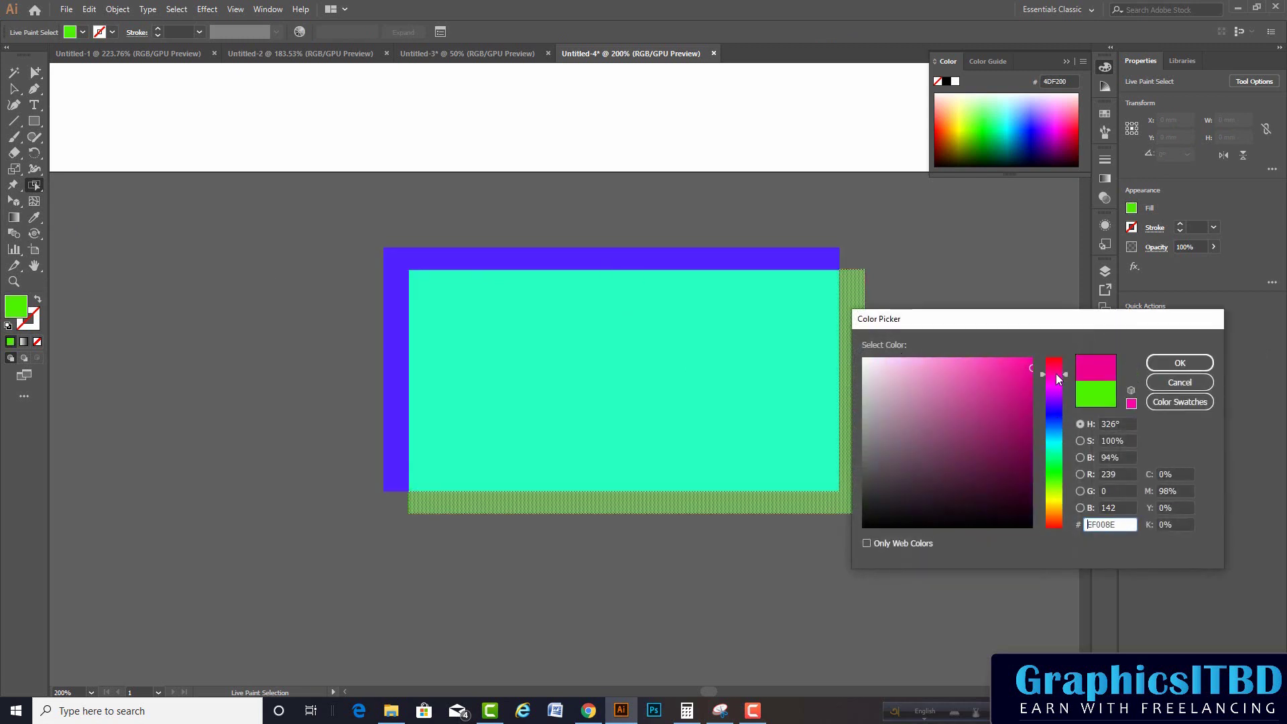
left_click(1180, 363)
Step: Recolour the large central face yellow FFE02C
left_click(668, 332)
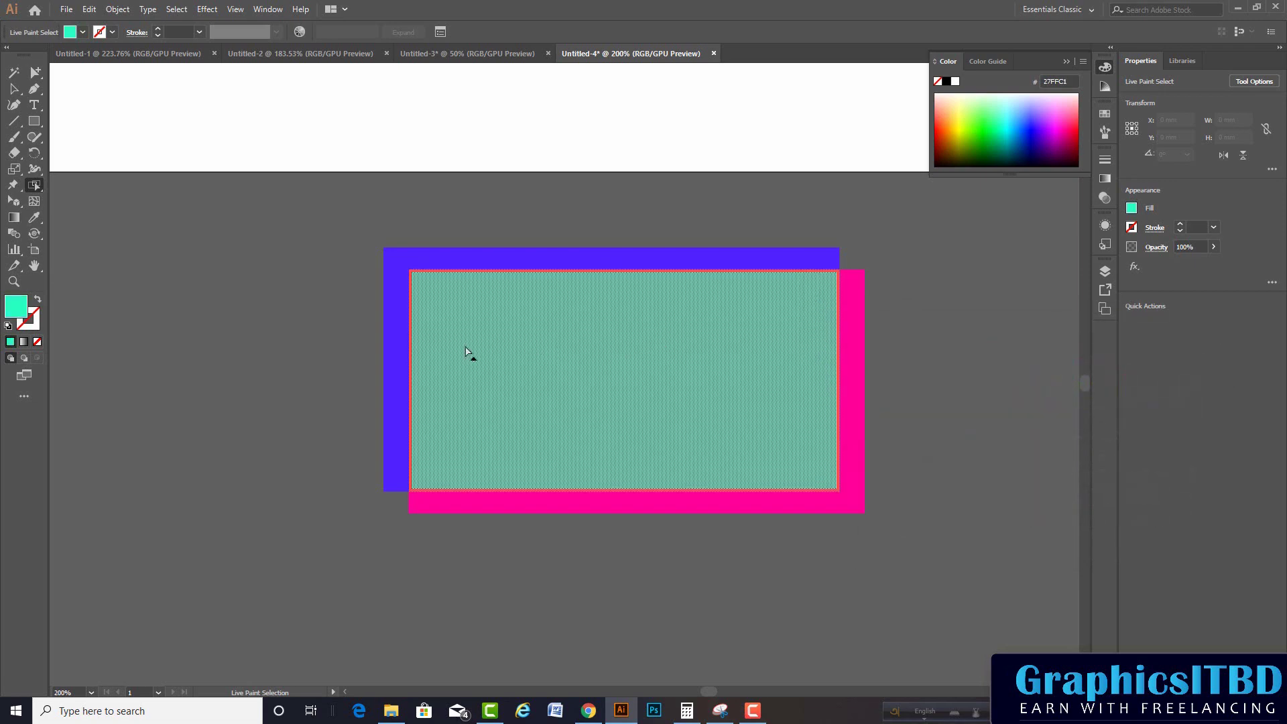
double_click(14, 307)
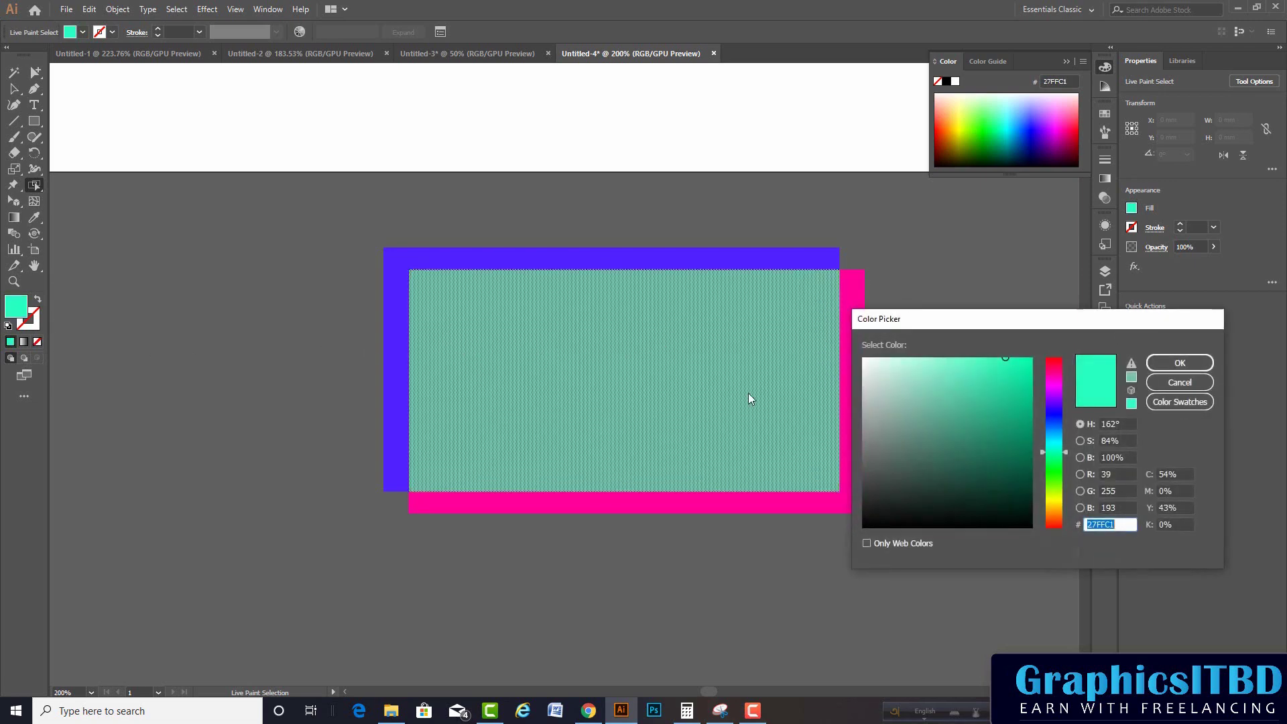
left_click_drag(1054, 429, 1061, 505)
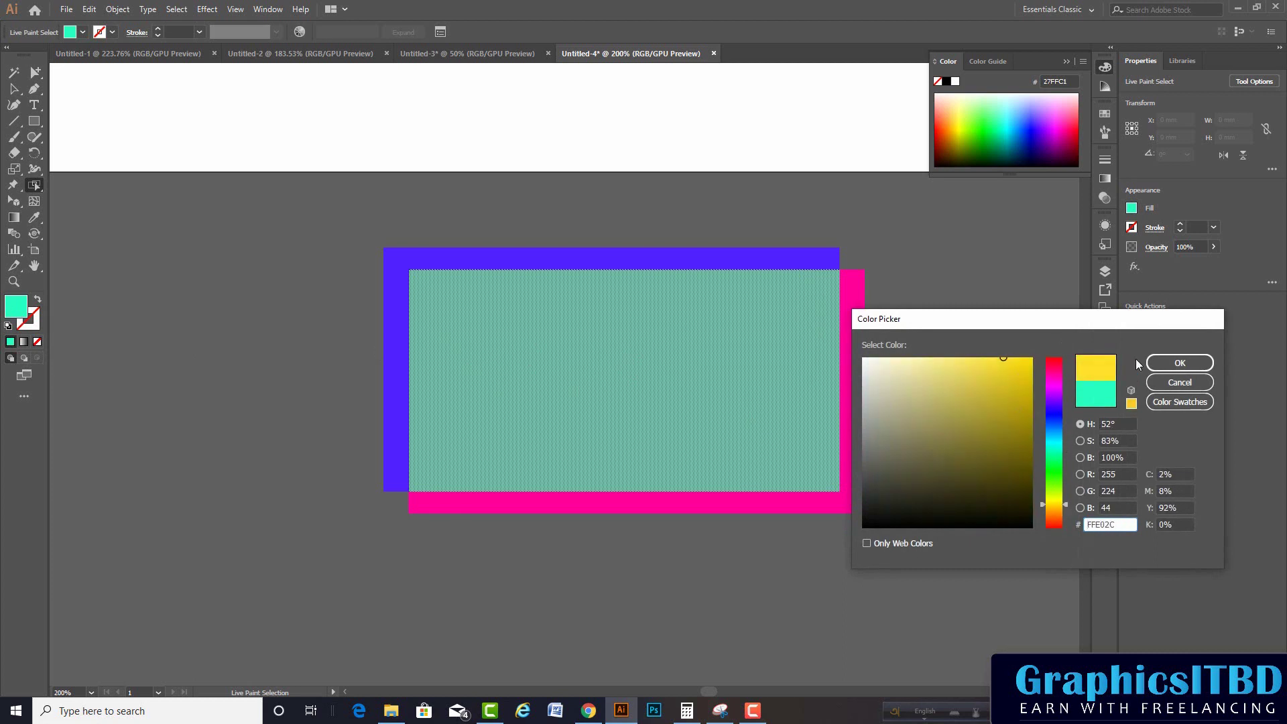
left_click(1180, 363)
Step: Recolour the top-left strip sky blue 00BDFF and clear the selection
left_click(524, 262)
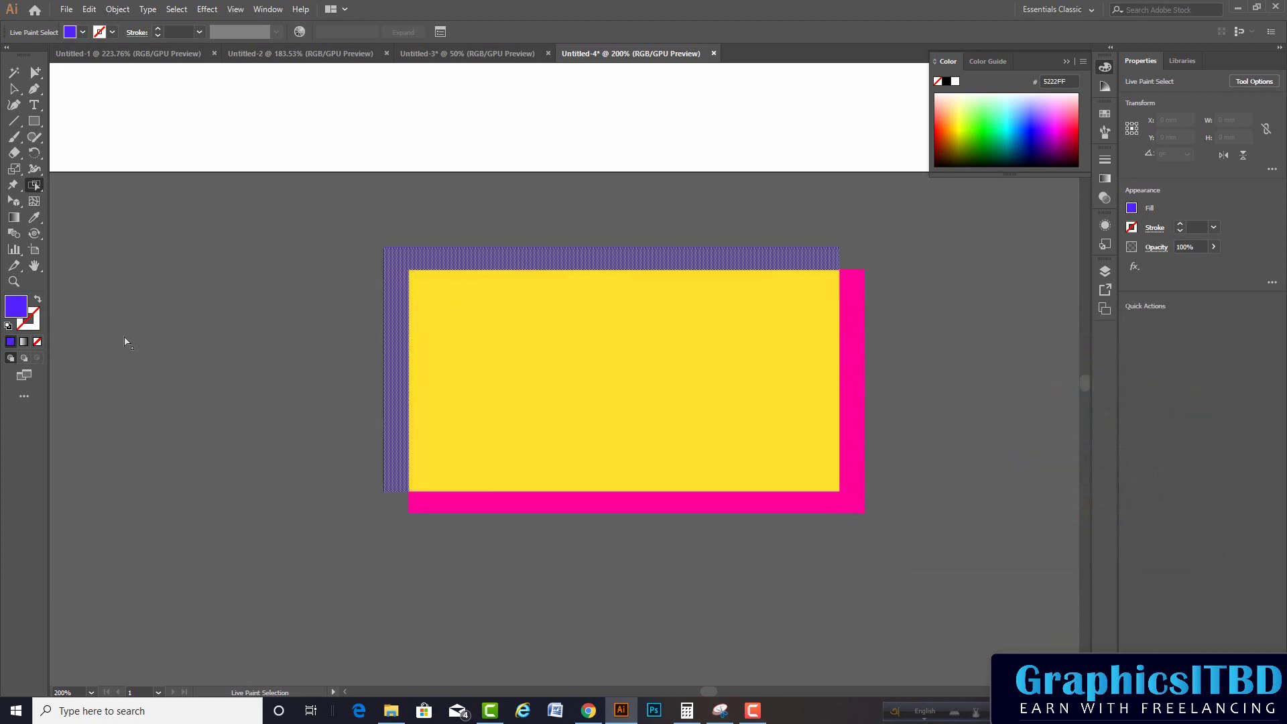
double_click(17, 310)
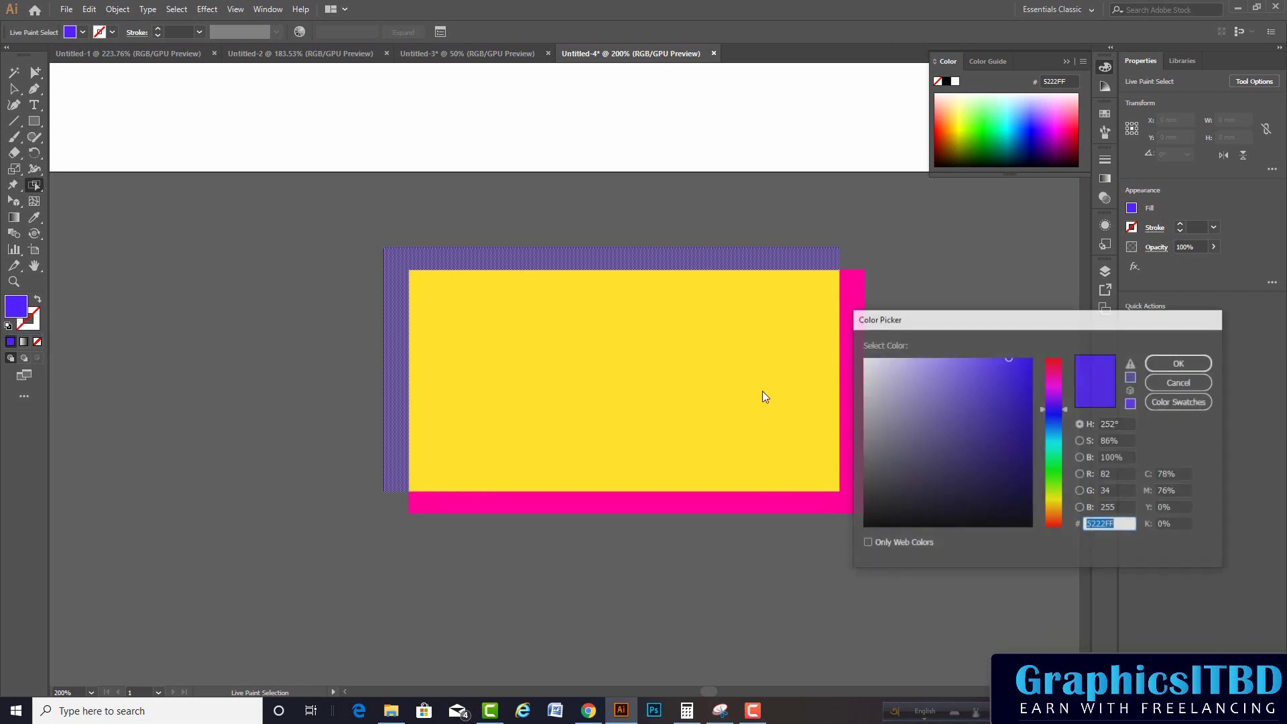
left_click(1050, 380)
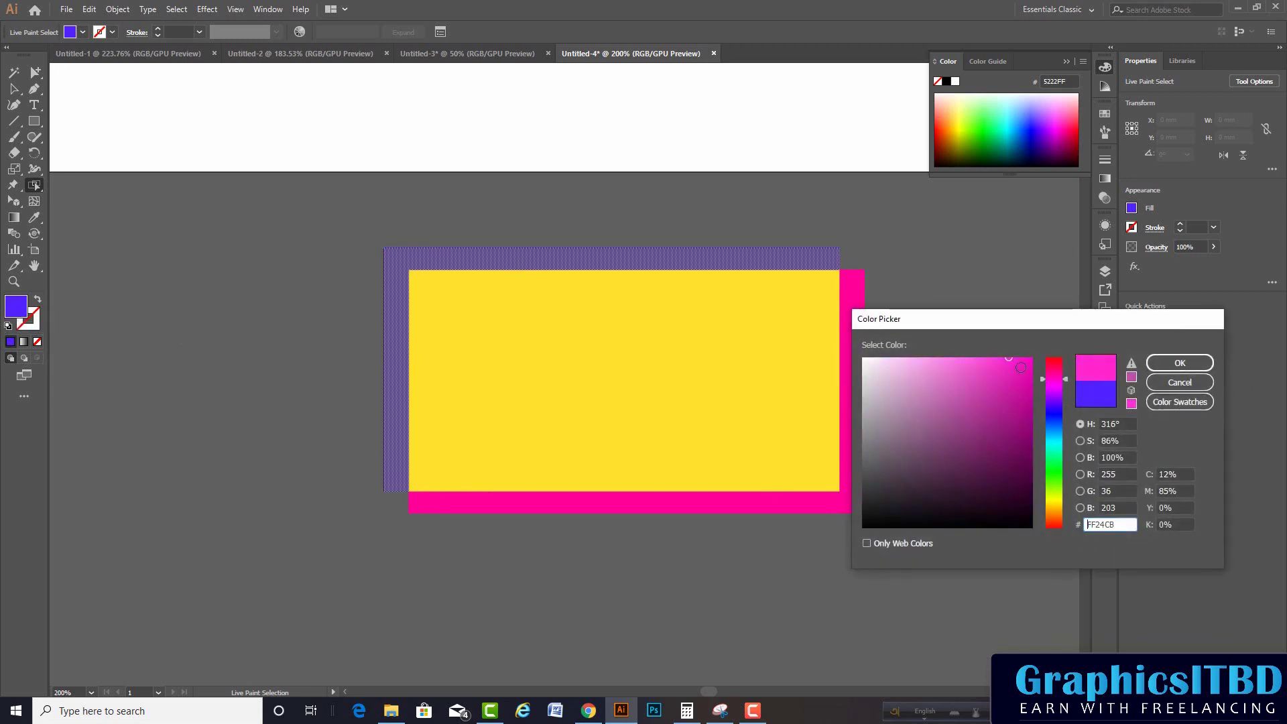
mouse_move(1020, 367)
left_mouse_down()
mouse_move(1036, 355)
mouse_move(1054, 435)
mouse_move(1033, 361)
left_mouse_up()
left_click(1179, 363)
key("v")
left_click(344, 284)
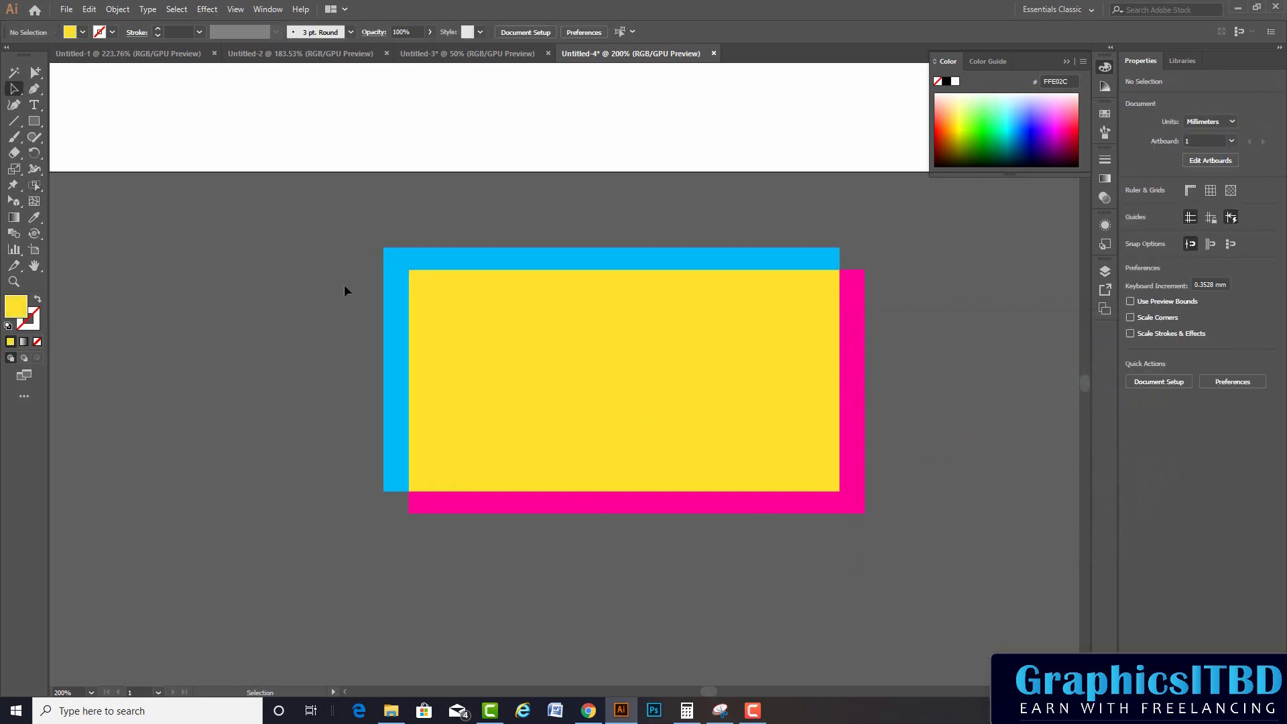
Step: Open the Pathfinder panel left of the artboard and move the top magenta rectangle right
left_click(32, 192)
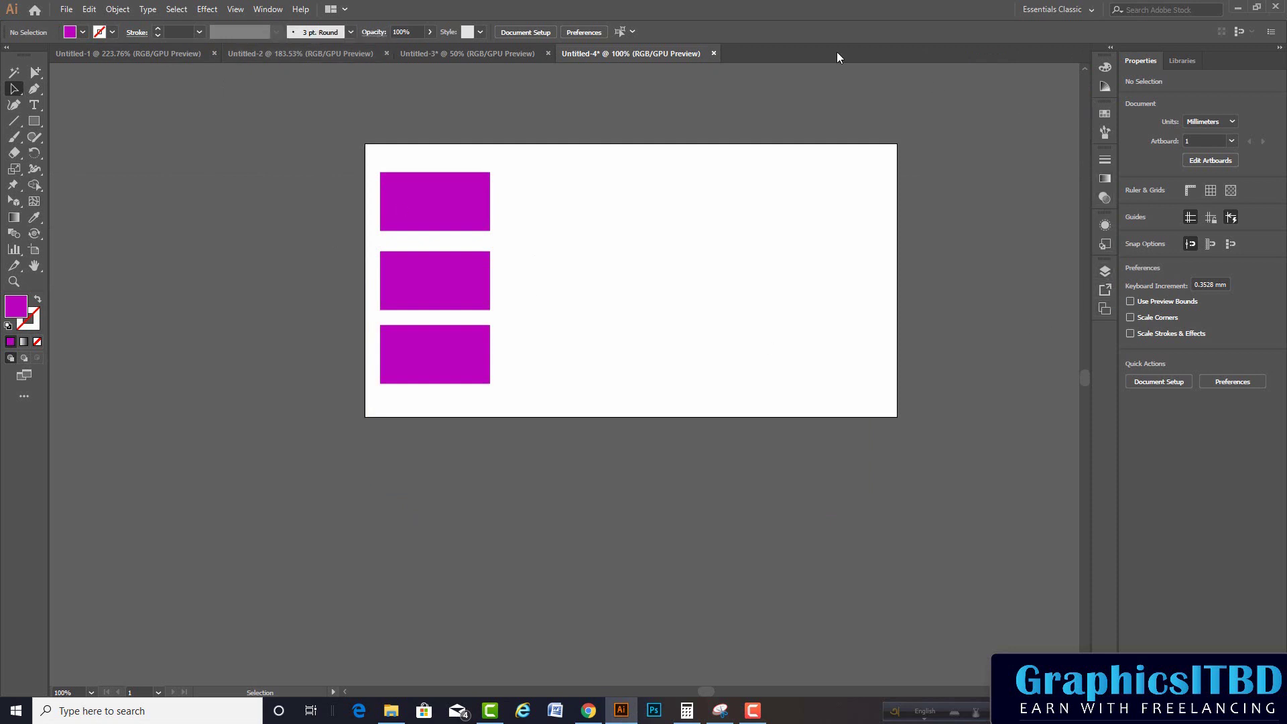
left_click(268, 9)
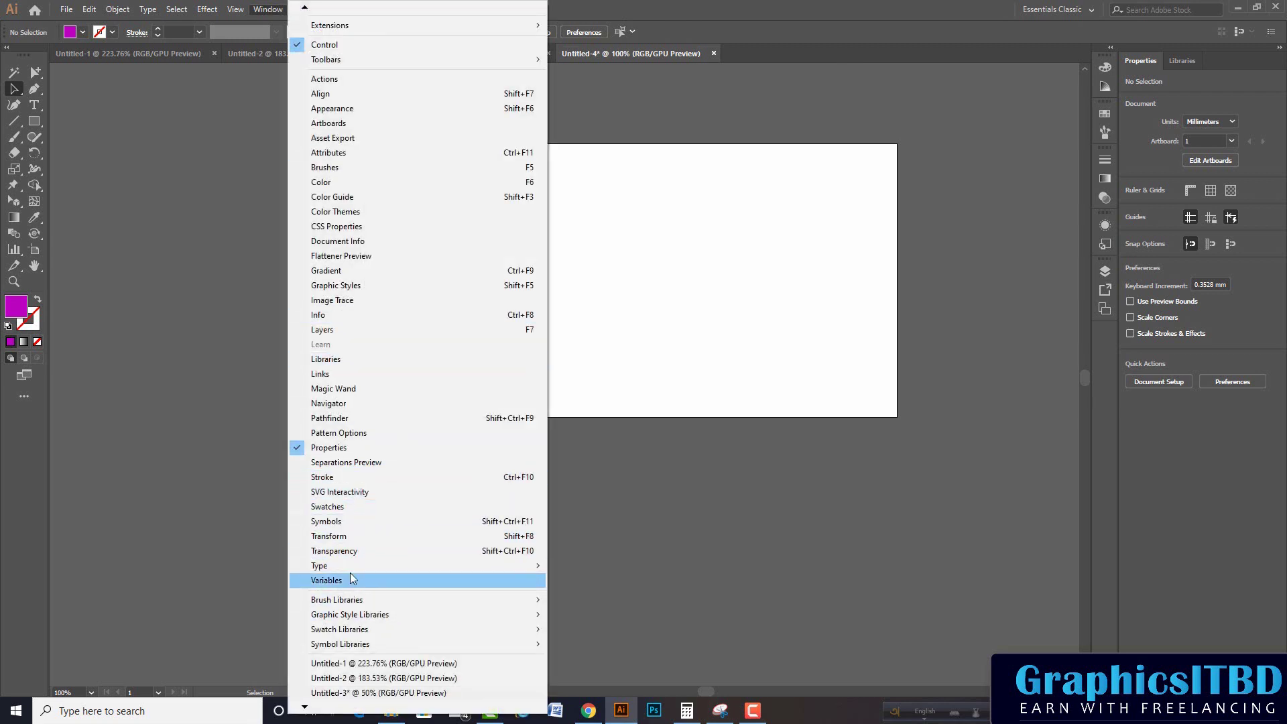
left_click(347, 420)
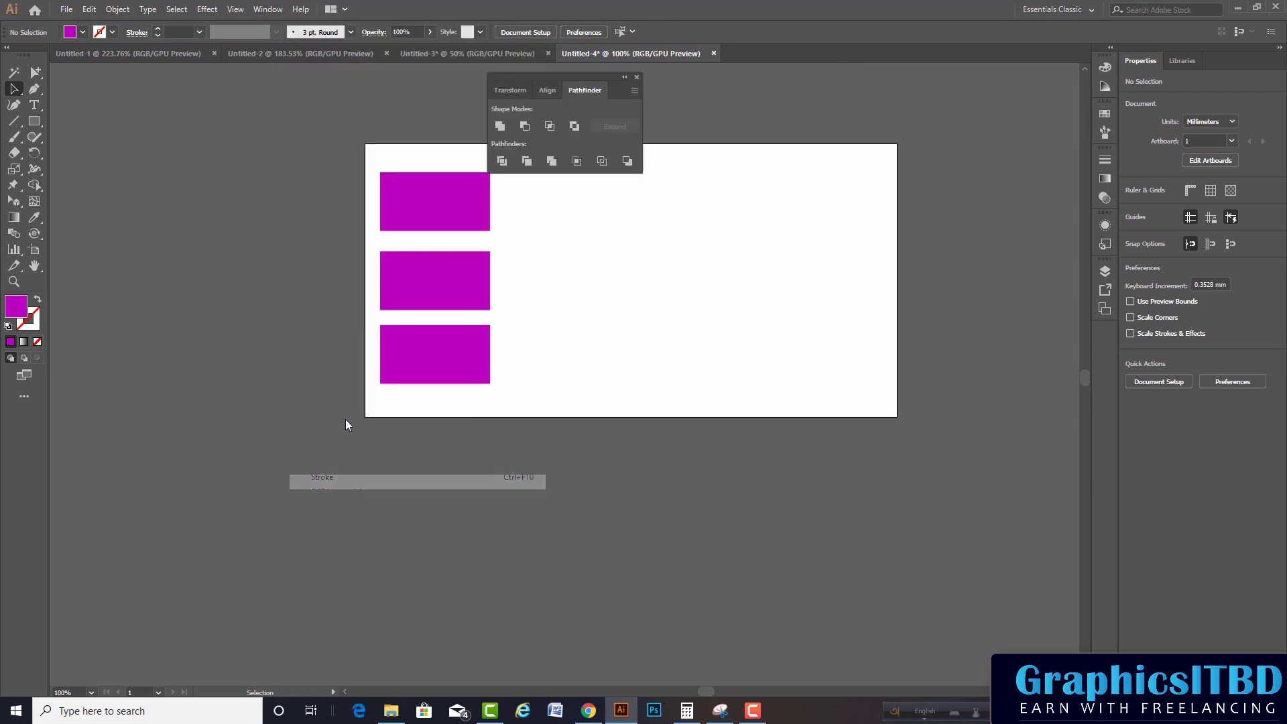
left_click_drag(540, 83, 185, 232)
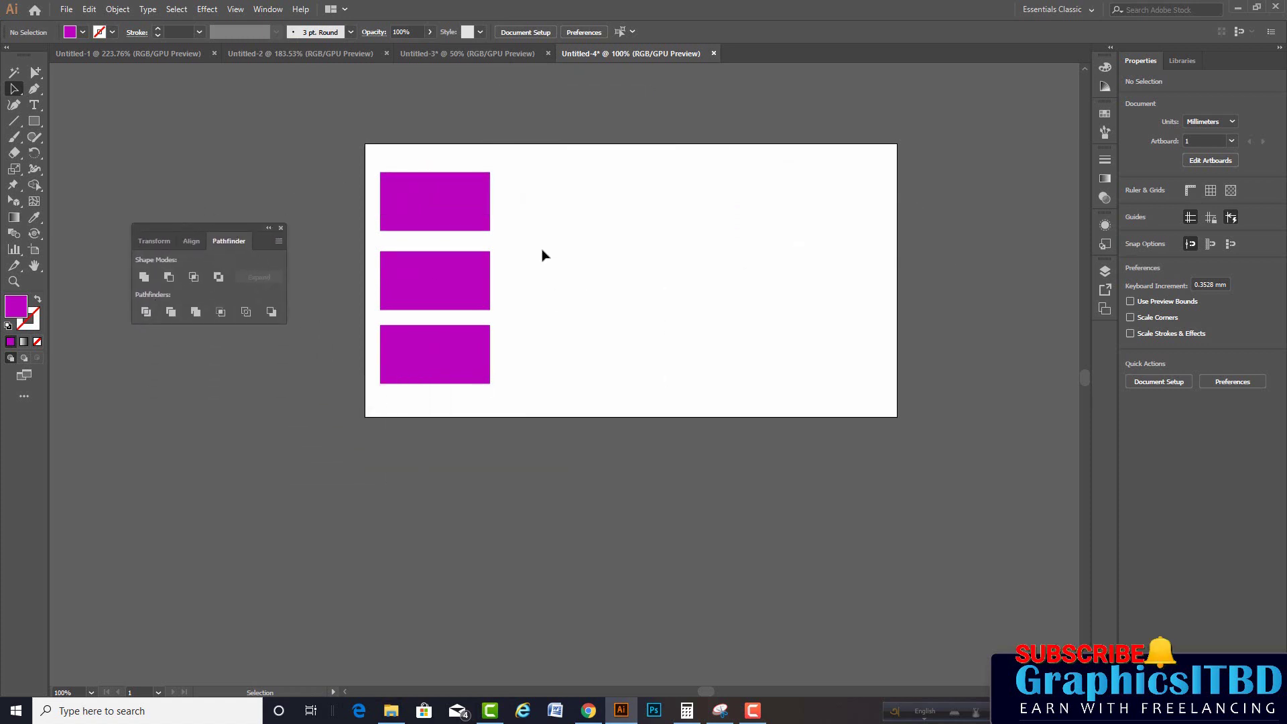
mouse_move(457, 210)
left_mouse_down()
mouse_move(750, 274)
mouse_move(774, 325)
mouse_move(712, 277)
left_mouse_up()
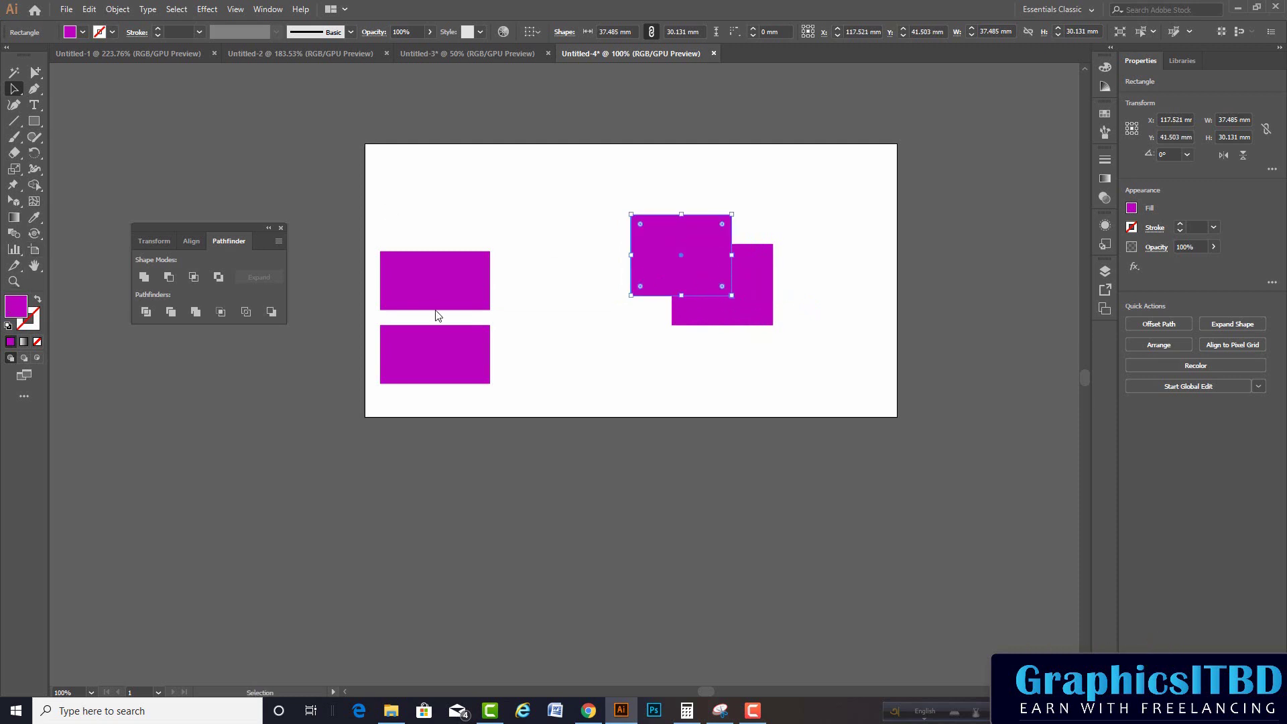
Step: Recolour the top rectangle red and Alt-drag a copy of the purple rectangle
double_click(15, 306)
left_click_drag(1051, 394, 1054, 361)
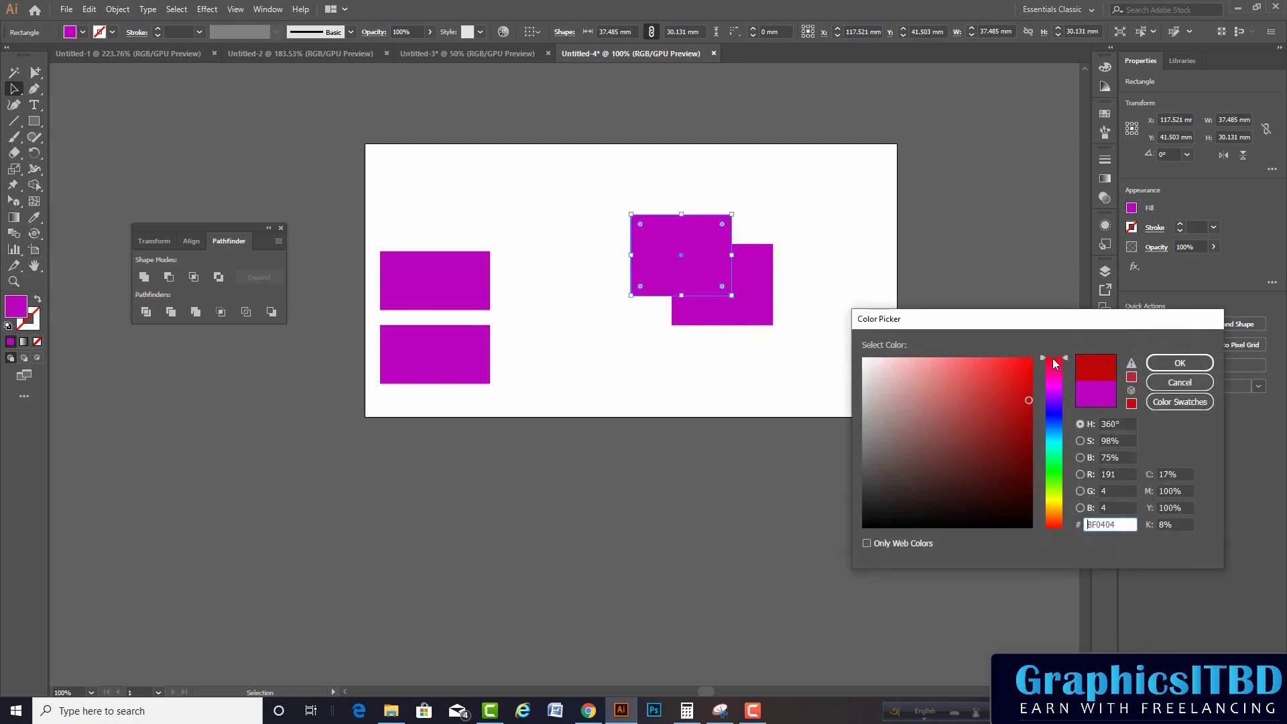
left_click(1180, 363)
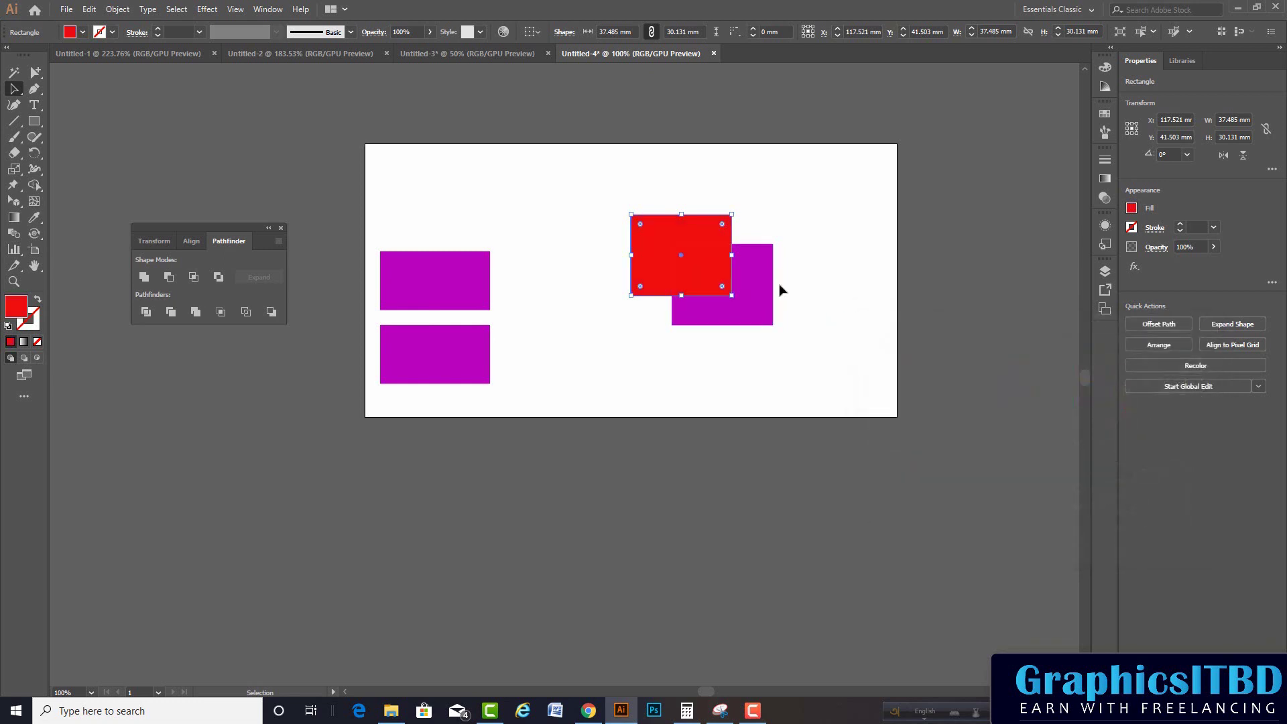
mouse_move(766, 290)
left_mouse_down()
mouse_move(833, 357)
mouse_move(802, 321)
left_mouse_up()
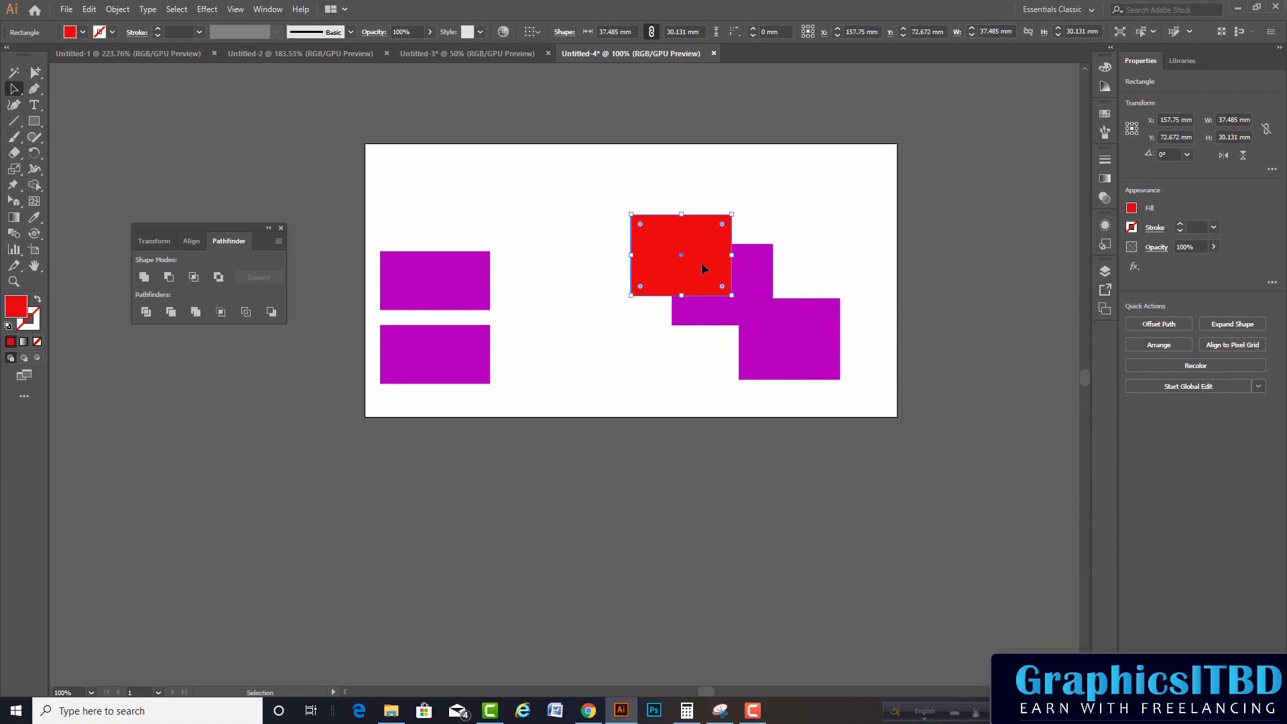
left_click_drag(701, 263, 692, 259)
left_click(815, 343)
left_click_drag(816, 345, 813, 342)
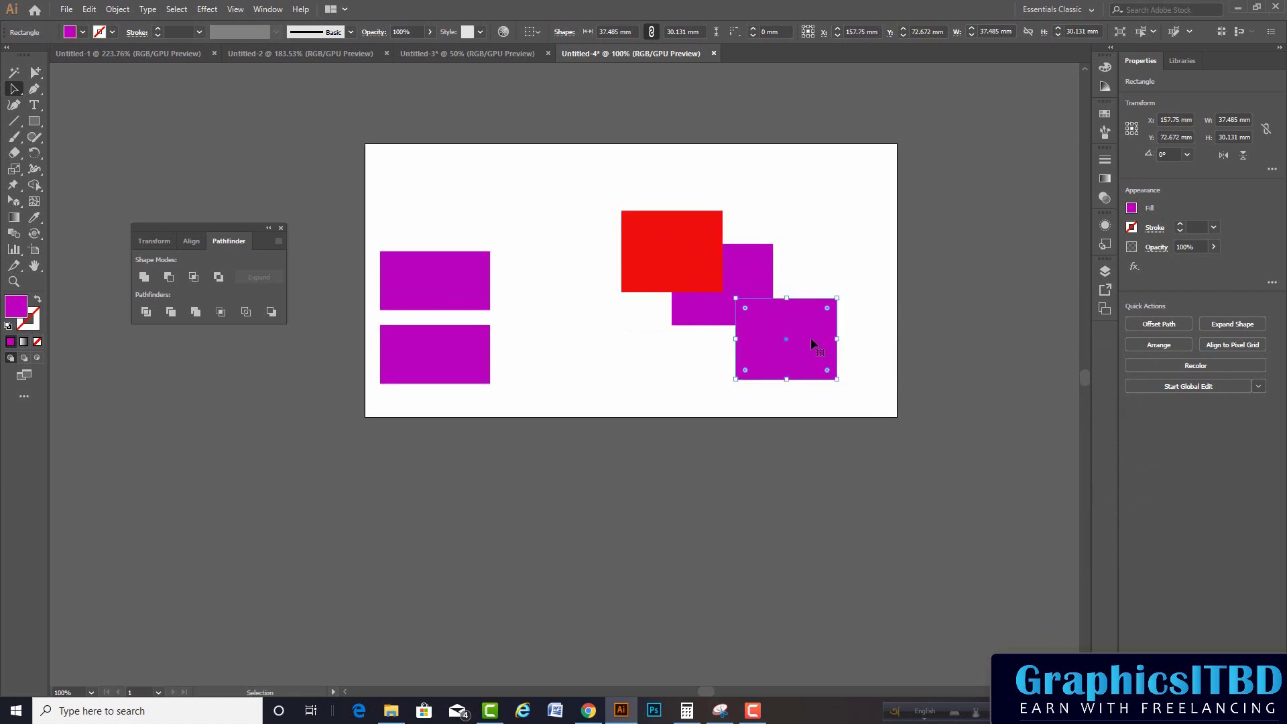
Step: Turn the purple copy green, move it below the artboard, and tuck purple under red
double_click(12, 314)
left_click(1057, 447)
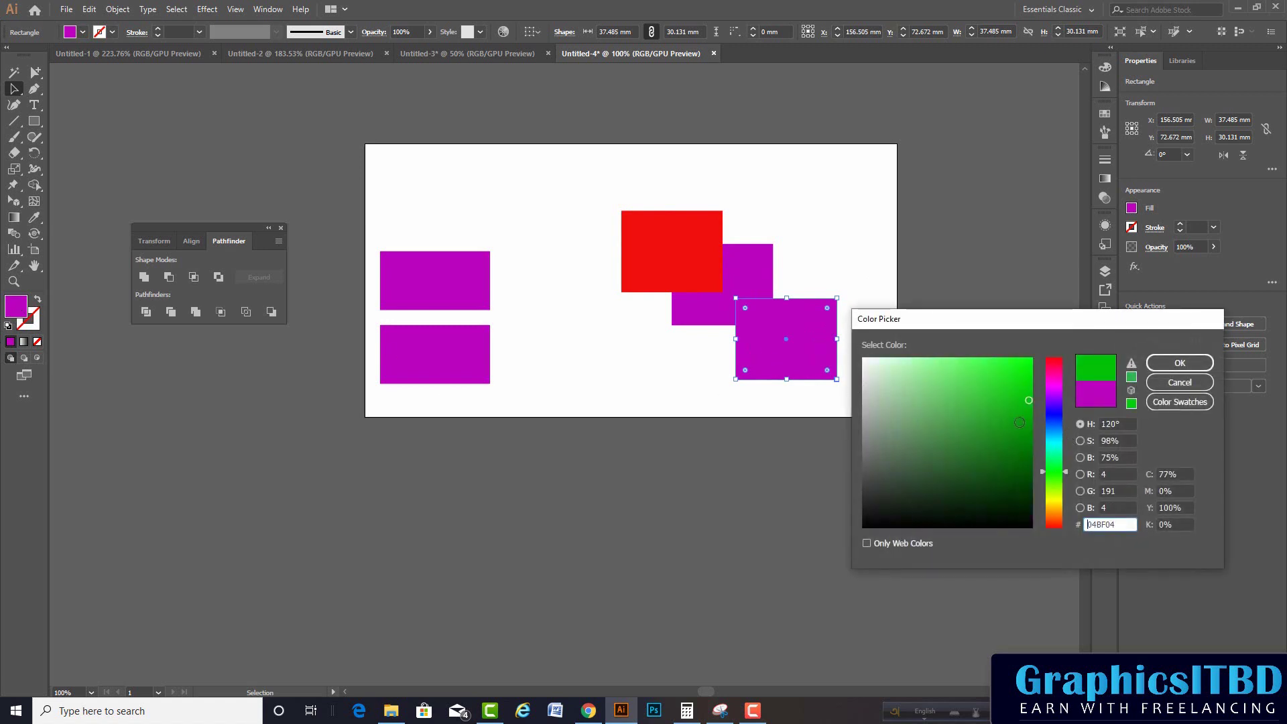
left_click(1180, 363)
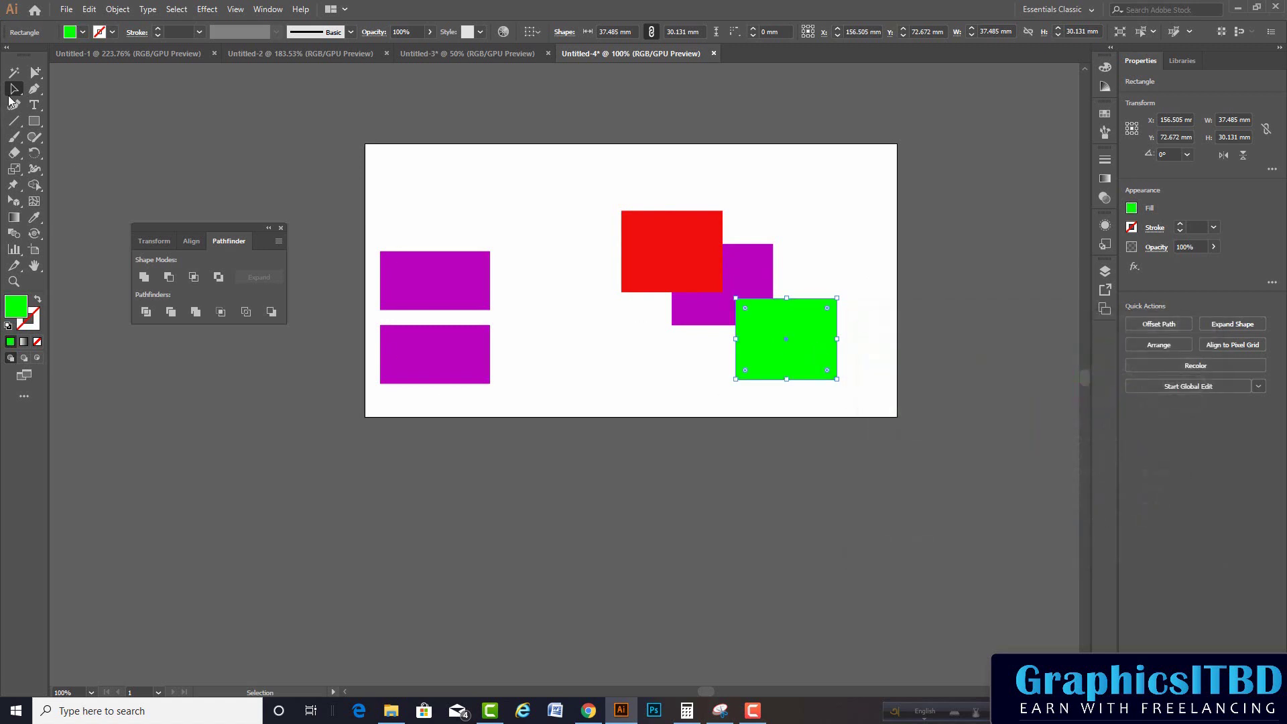
left_click_drag(804, 339, 568, 460)
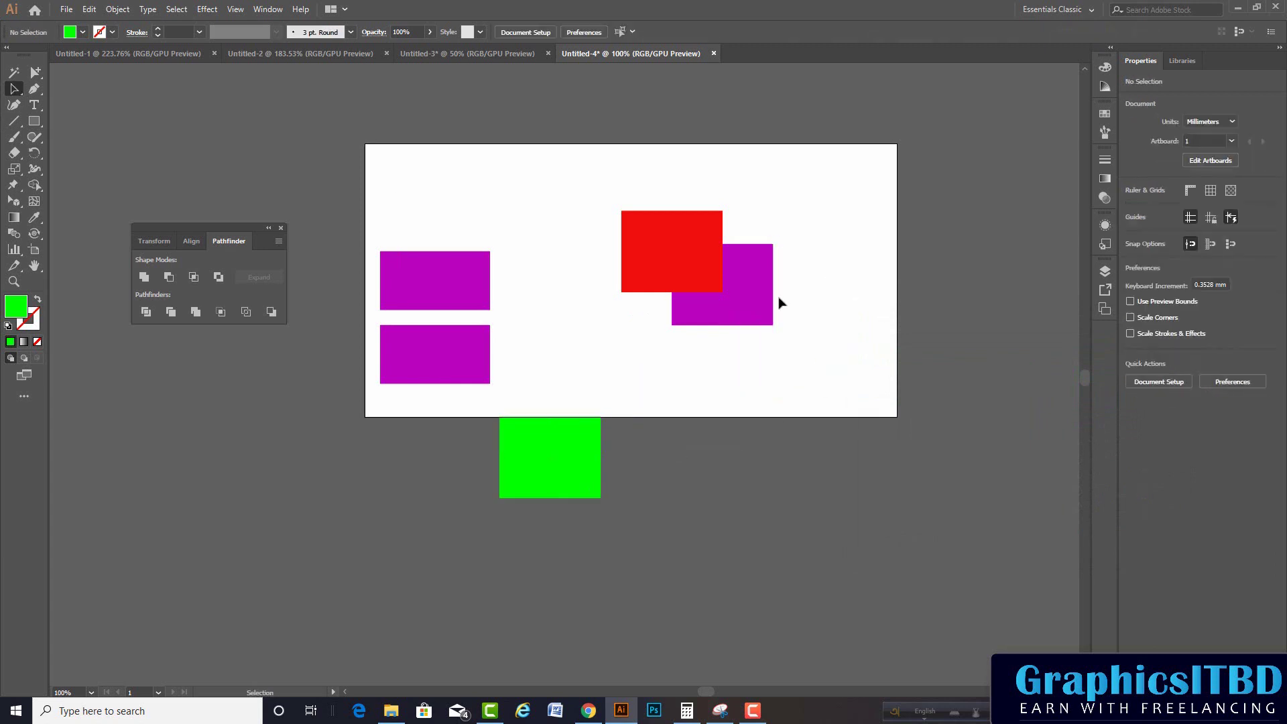
left_click_drag(771, 308, 761, 312)
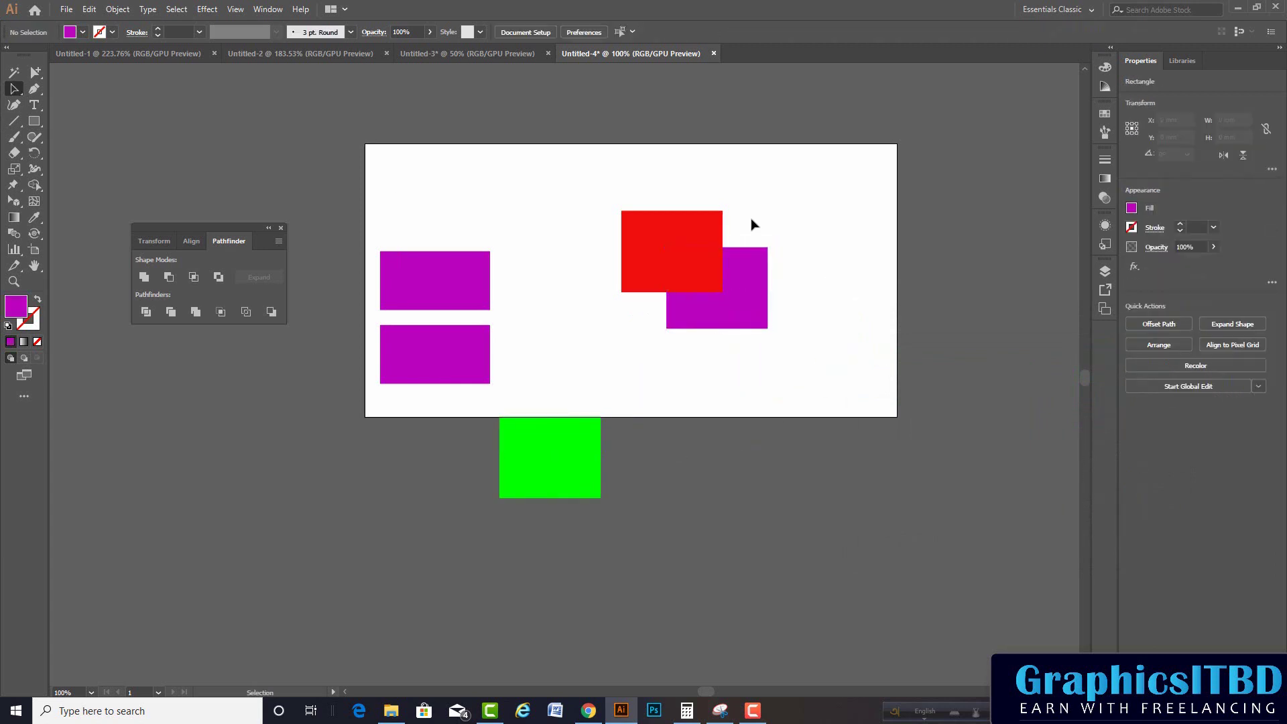
left_click(777, 283)
Step: Move the Pathfinder panel up and Alt-drag a copy of the red–purple pair below-left
left_click_drag(199, 231, 459, 131)
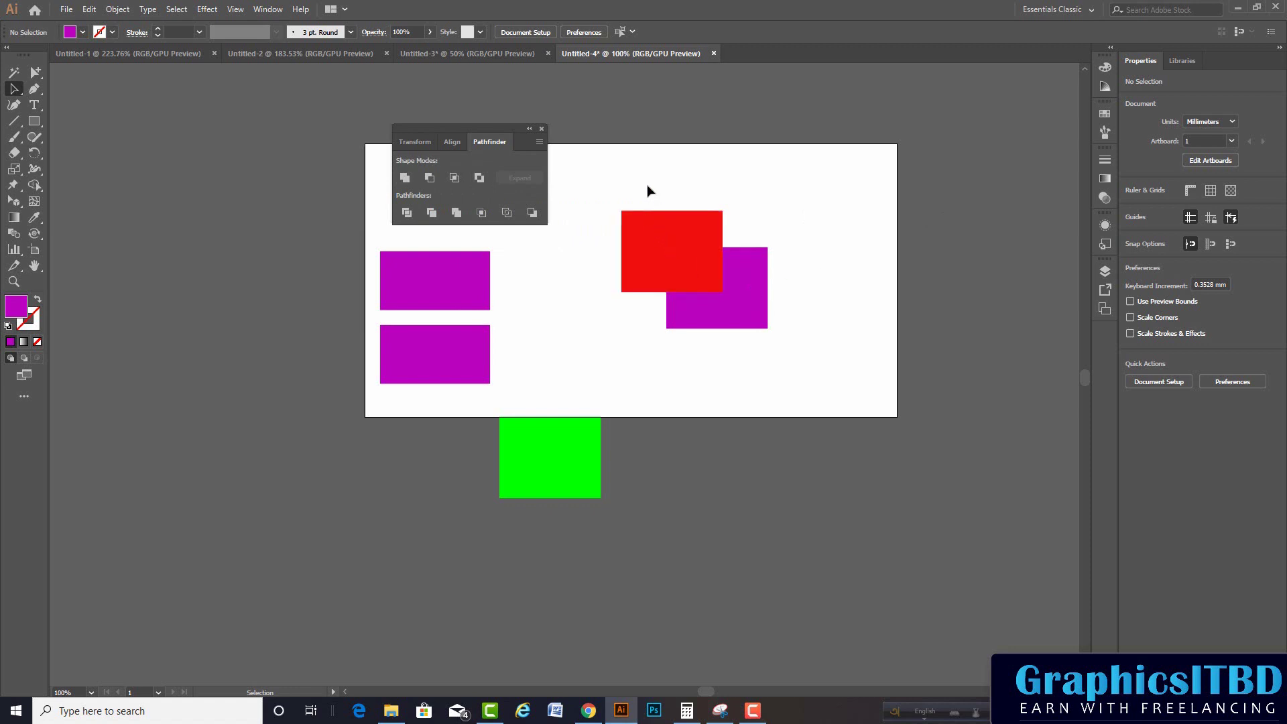
left_click_drag(648, 192, 758, 339)
left_click_drag(690, 264, 319, 492, "alt")
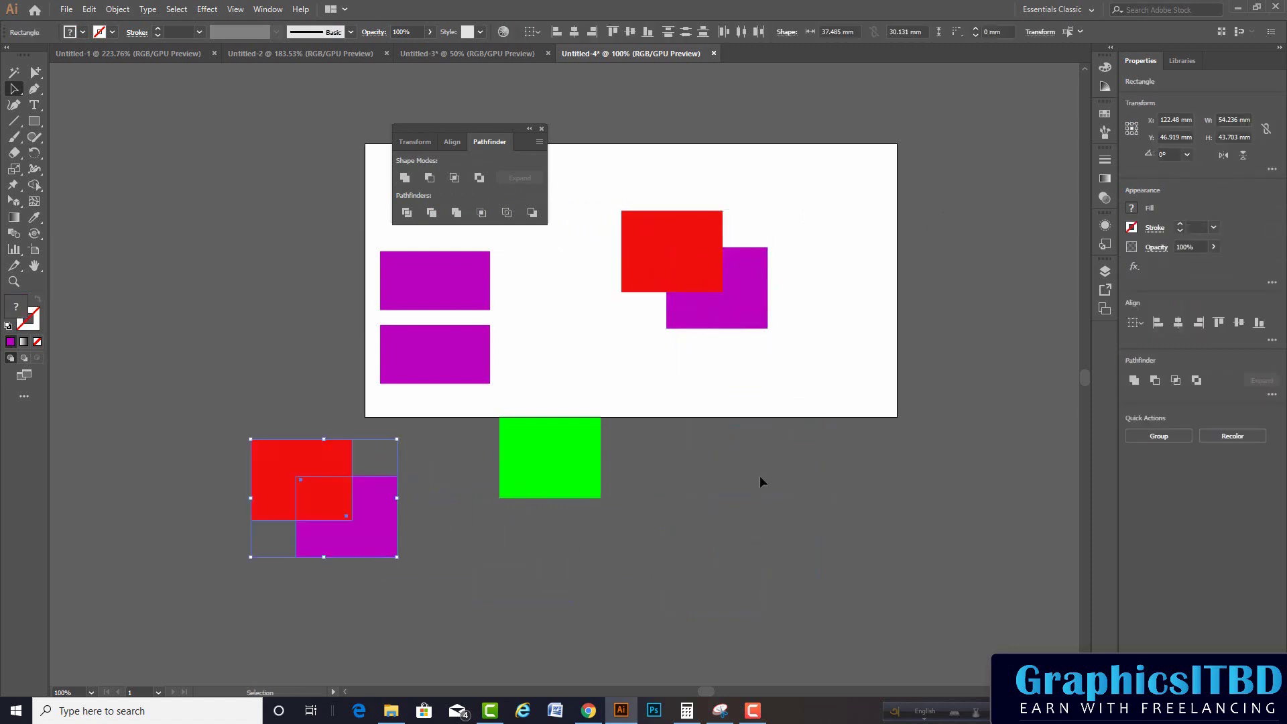
Step: Marquee-select the original red and purple rectangles, undoing a stray move of the purple one
left_click(833, 336)
left_click_drag(670, 191, 753, 373)
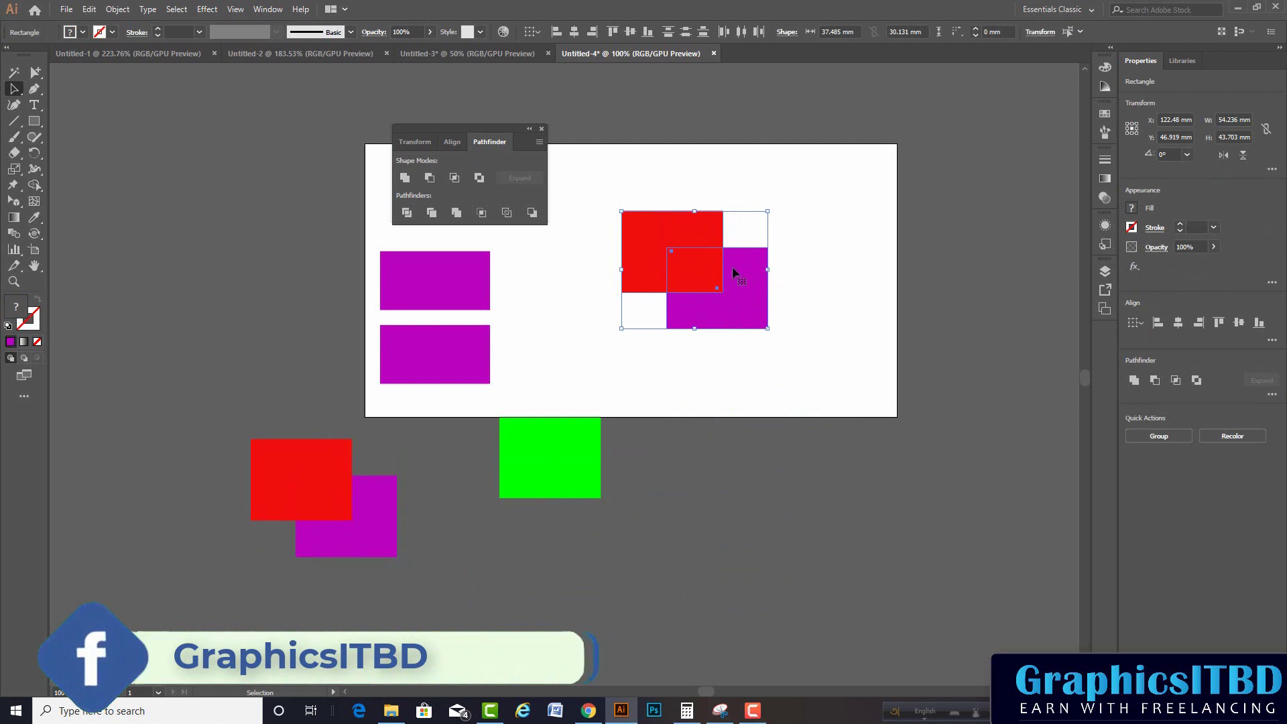
left_click(862, 262)
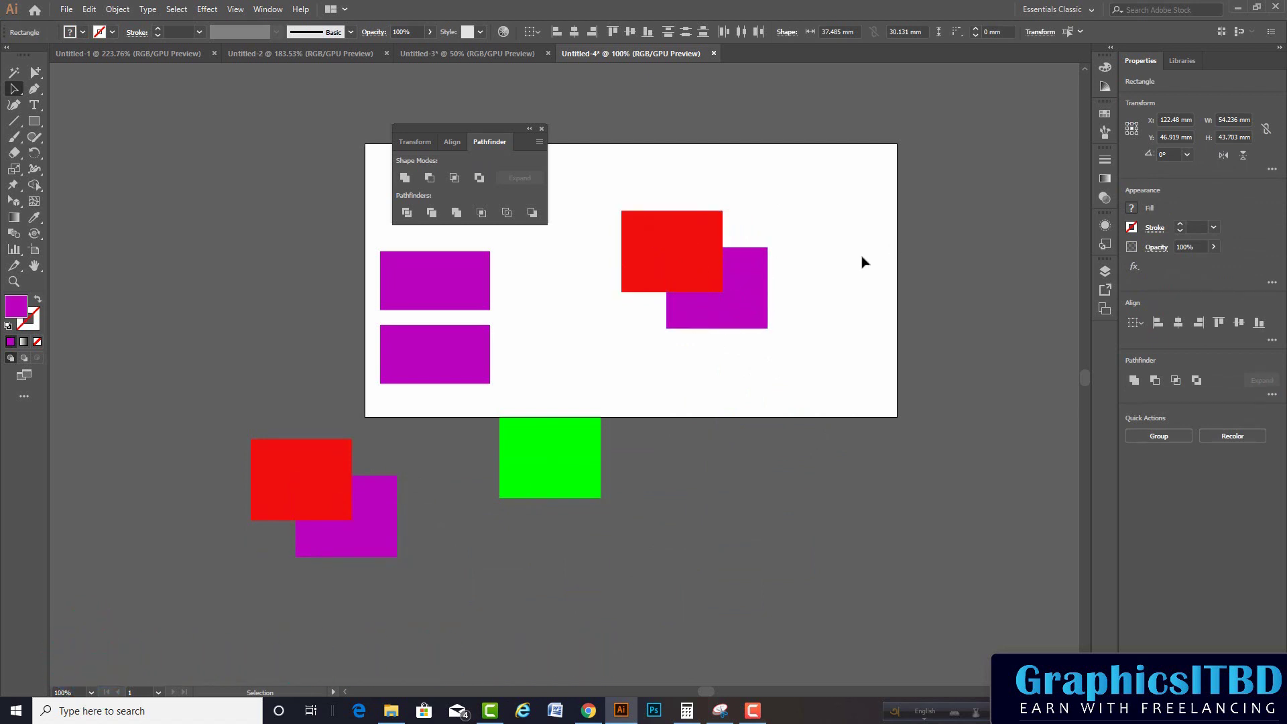
left_click_drag(746, 299, 797, 379)
key("ctrl+z")
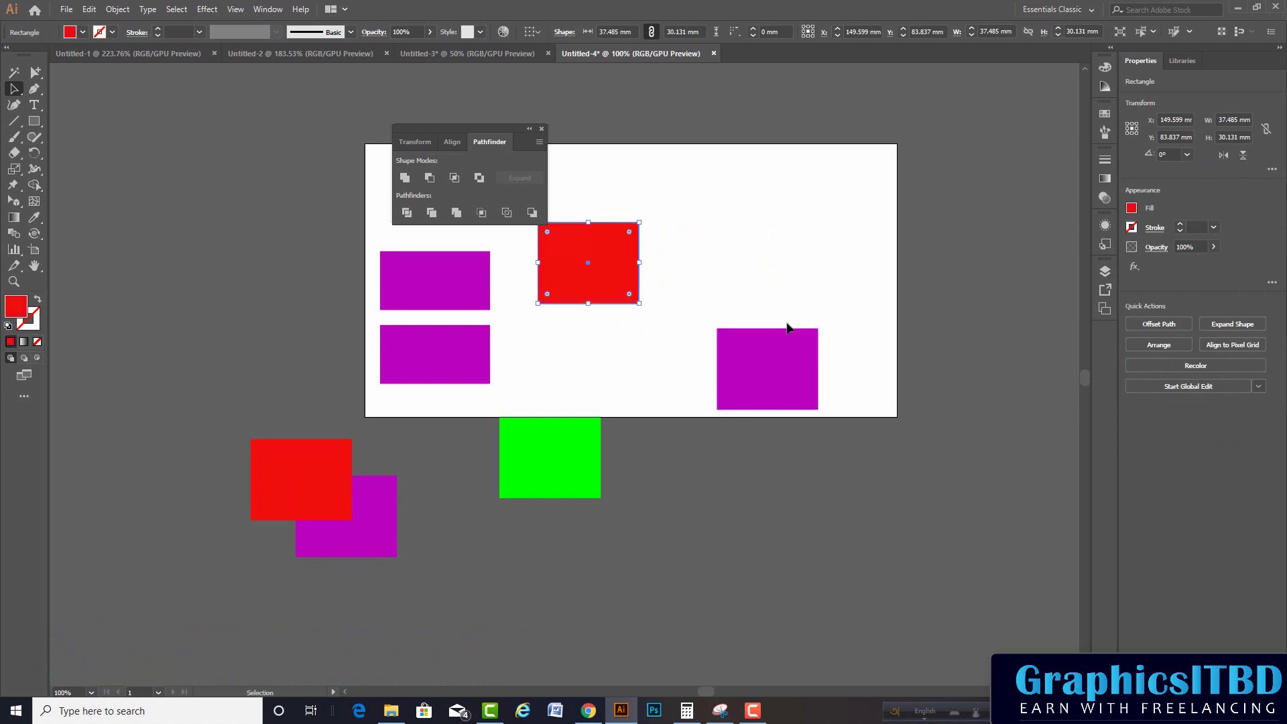
key("ctrl+shift+z")
key("ctrl+z")
left_click(667, 193)
left_click_drag(667, 192, 794, 344)
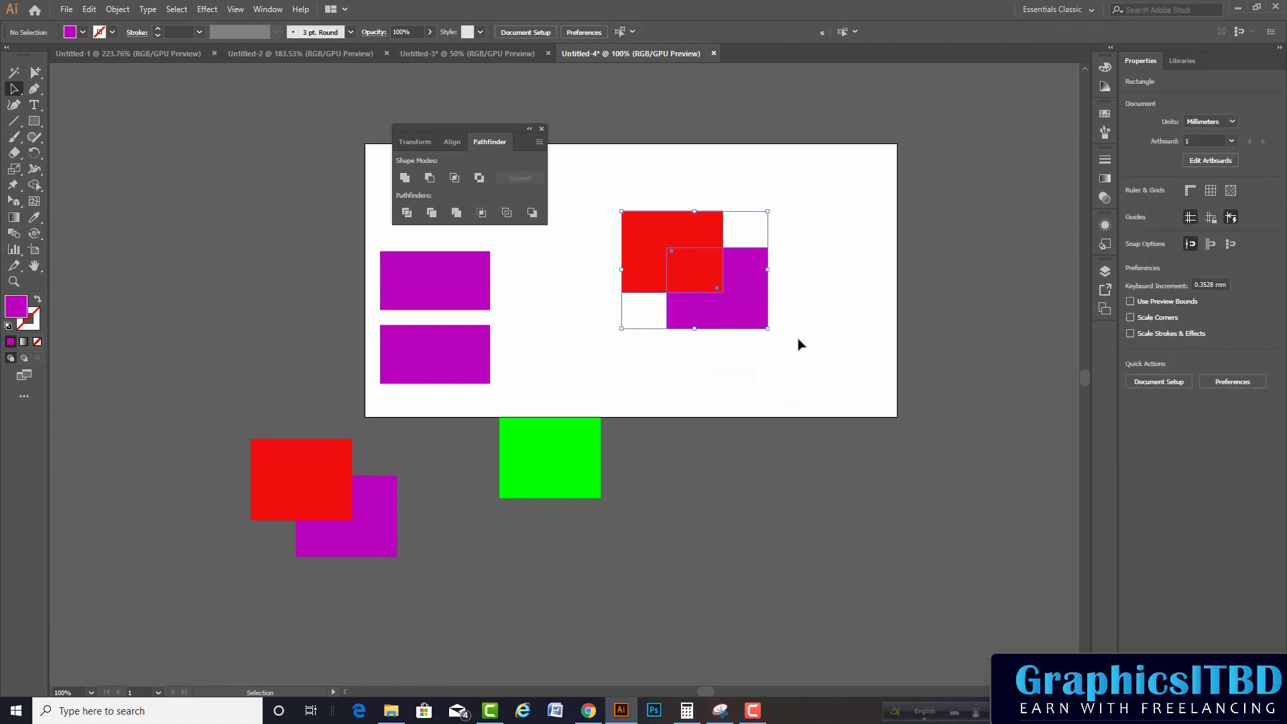
left_click(831, 327)
left_click_drag(639, 175, 771, 399)
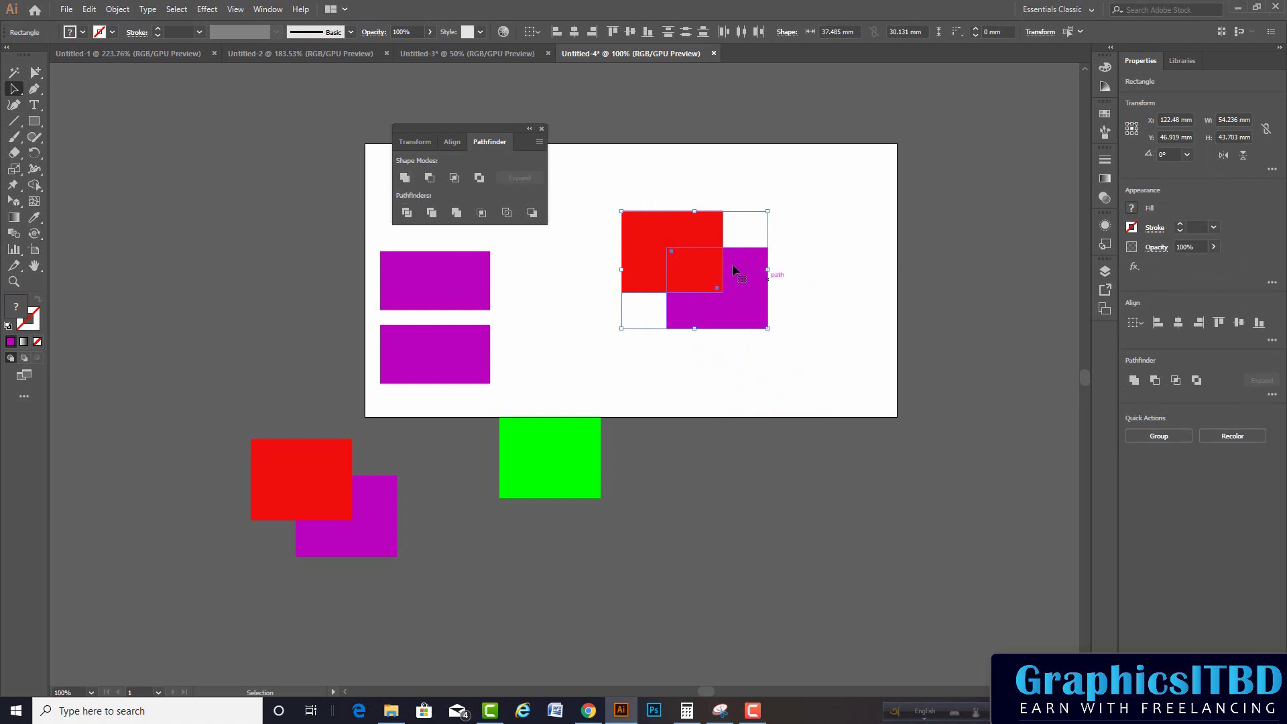
Step: Try Pathfinder Unite on the red and purple pair, then undo the move and merge
left_click(410, 181)
left_click_drag(763, 317, 857, 335)
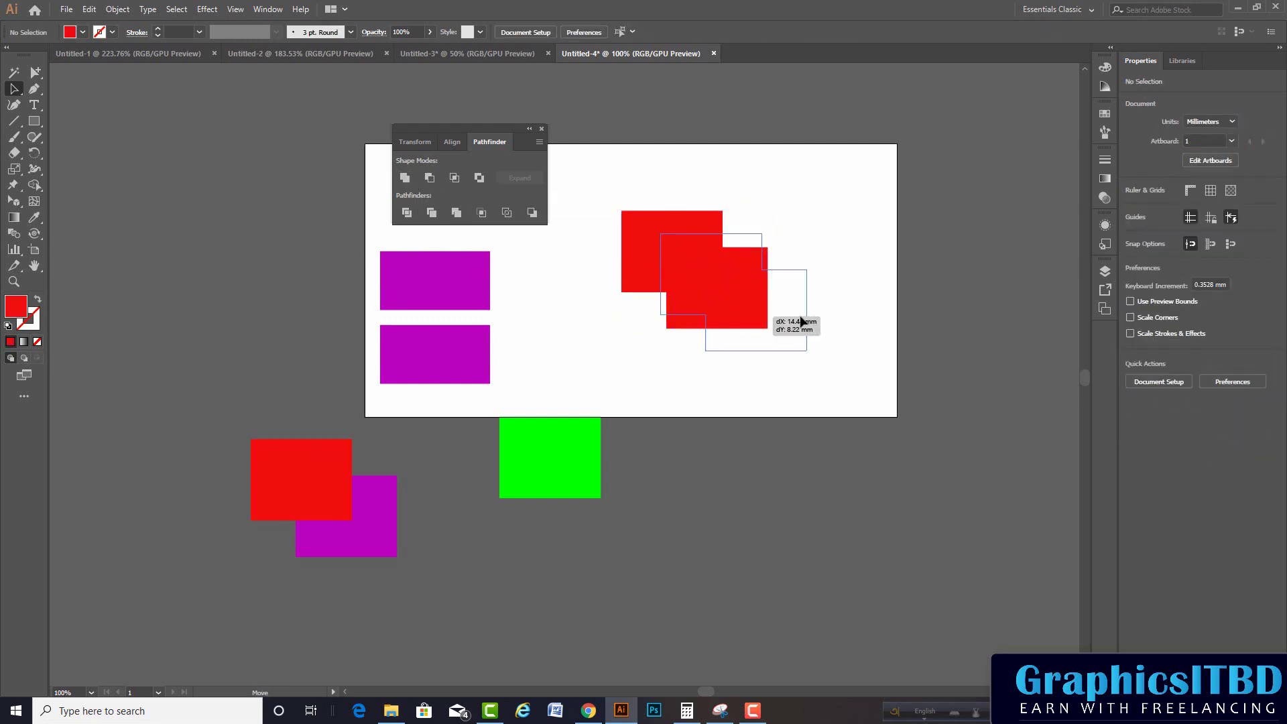
key("ctrl+z")
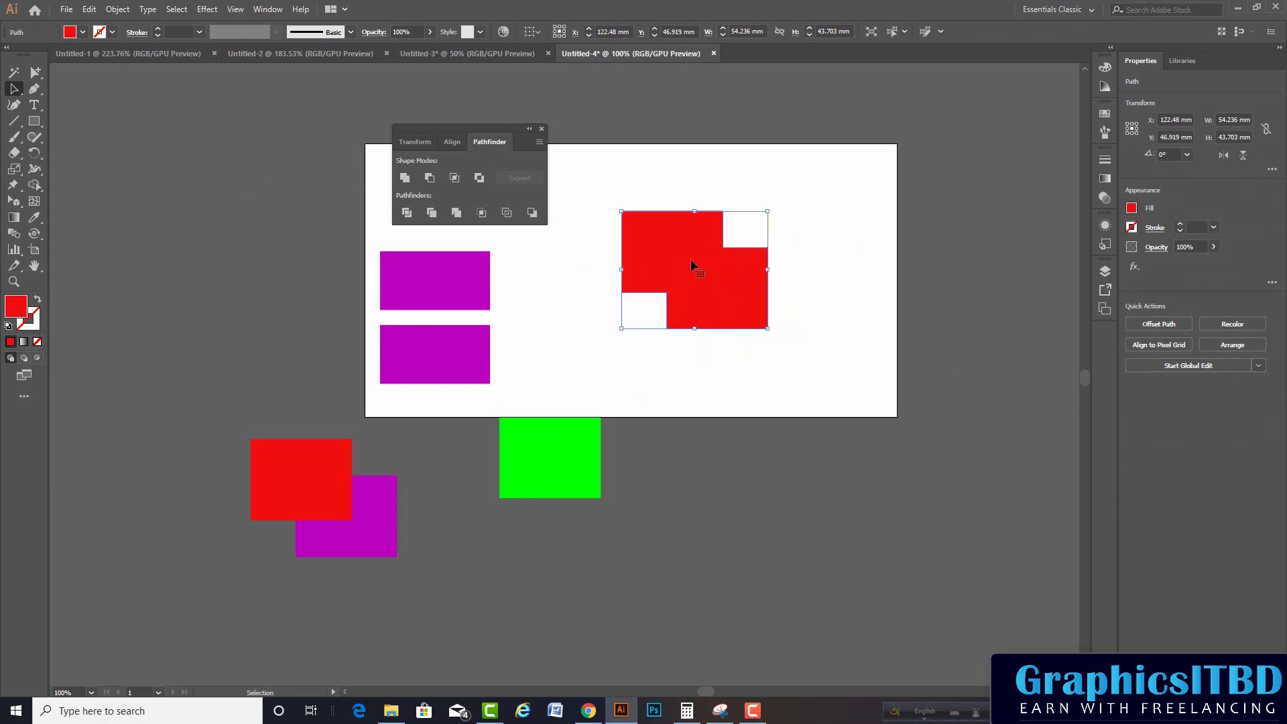
key("ctrl+z")
Step: Reselect red and purple, apply Unite into one red shape, and select the result
left_click(810, 262)
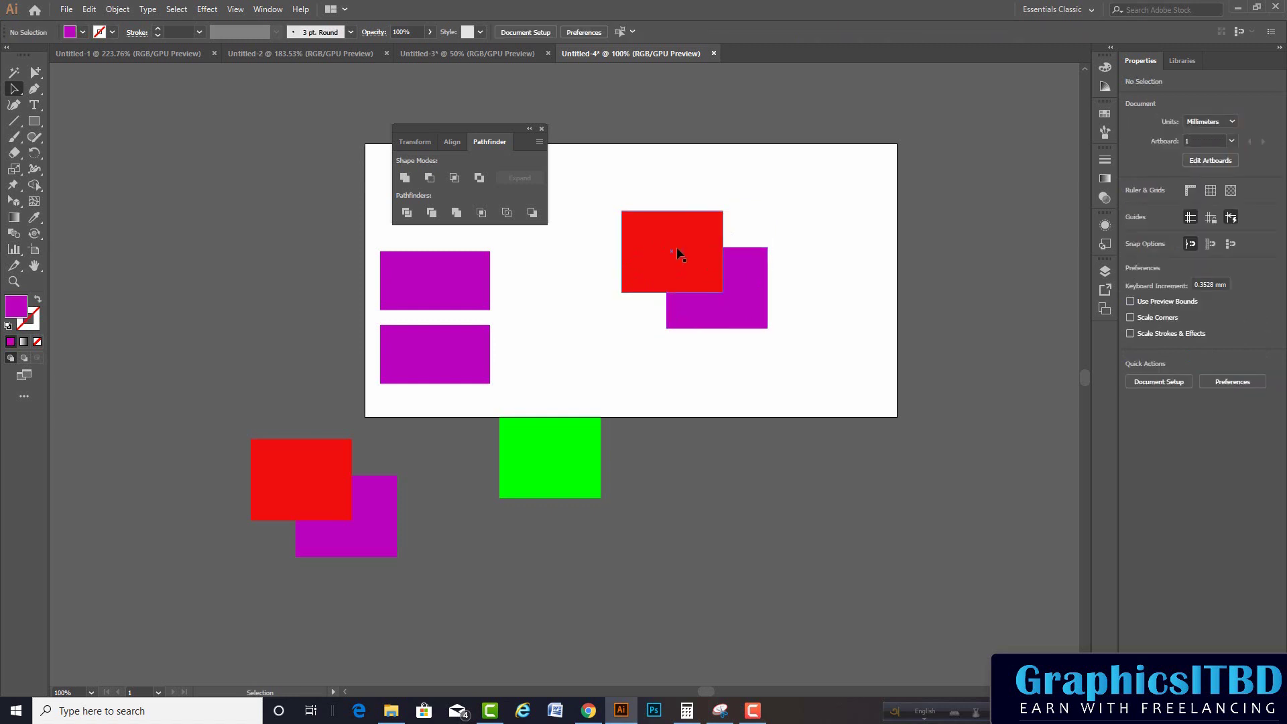
left_click(678, 255)
left_click_drag(670, 190, 771, 348)
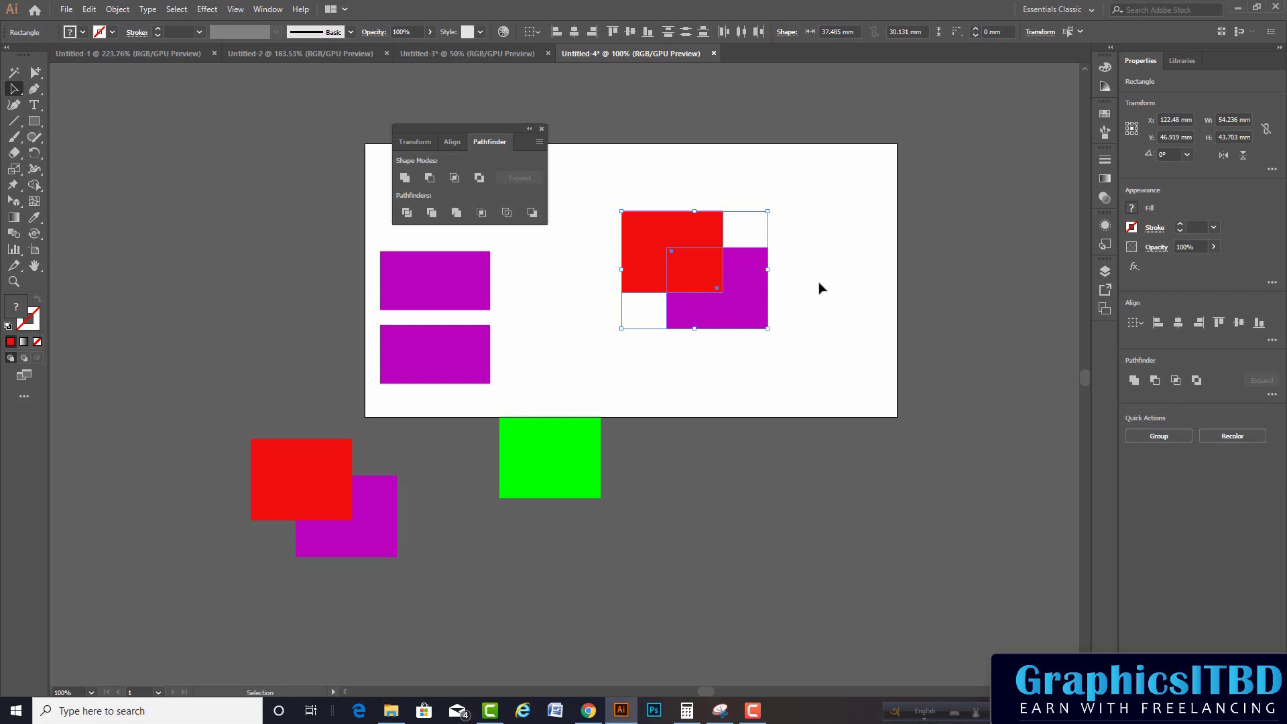
left_click_drag(798, 200, 689, 331)
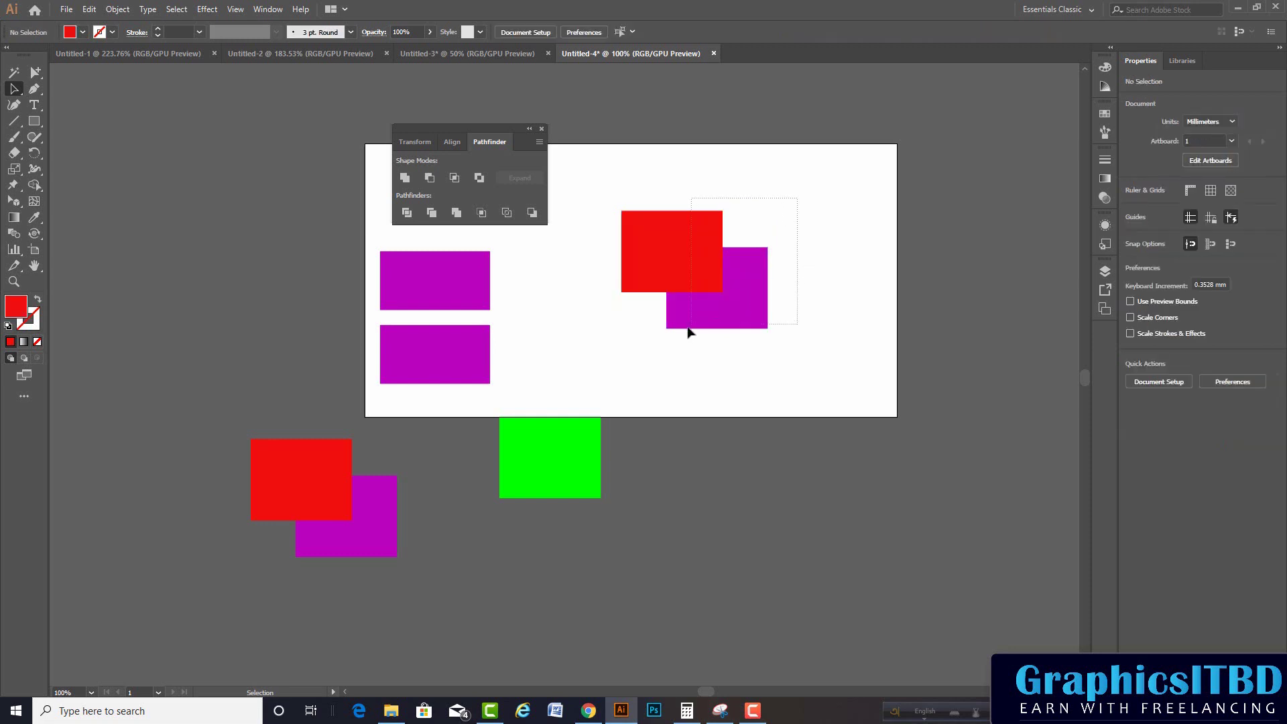
left_click(817, 192)
left_click_drag(815, 194, 698, 285)
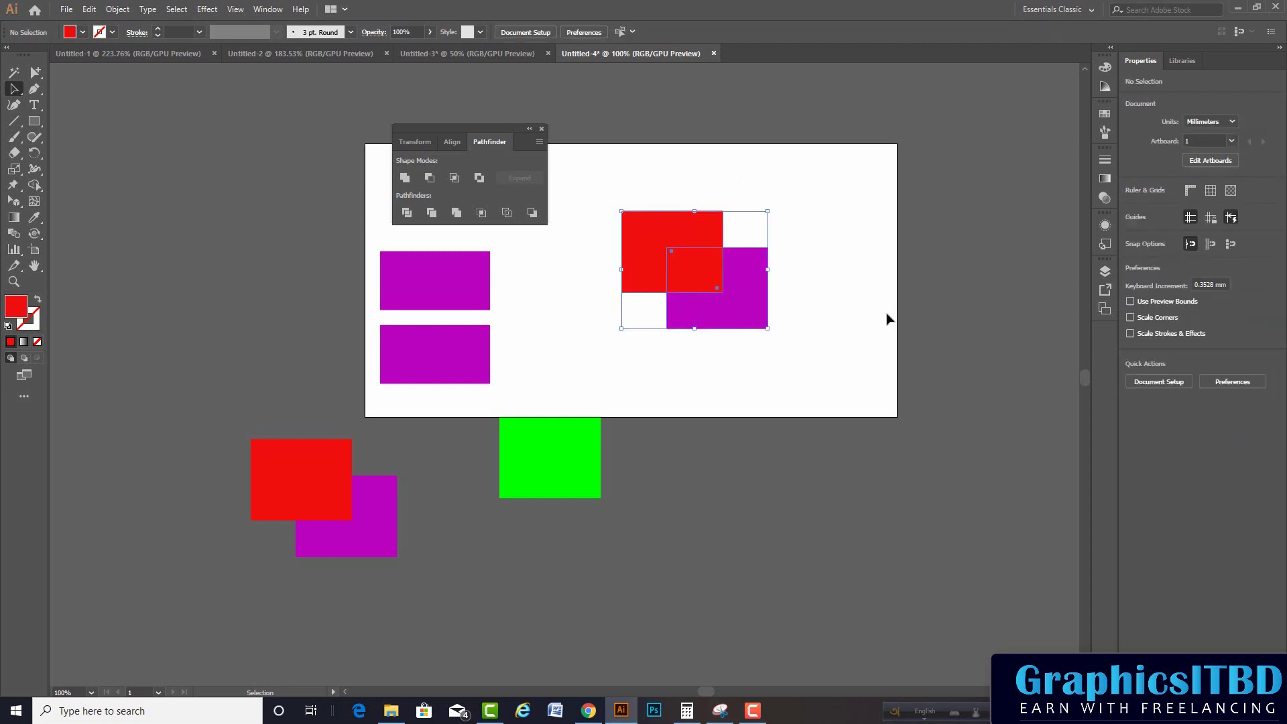
left_click(407, 178)
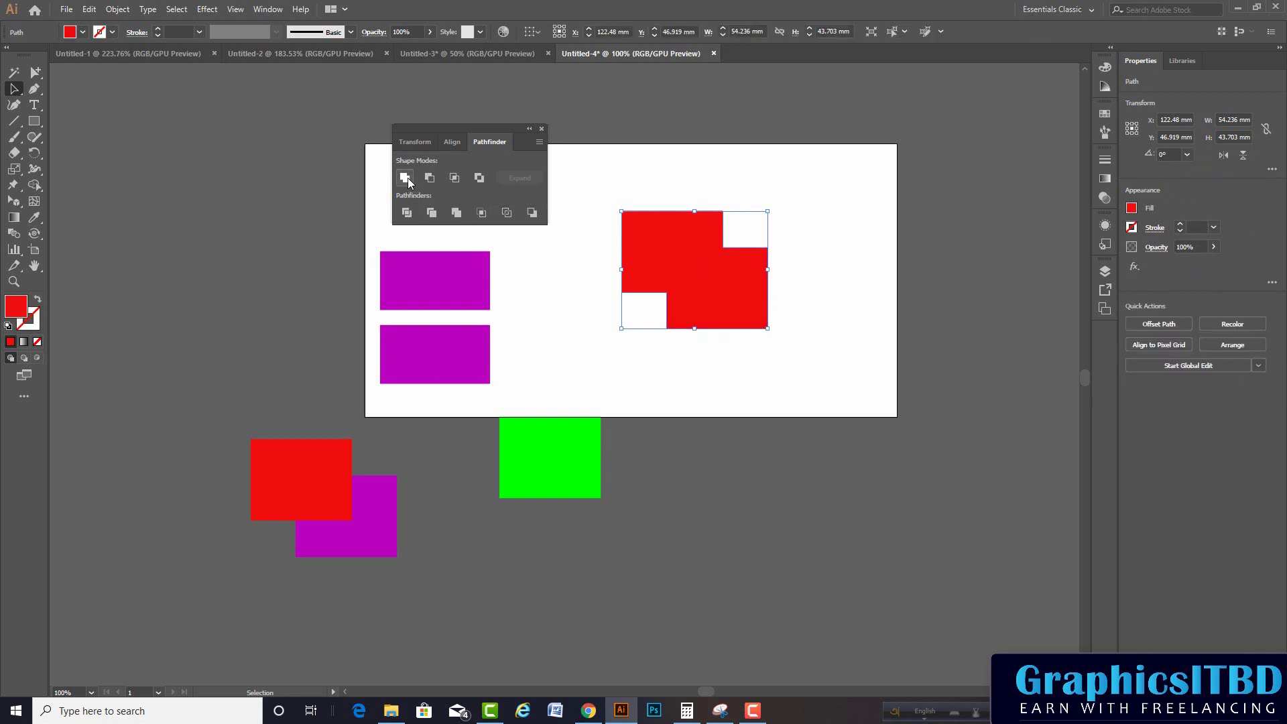
left_click(815, 275)
left_click_drag(694, 204, 739, 356)
left_click(913, 280)
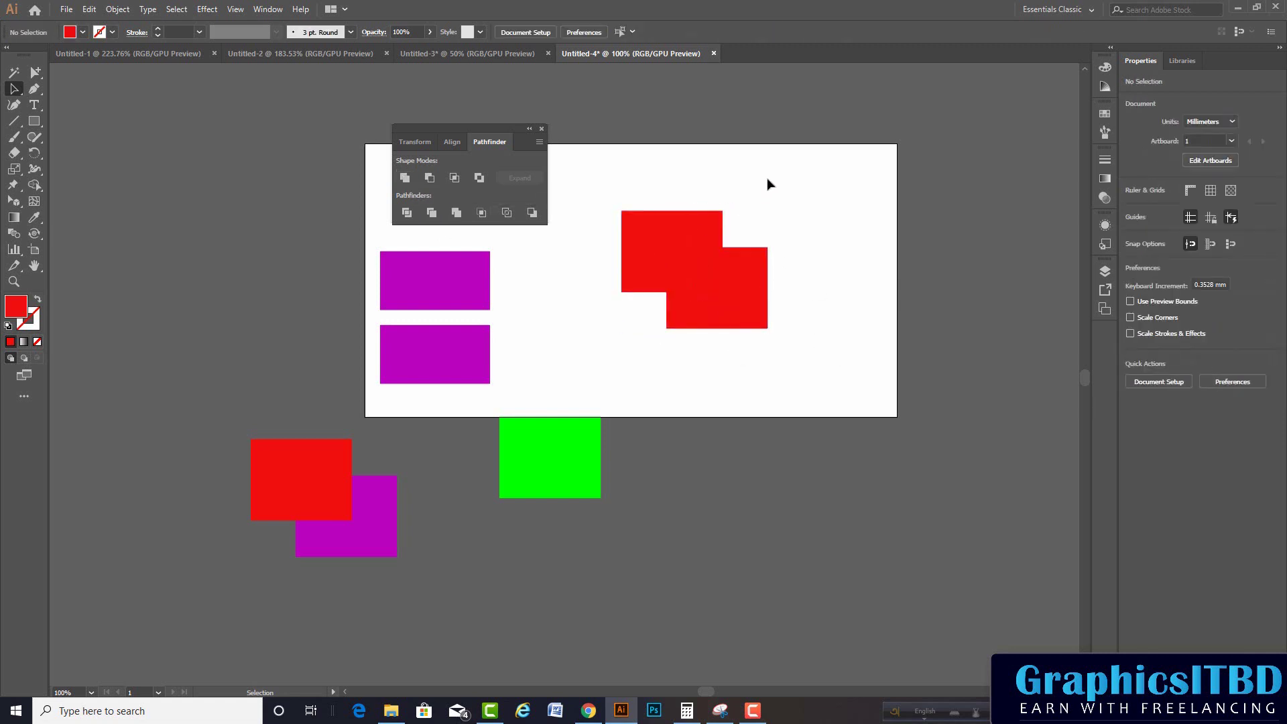
left_click_drag(770, 184, 661, 333)
Step: Bring green onto the artboard, copy purple over them, Unite all three, then undo
left_click(527, 342)
left_click_drag(529, 468, 628, 336)
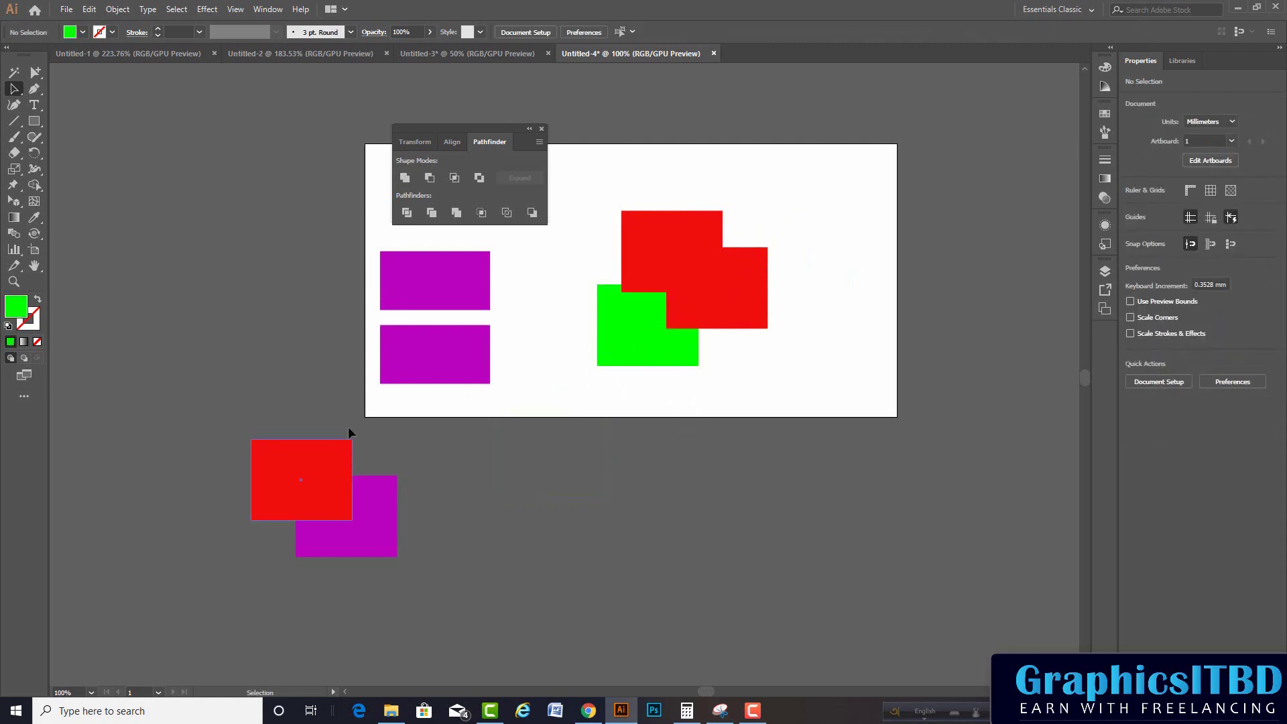
mouse_move(461, 343)
left_mouse_down()
mouse_move(737, 302)
mouse_move(827, 339)
left_mouse_up()
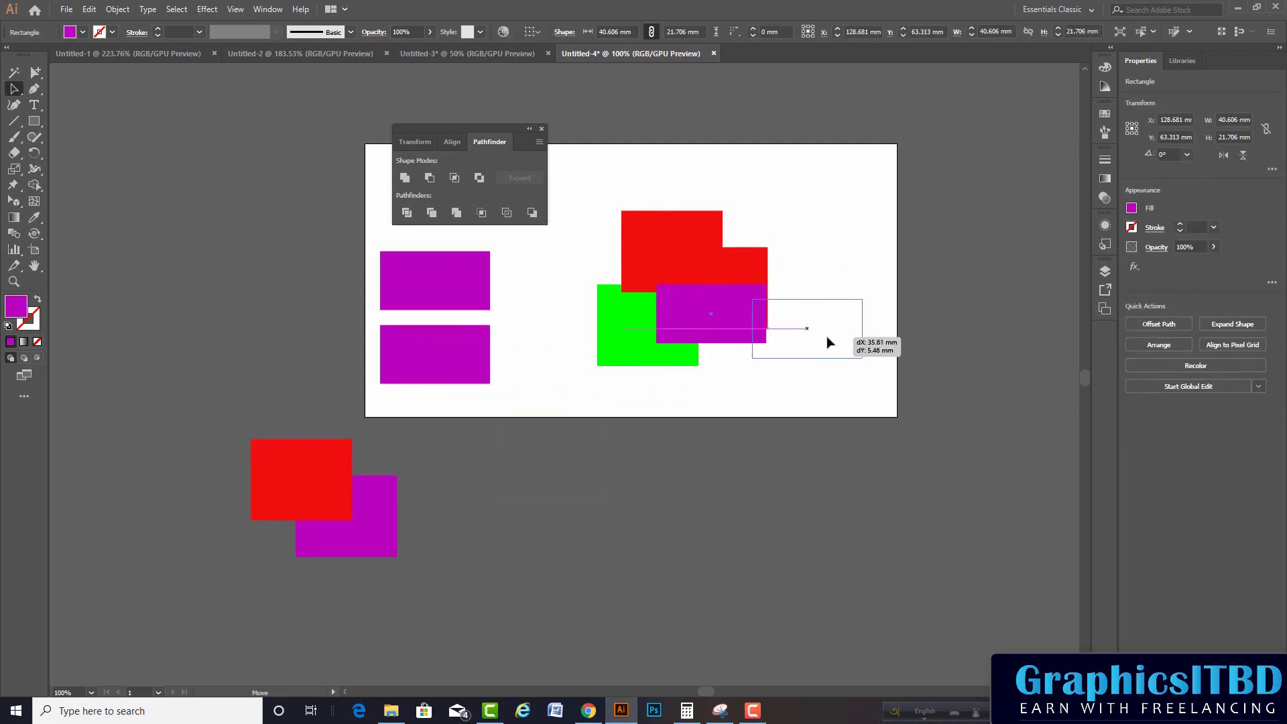
left_click_drag(816, 218, 578, 421)
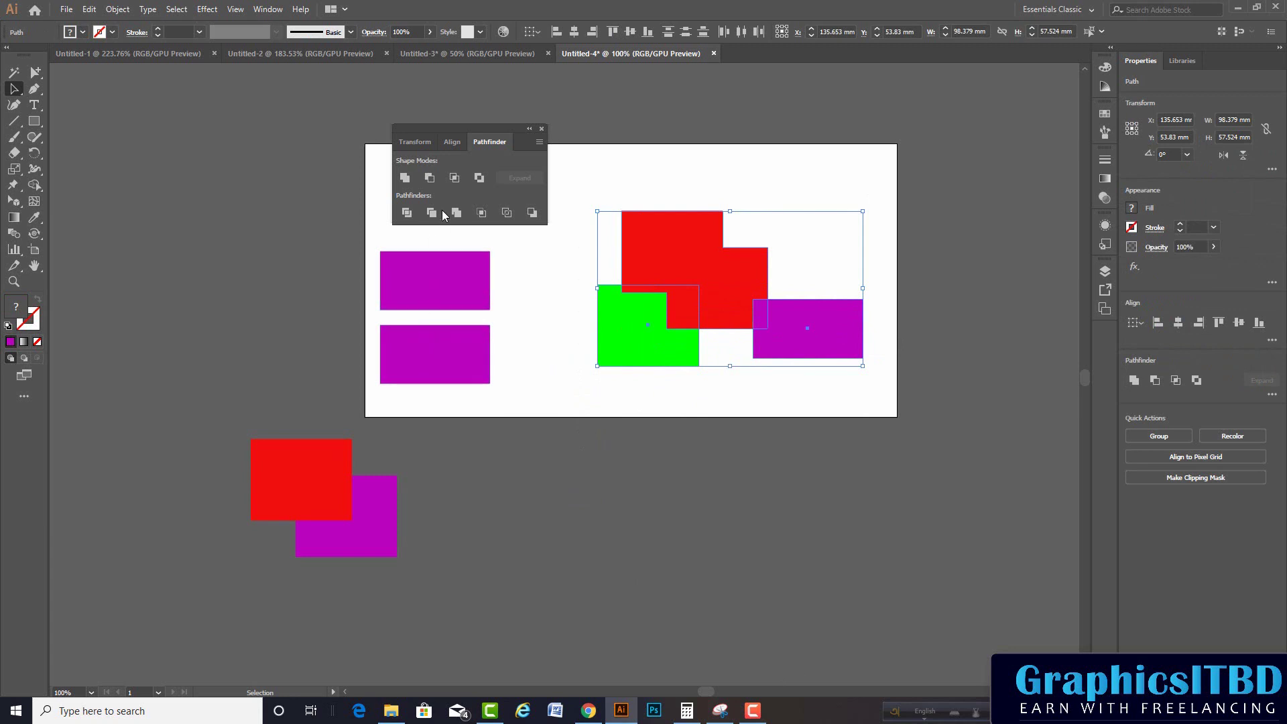
left_click(404, 178)
left_click(791, 537)
left_click(778, 349)
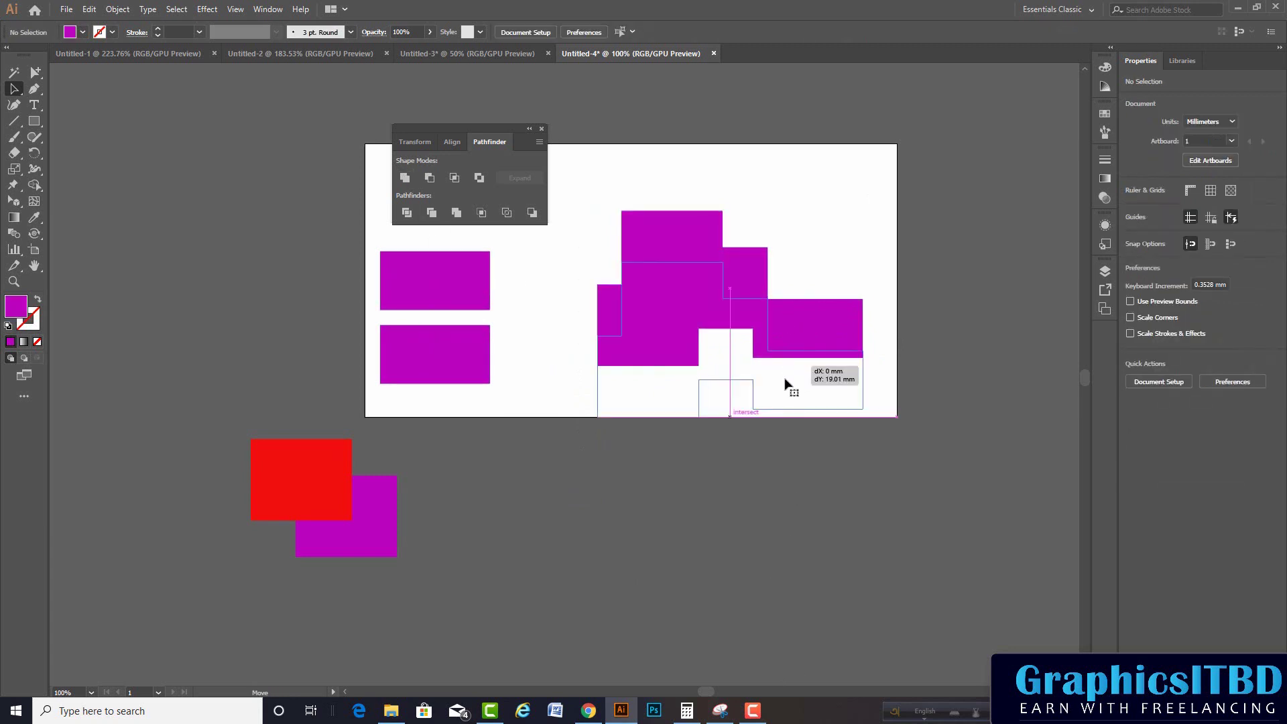
key("a")
key("ctrl+z")
key("ctrl+z")
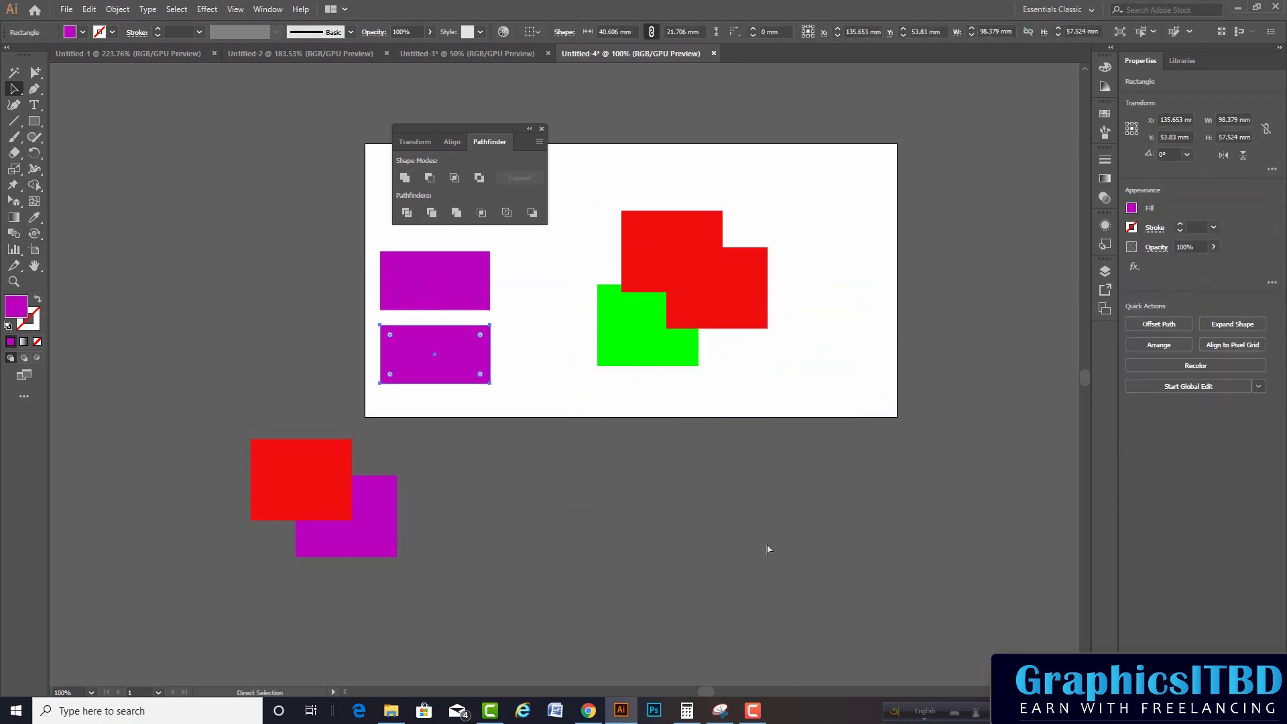
key("ctrl+z")
key("ctrl+z")
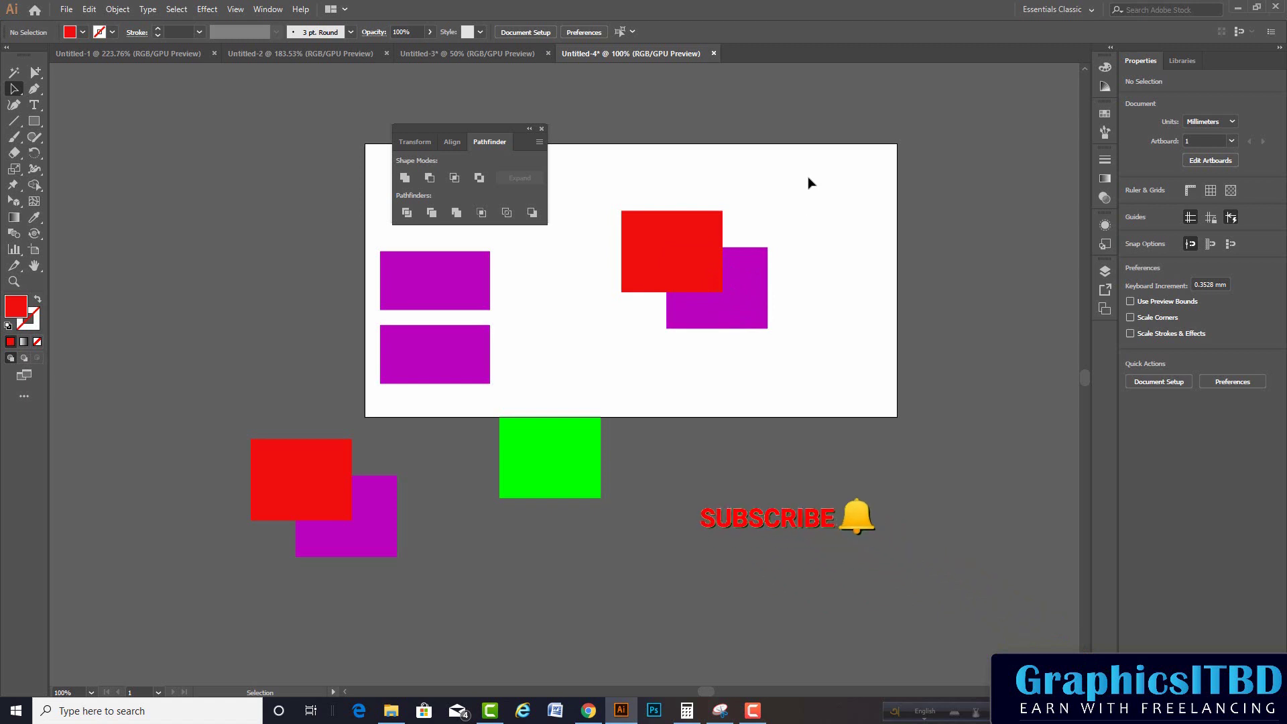
Step: Select the red and purple rectangles, try Pathfinder Minus Front, and undo it
left_click_drag(809, 180, 598, 382)
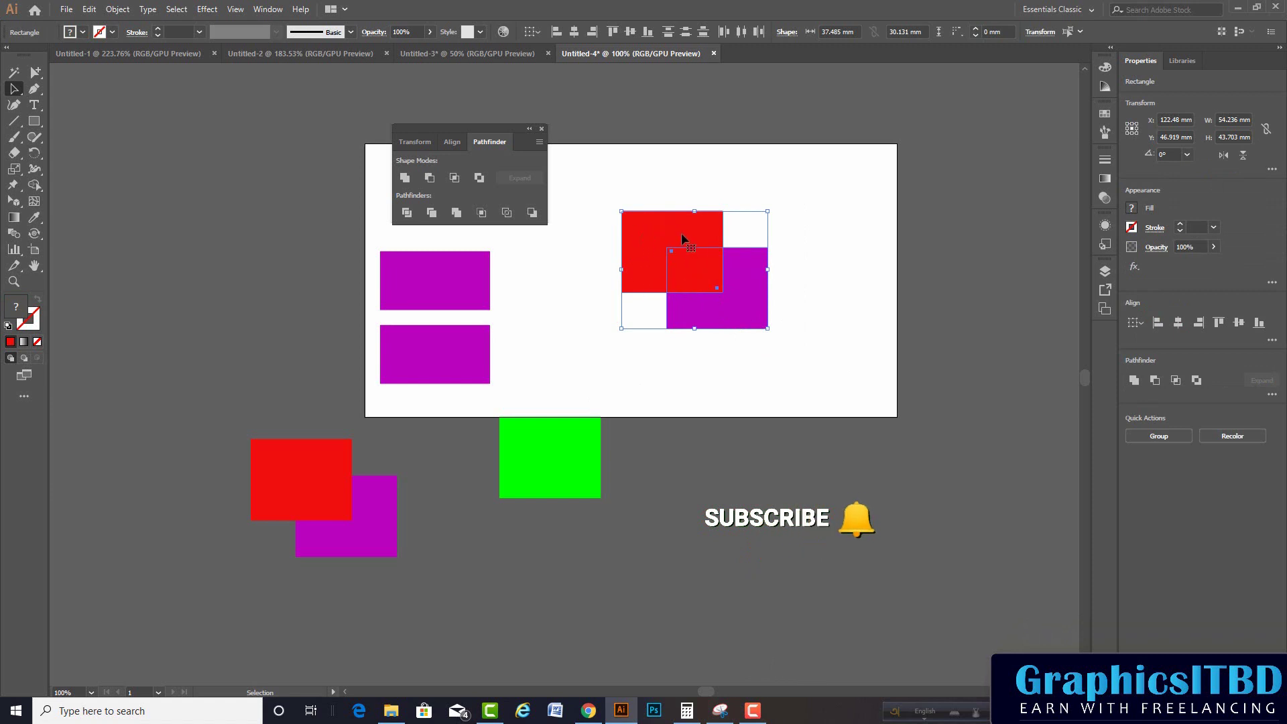
key("ctrl+shift+a")
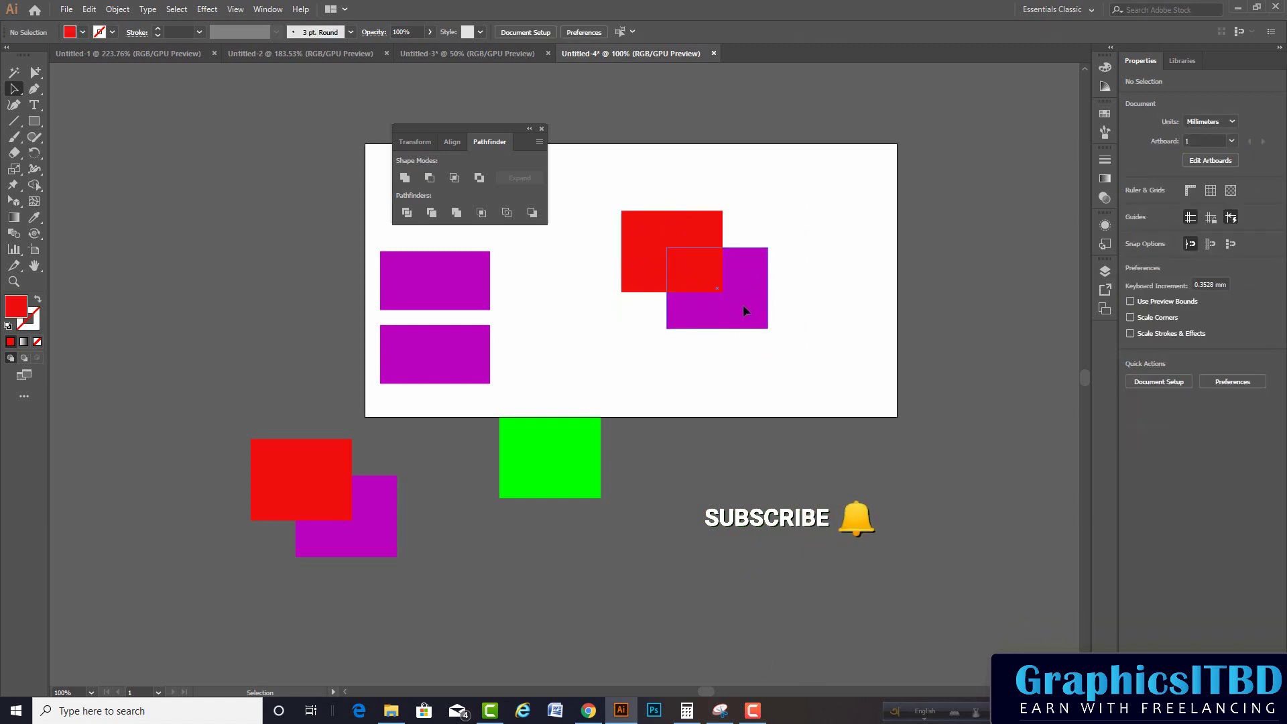
left_click_drag(787, 206, 705, 288)
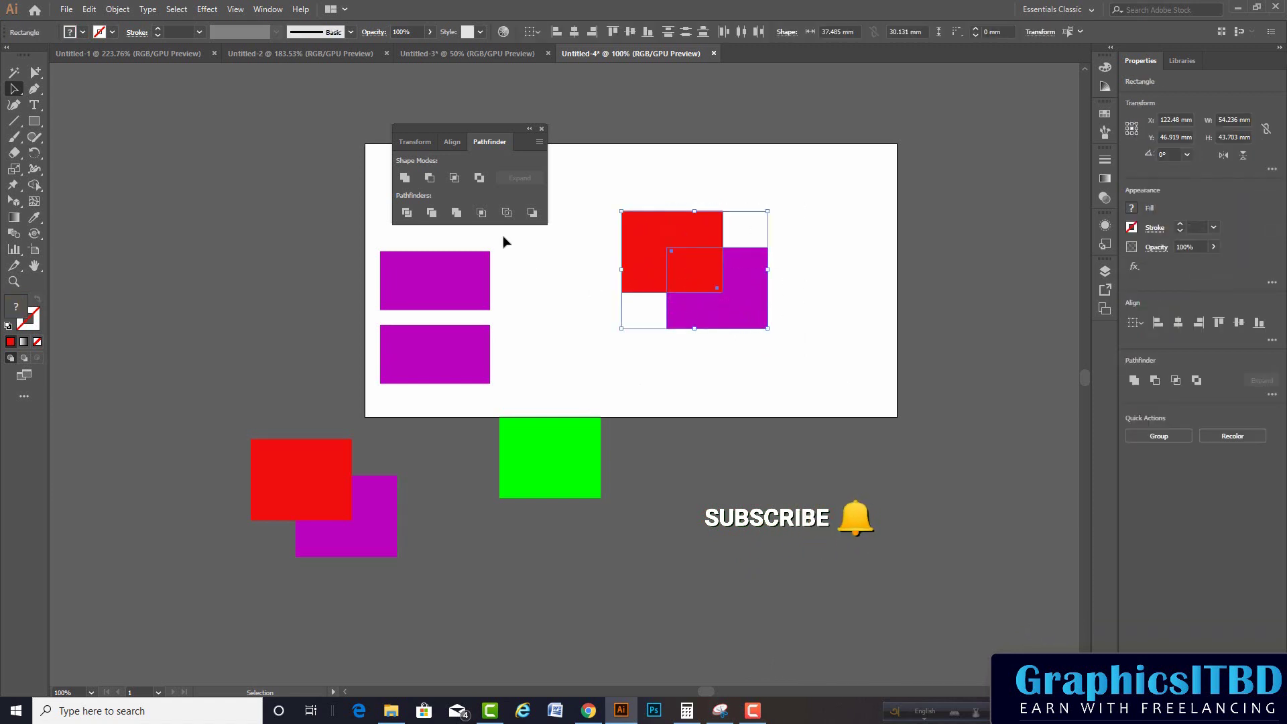
left_click(427, 180)
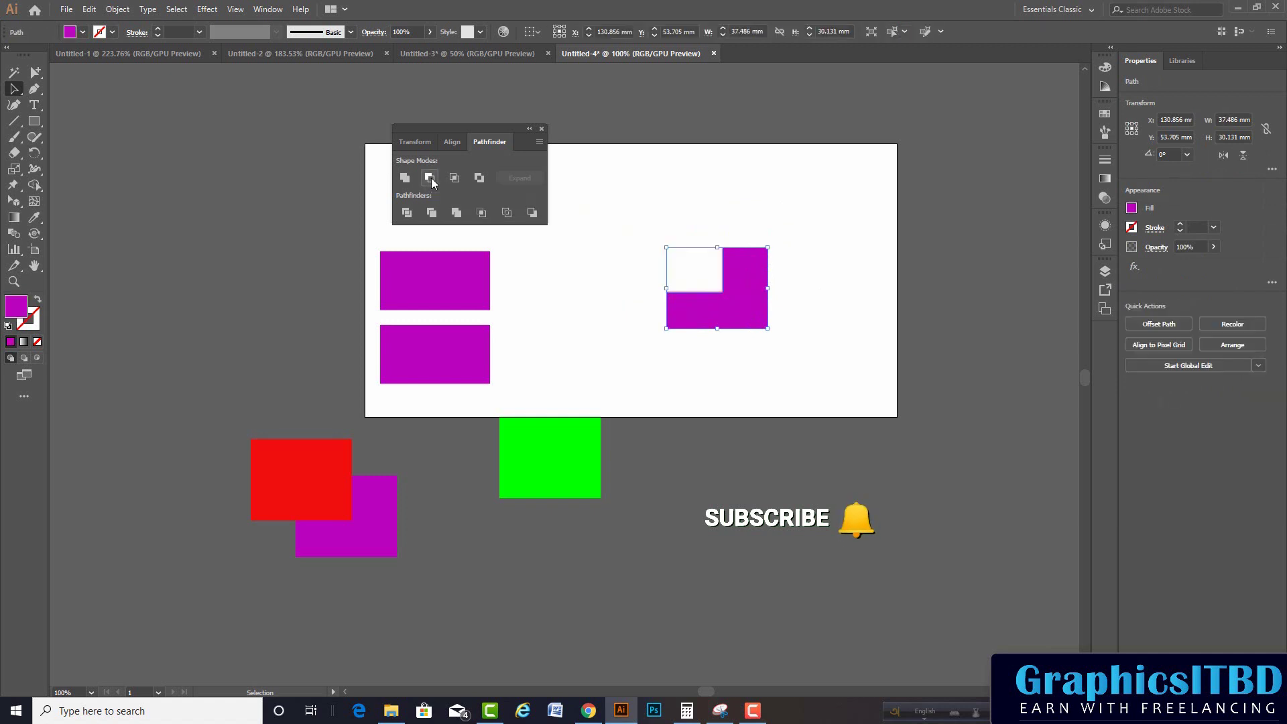
key("ctrl+z")
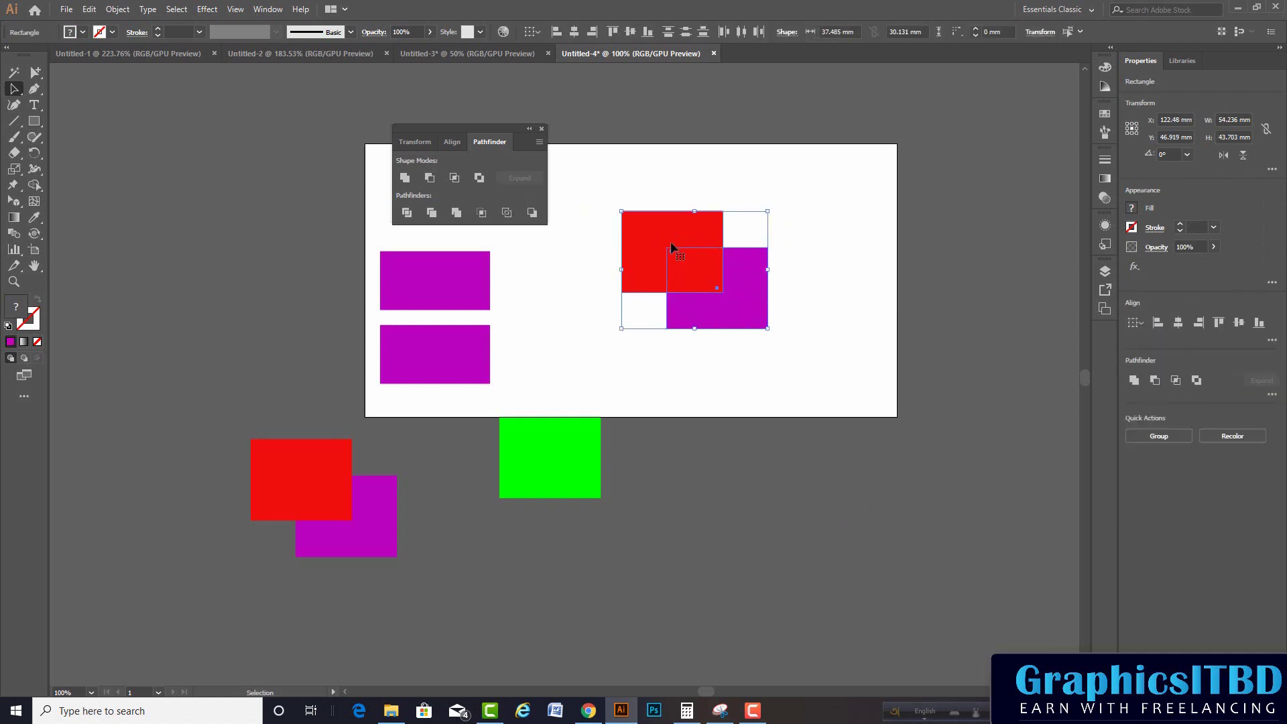
Step: Reselect red and purple, apply Minus Front again, and undo the subtraction
left_click(793, 240)
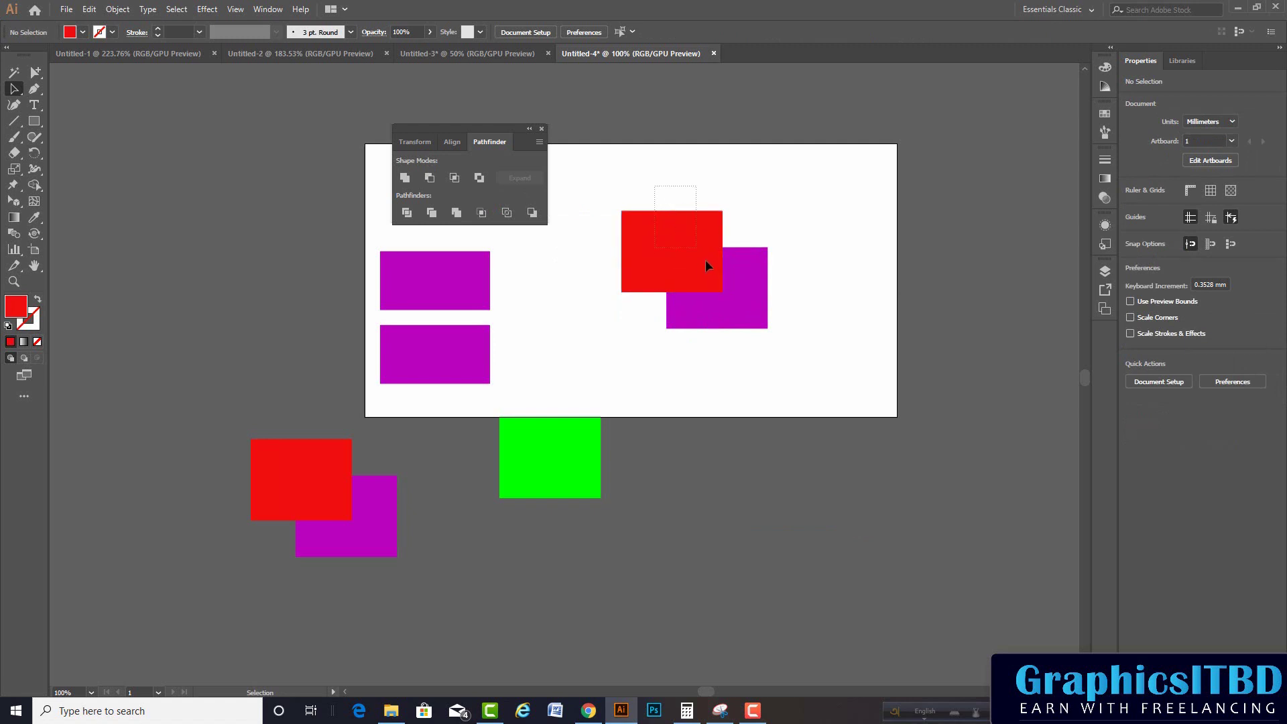
left_click_drag(729, 303, 731, 301)
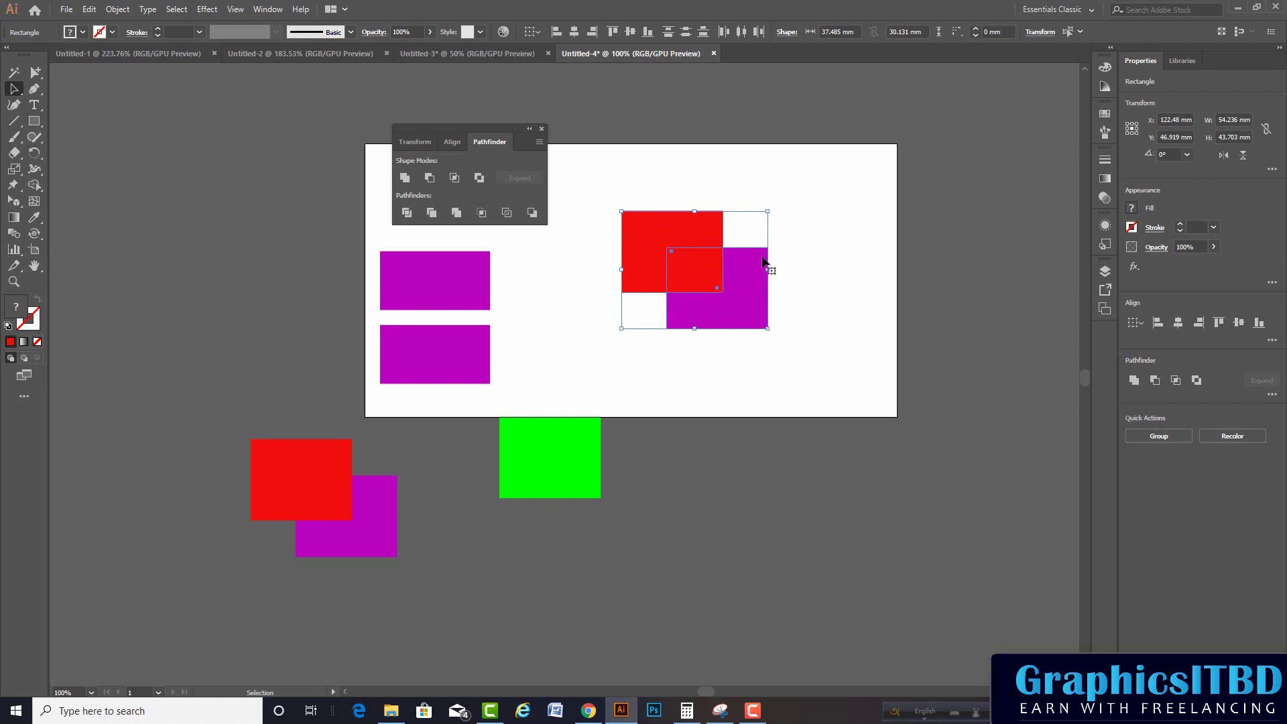
left_click(810, 233)
left_click(742, 304)
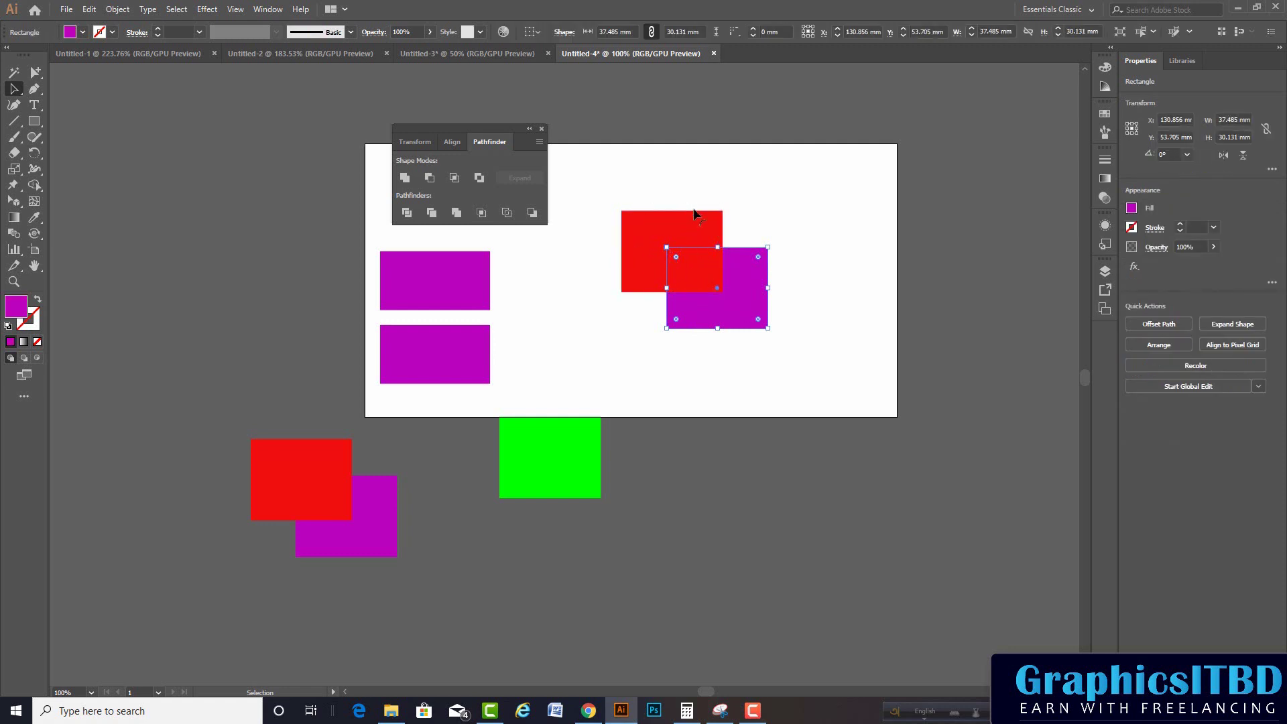
left_click_drag(802, 179, 663, 329)
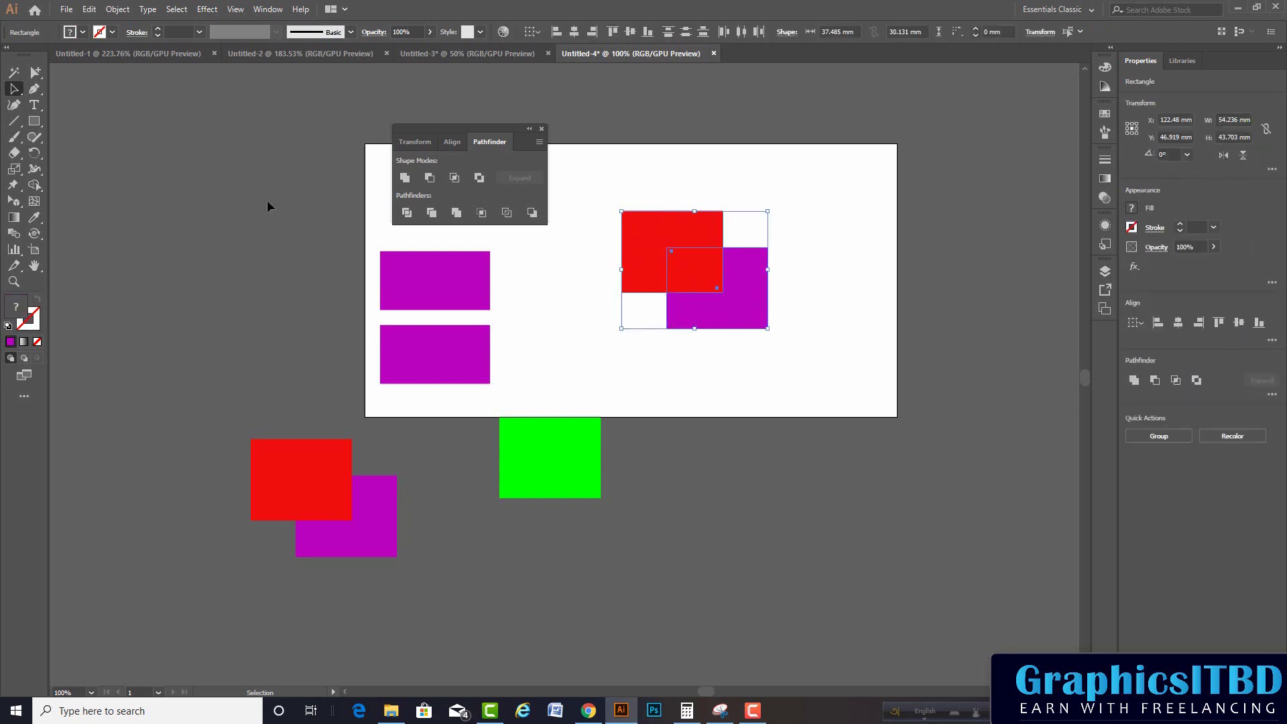
left_click(429, 178)
left_click(841, 258)
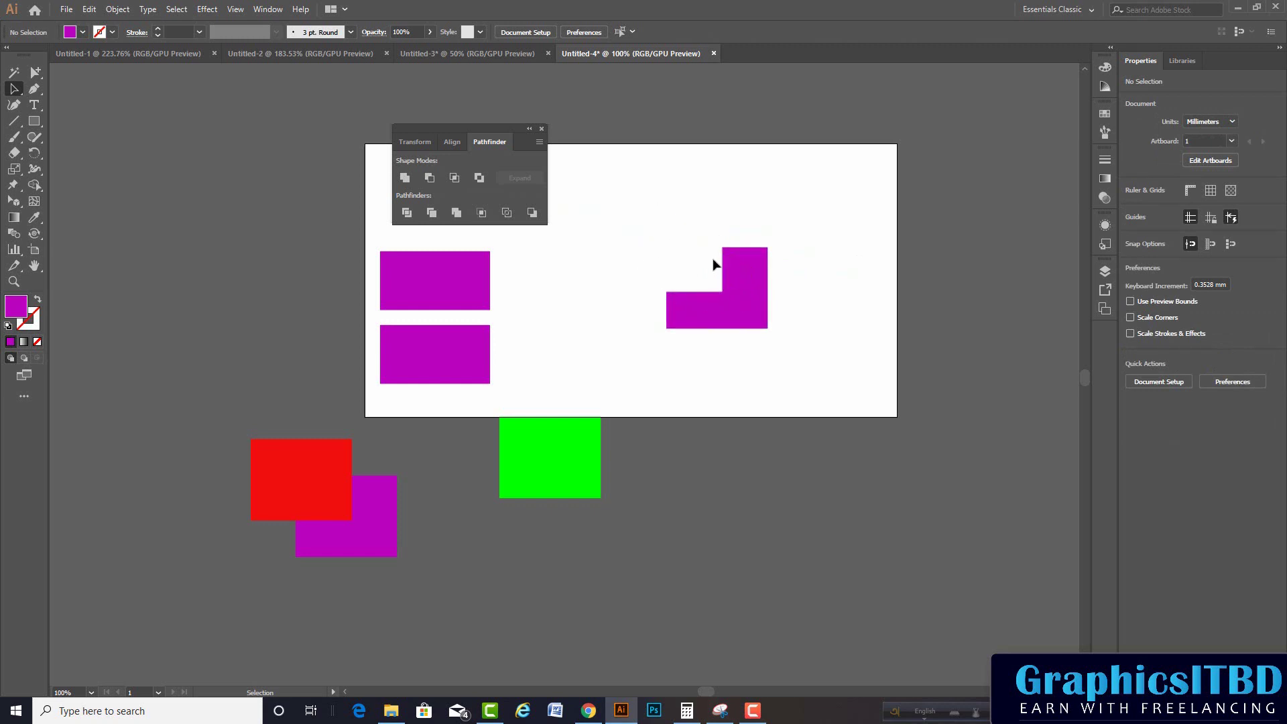
key("ctrl+z")
Step: Bring the purple rectangle to front, then Minus Front to cut it from the red one
left_click(838, 309)
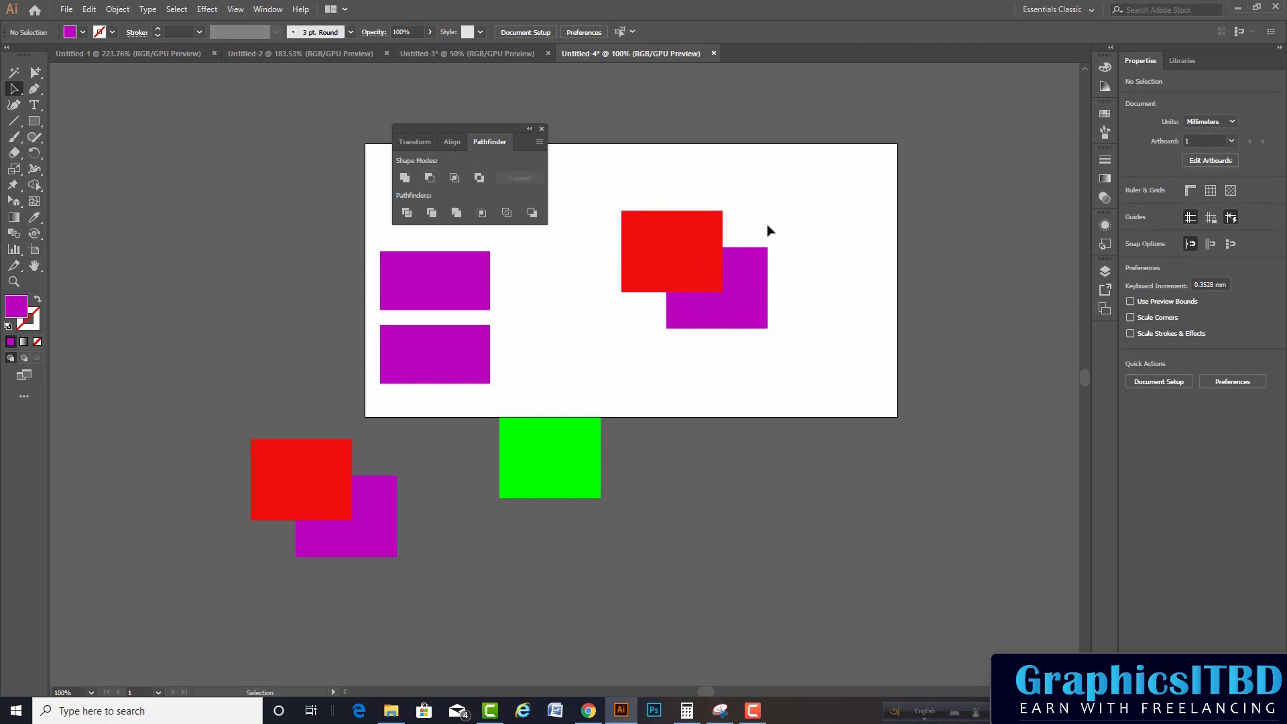
left_click(754, 254)
right_click(742, 280)
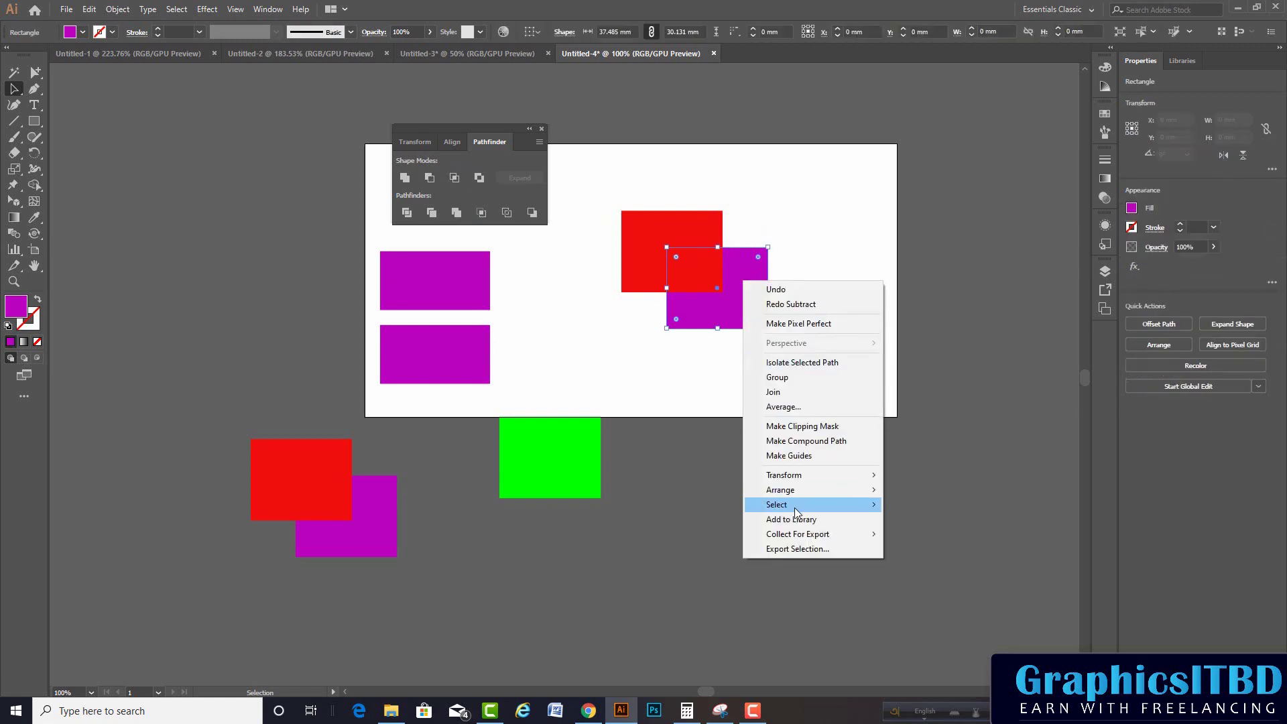
mouse_move(810, 490)
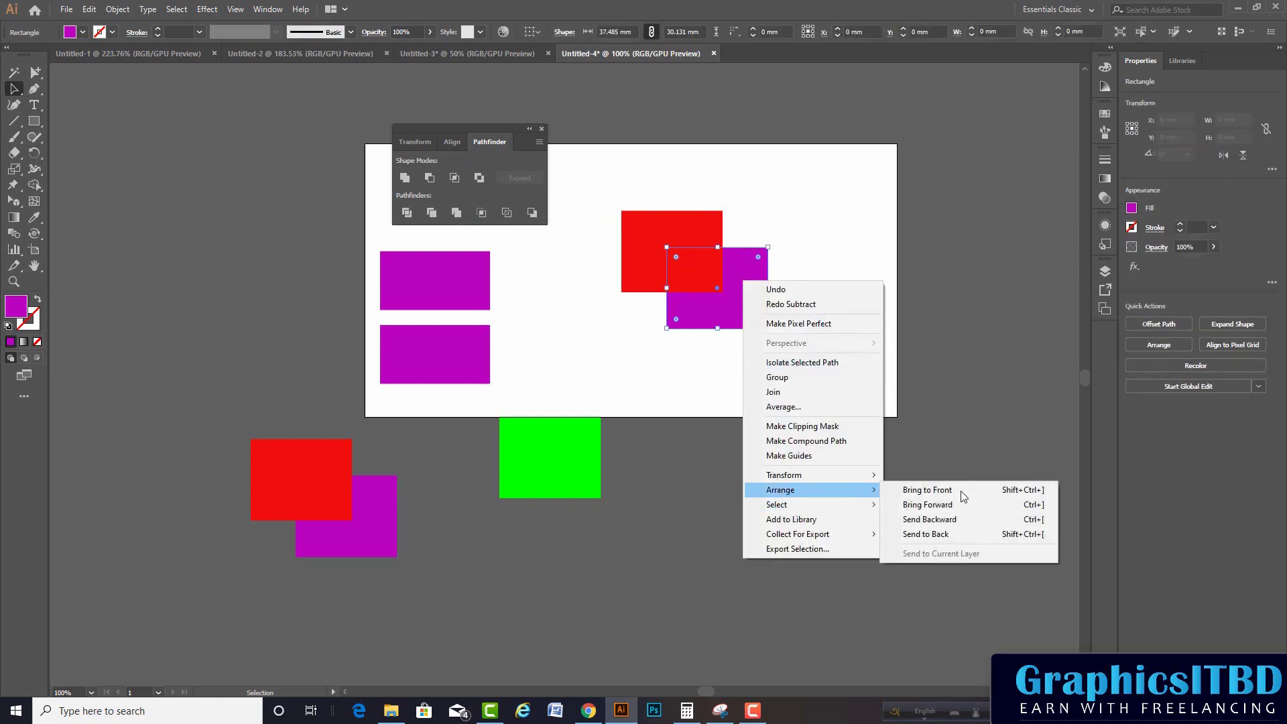
left_click(951, 491)
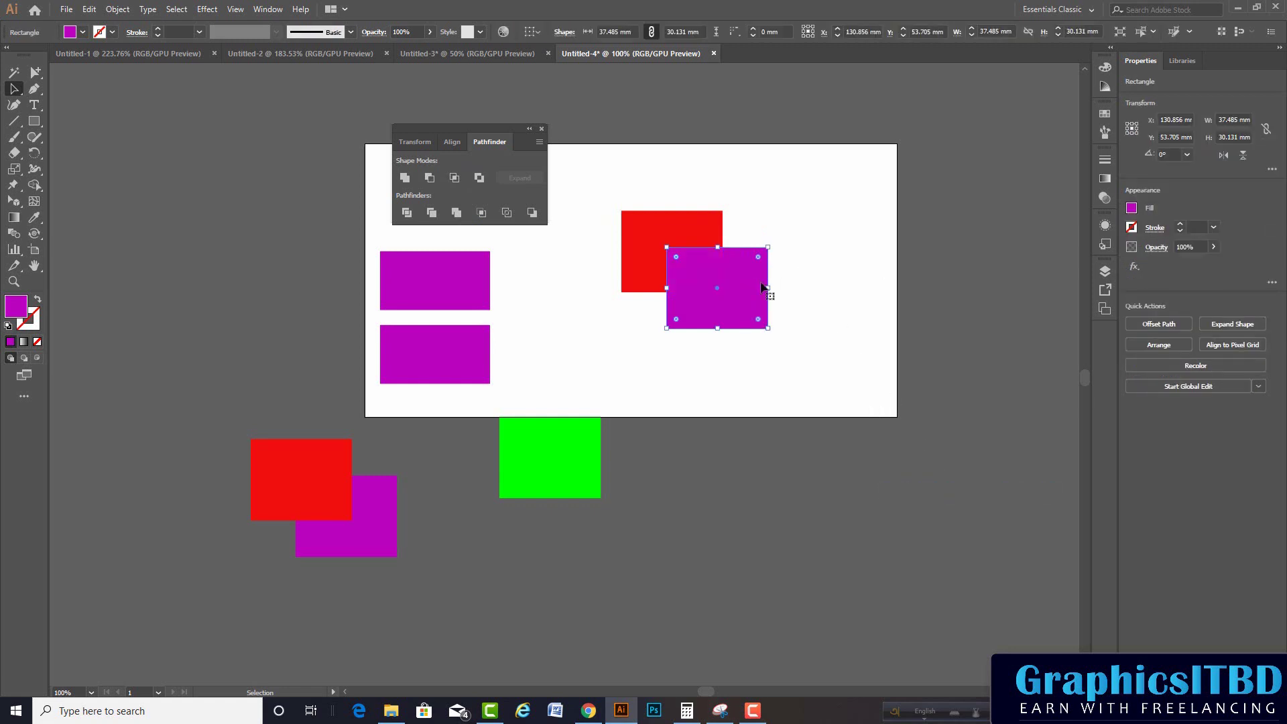
left_click_drag(802, 186, 664, 337)
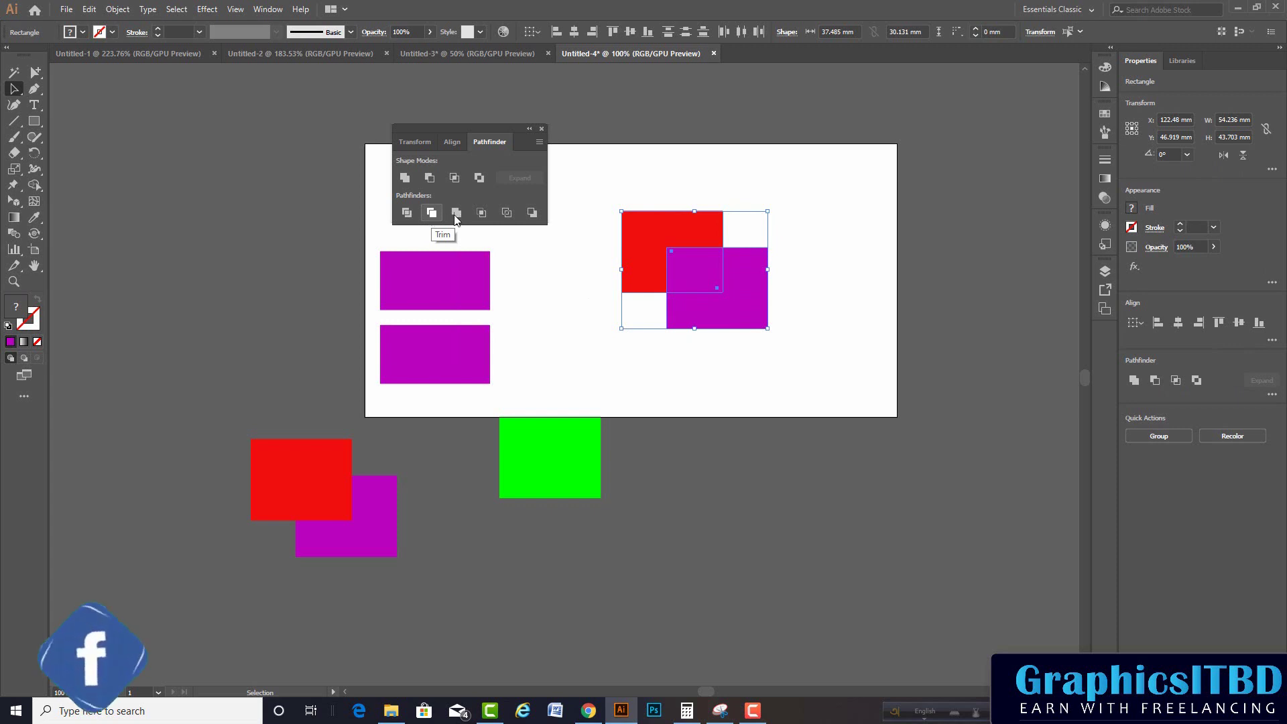
left_click(430, 179)
left_click(749, 298)
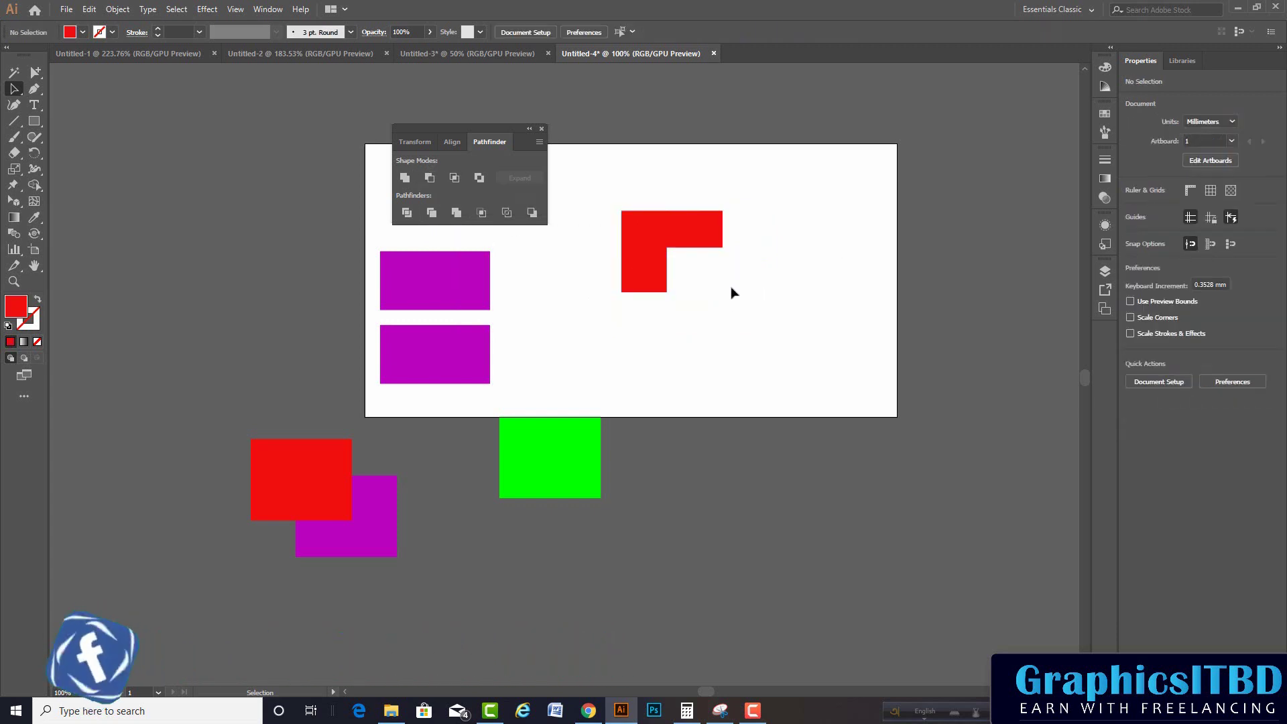
key("ctrl+z")
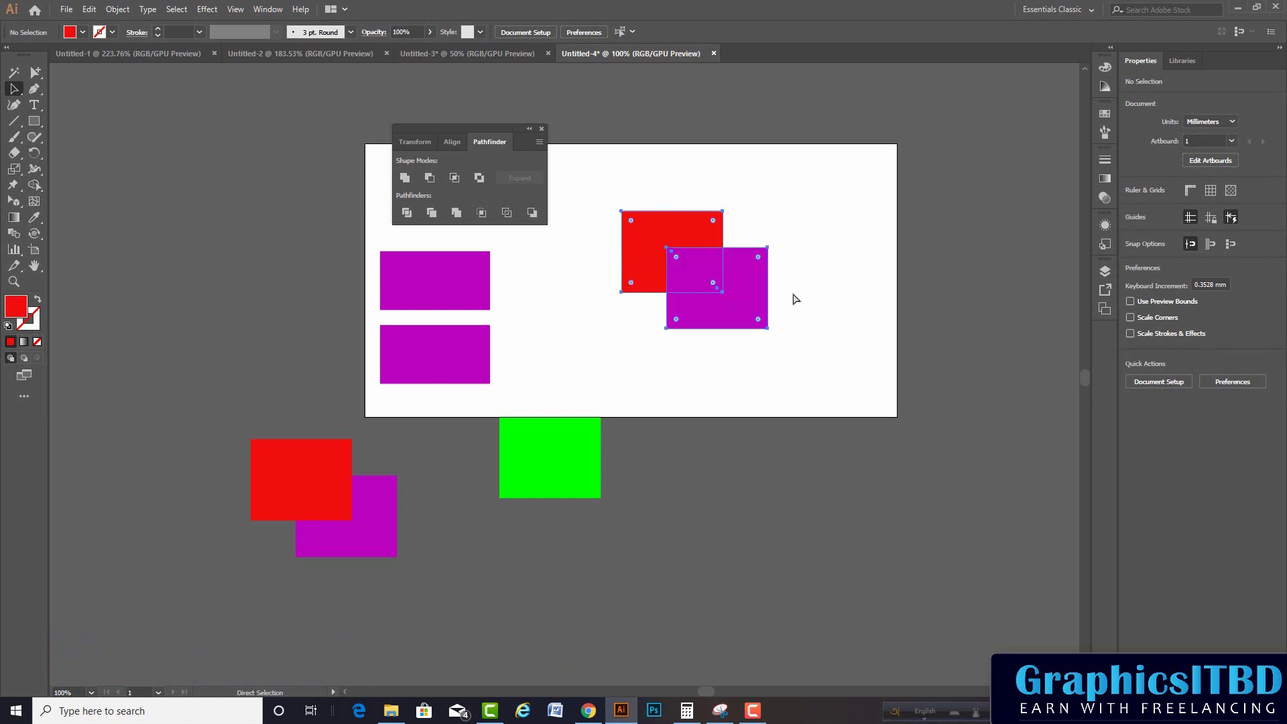
left_click(882, 249)
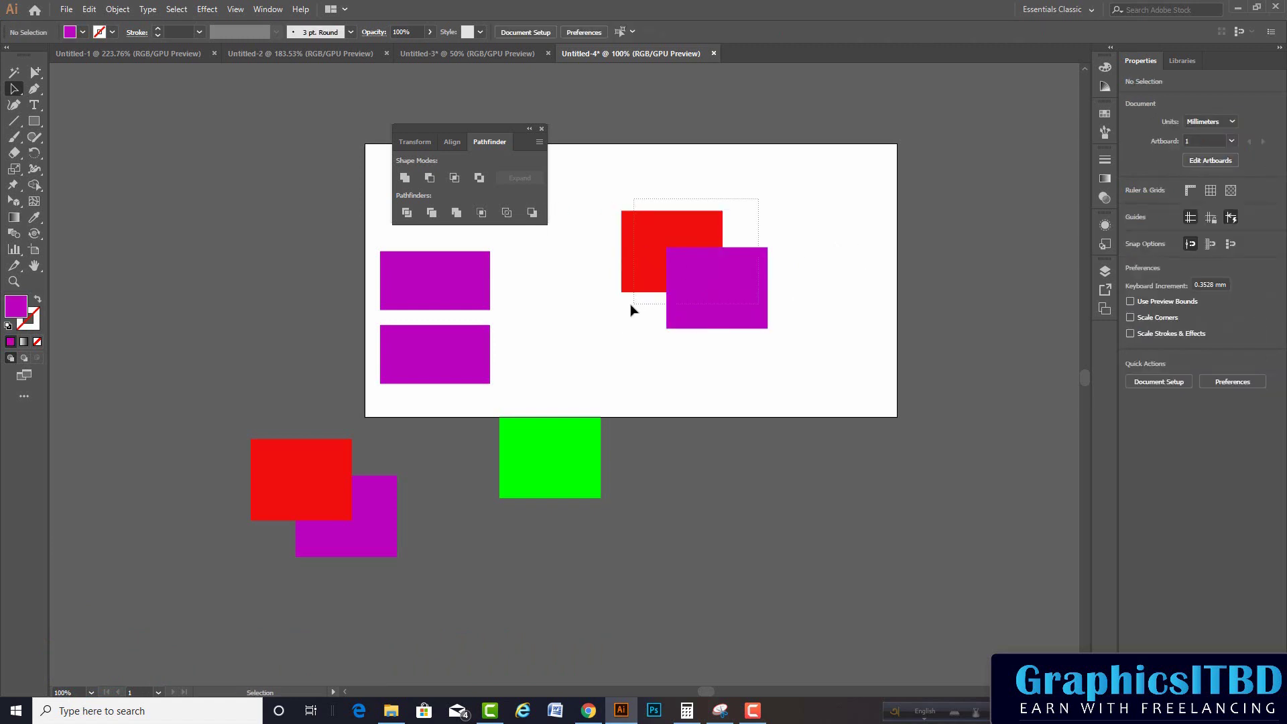
left_click_drag(763, 221, 632, 308)
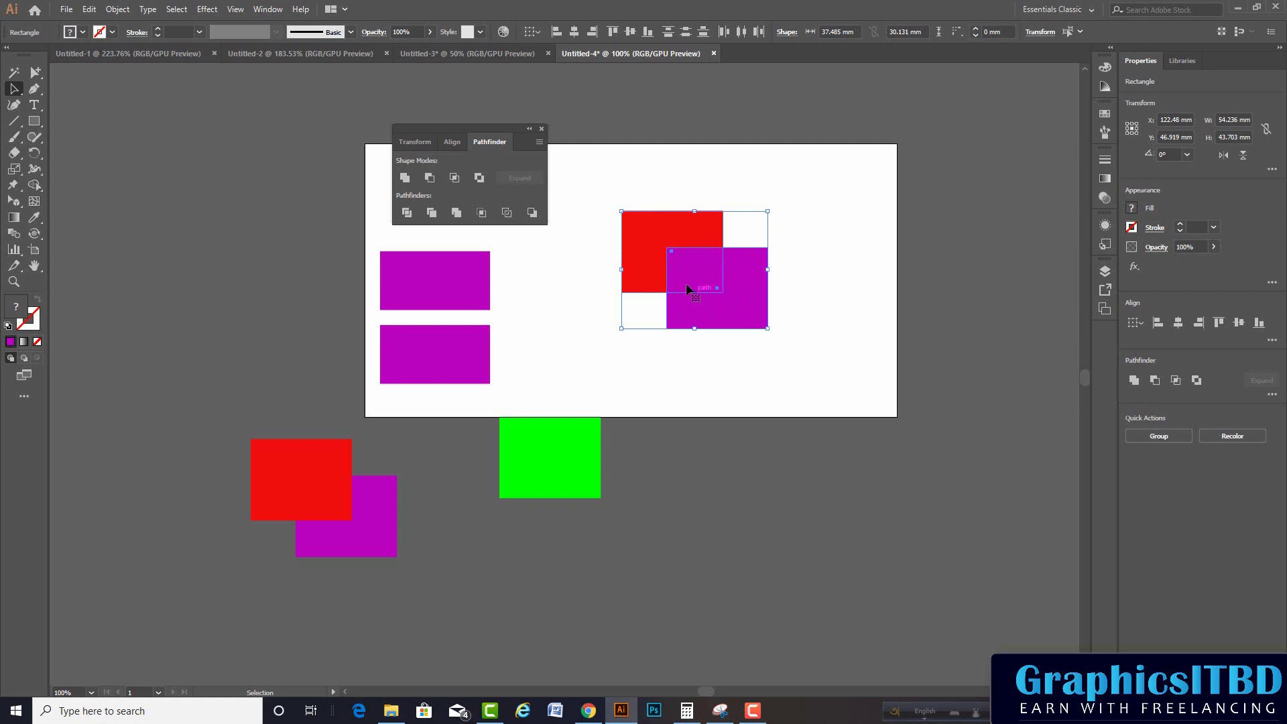
left_click(480, 178)
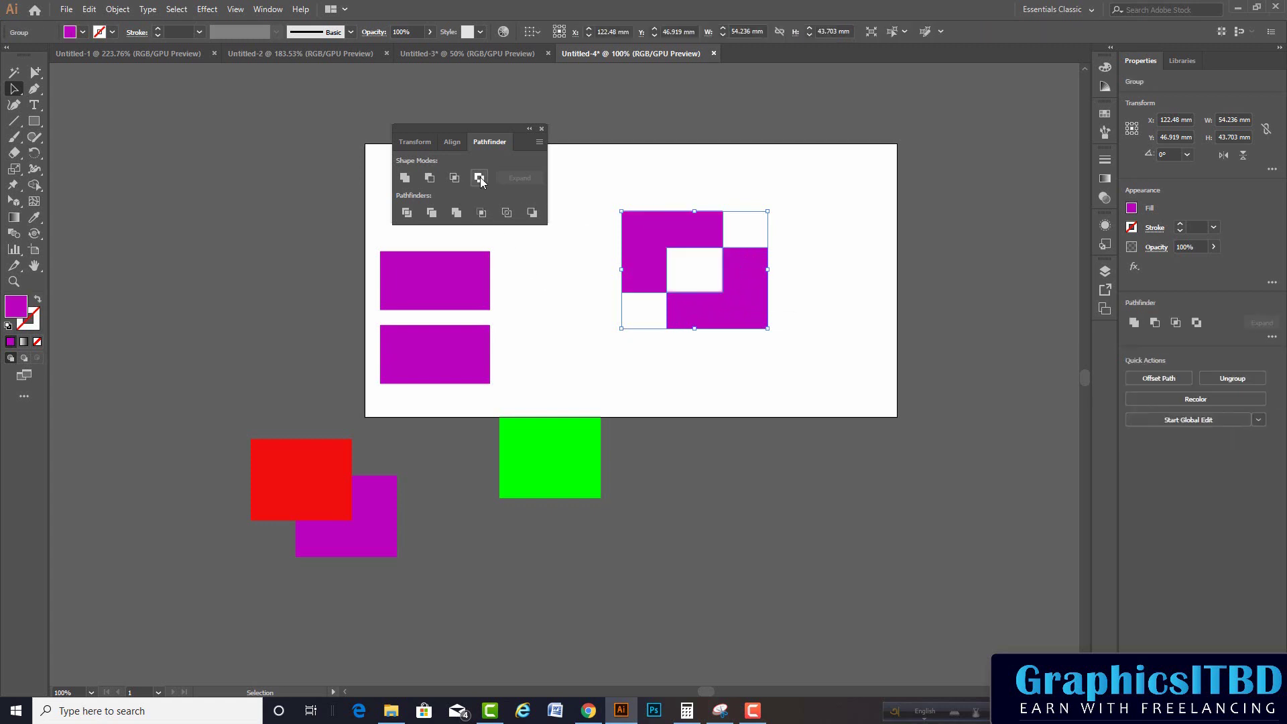
left_click(825, 292)
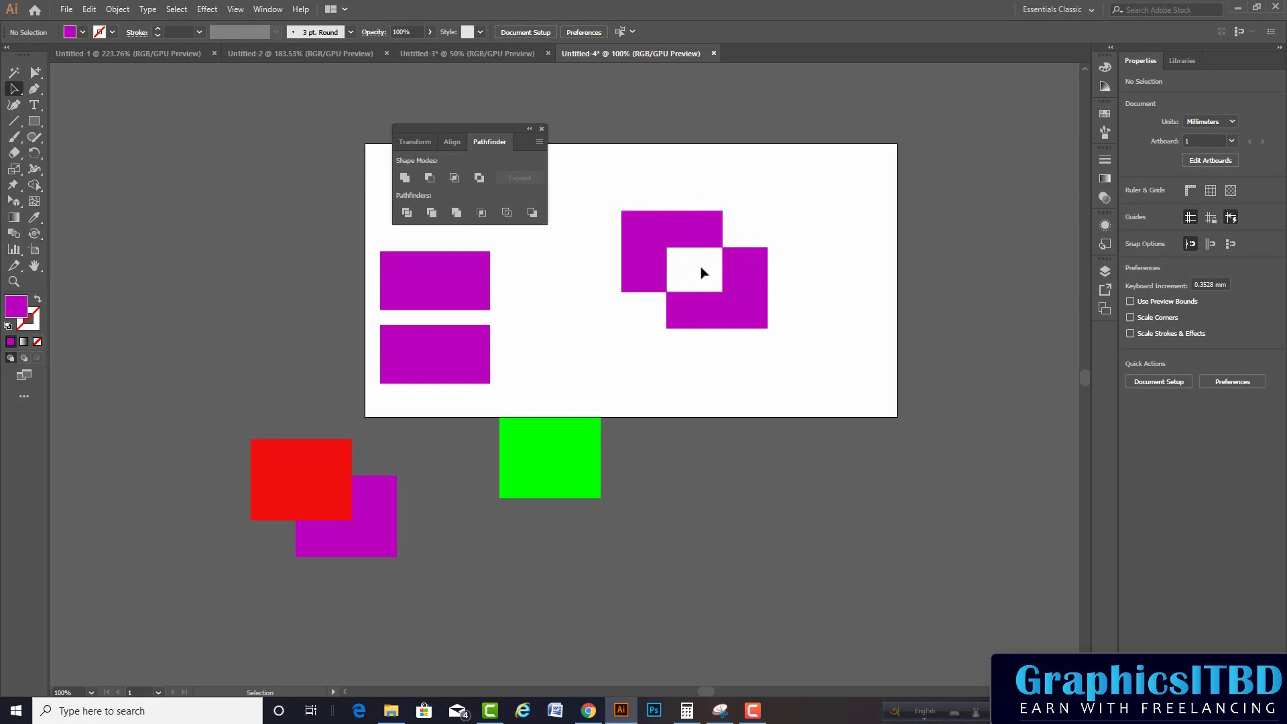
key("ctrl+z")
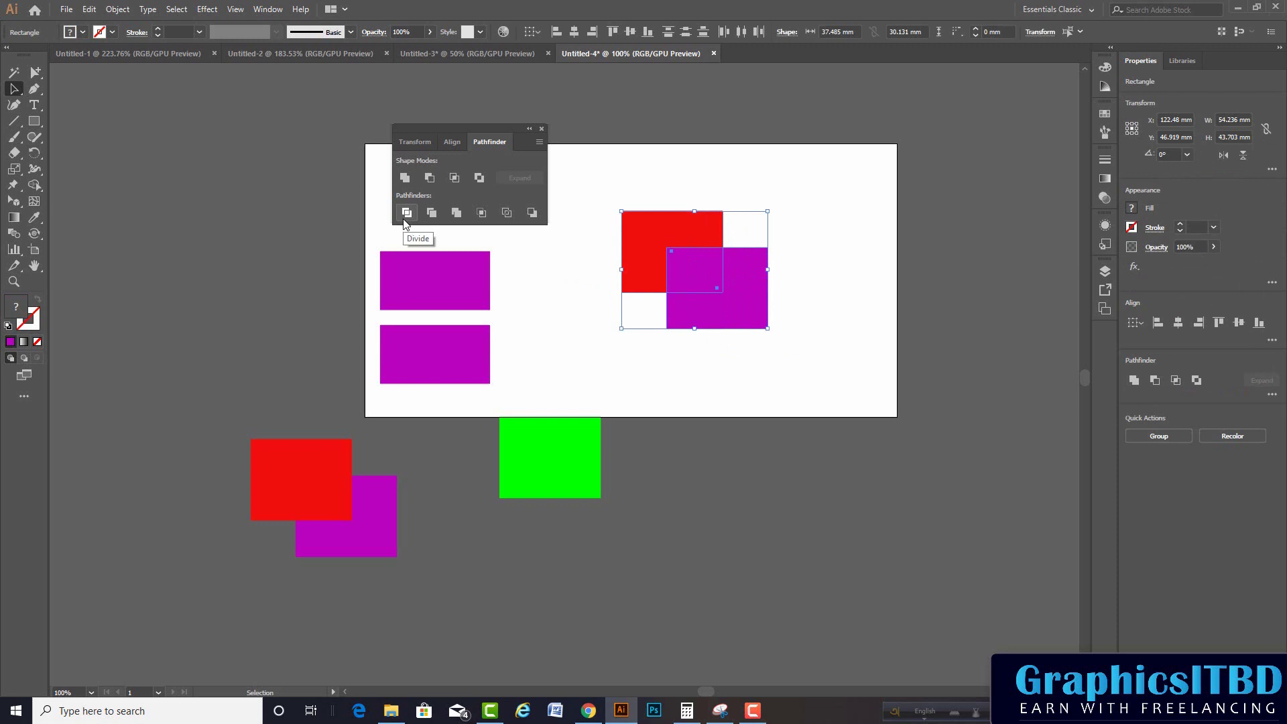
Step: Place a copy of the green square over the purple rectangle's lower right, then select all three shapes
left_click(819, 326)
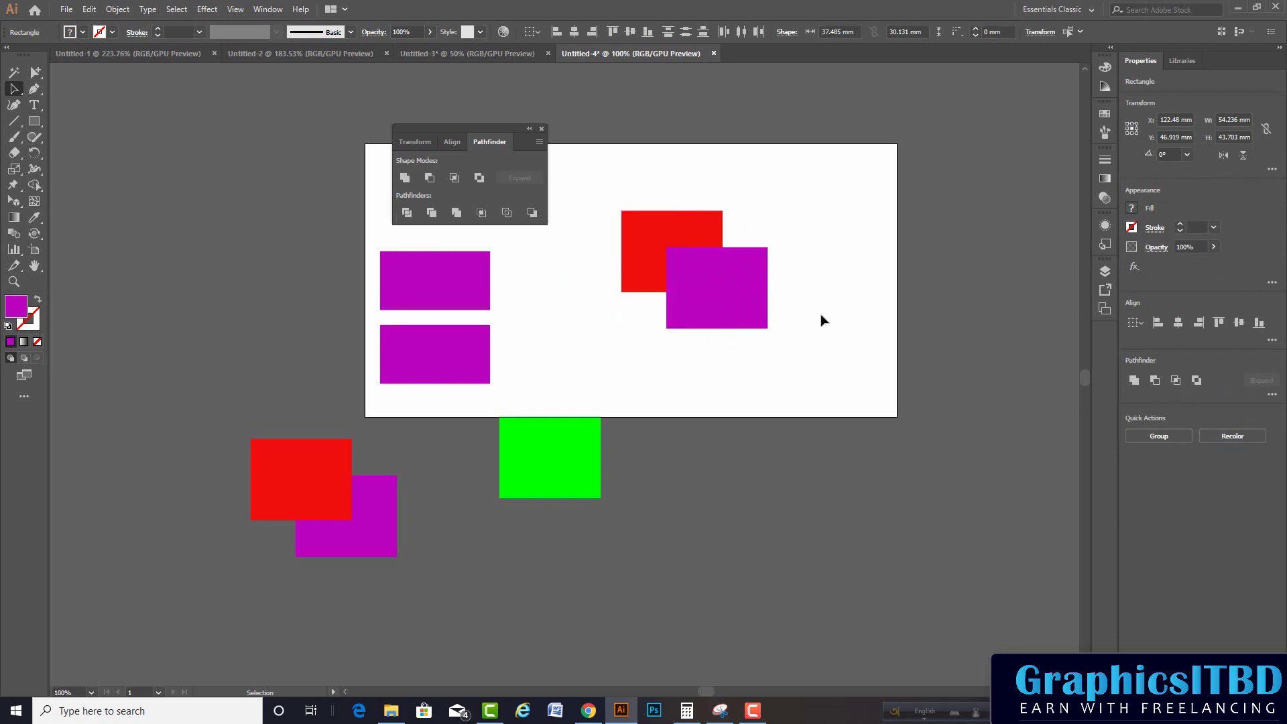
left_click_drag(577, 484, 794, 347)
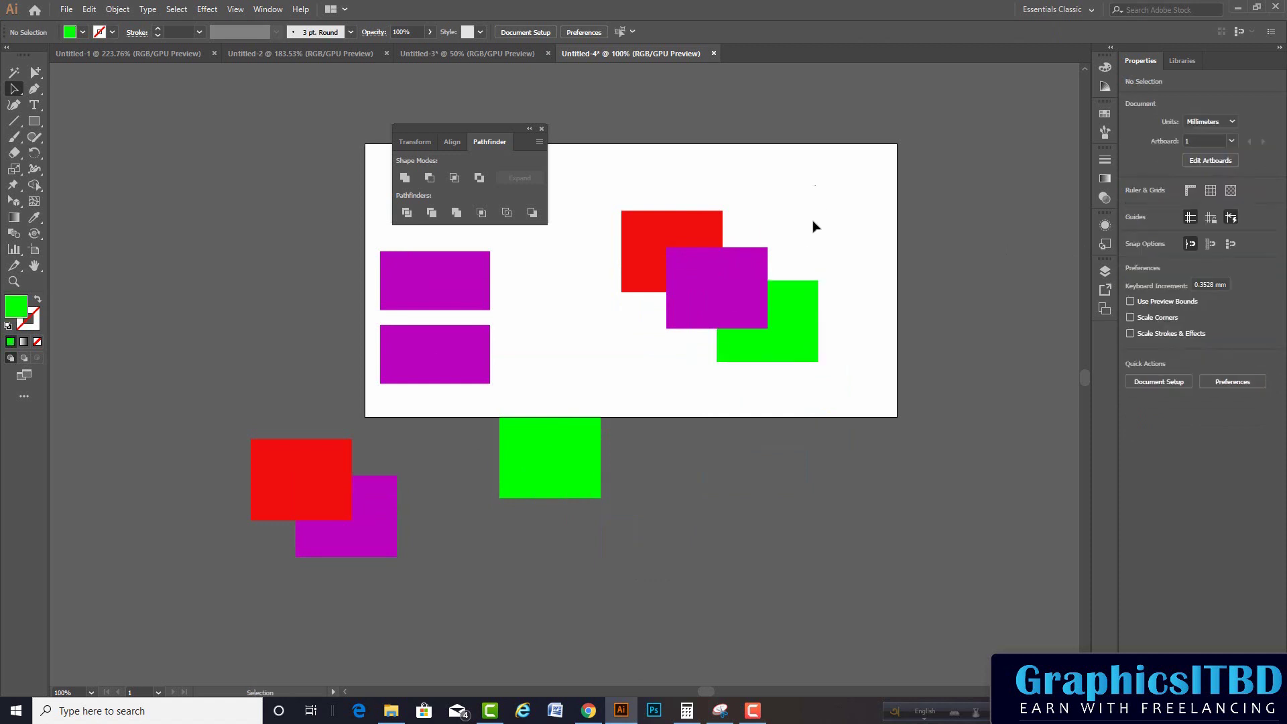
left_click_drag(819, 187, 621, 382)
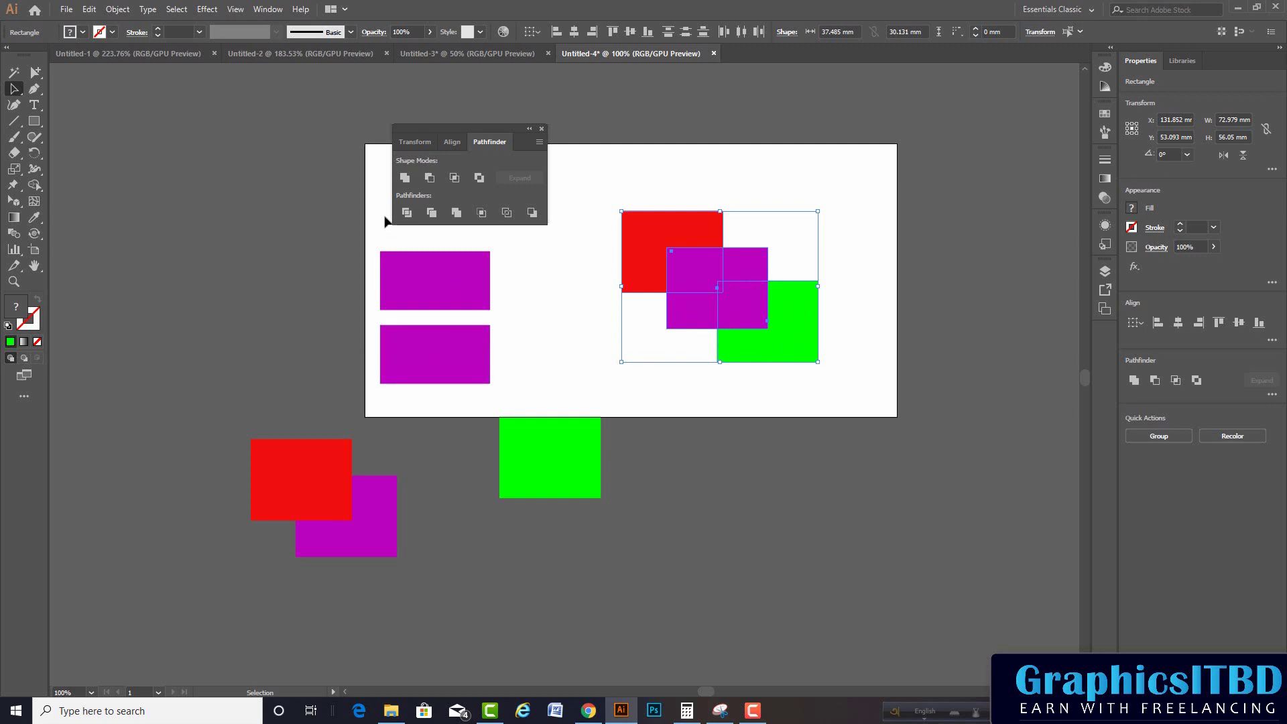
Step: Apply Pathfinder Divide to the overlapping shapes and ungroup the resulting pieces
left_click(407, 213)
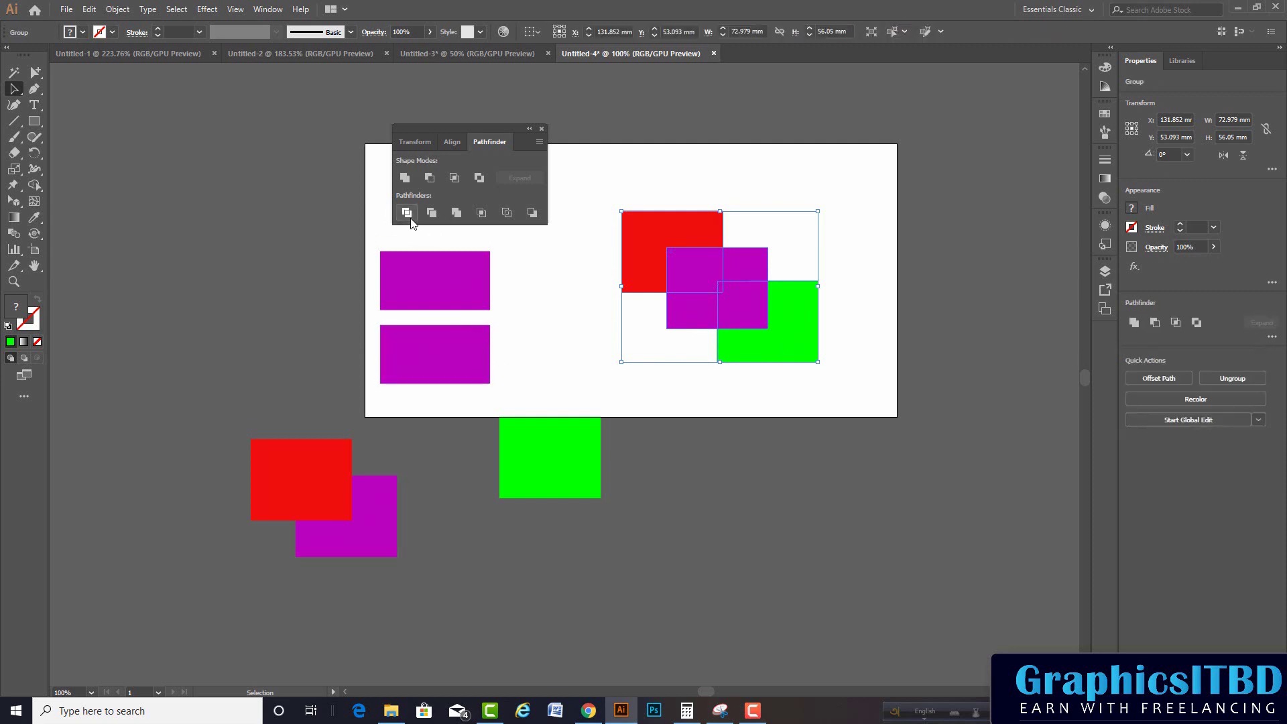
left_click(907, 352)
left_click(701, 229)
right_click(682, 250)
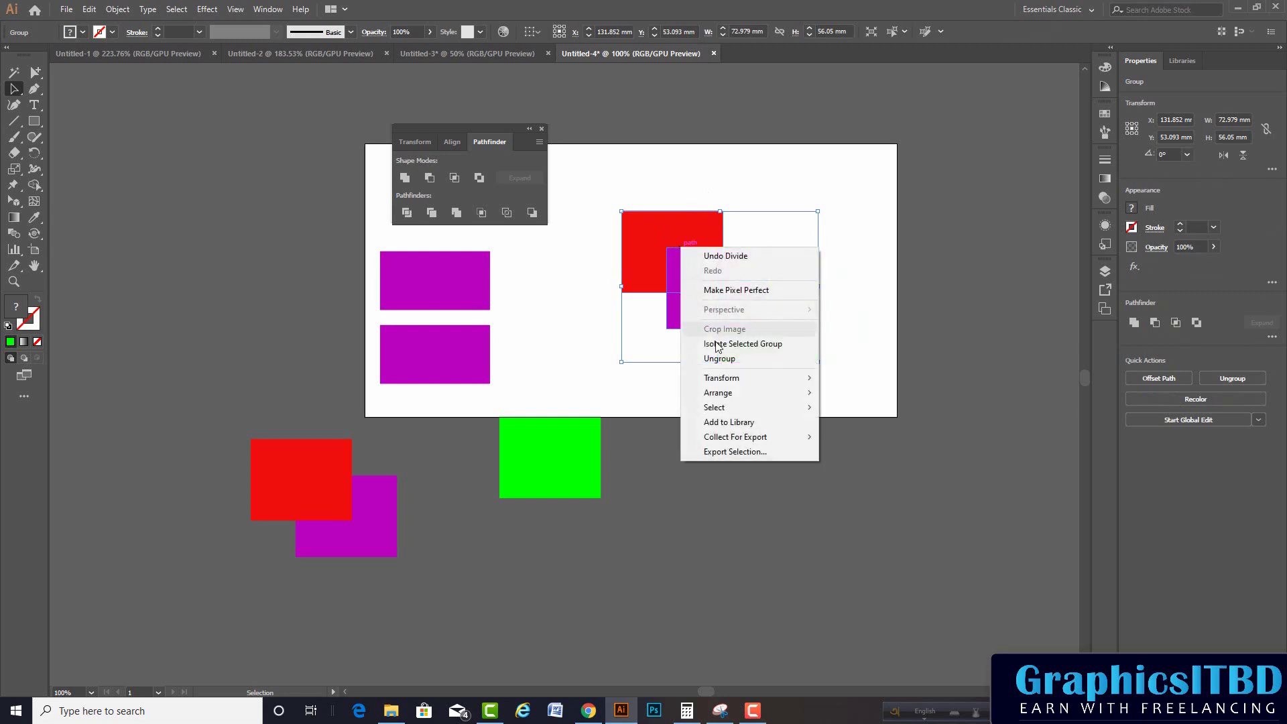
left_click(710, 356)
left_click(695, 381)
Step: Pull the divided red, purple and green pieces apart to inspect them
left_click_drag(657, 235, 621, 207)
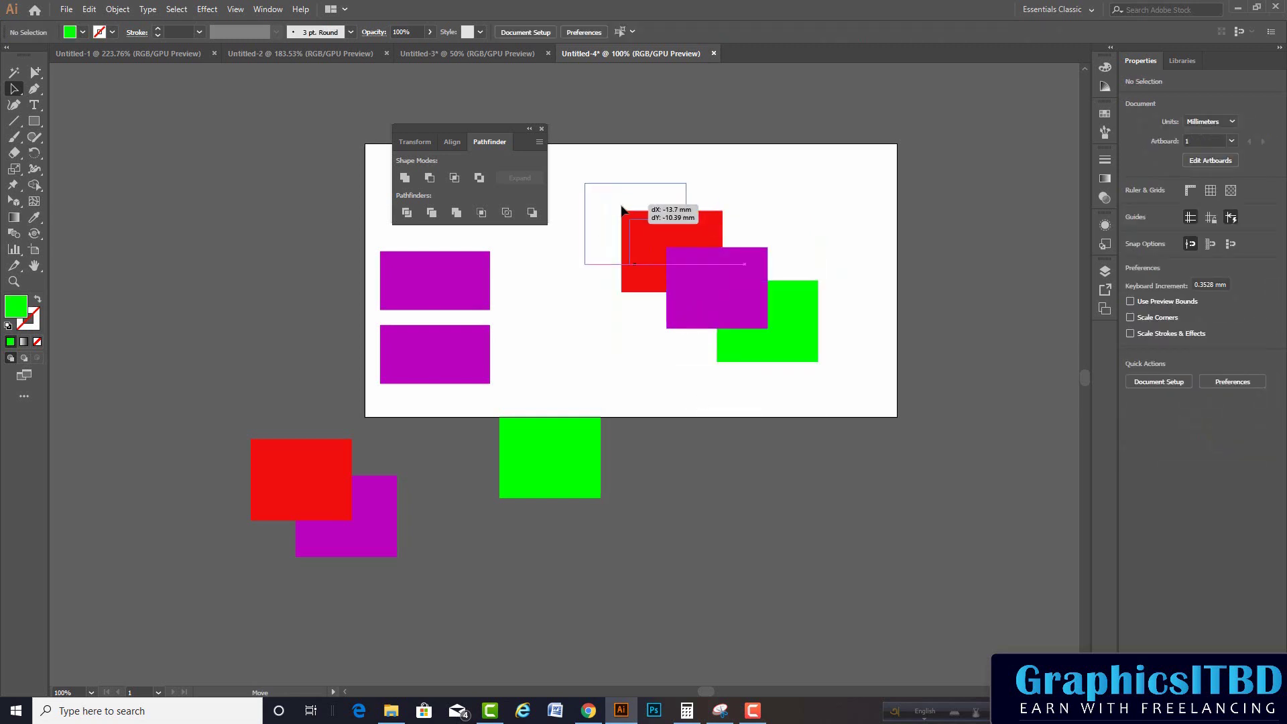
left_click_drag(693, 276, 725, 214)
left_click_drag(737, 268, 780, 212)
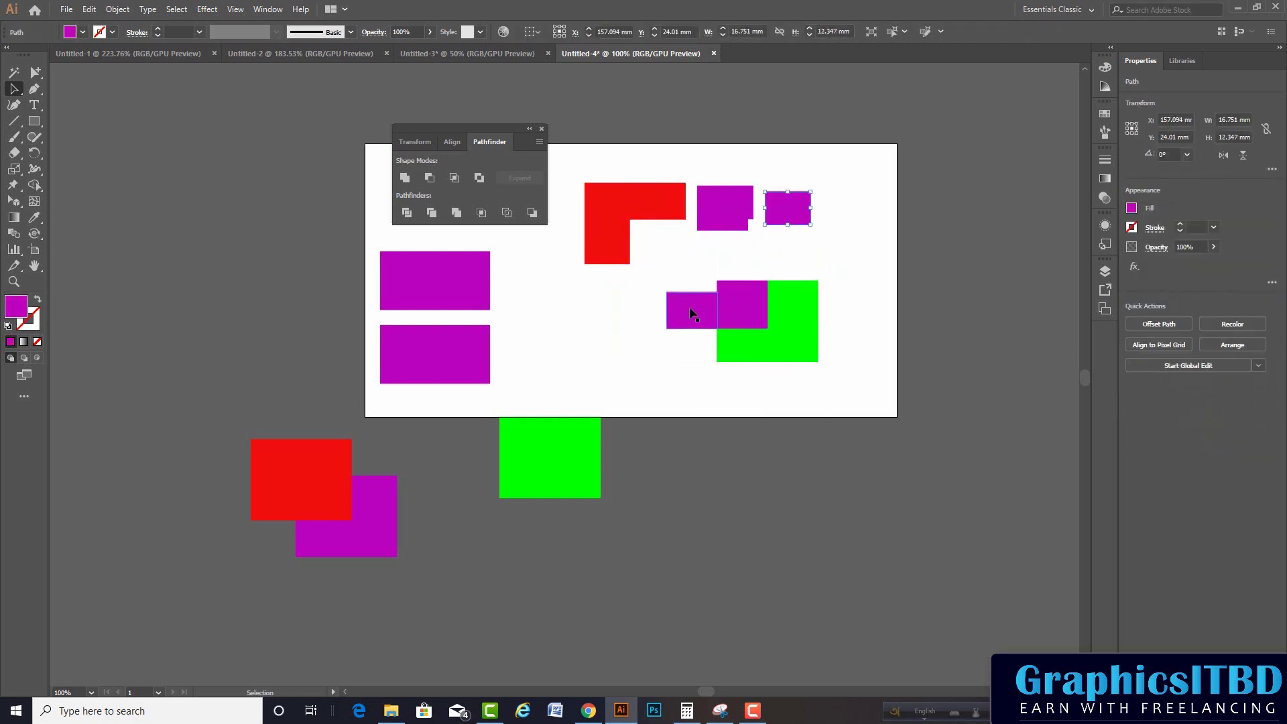
left_click_drag(690, 310, 639, 317)
left_click_drag(741, 300, 724, 282)
left_click_drag(791, 319, 828, 348)
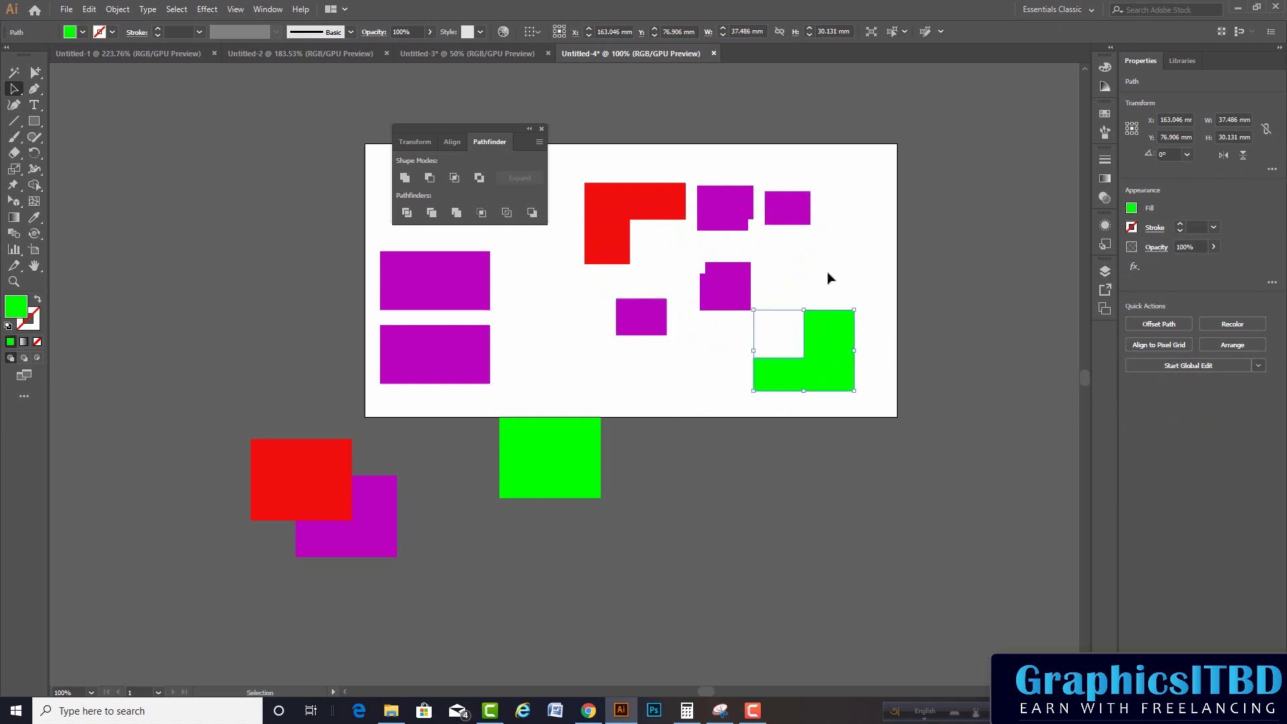
left_click(890, 239)
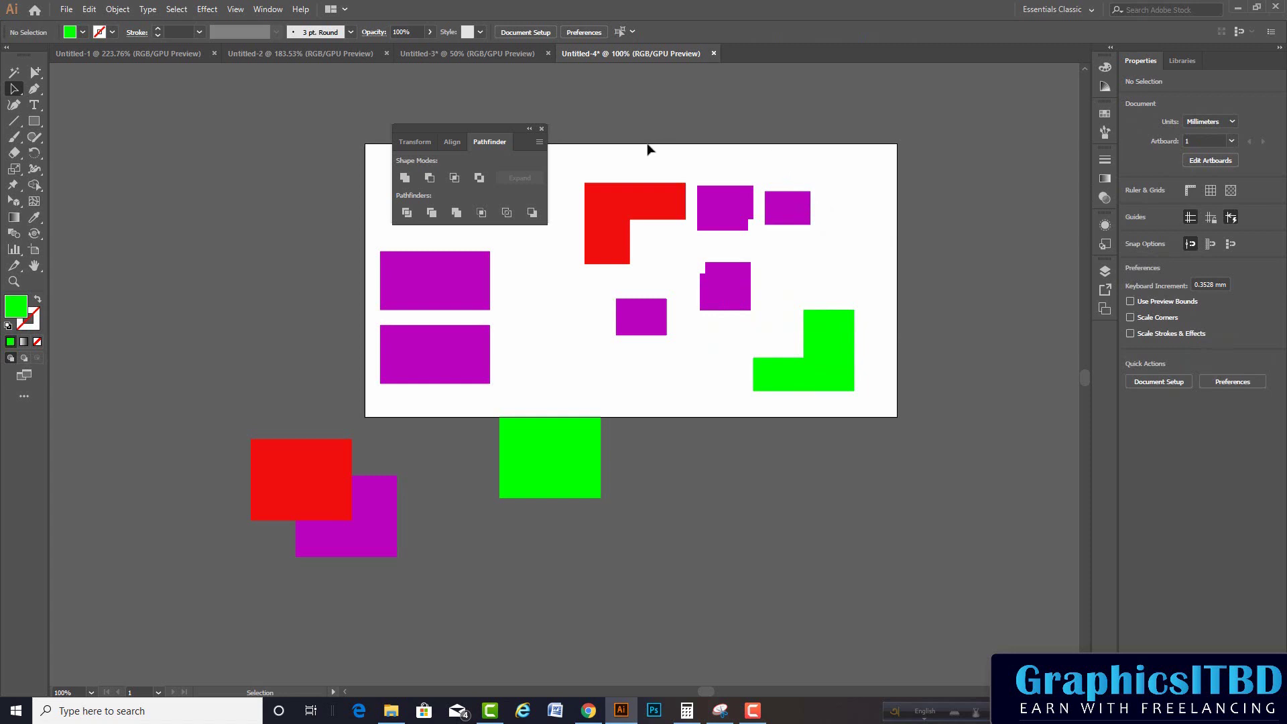
Step: Move the green rectangle below the artboard beside the other green square
left_click_drag(647, 147, 878, 351)
left_click(884, 349)
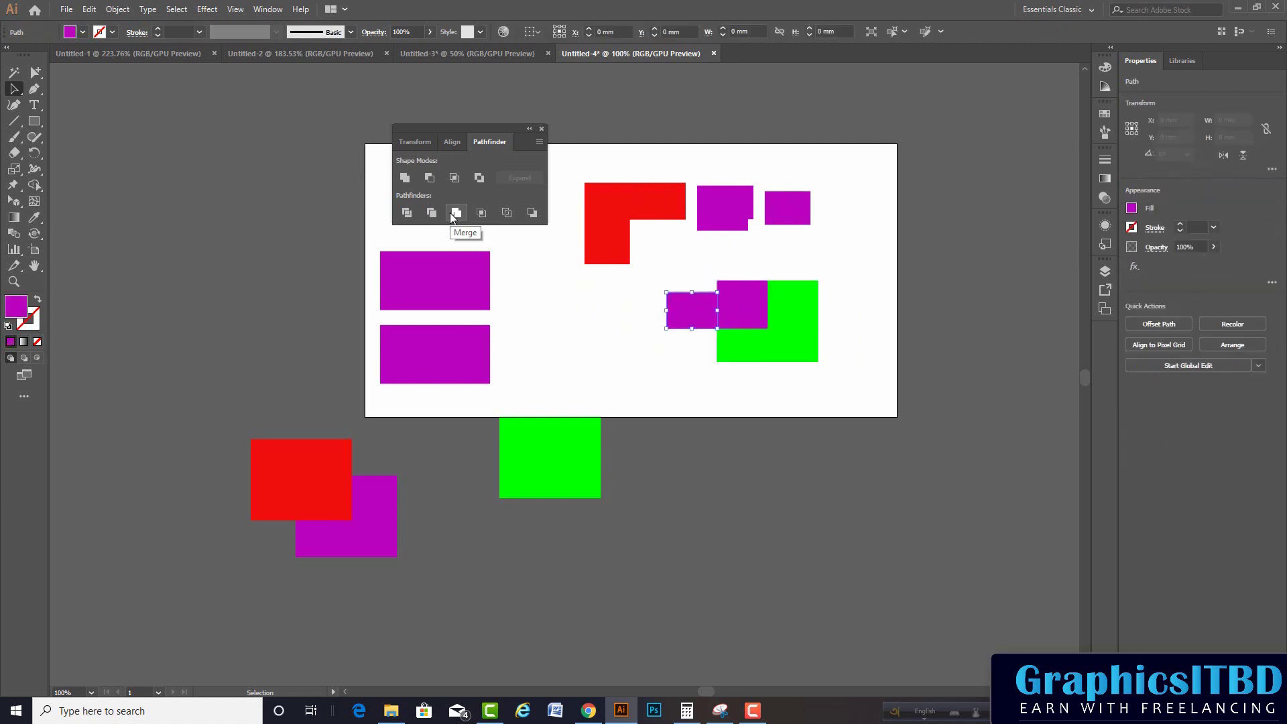
left_click_drag(815, 329, 714, 474)
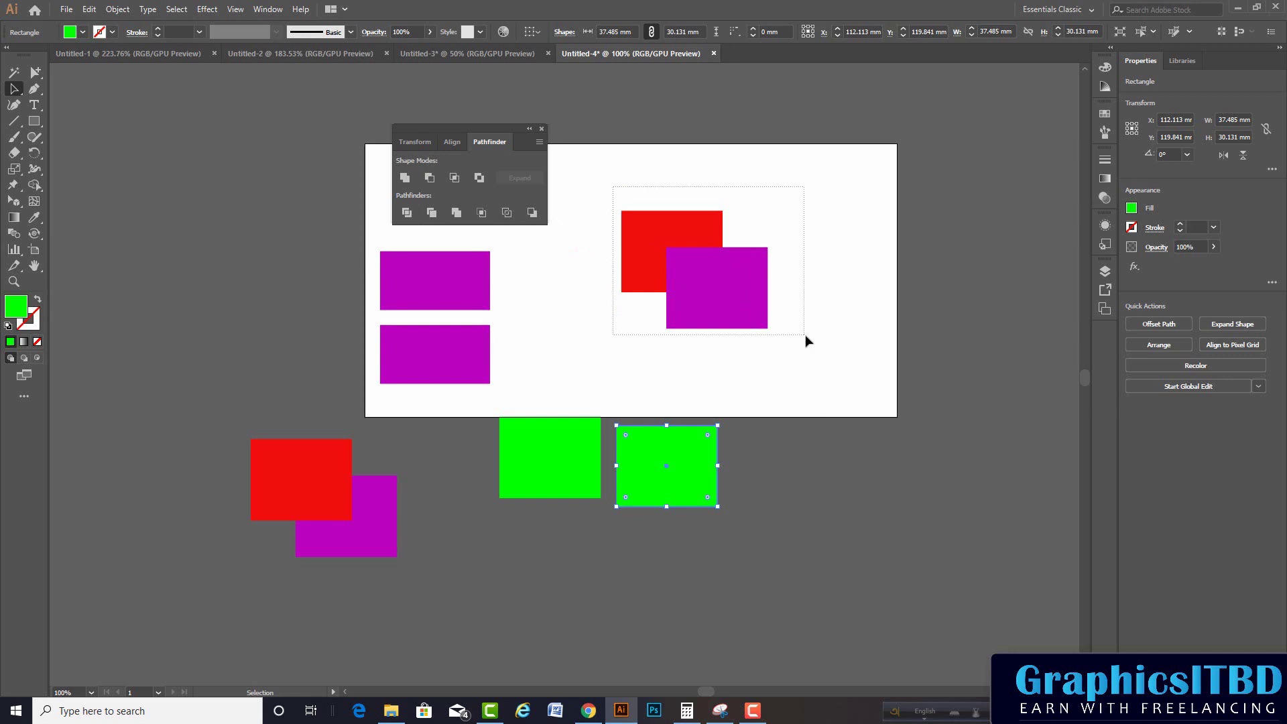
Step: Apply Pathfinder Trim to the red and purple rectangles and ungroup the result
left_click_drag(613, 192, 805, 340)
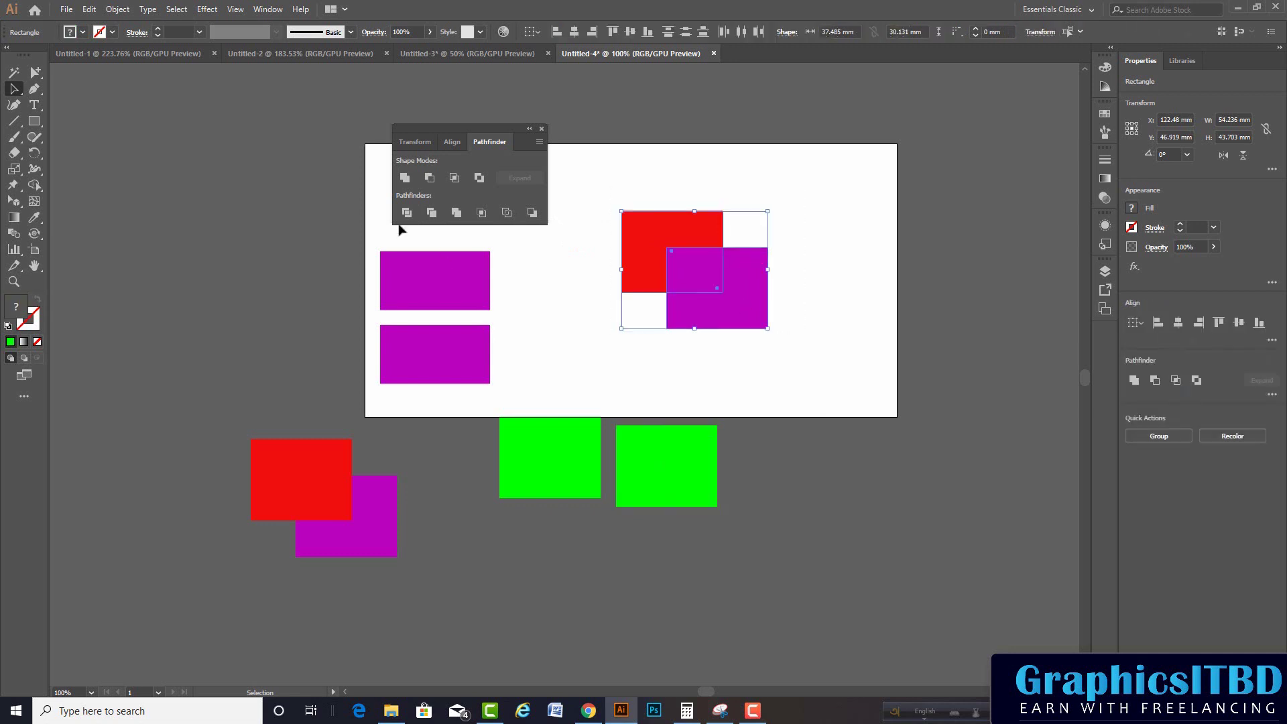
left_click(432, 213)
left_click(843, 233)
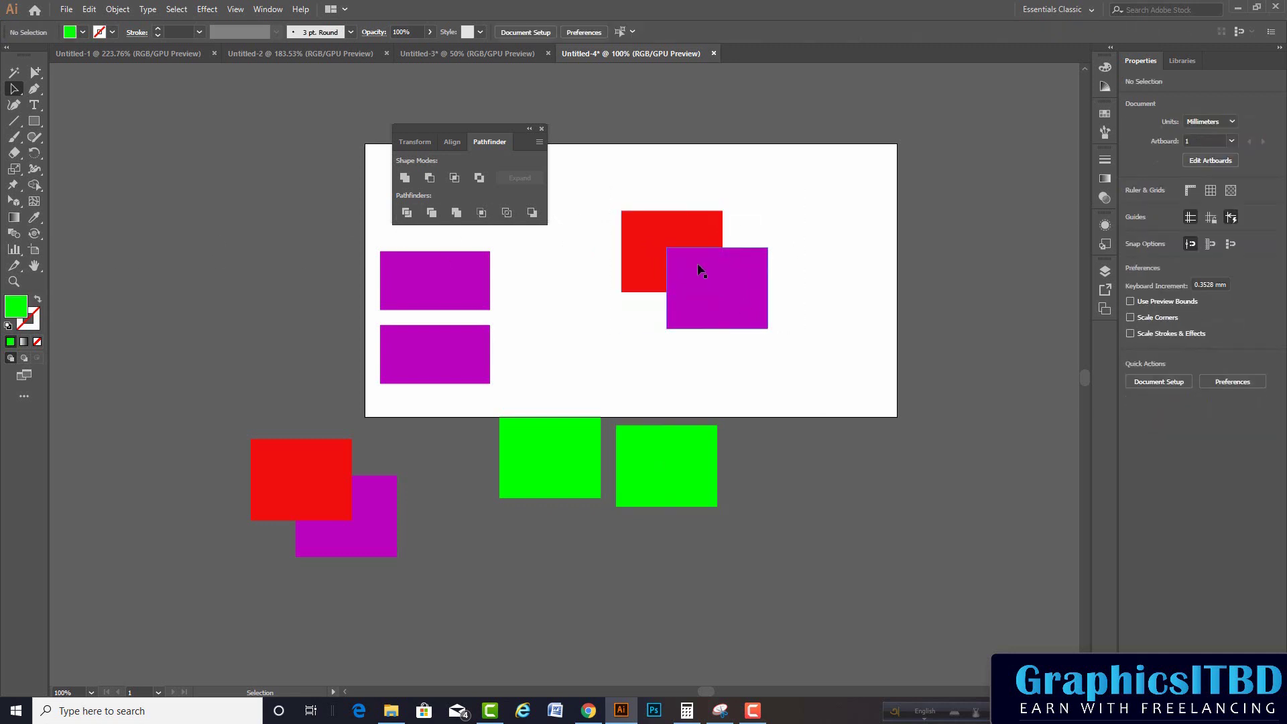
left_click(697, 263)
scroll(698, 263, "up", 1)
scroll(699, 268, "down", 1)
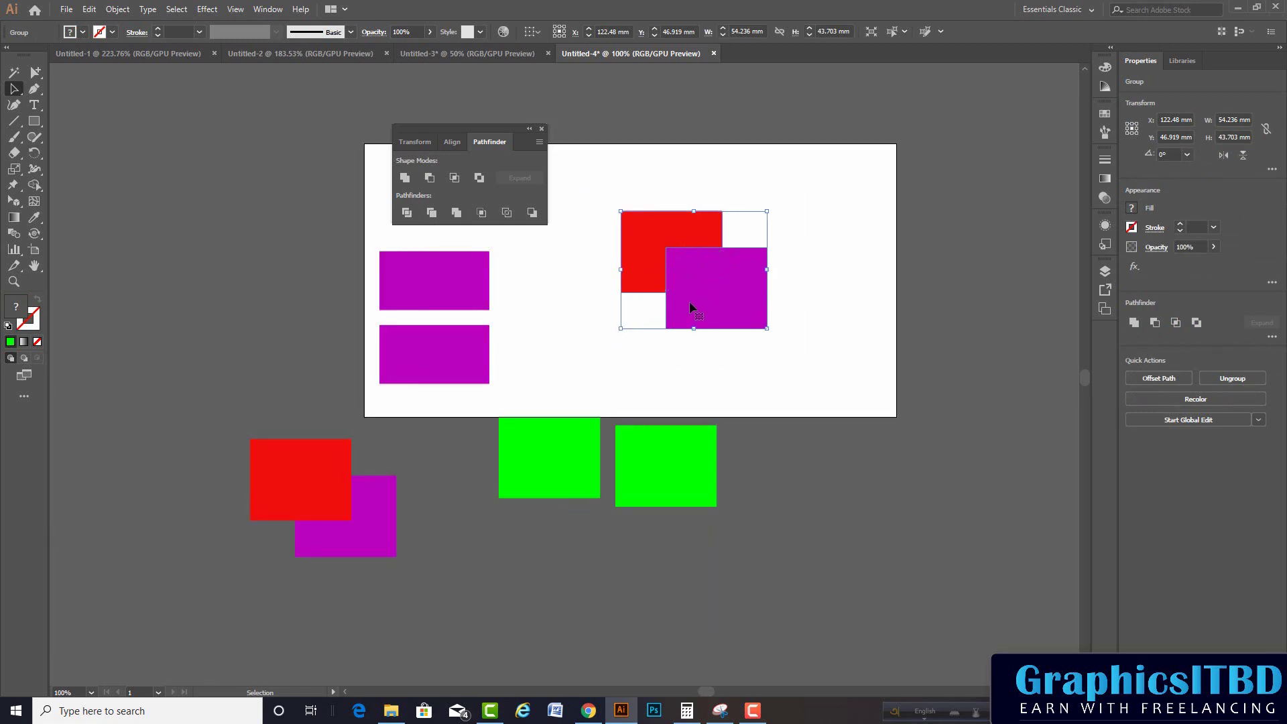
right_click(686, 260)
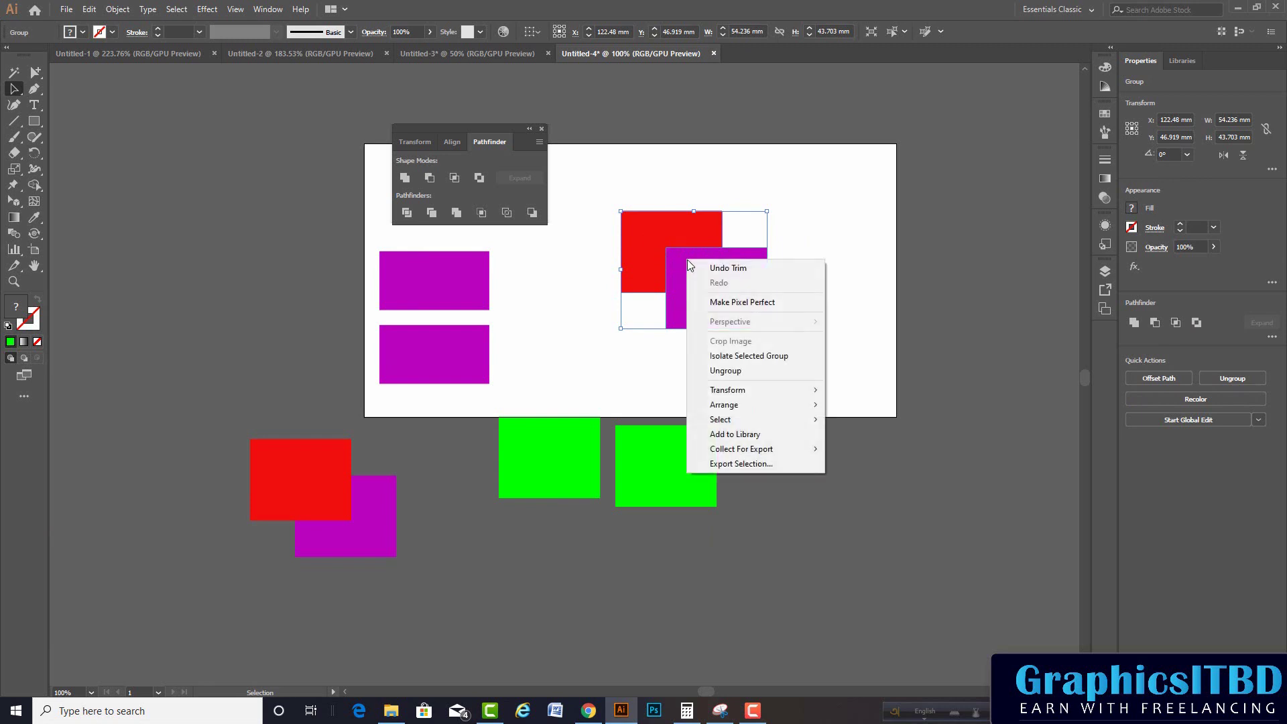
left_click(710, 368)
Step: Pull the purple piece aside to inspect, then undo back to three overlapping rectangles
left_click(771, 305)
left_click_drag(760, 297, 800, 340)
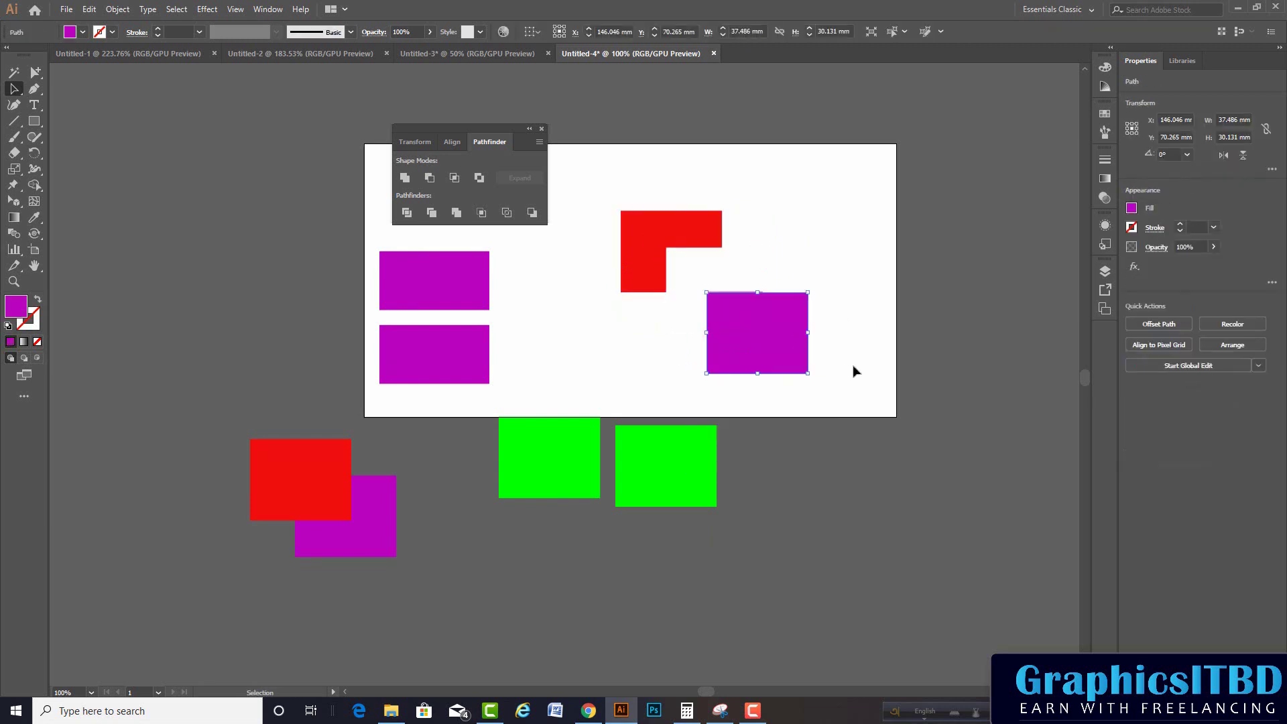
key("ctrl+z")
key("ctrl+z")
key("ctrl+shift+a")
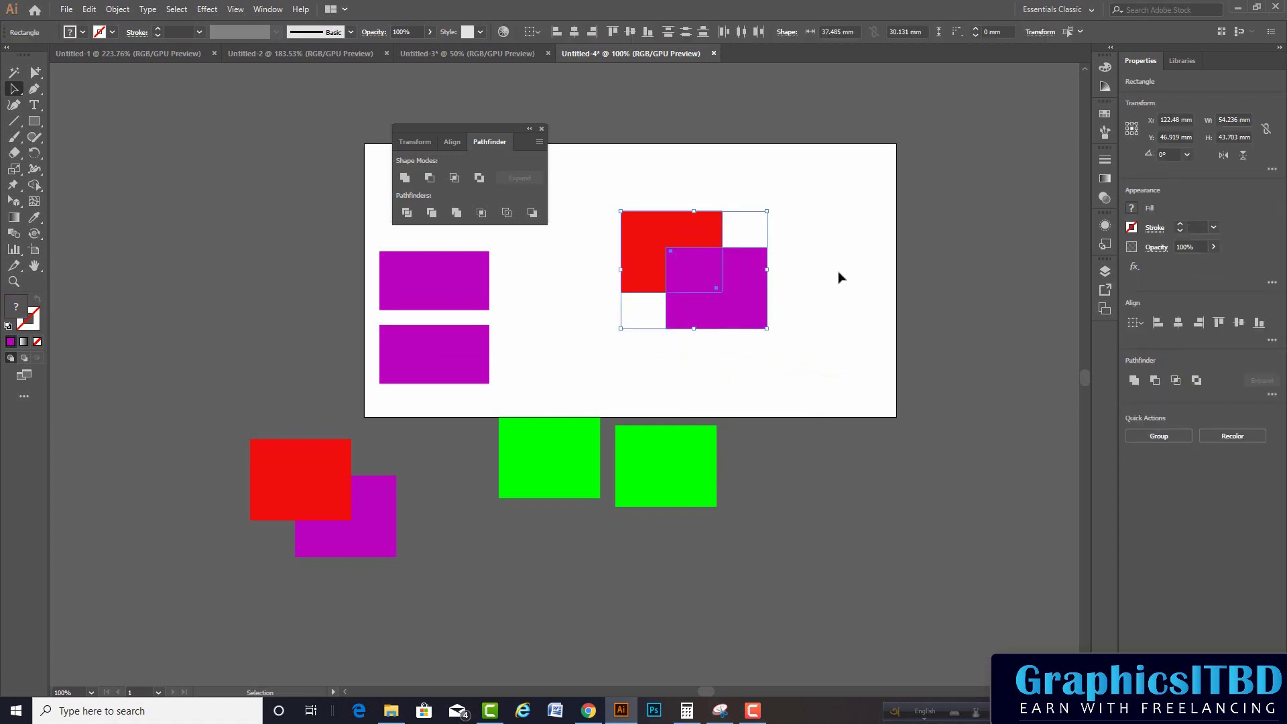
key("ctrl+shift+z")
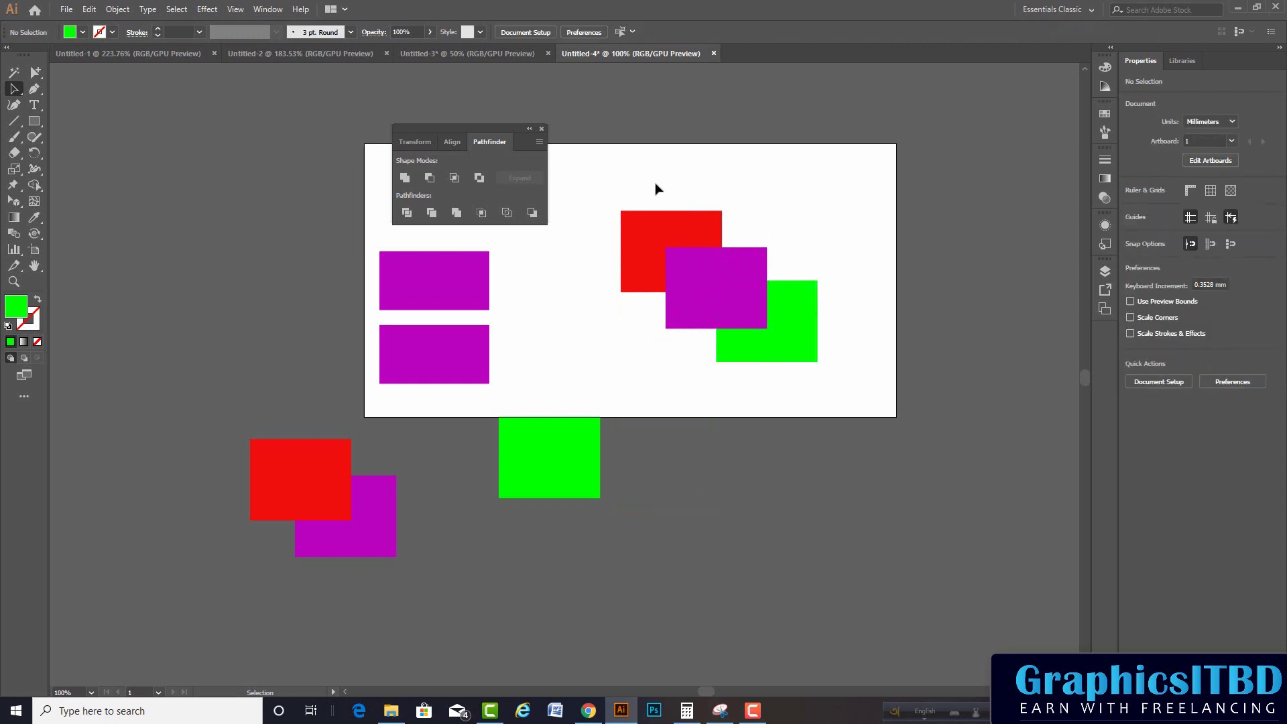
Step: Apply Pathfinder Merge to all three overlapping rectangles and ungroup the pieces
left_click_drag(645, 171, 794, 388)
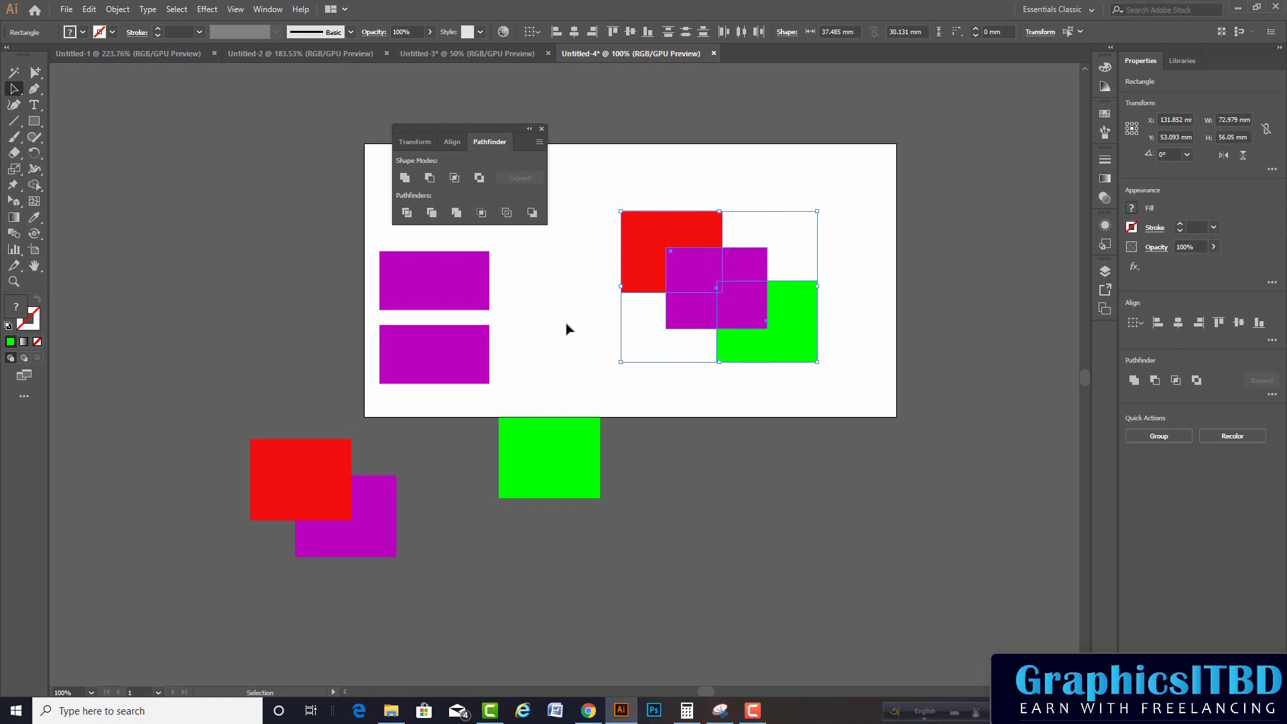
left_click(456, 213)
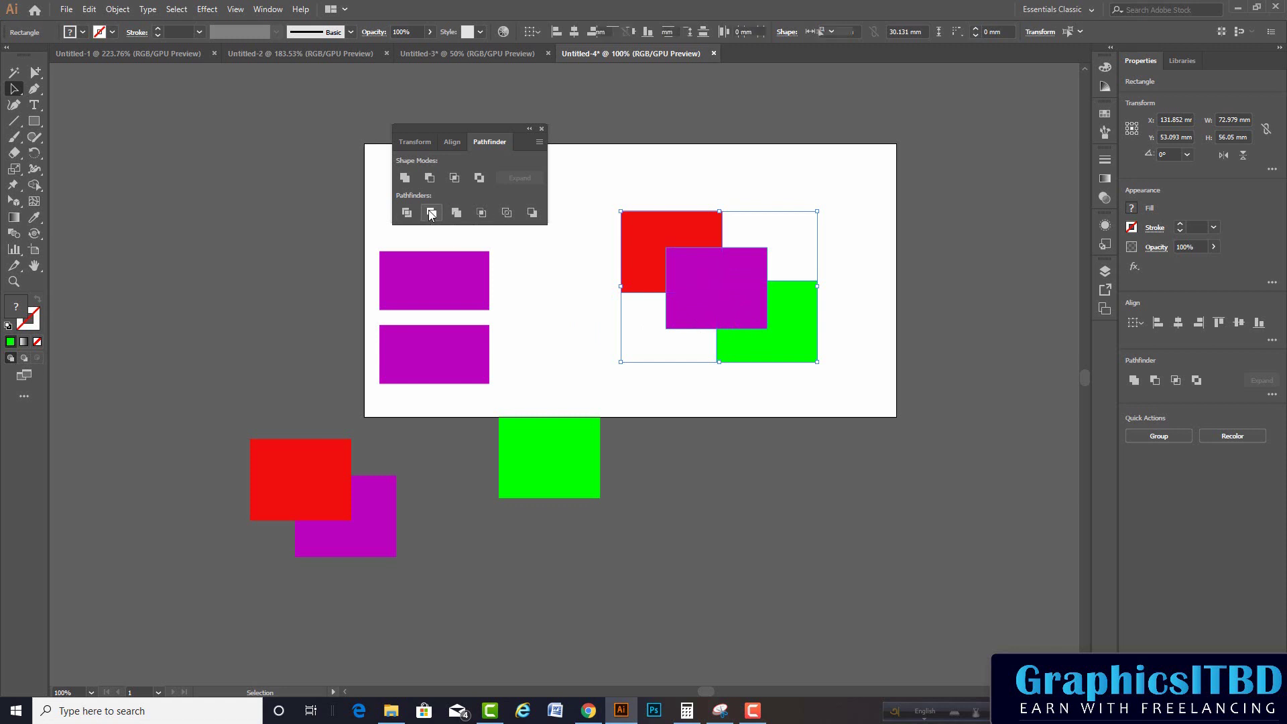
left_click(908, 257)
left_click(755, 306)
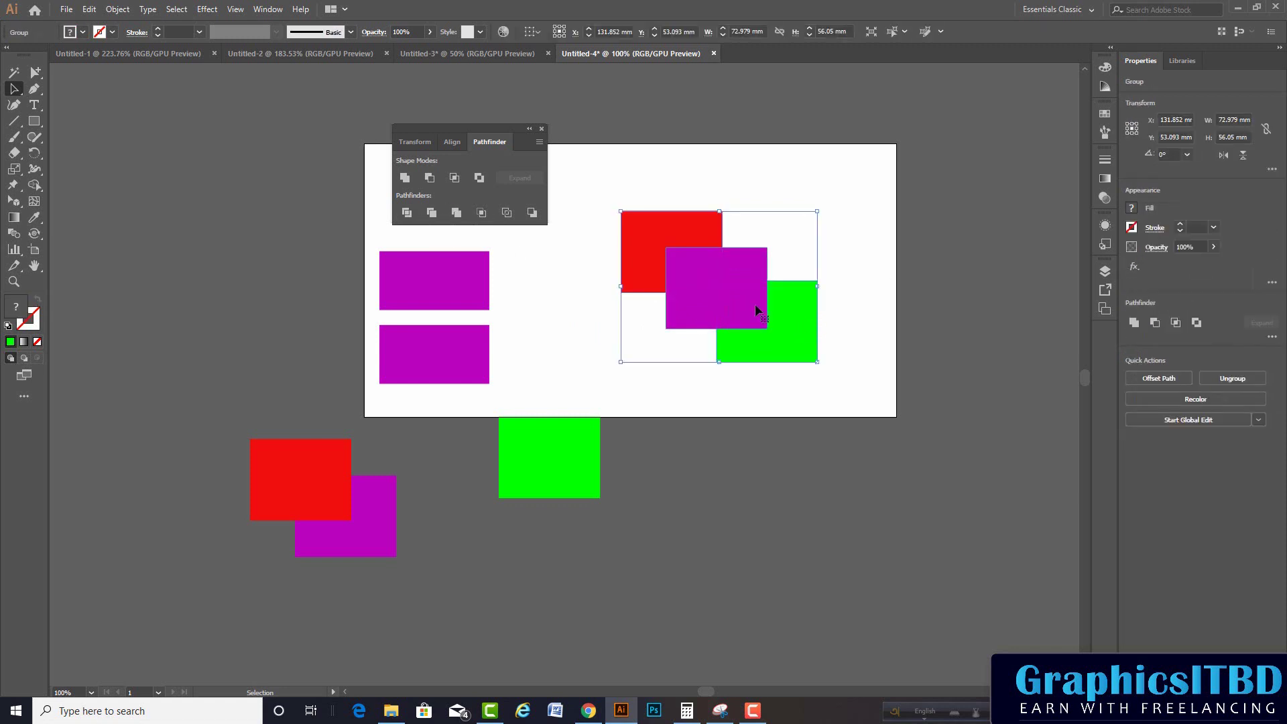
right_click(729, 284)
left_click(771, 393)
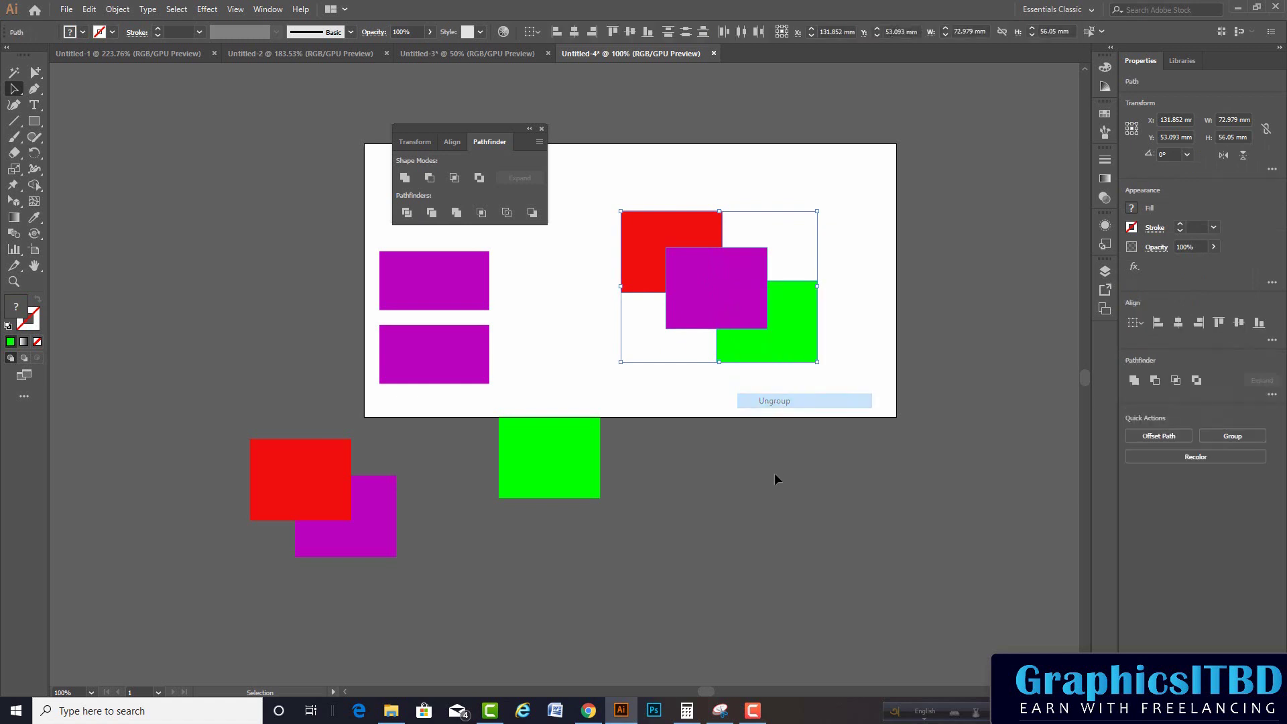
Step: Drag the purple square below the artboard to reveal the pieces, then undo
left_click(774, 473)
left_click_drag(726, 289, 776, 537)
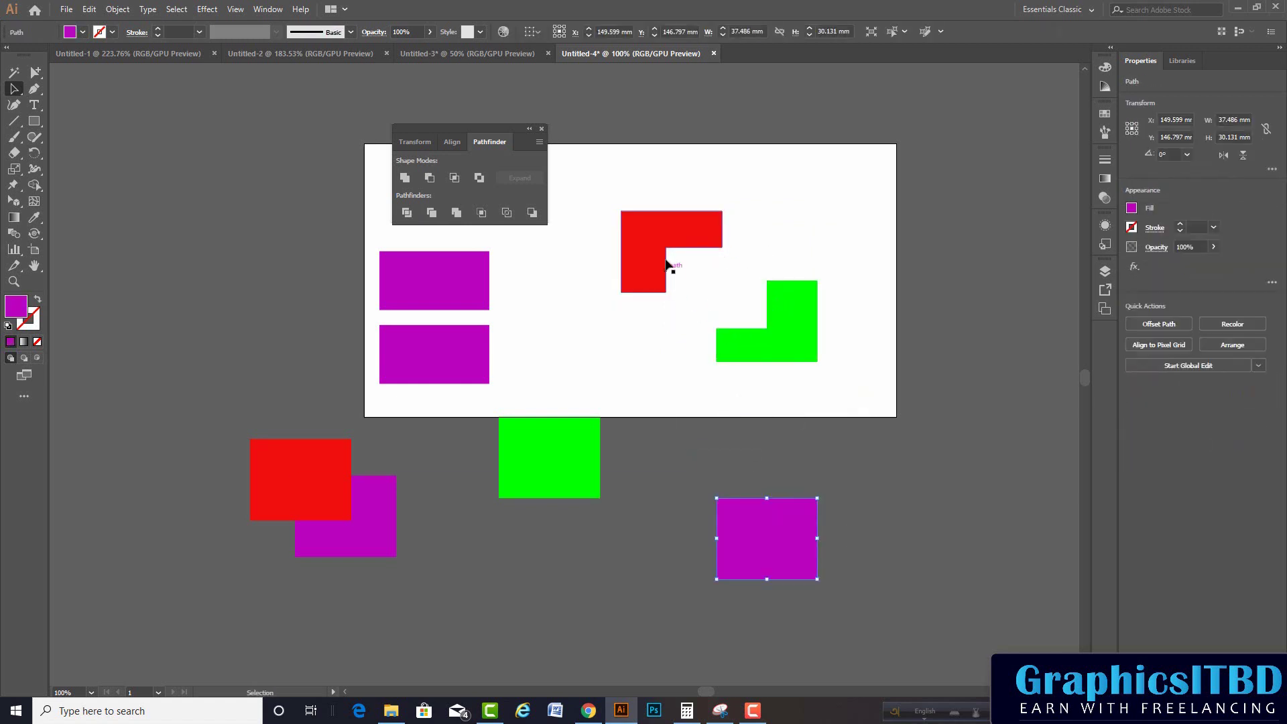
key("ctrl+z")
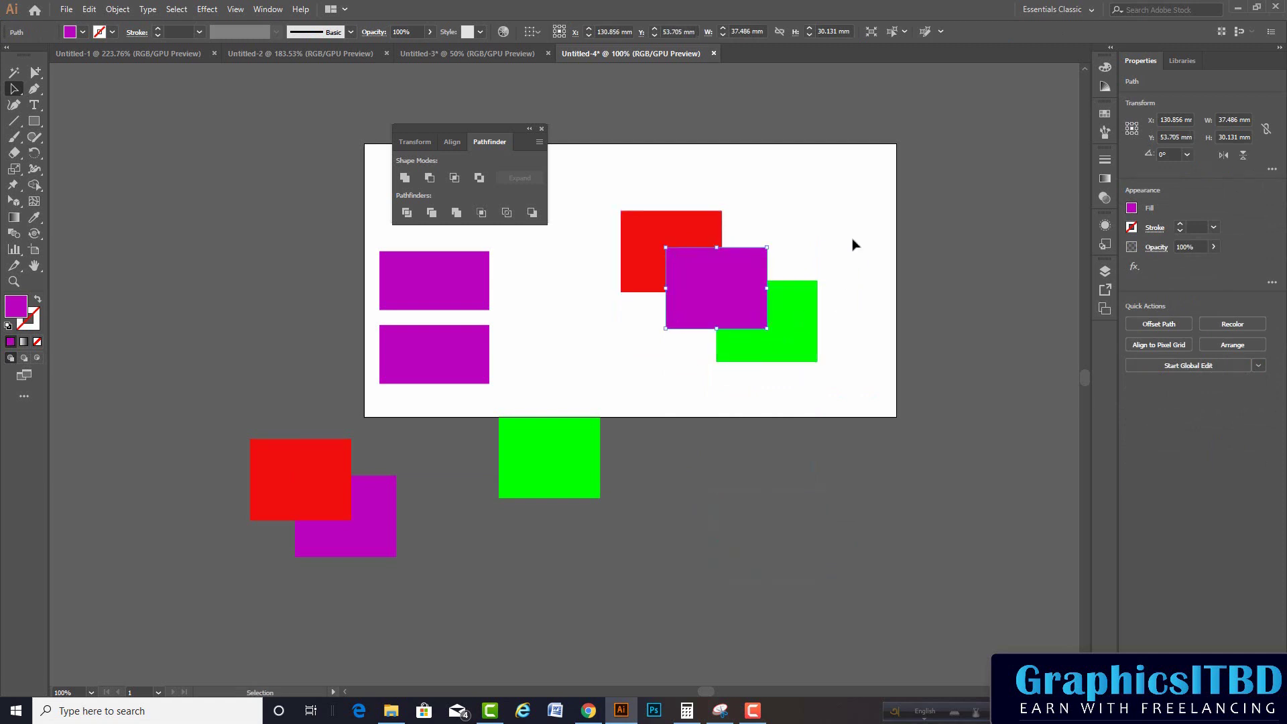
key("v")
key("ctrl+z")
left_click(630, 181)
Step: Merge the three shapes again, ungroup them, and trial-move the green piece down
left_click_drag(630, 181, 868, 389)
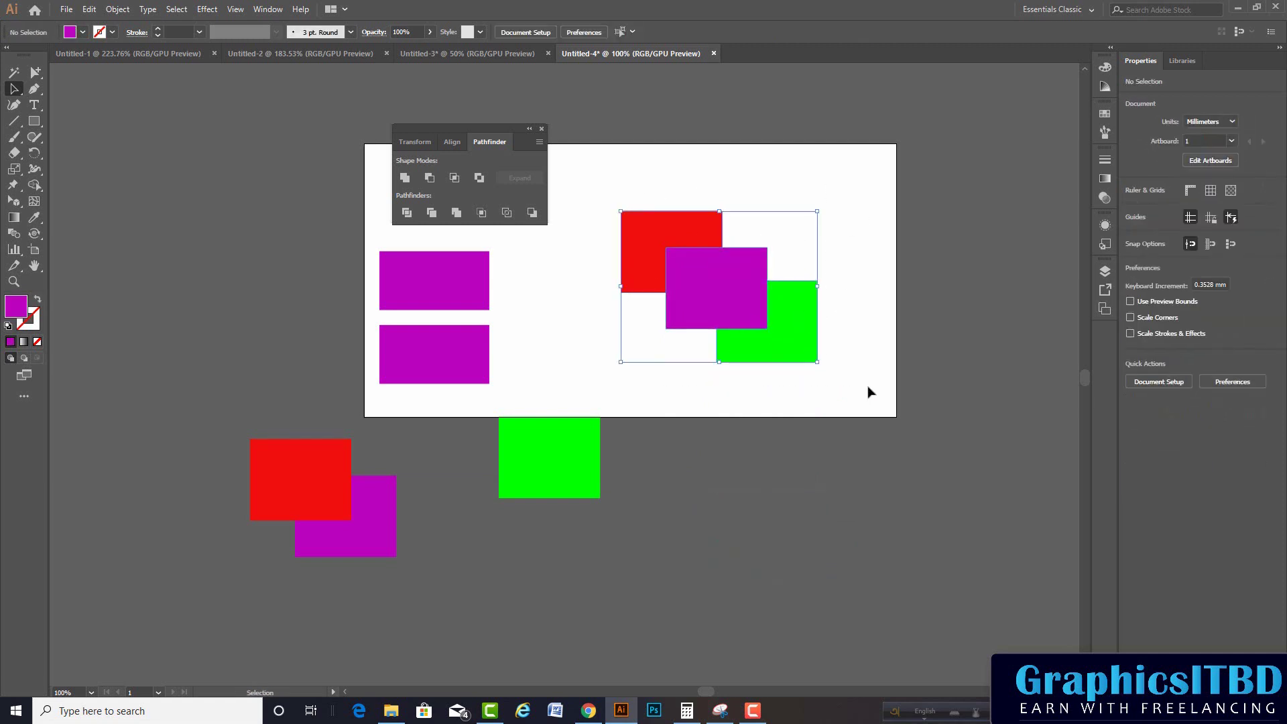
left_click(456, 213)
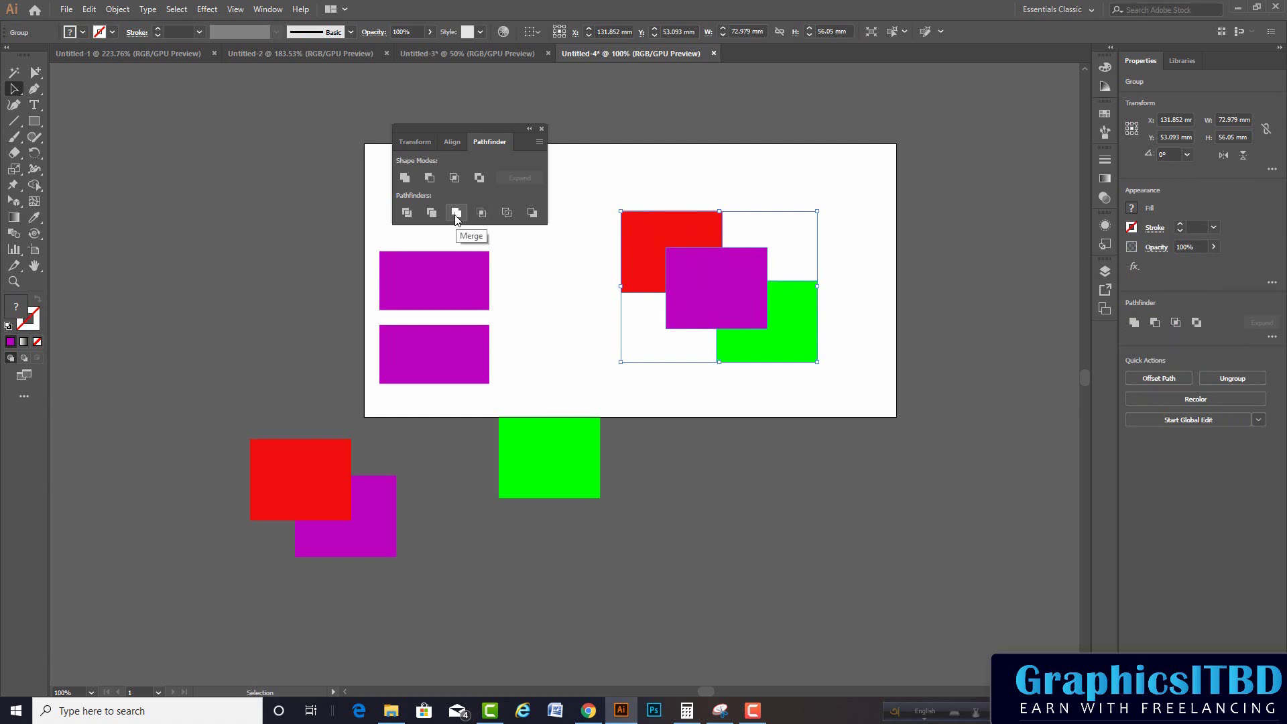
key("a")
left_click(797, 313)
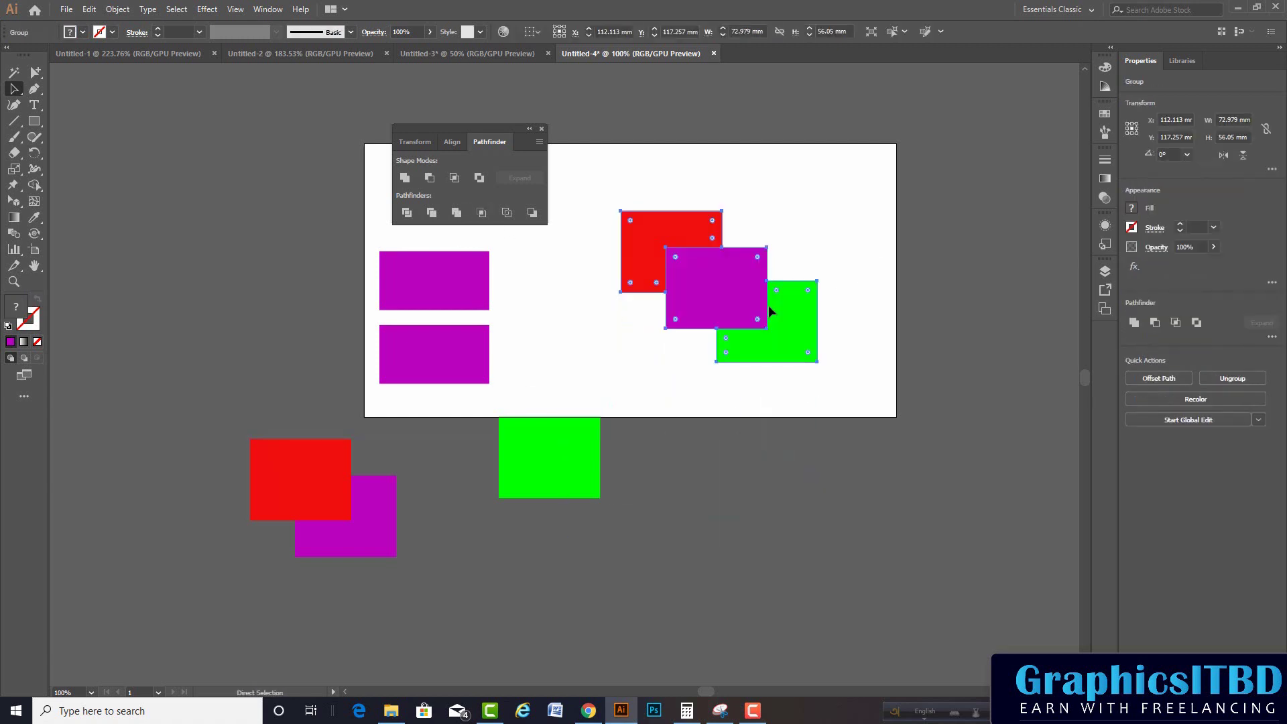
right_click(769, 304)
left_click(818, 410)
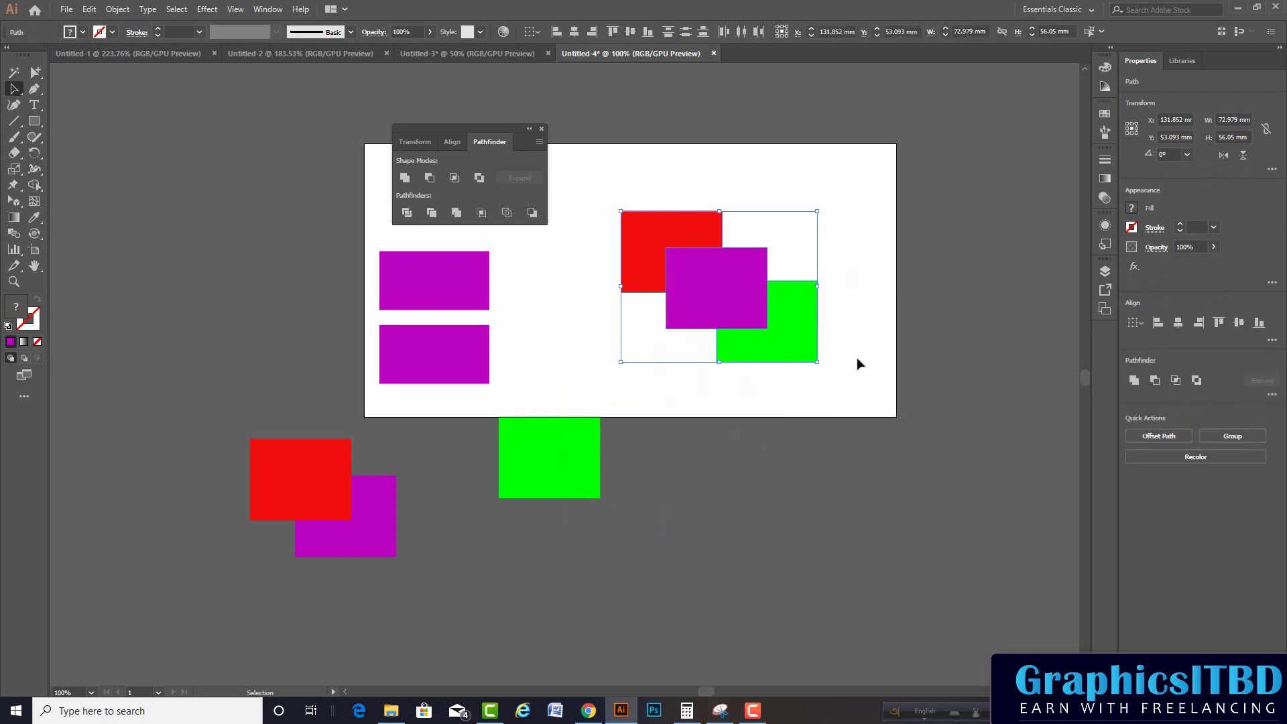
left_click_drag(811, 362, 770, 526)
key("ctrl+z")
key("ctrl+z")
key("ctrl+z")
Step: Shift the red and purple rectangles right and Merge them into one group
left_click(695, 178)
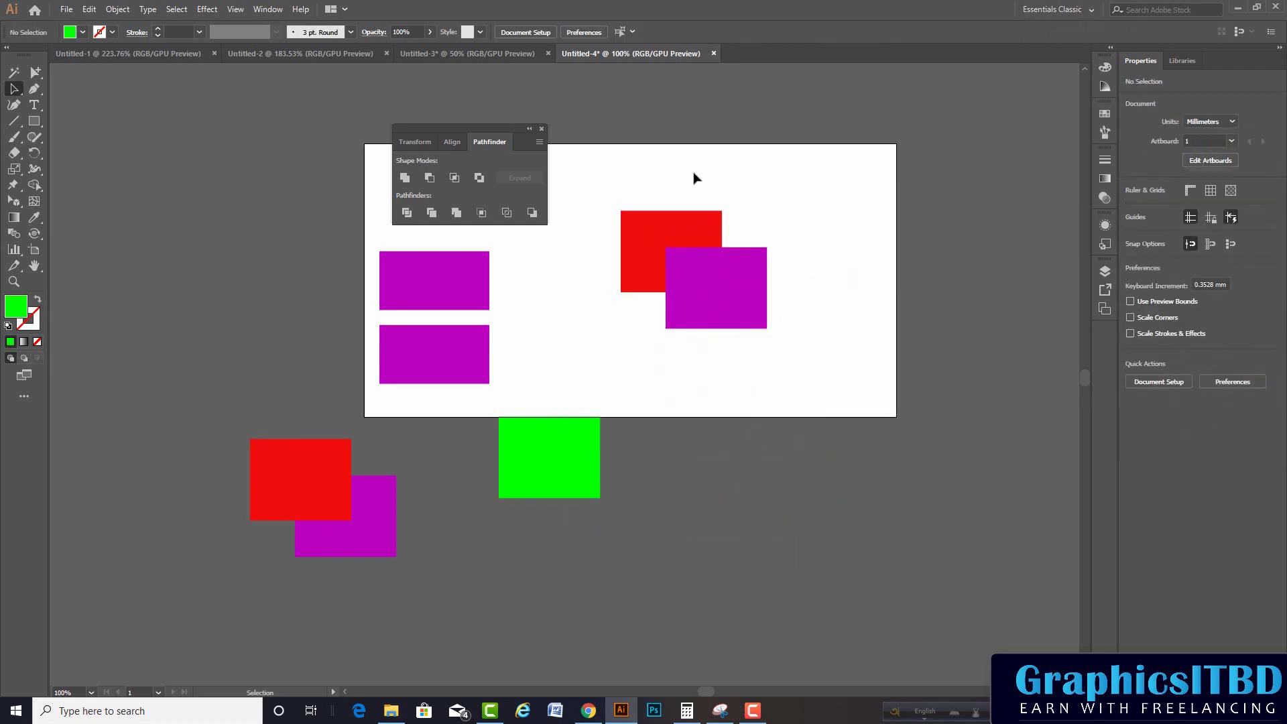
mouse_move(672, 185)
left_mouse_down()
mouse_move(727, 270)
mouse_move(795, 300)
left_mouse_up()
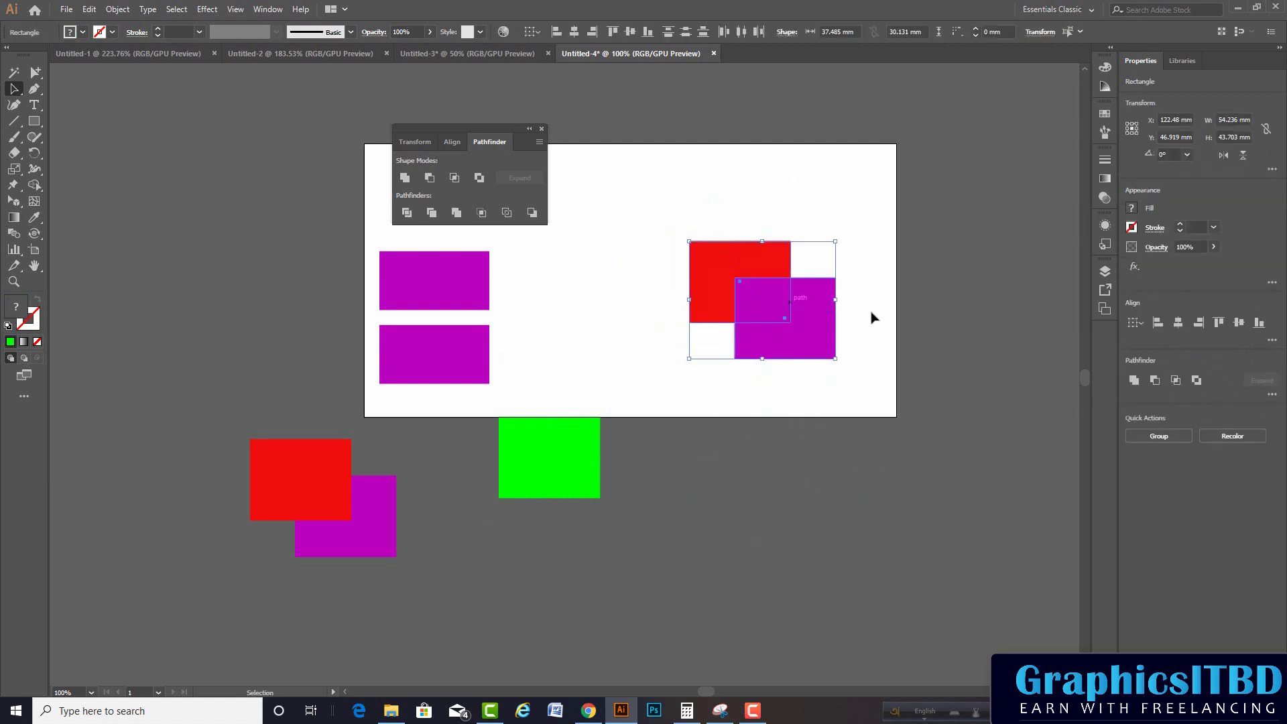
left_click(457, 212)
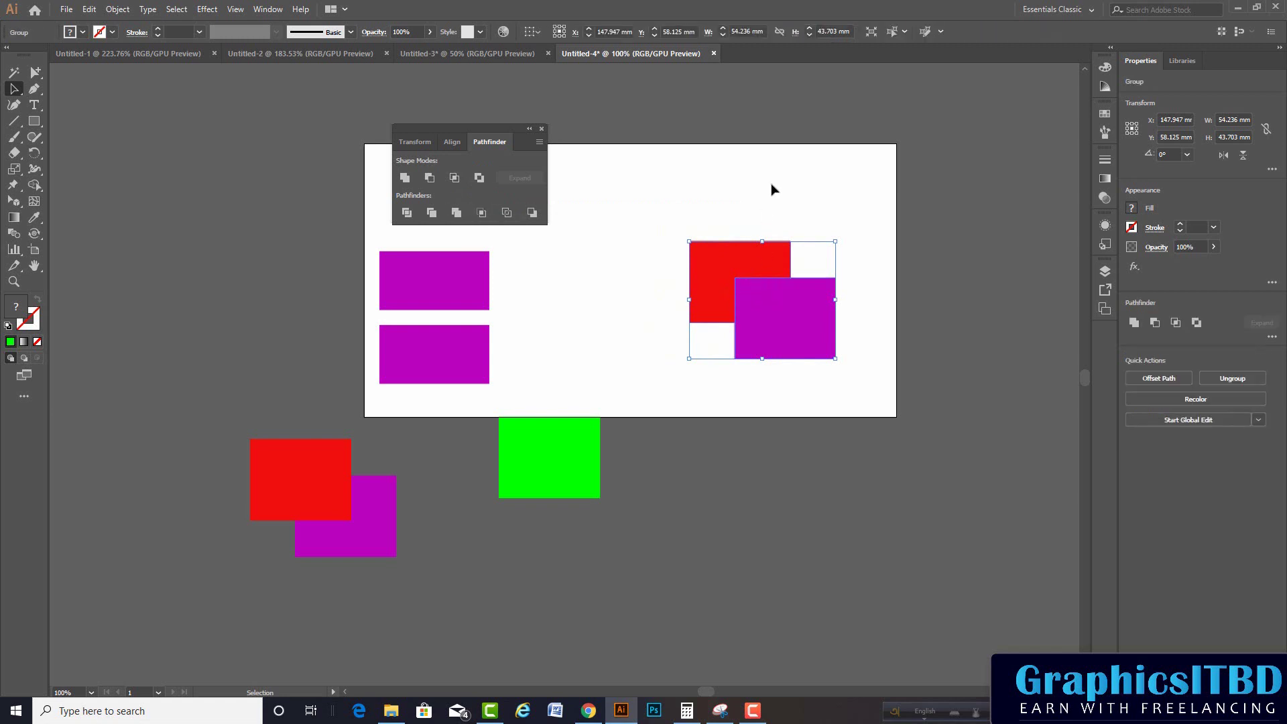
left_click(778, 228)
left_click(769, 289)
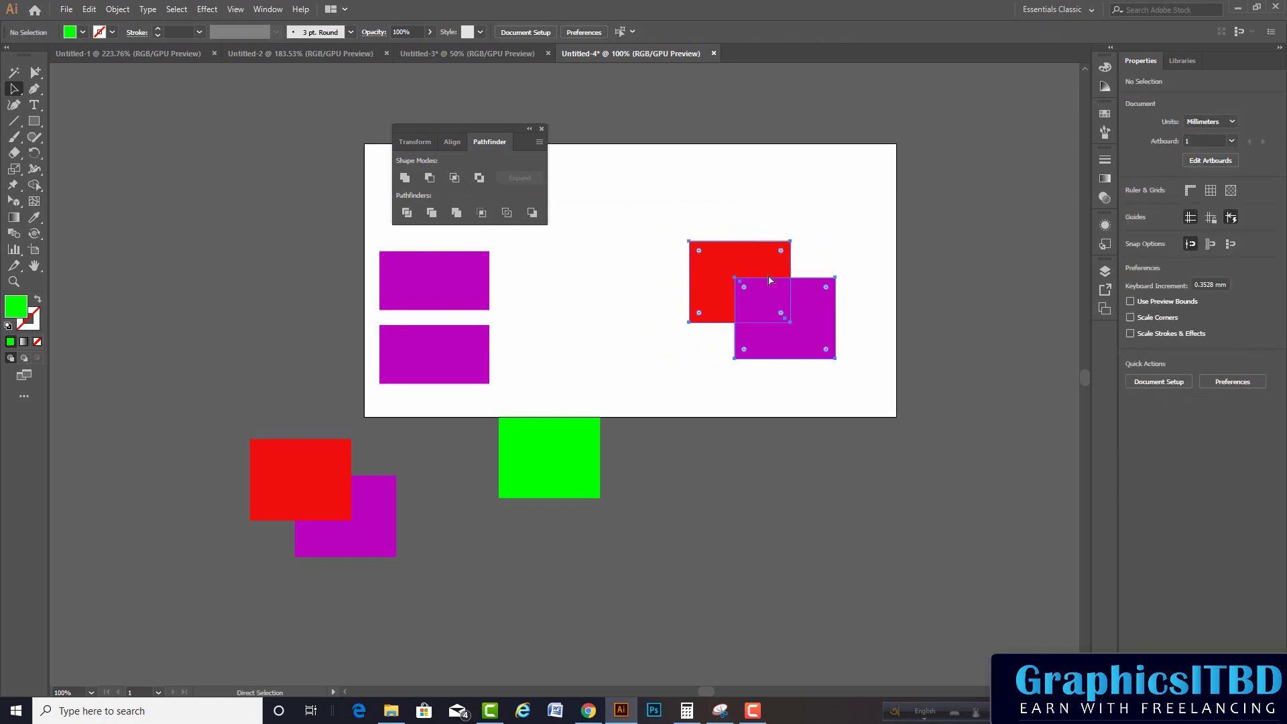
left_click(774, 243)
left_click(773, 258)
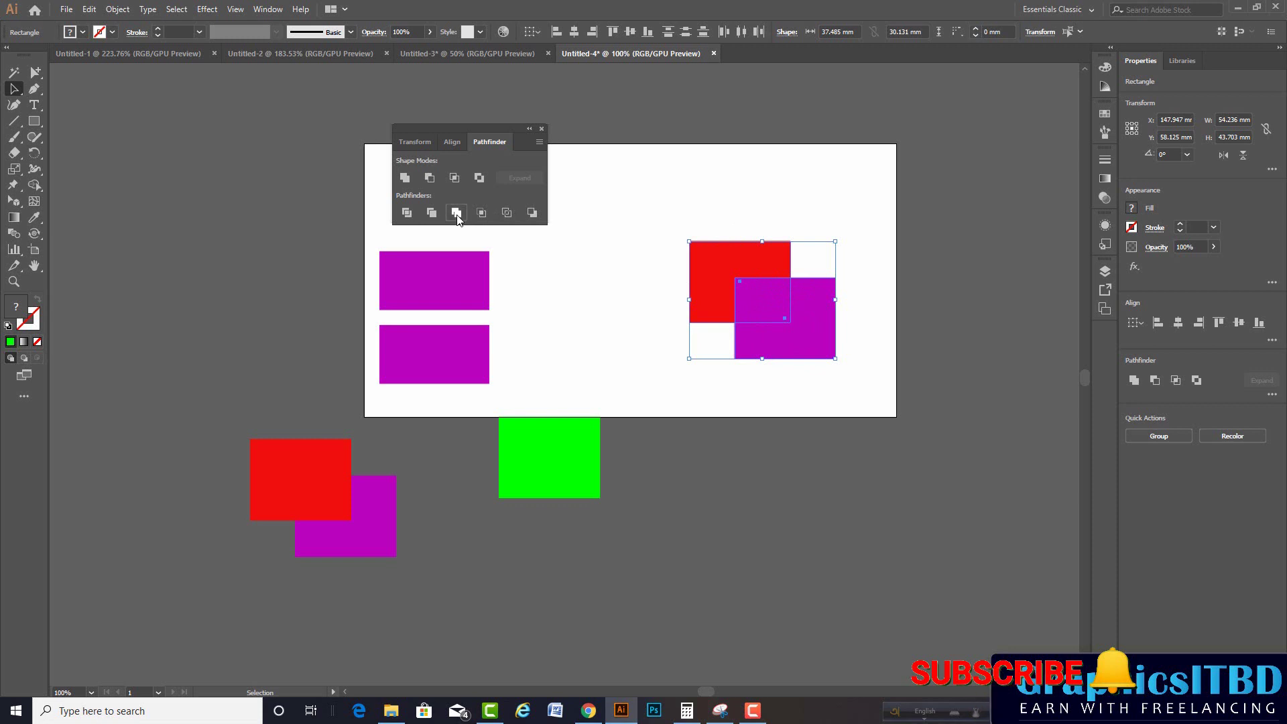
Step: Ungroup the red and purple shapes and move the purple rectangle away and back
left_click(873, 195)
right_click(782, 277)
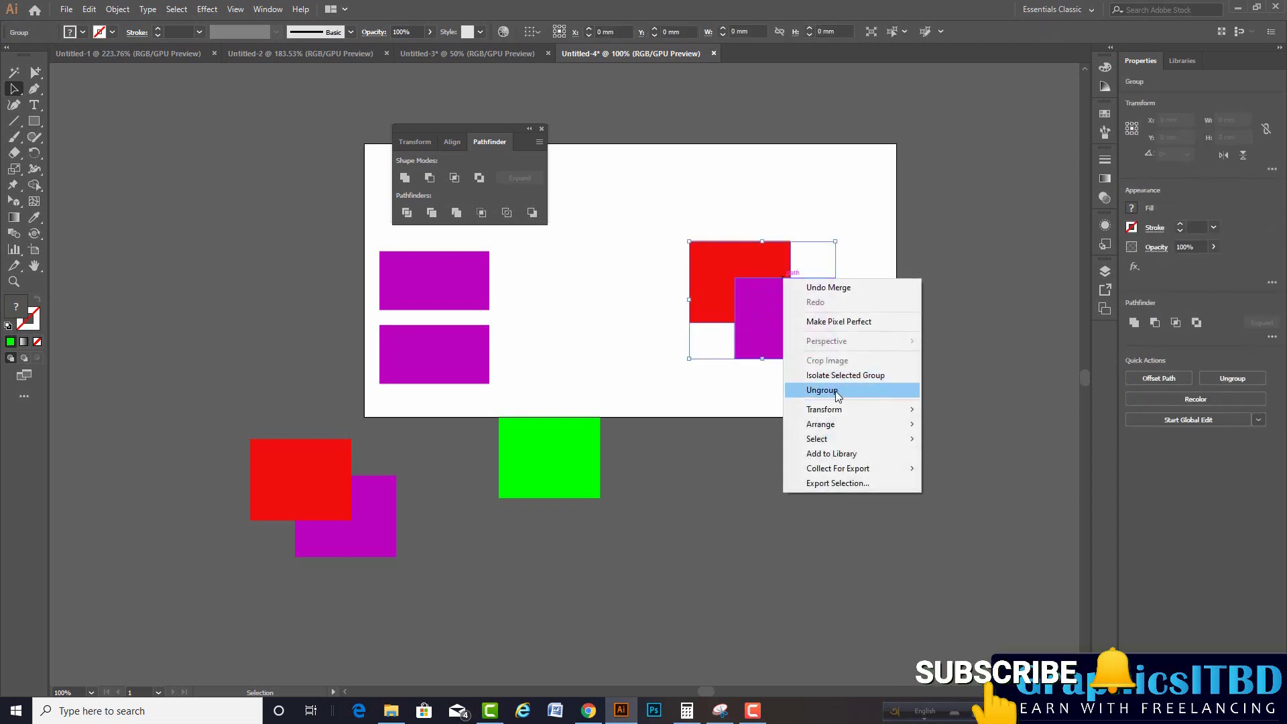
left_click(782, 390)
left_click_drag(792, 323, 822, 388)
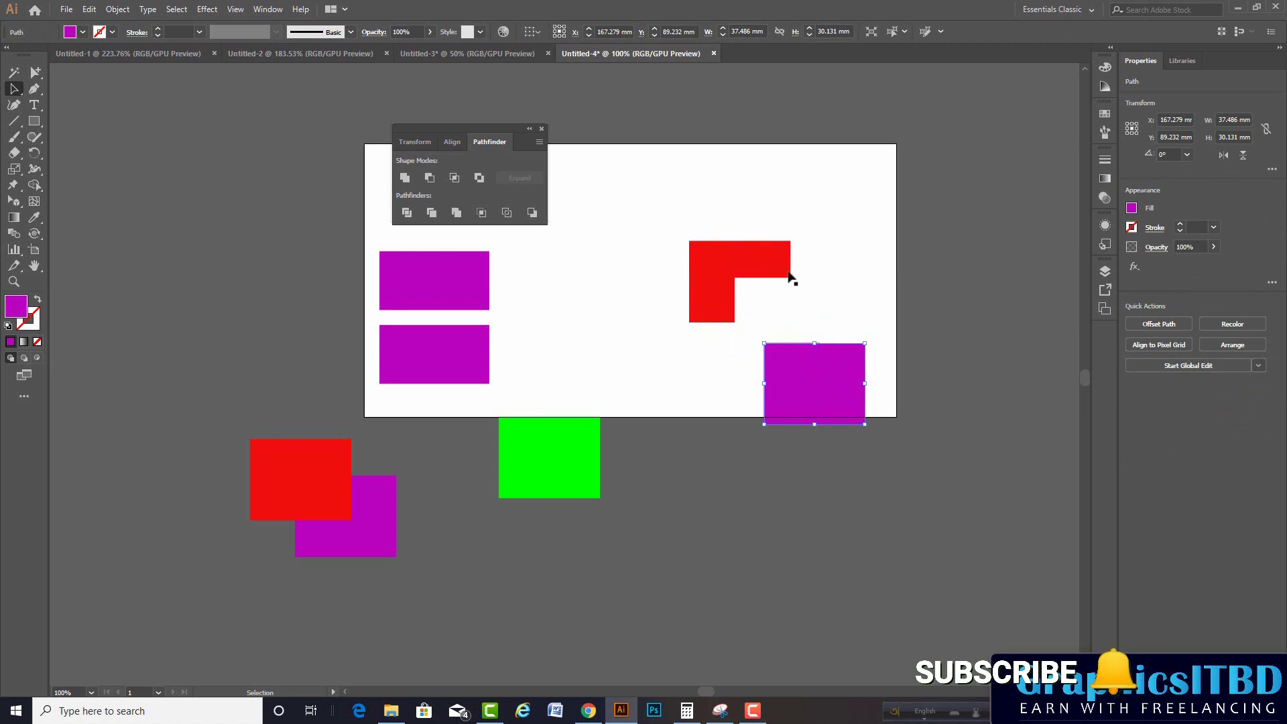
left_click(829, 229)
mouse_move(830, 380)
left_mouse_down()
mouse_move(800, 314)
mouse_move(937, 348)
mouse_move(890, 382)
left_mouse_up()
Step: Undo the stray move and marquee-select both red and purple shapes with the Selection tool
key("ctrl+z")
key("v")
key("ctrl+z")
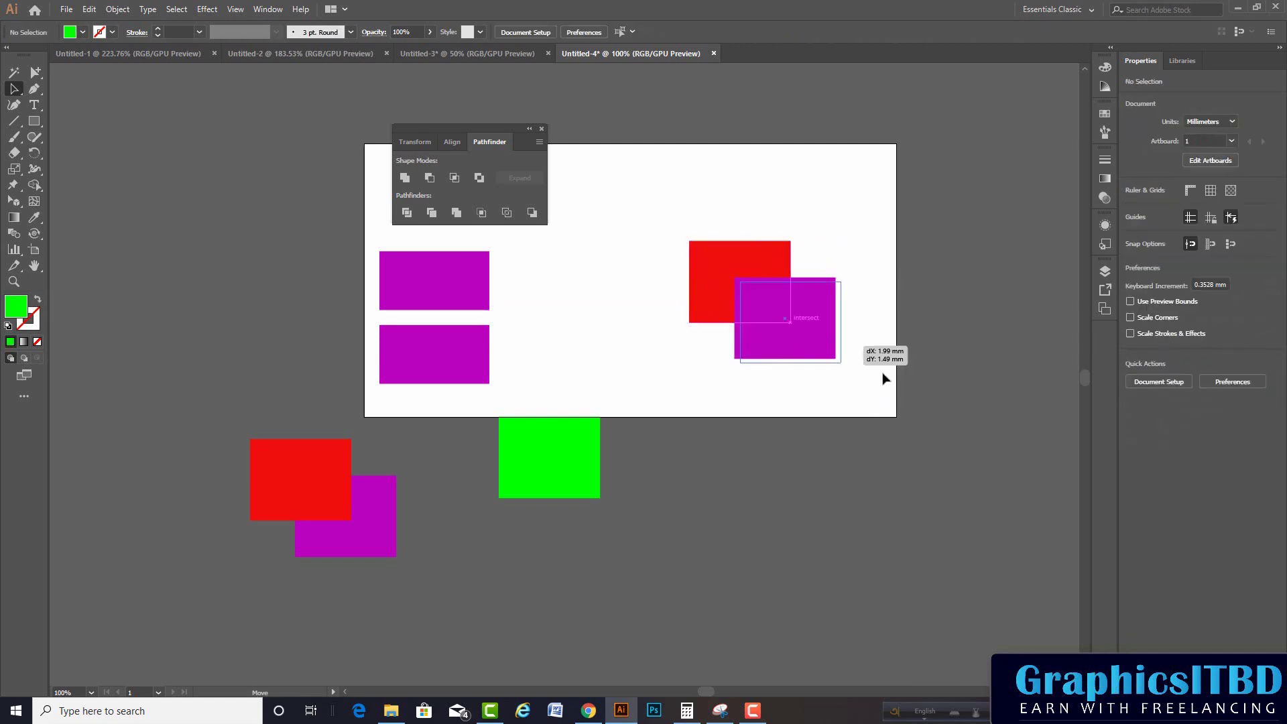
left_click_drag(715, 199, 826, 365)
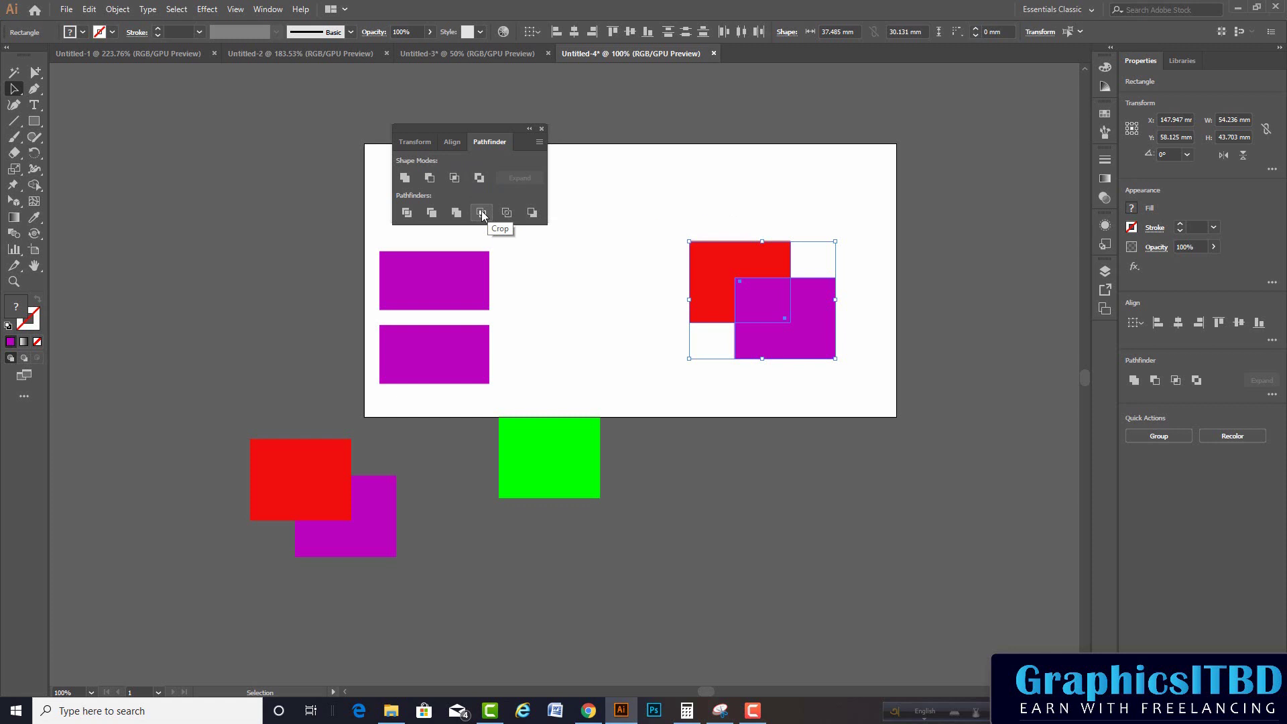
Step: Try Pathfinder Crop on the overlapping pair, then undo it to restore both rectangles
left_click(482, 213)
left_click(848, 267)
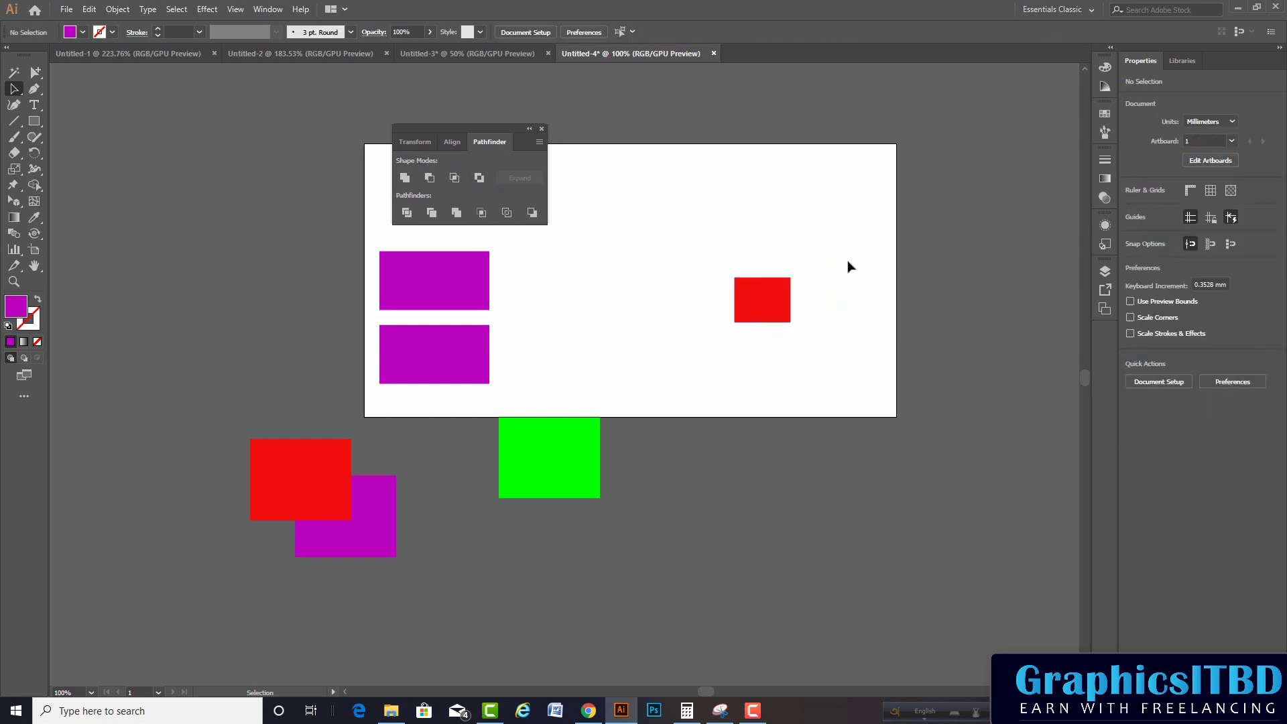
key("ctrl+z")
key("ctrl+z")
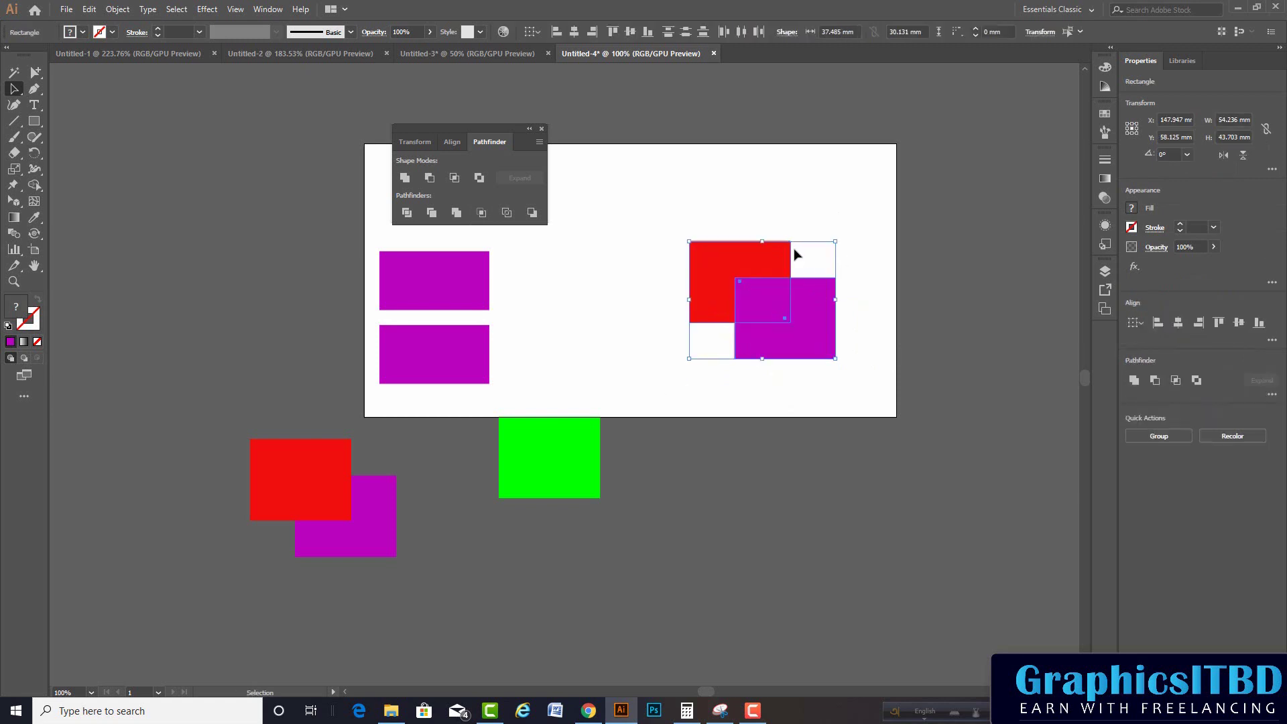
Step: Select red and purple, apply Pathfinder Outline, then undo back to filled rectangles
left_click(821, 233)
left_click(775, 304)
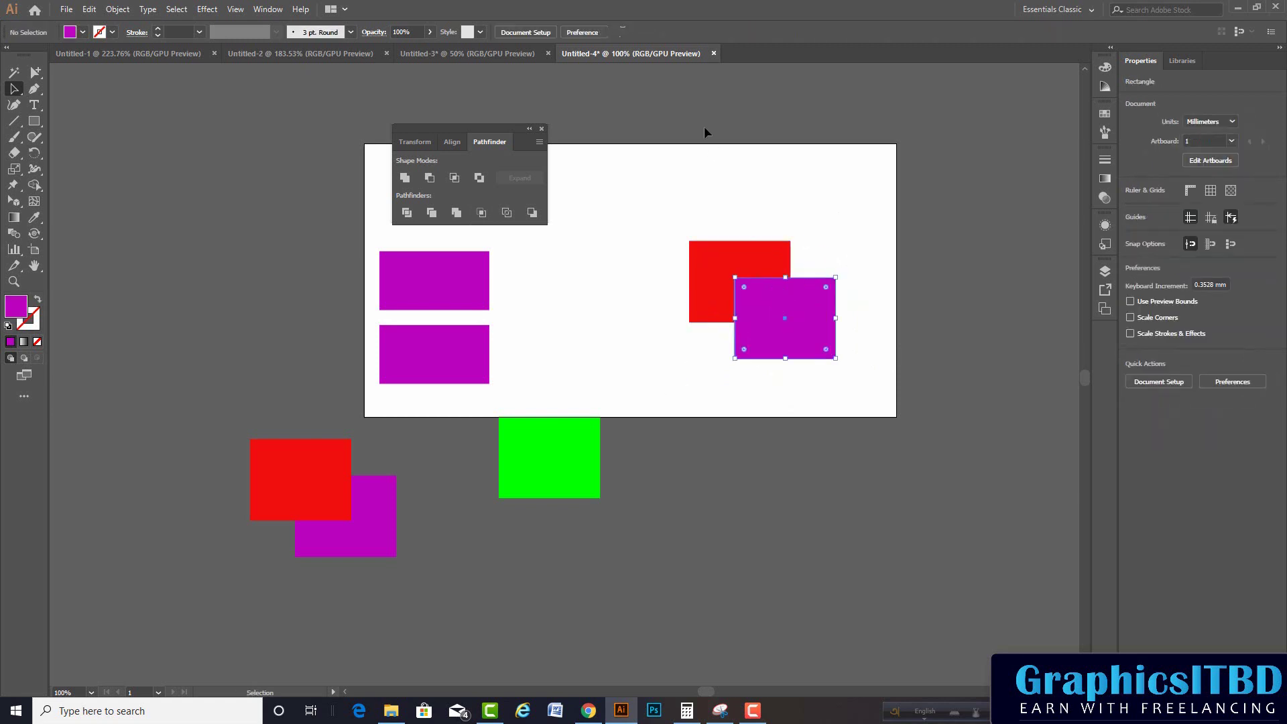
left_click_drag(718, 207, 841, 373)
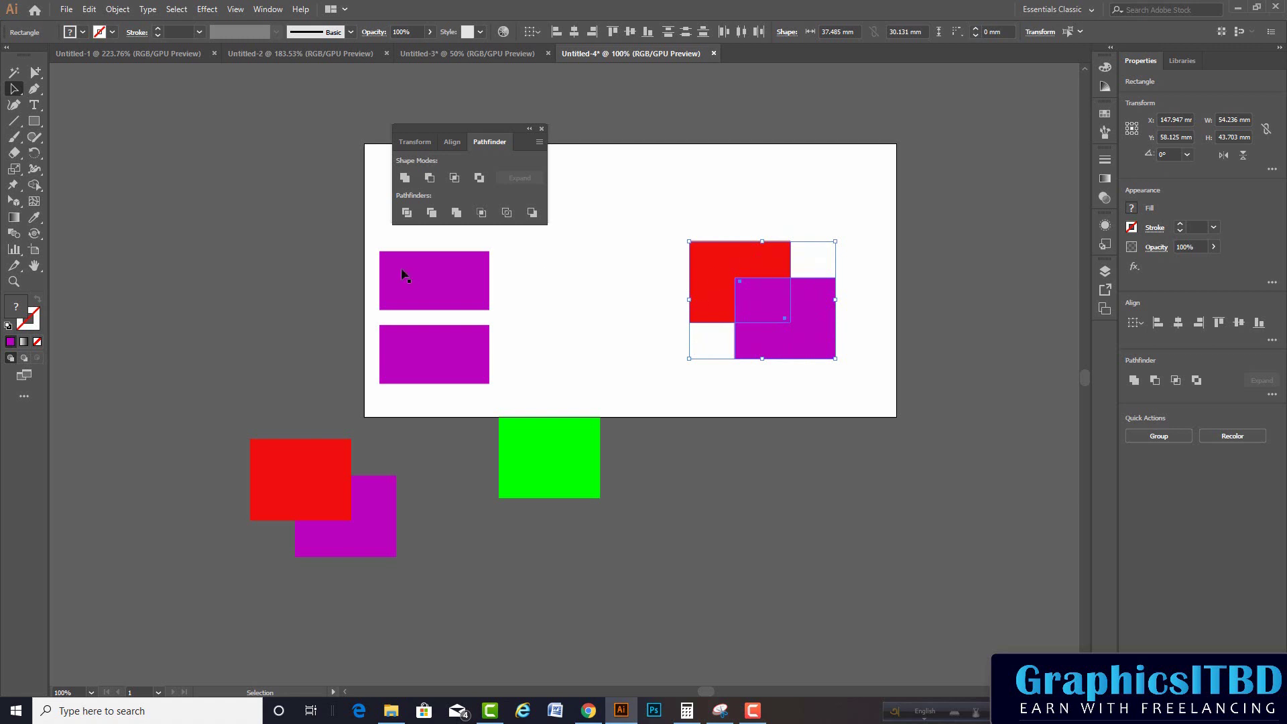
left_click(508, 214)
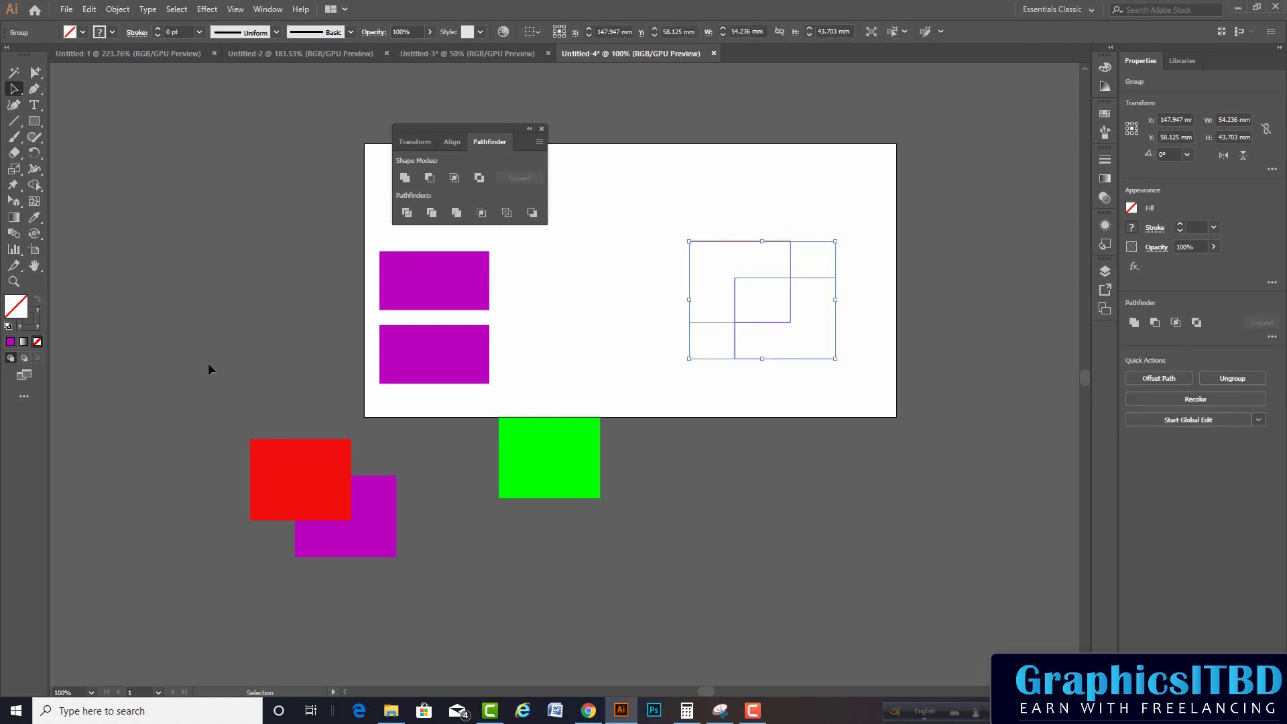
left_click_drag(746, 196, 748, 348)
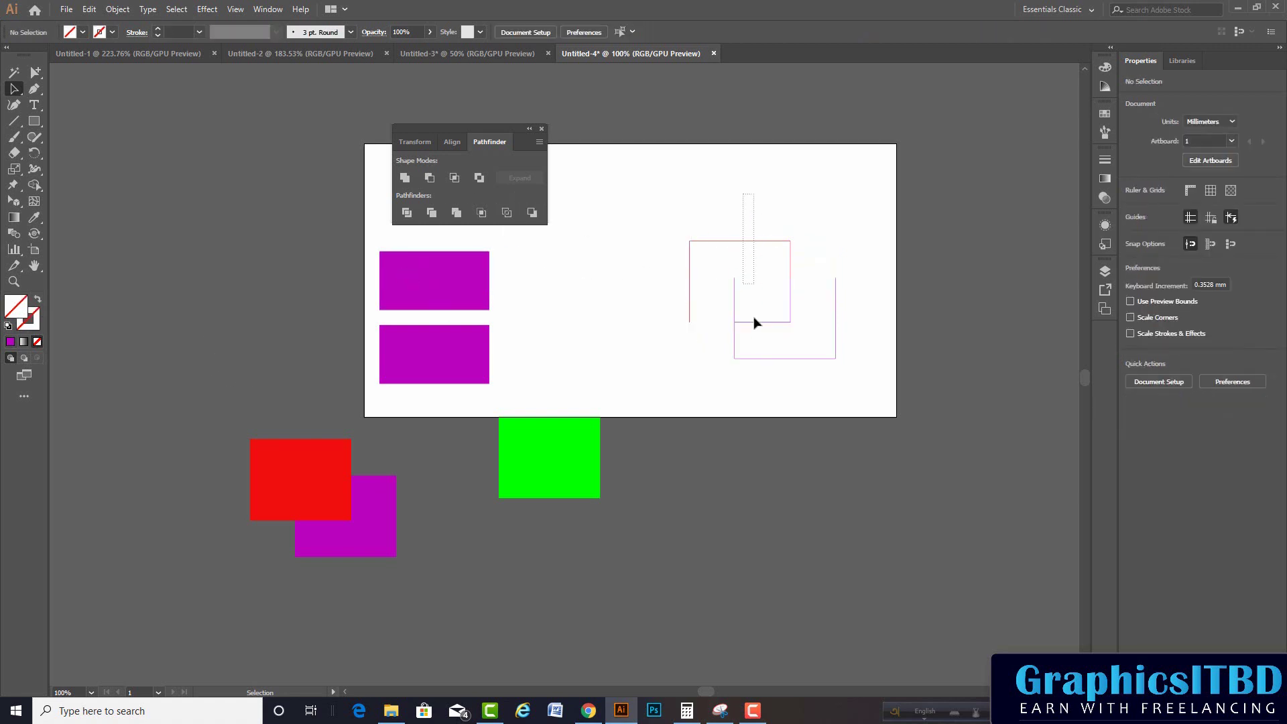
key("ctrl+z")
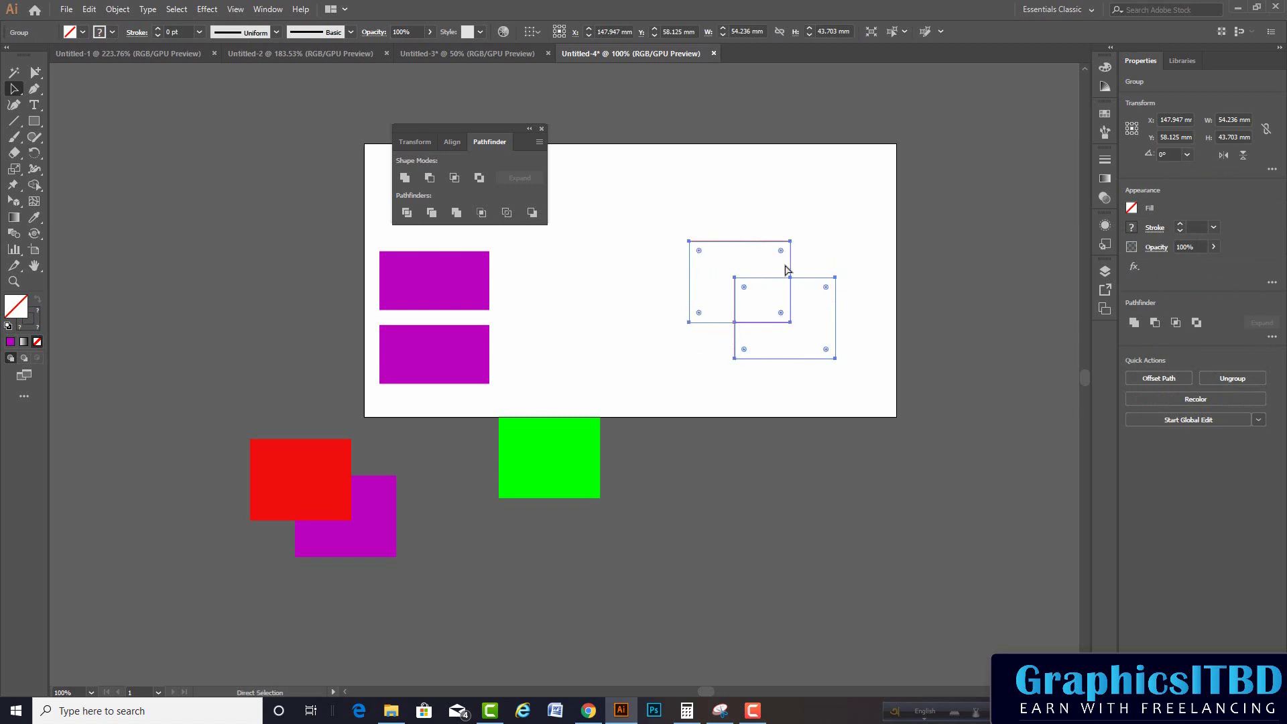
left_click(829, 235)
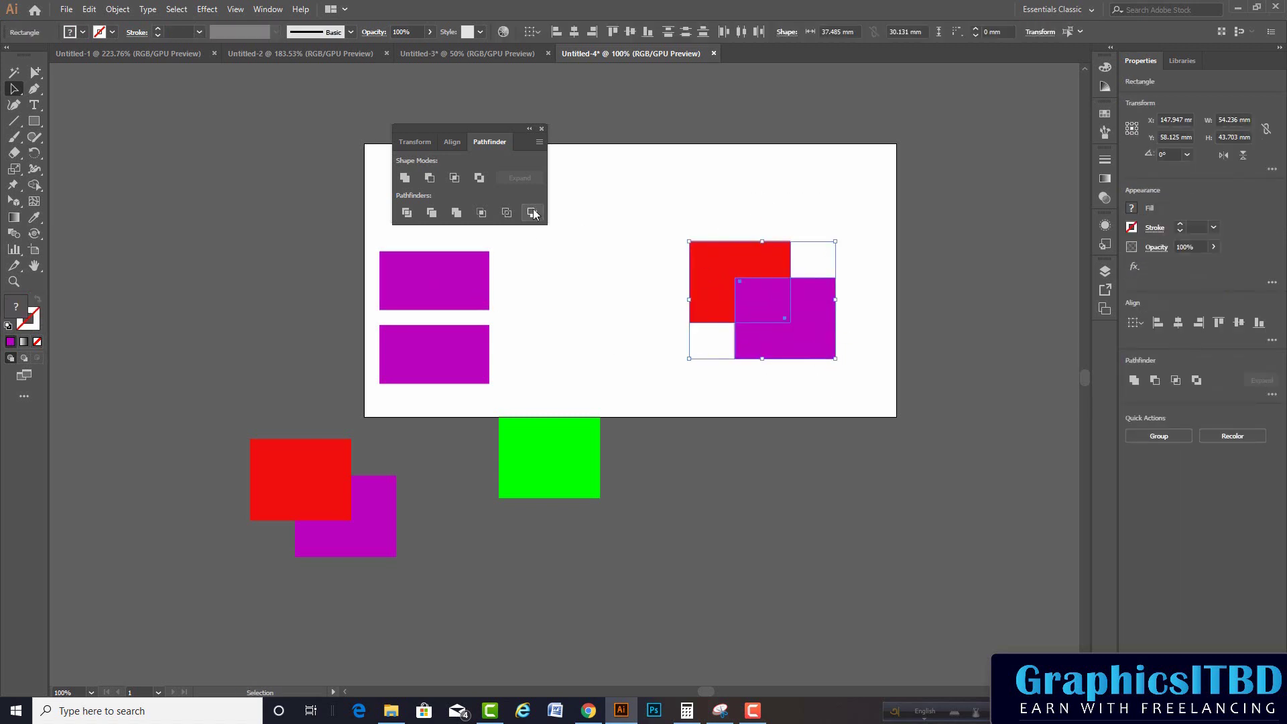
left_click(732, 233)
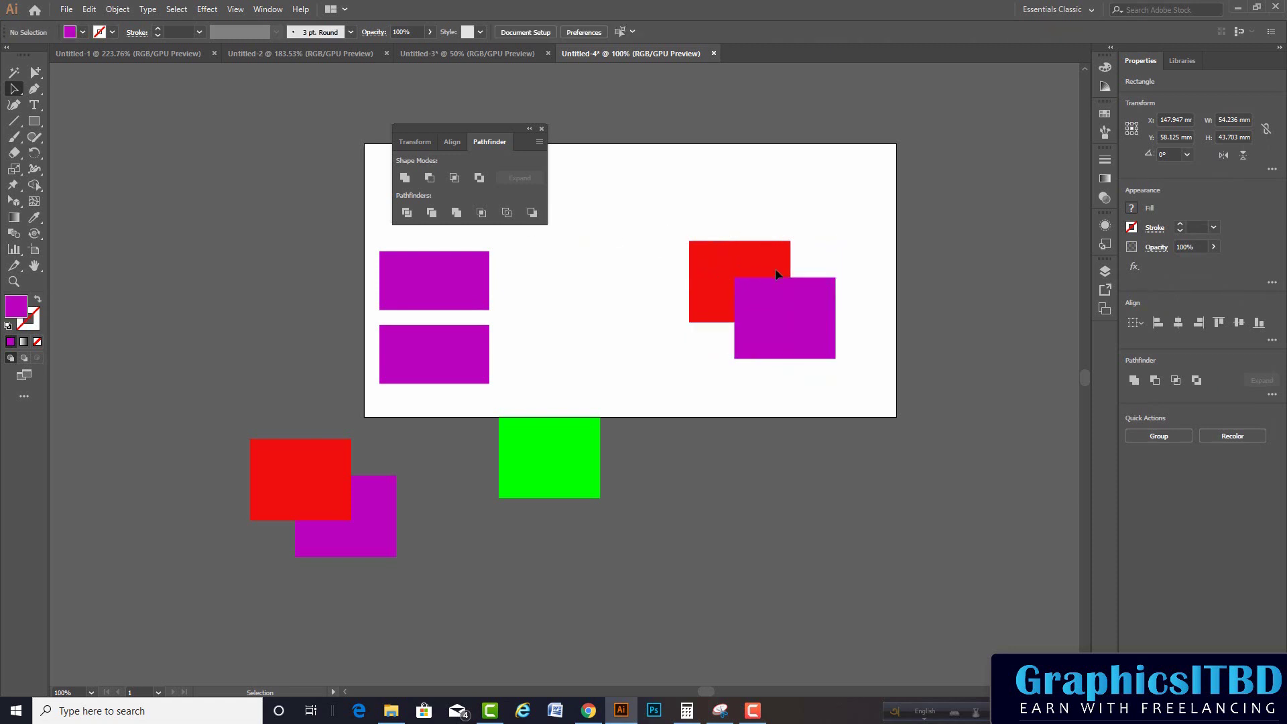
left_click(818, 312)
mouse_move(817, 313)
left_mouse_down()
mouse_move(799, 373)
mouse_move(818, 312)
left_mouse_up()
left_click(746, 201)
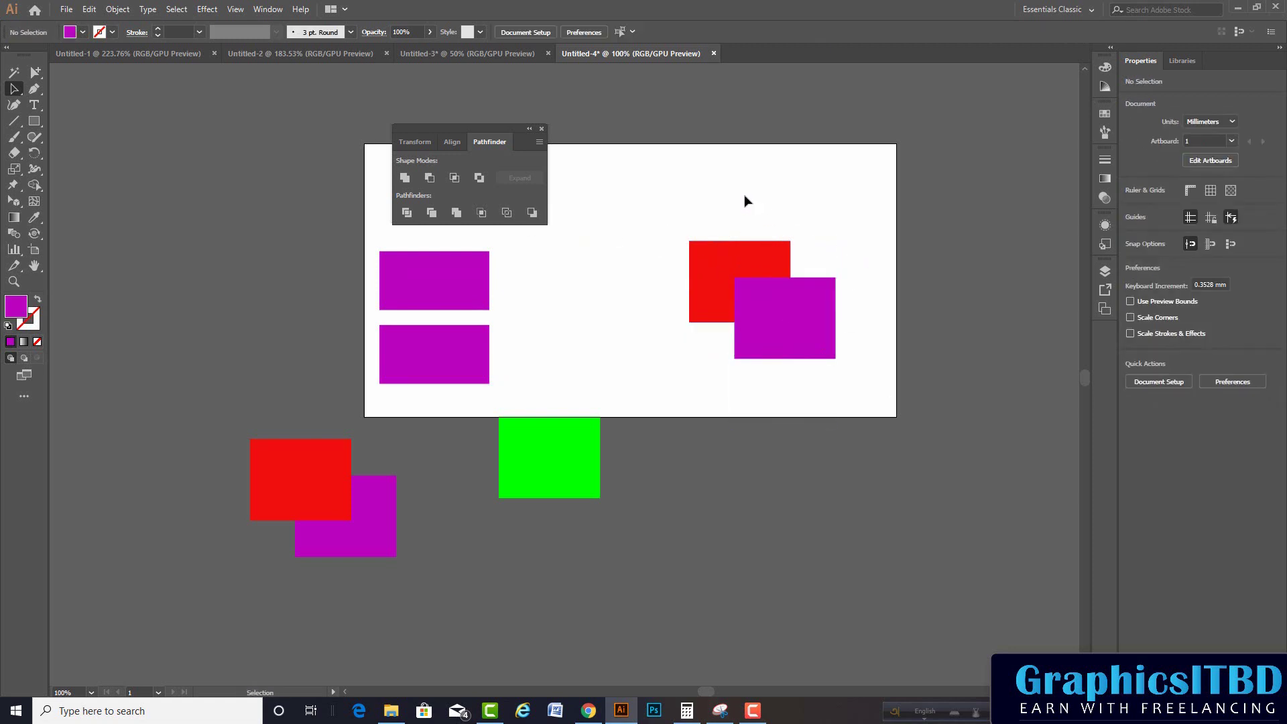
left_click_drag(746, 201, 854, 402)
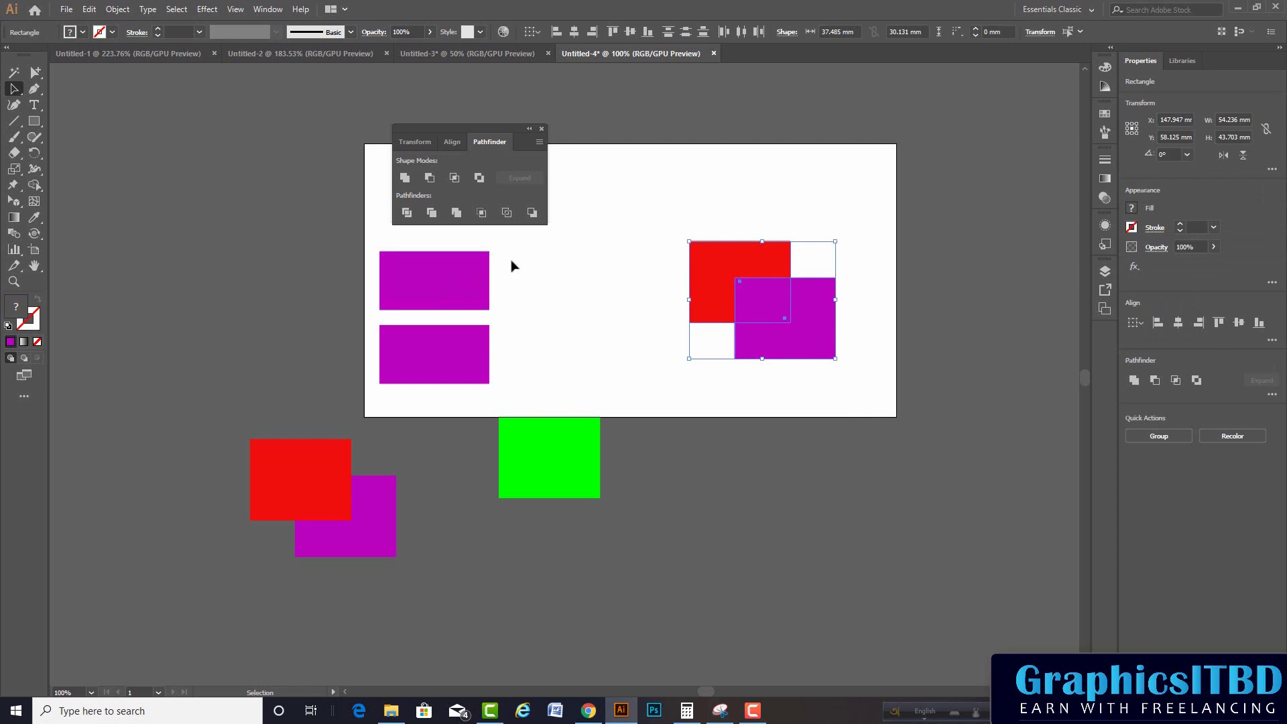
left_click(533, 213)
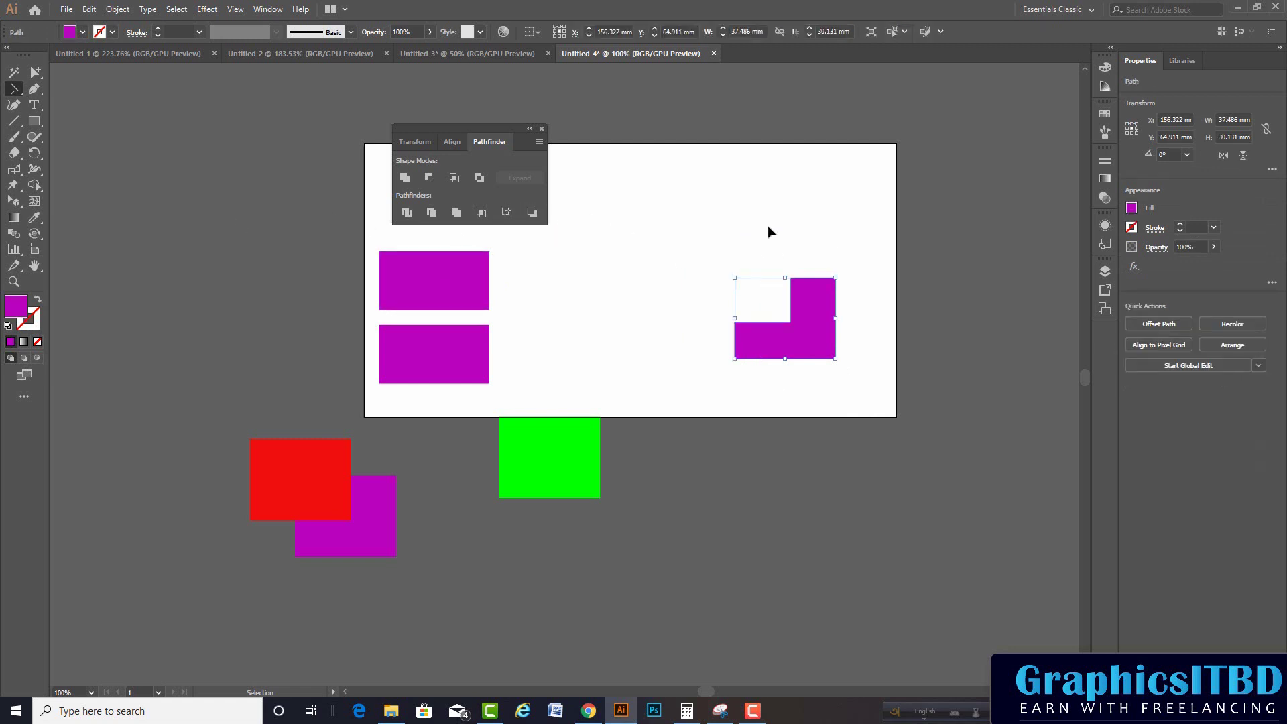
left_click(812, 256)
key("ctrl+z")
left_click(738, 262)
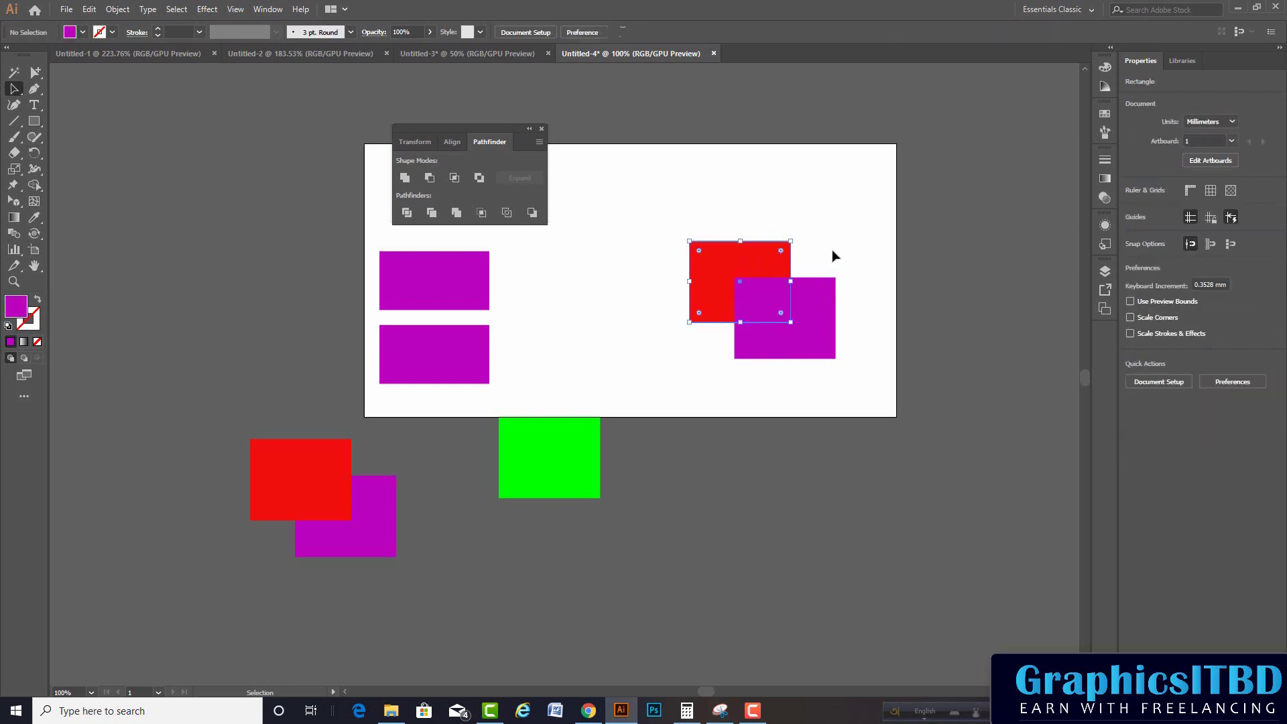
mouse_move(722, 200)
left_mouse_down()
mouse_move(753, 252)
mouse_move(818, 264)
left_mouse_up()
left_click(819, 264)
left_click_drag(686, 190, 814, 363)
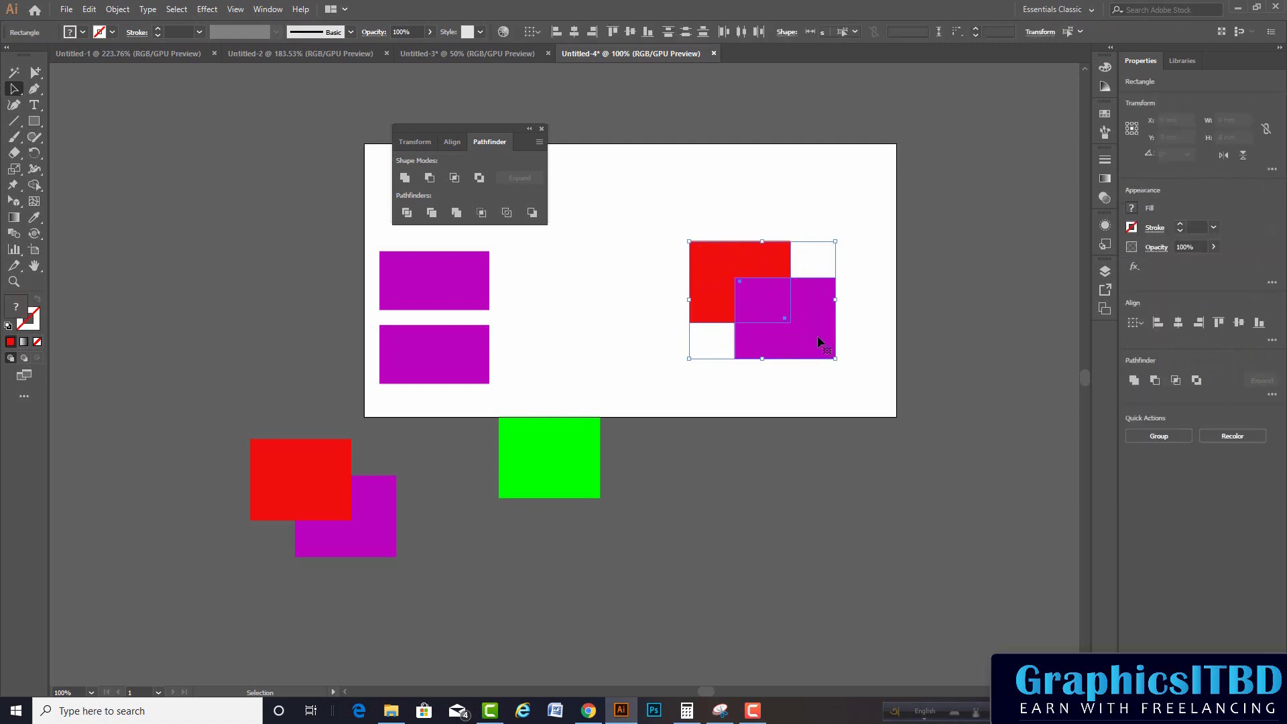
left_click(533, 213)
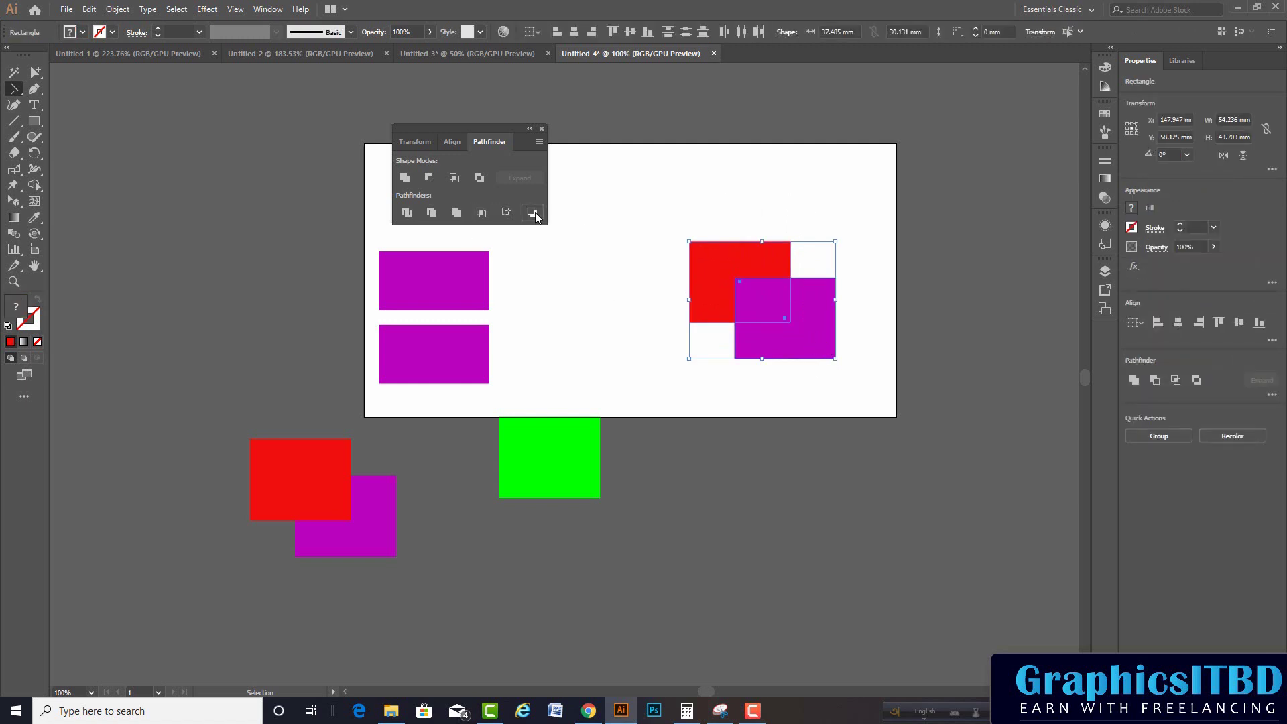
left_click(873, 223)
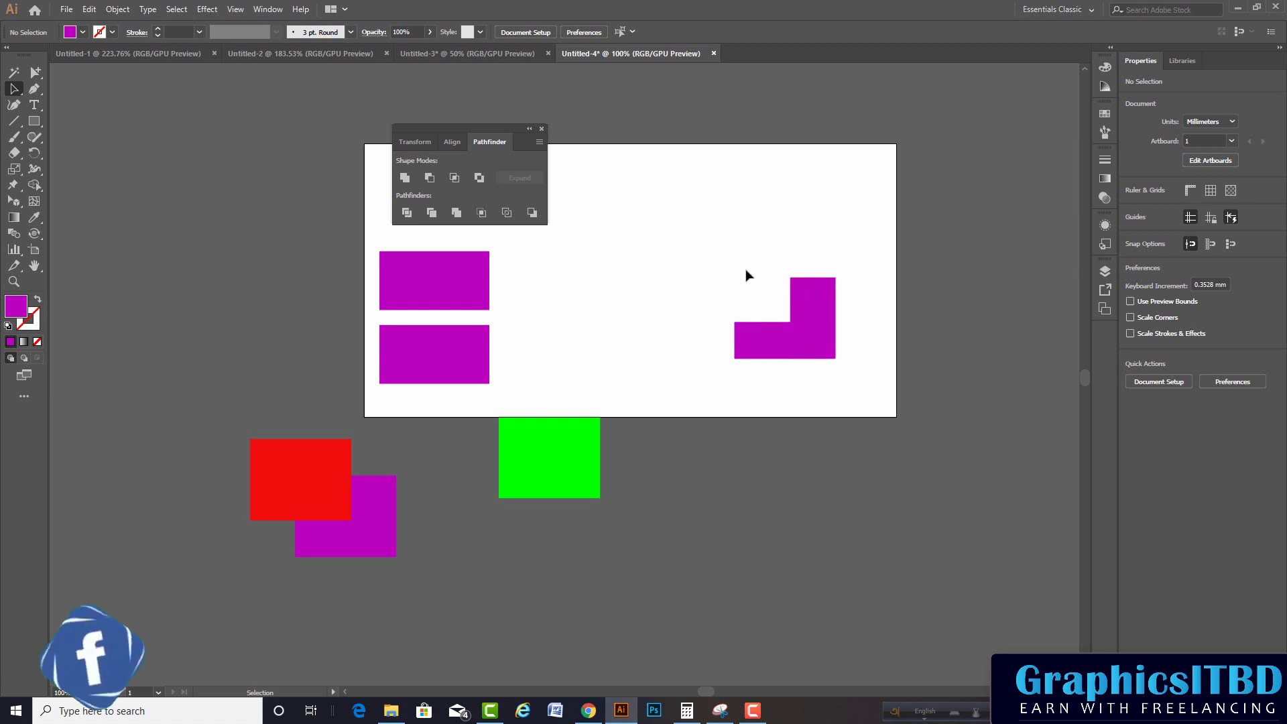
key("ctrl+z")
left_click_drag(720, 204, 823, 315)
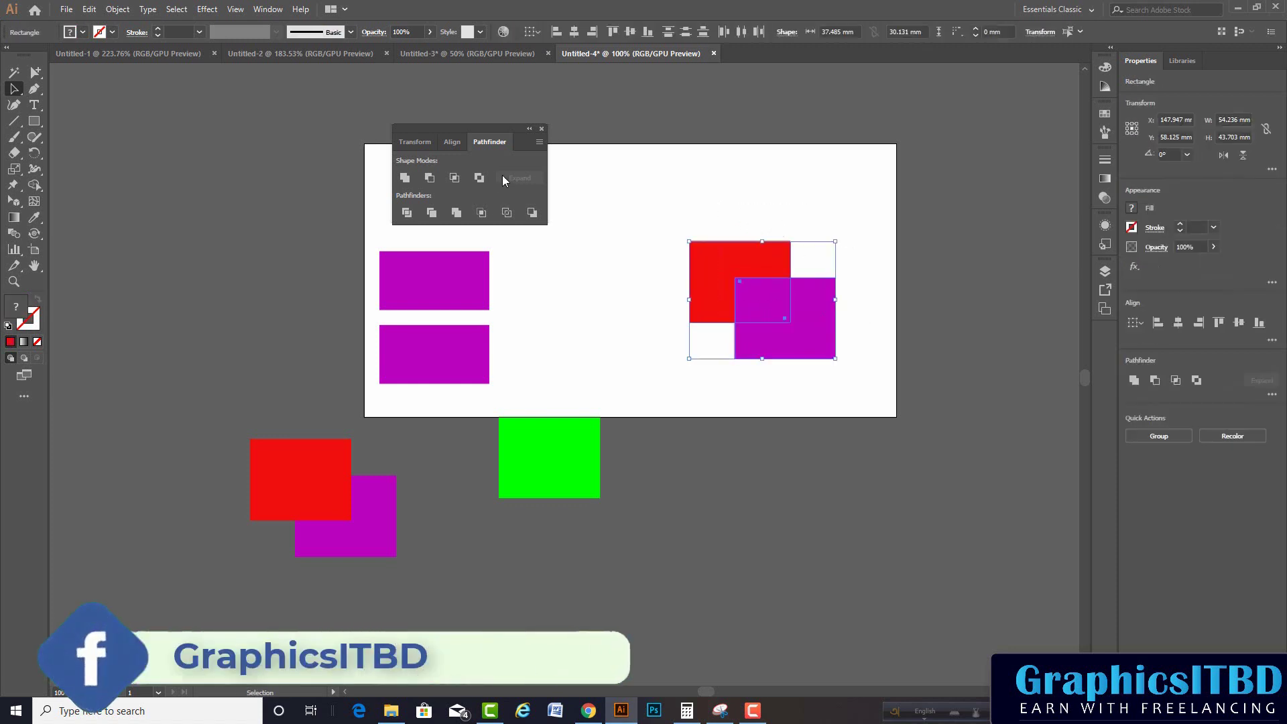
left_click(482, 213)
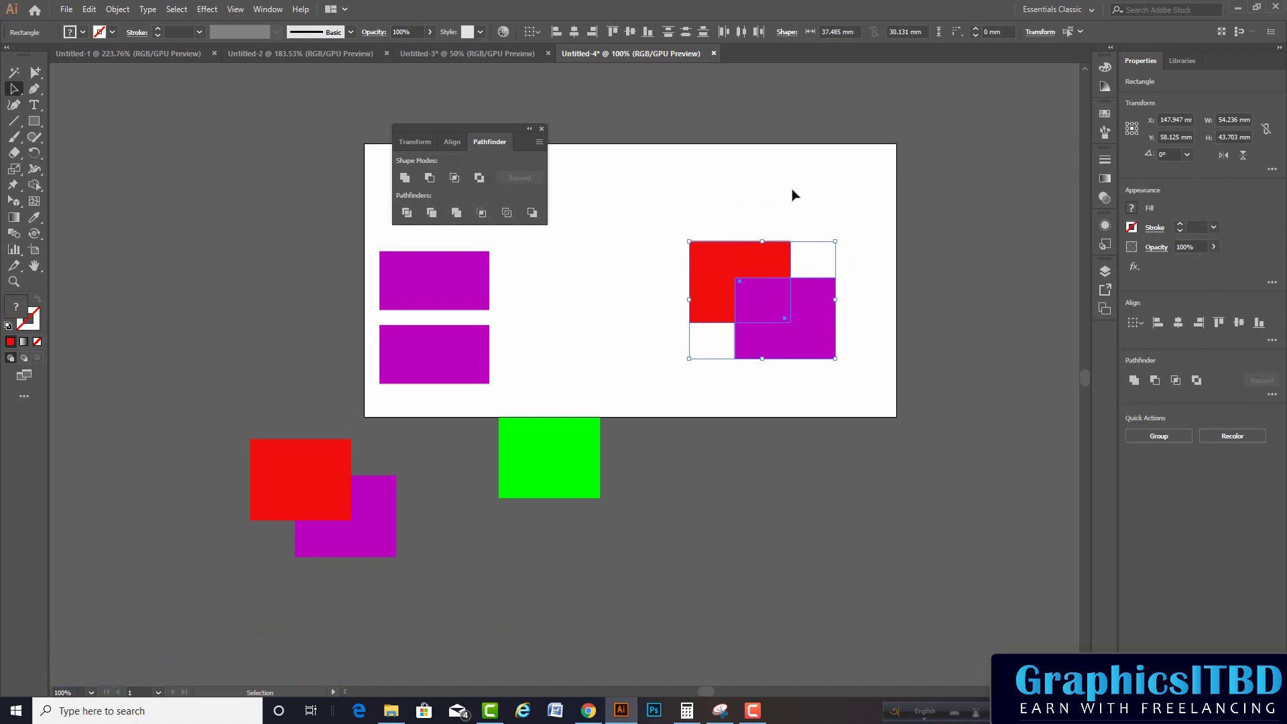
mouse_move(810, 197)
left_mouse_down()
mouse_move(843, 338)
mouse_move(855, 327)
left_mouse_up()
left_click(709, 209)
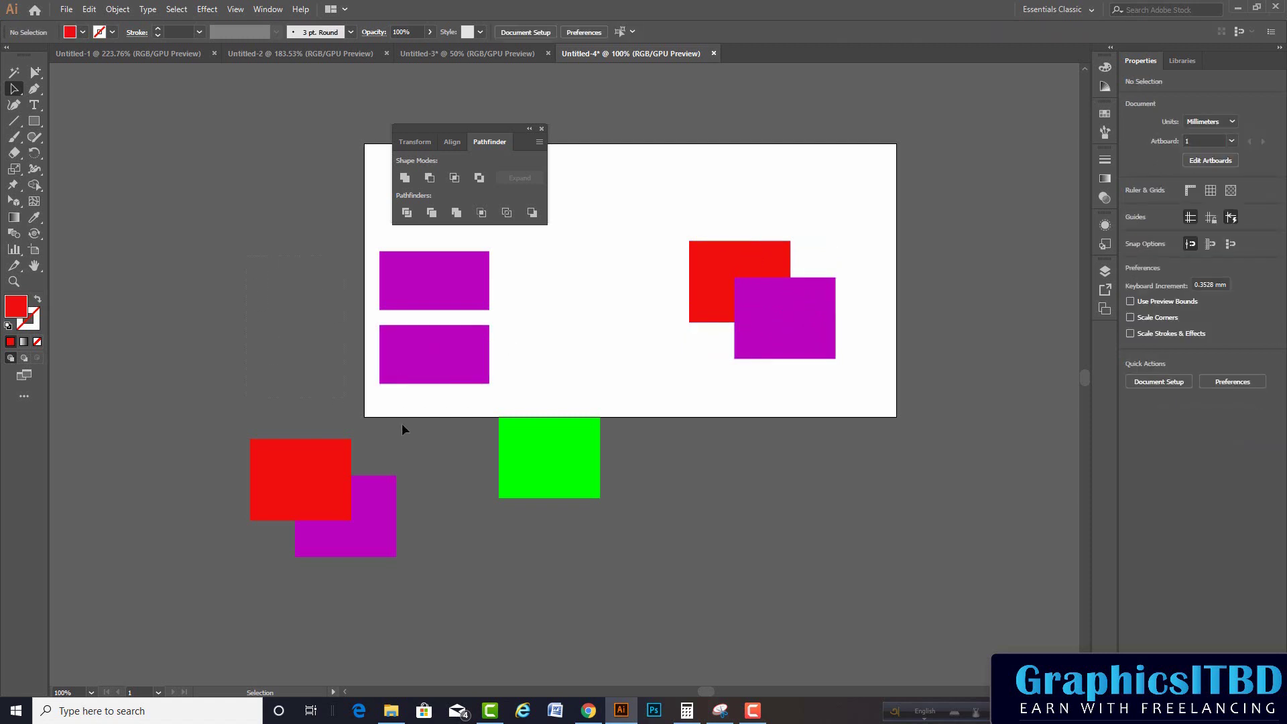
Step: Delete every rectangle on the canvas and move the Pathfinder panel aside
left_click_drag(402, 428, 863, 497)
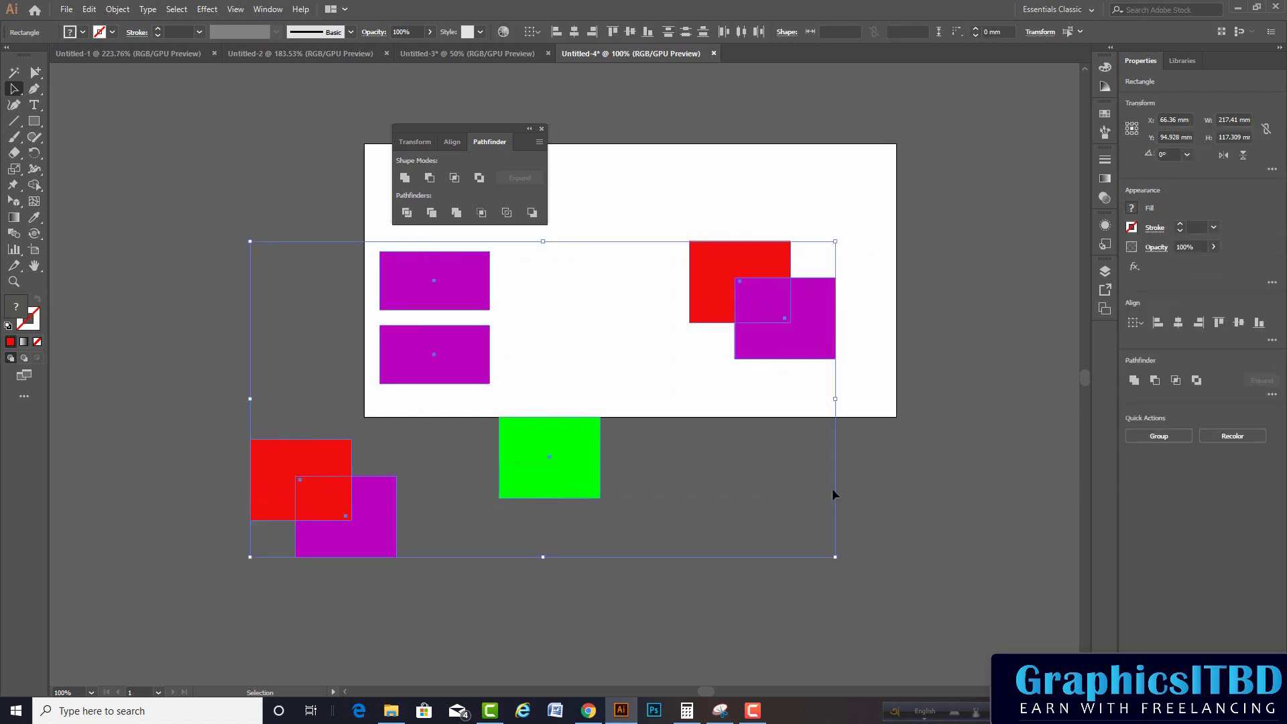
key("Delete")
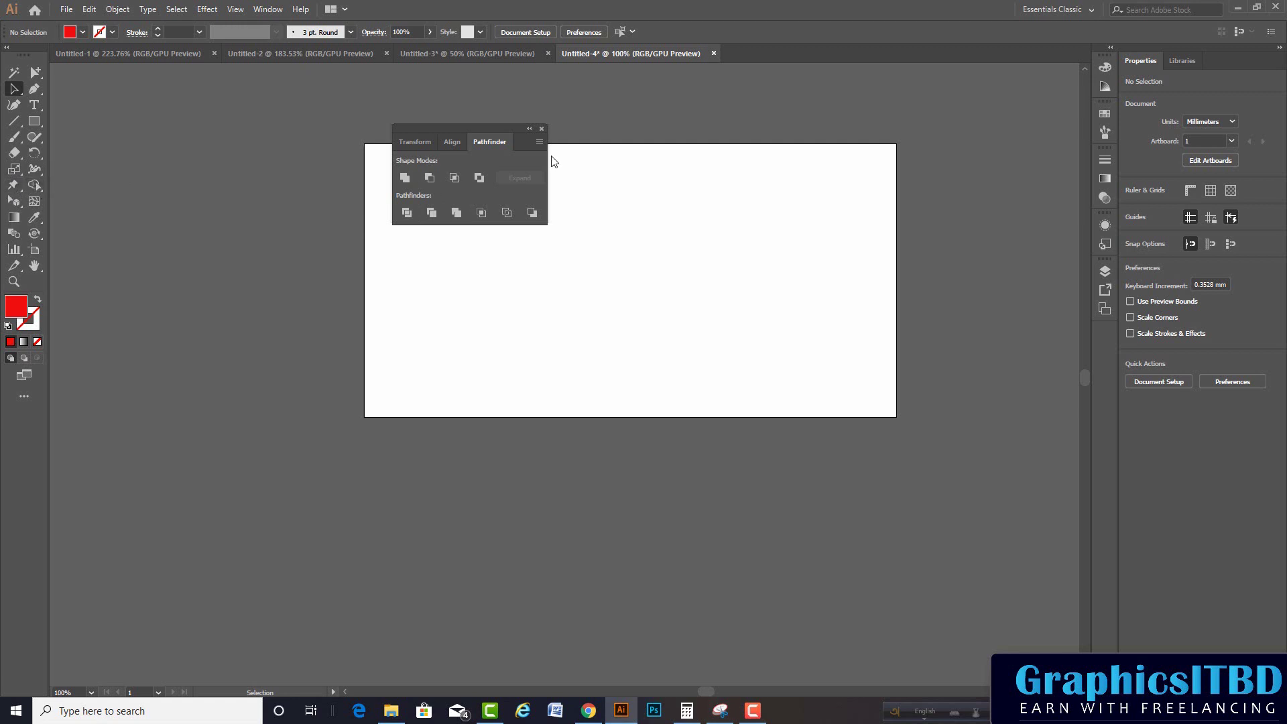
mouse_move(498, 126)
left_mouse_down()
mouse_move(340, 126)
mouse_move(484, 122)
mouse_move(286, 151)
left_mouse_up()
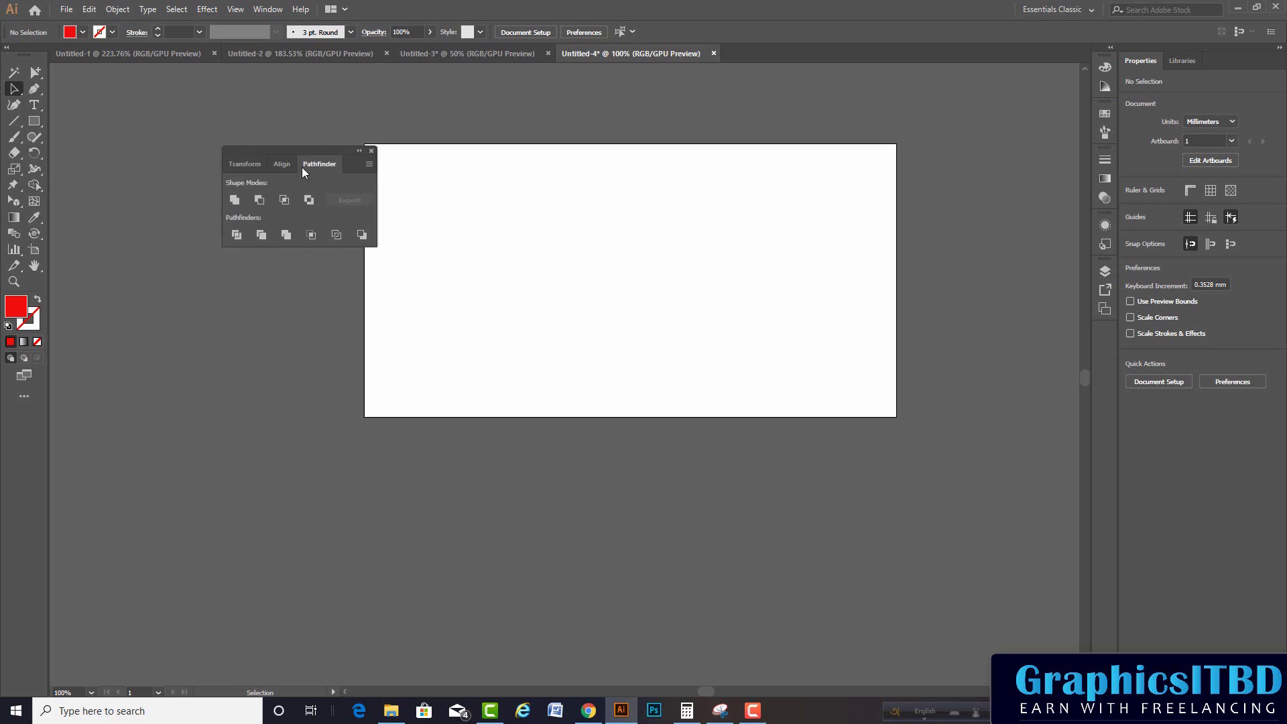
Step: Bring up the Align panel and move it left, out of the way of the artboard
left_click(283, 163)
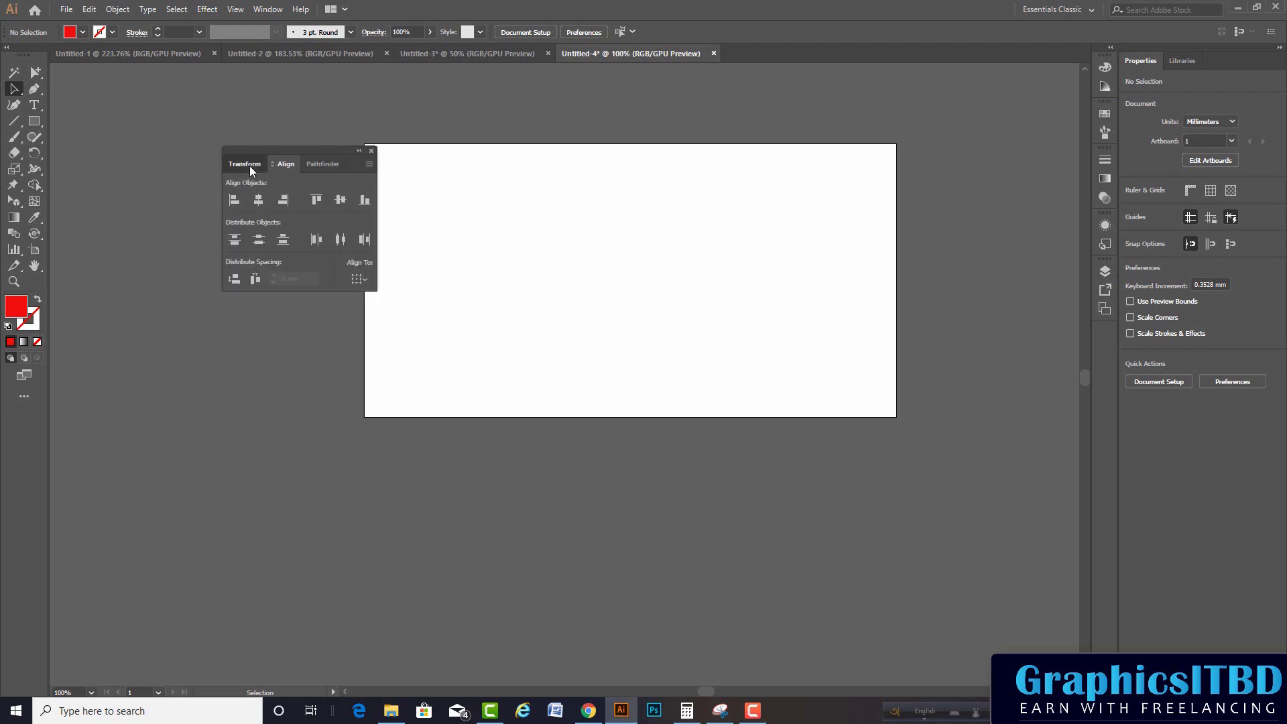
left_click(249, 165)
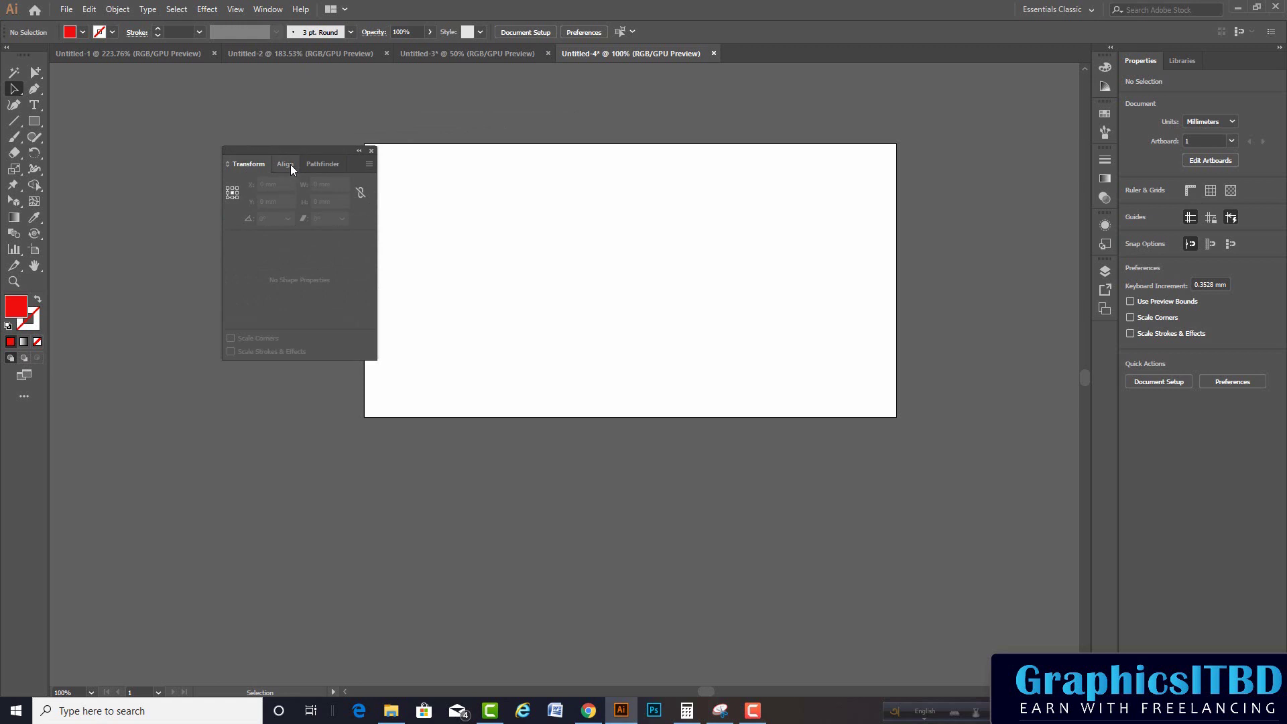
left_click(291, 167)
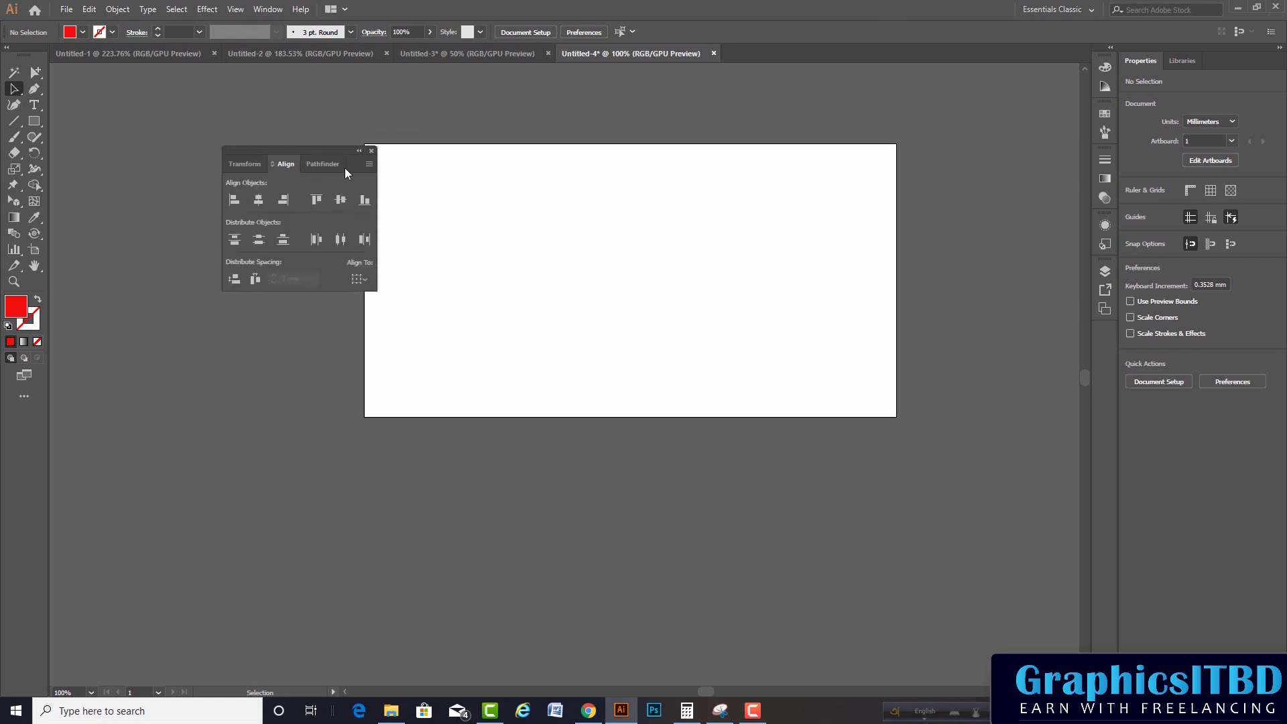
left_click_drag(304, 150, 208, 162)
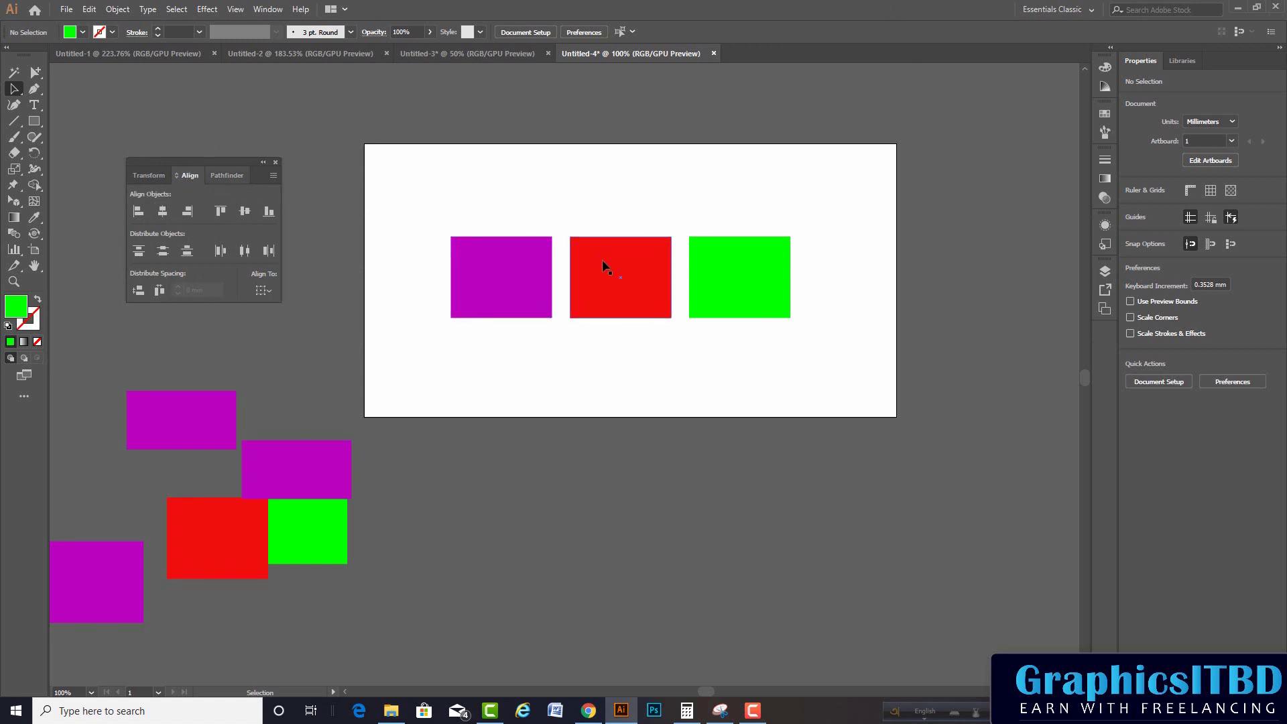
Step: Stagger the rectangles by moving the purple one up-left and raising the green one slightly
left_click_drag(539, 267, 525, 216)
left_click(653, 295)
left_click_drag(733, 299, 733, 271)
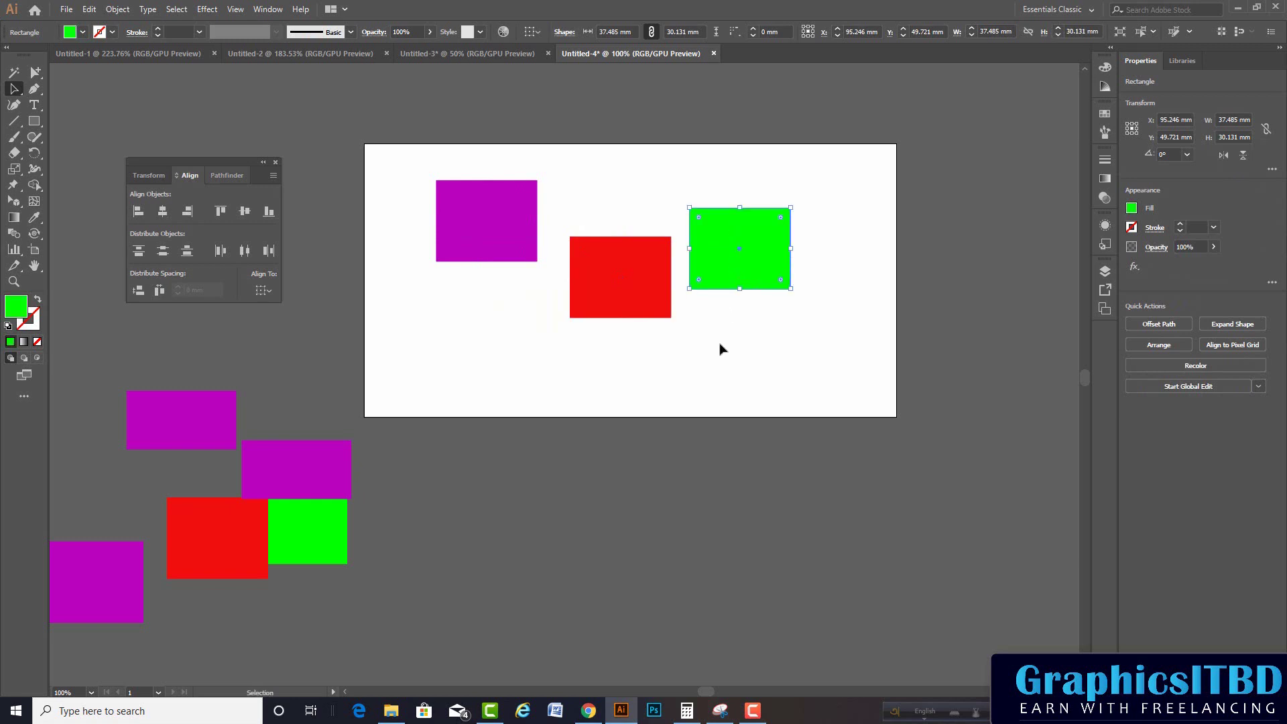
left_click(735, 381)
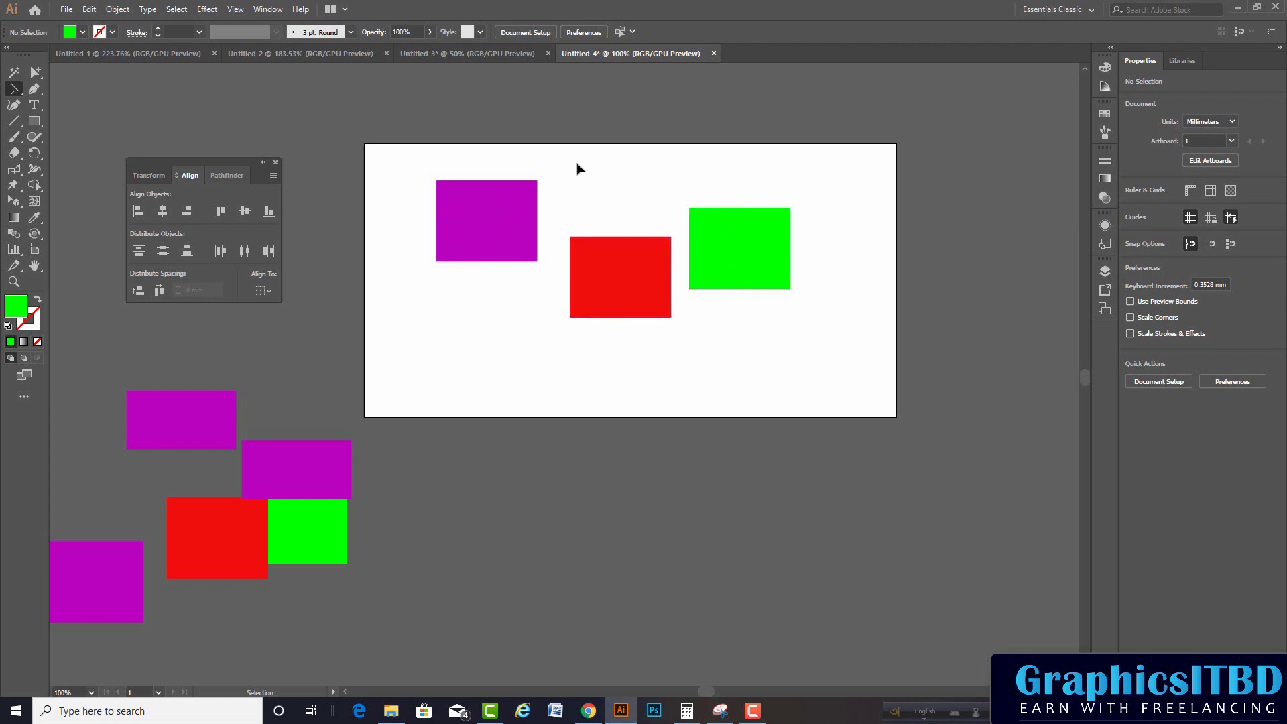
Step: Rearrange the purple, red and green rectangles into a staggered vertical stack
left_click_drag(399, 166, 817, 300)
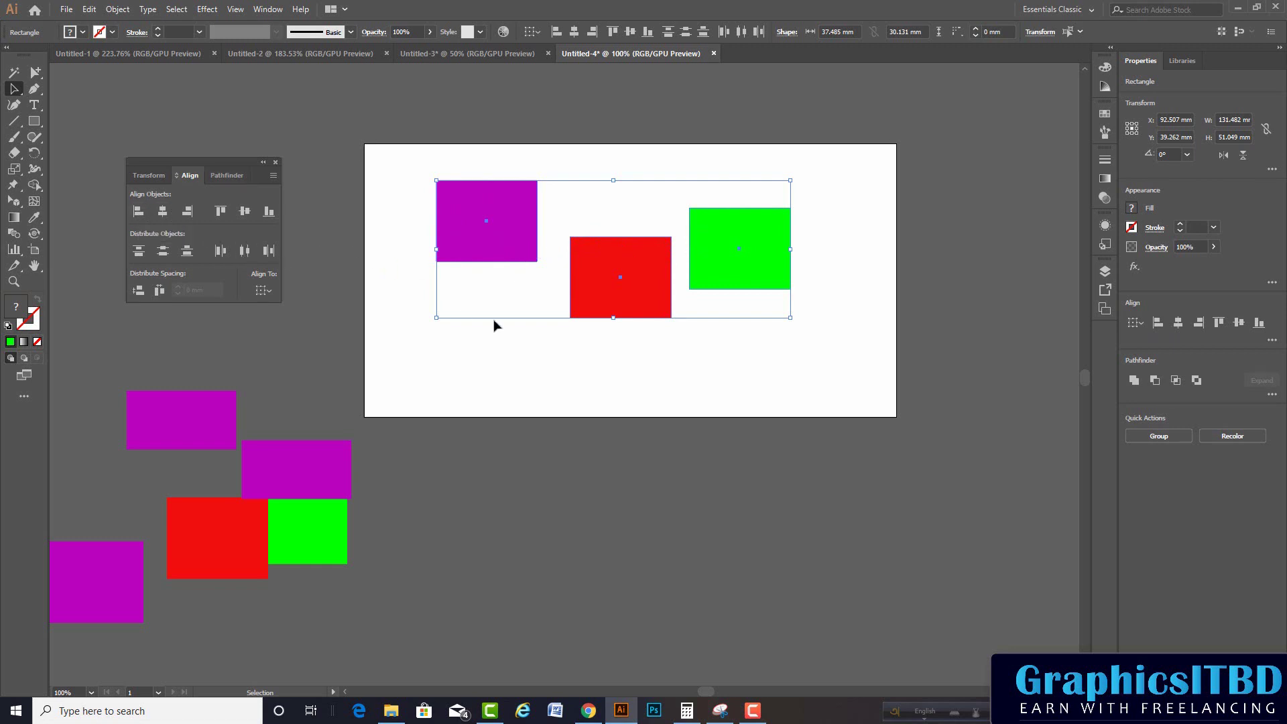
left_click(554, 328)
left_click_drag(619, 288, 549, 361)
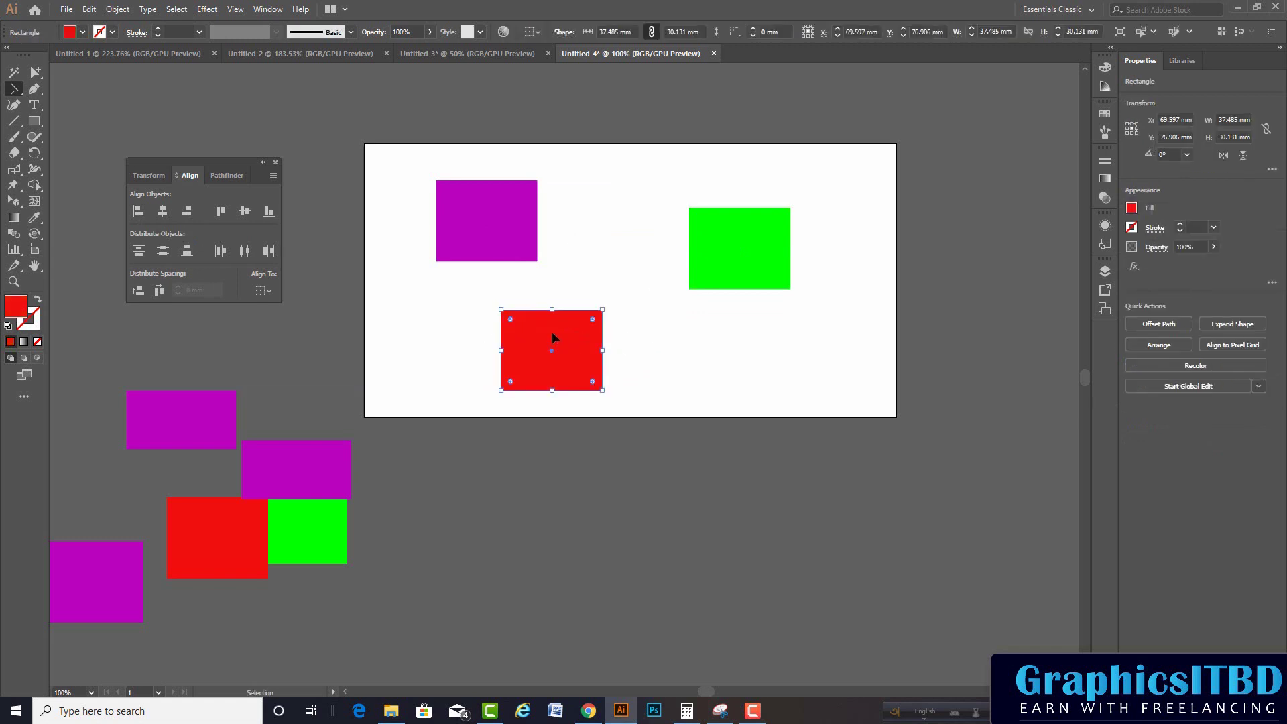
mouse_move(509, 161)
left_mouse_down()
mouse_move(575, 382)
mouse_move(560, 325)
left_mouse_up()
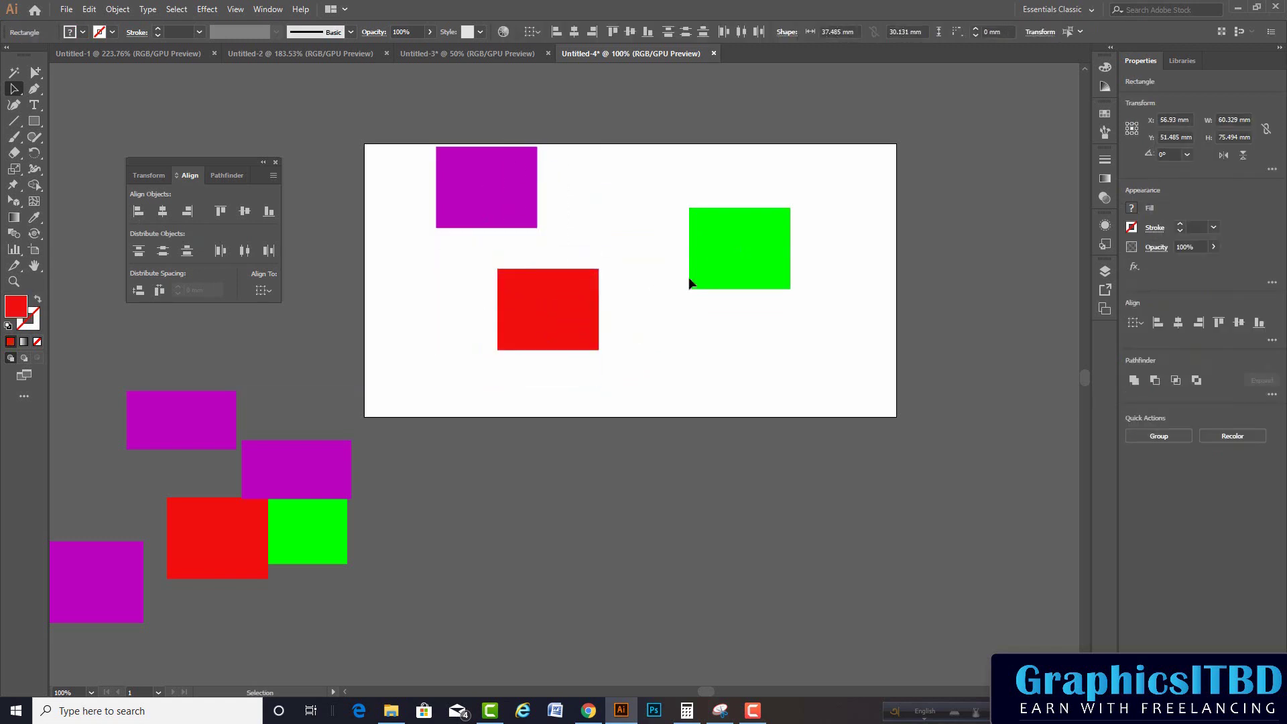
left_click_drag(698, 278, 529, 453)
left_click(682, 345)
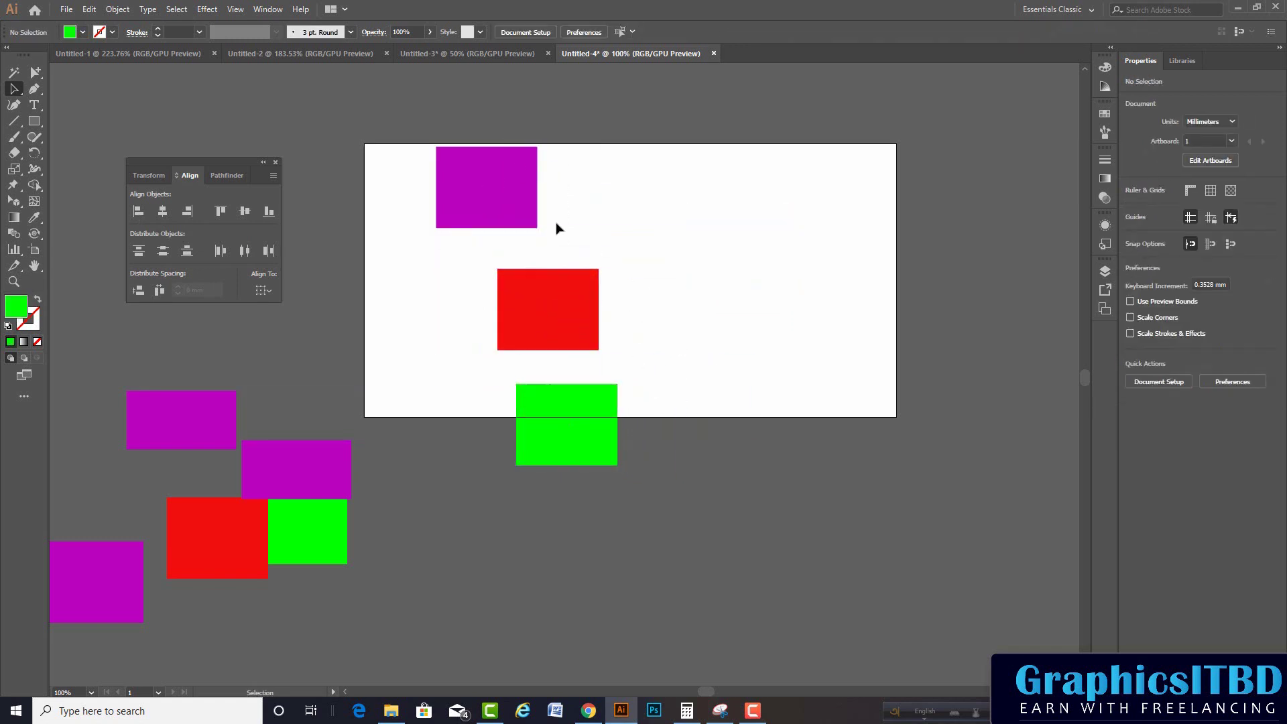
Step: Scale the three stacked rectangles down and move them up together
mouse_move(423, 139)
left_mouse_down()
mouse_move(613, 463)
mouse_move(586, 410)
left_mouse_up()
left_click(647, 373)
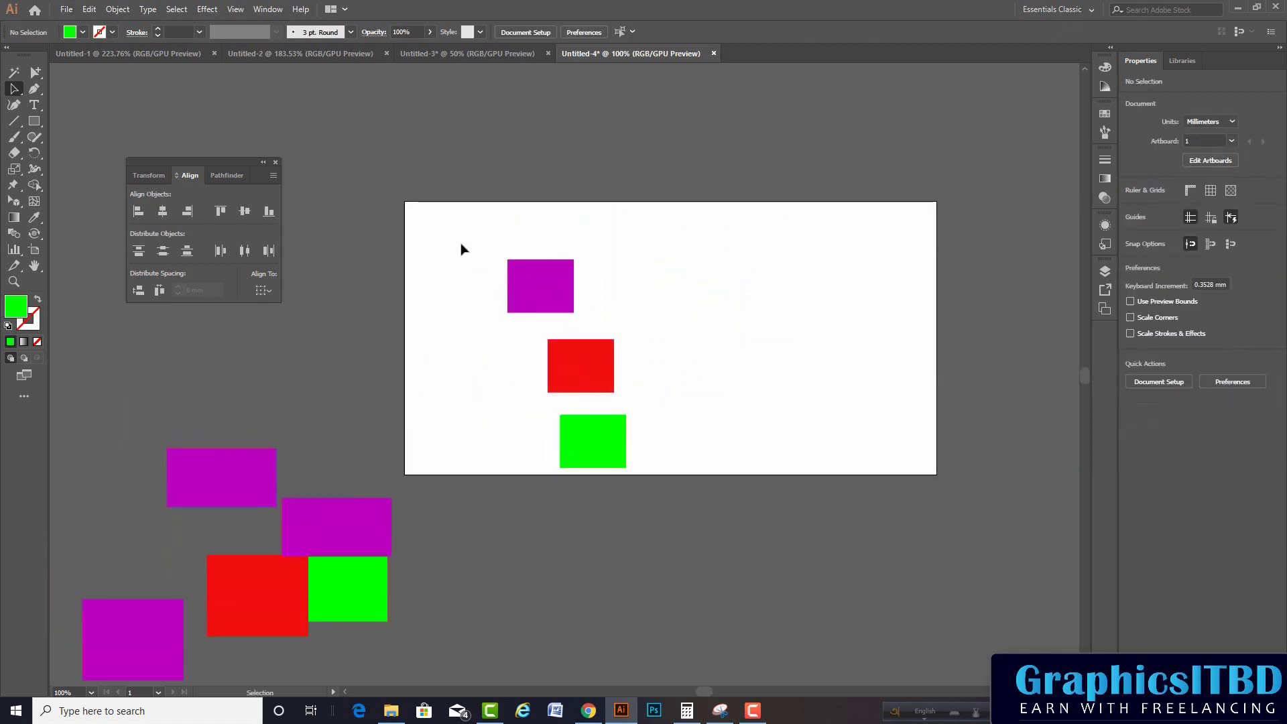
left_click_drag(461, 250, 603, 429)
left_click_drag(587, 372, 588, 339)
left_click(730, 379)
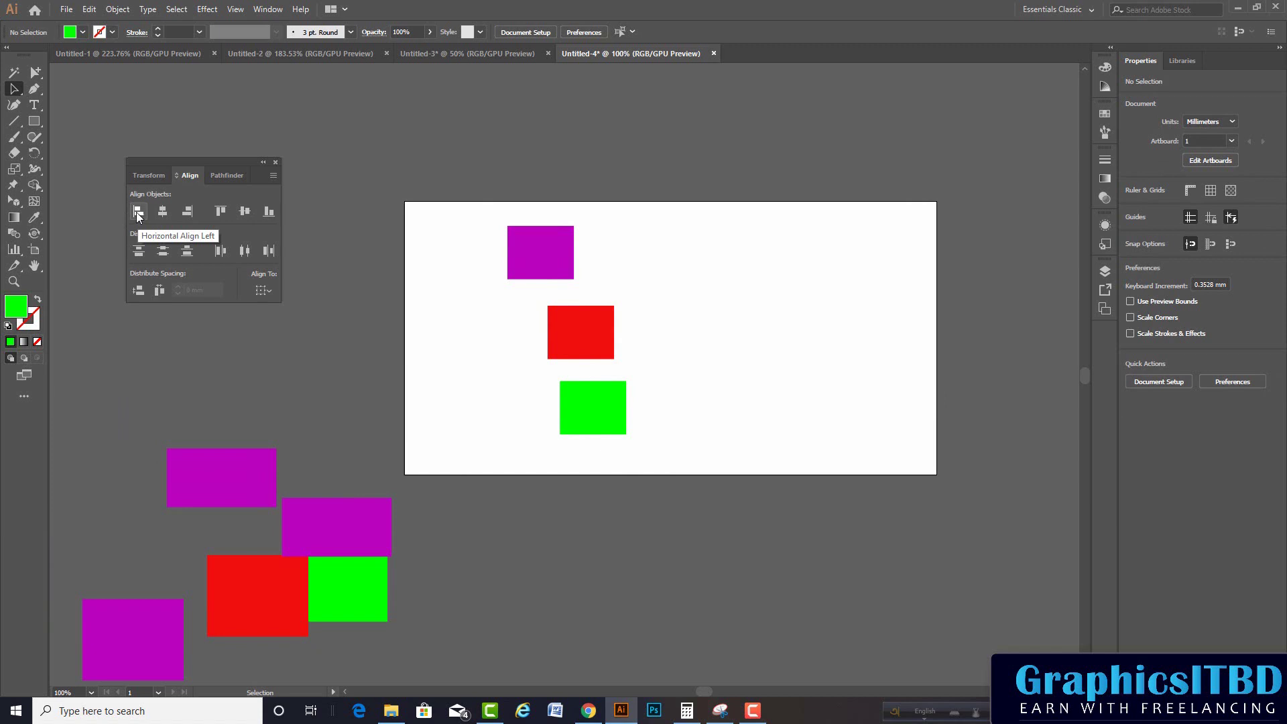
Step: Align the purple, red and green rectangles' left edges with Horizontal Align Left
left_click_drag(458, 208, 626, 444)
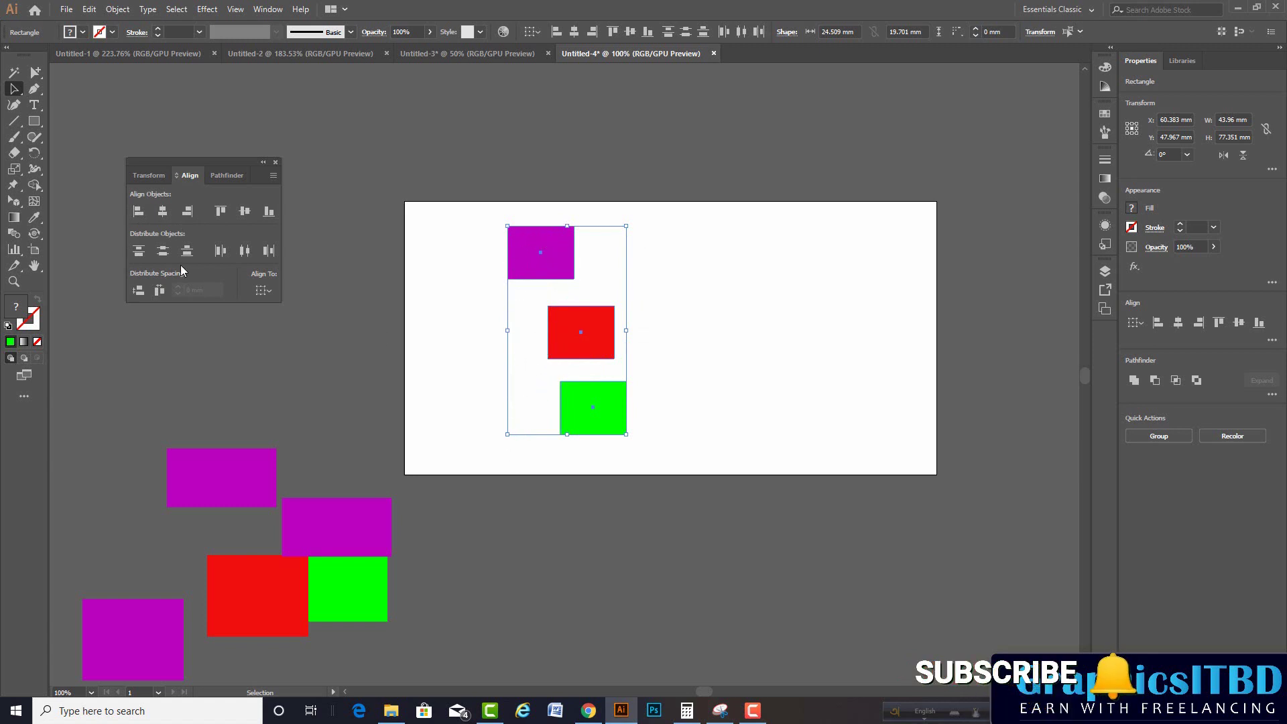
left_click(138, 212)
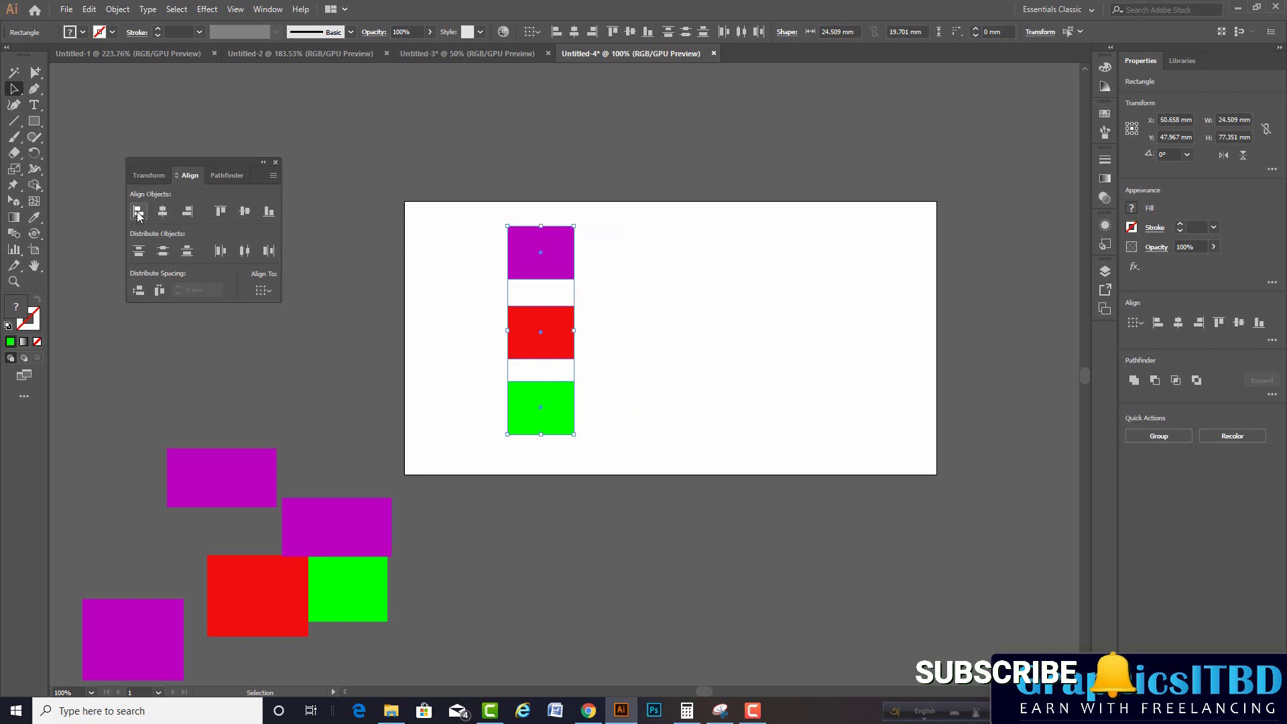
left_click(667, 346)
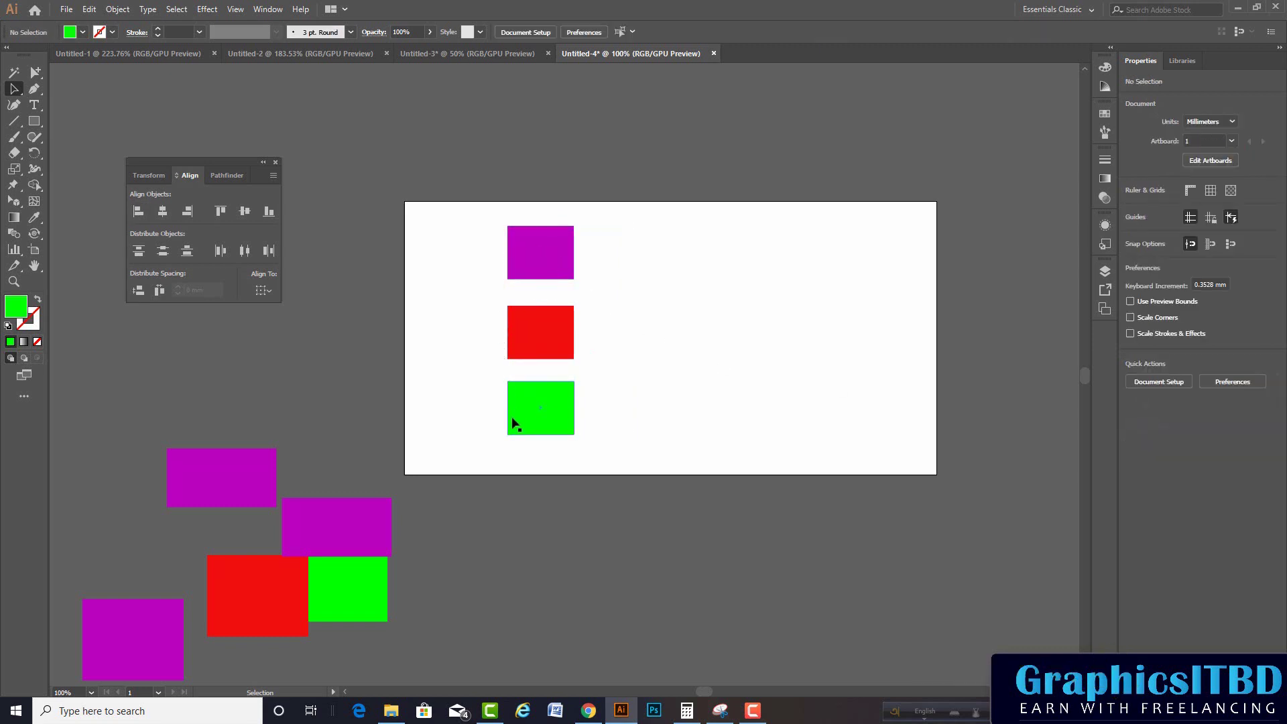
Step: Widen the green and red rectangles by dragging their right handles
left_click(562, 416)
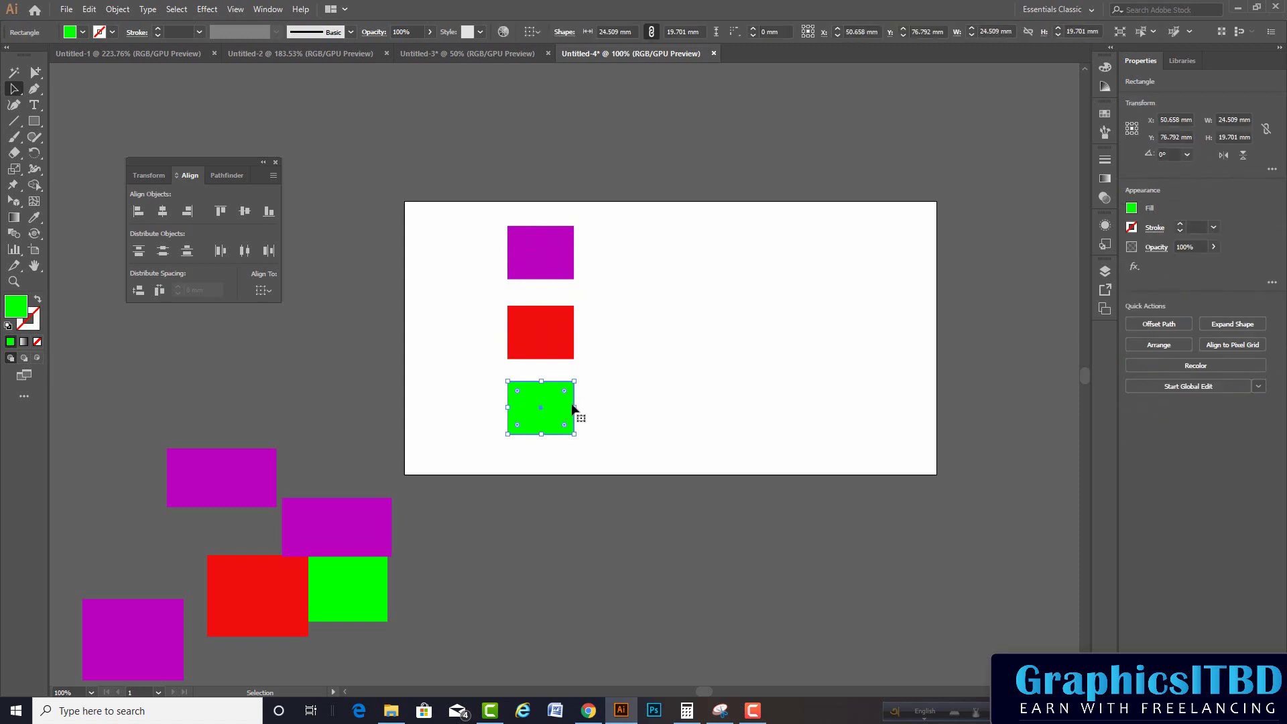
left_click_drag(577, 406, 698, 407)
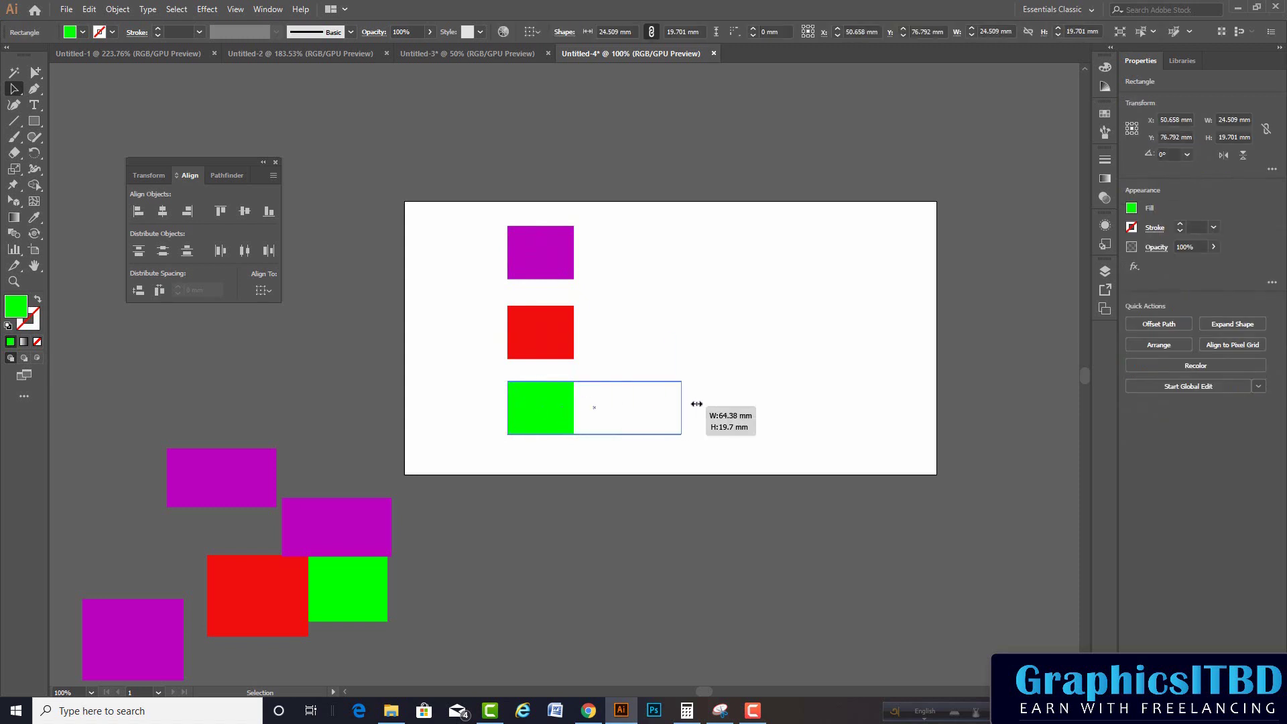
left_click(569, 327)
left_click_drag(575, 329, 652, 330)
left_click(643, 295)
Step: Re-align all three rectangles' left edges with Horizontal Align Left, leaving them selected
left_click_drag(650, 398, 705, 407)
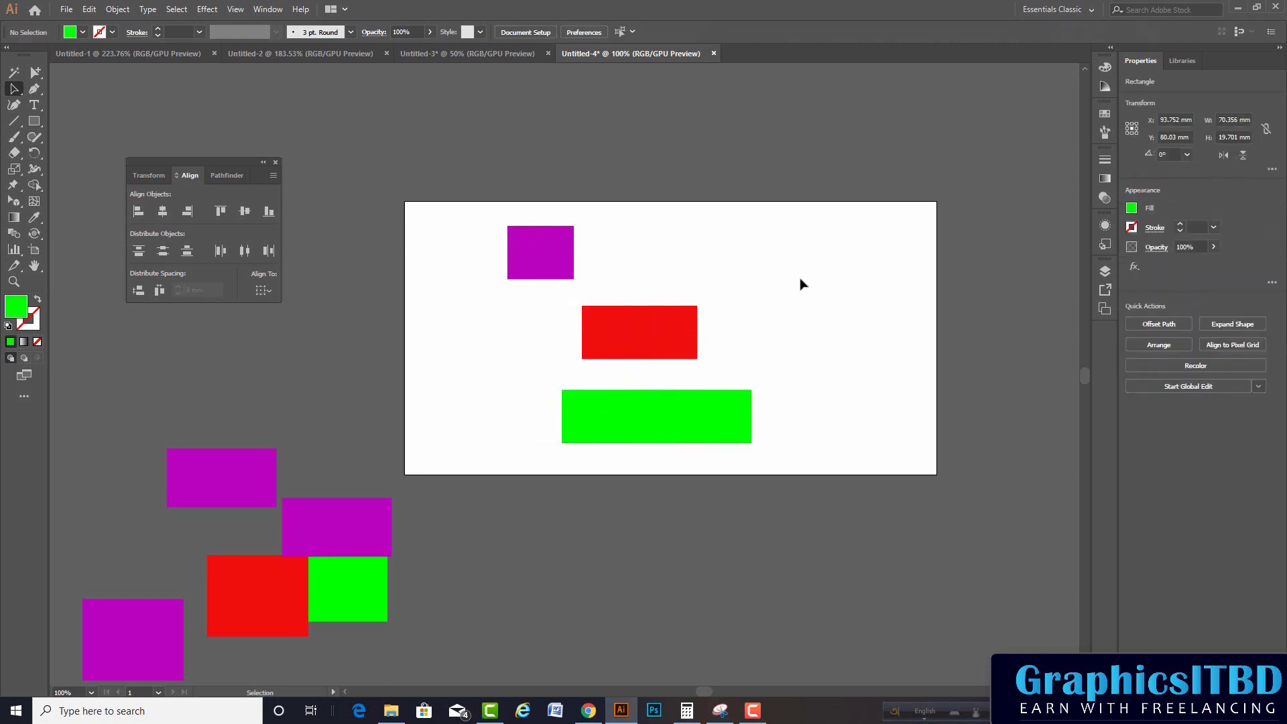
left_click(800, 281)
left_click_drag(483, 230, 681, 454)
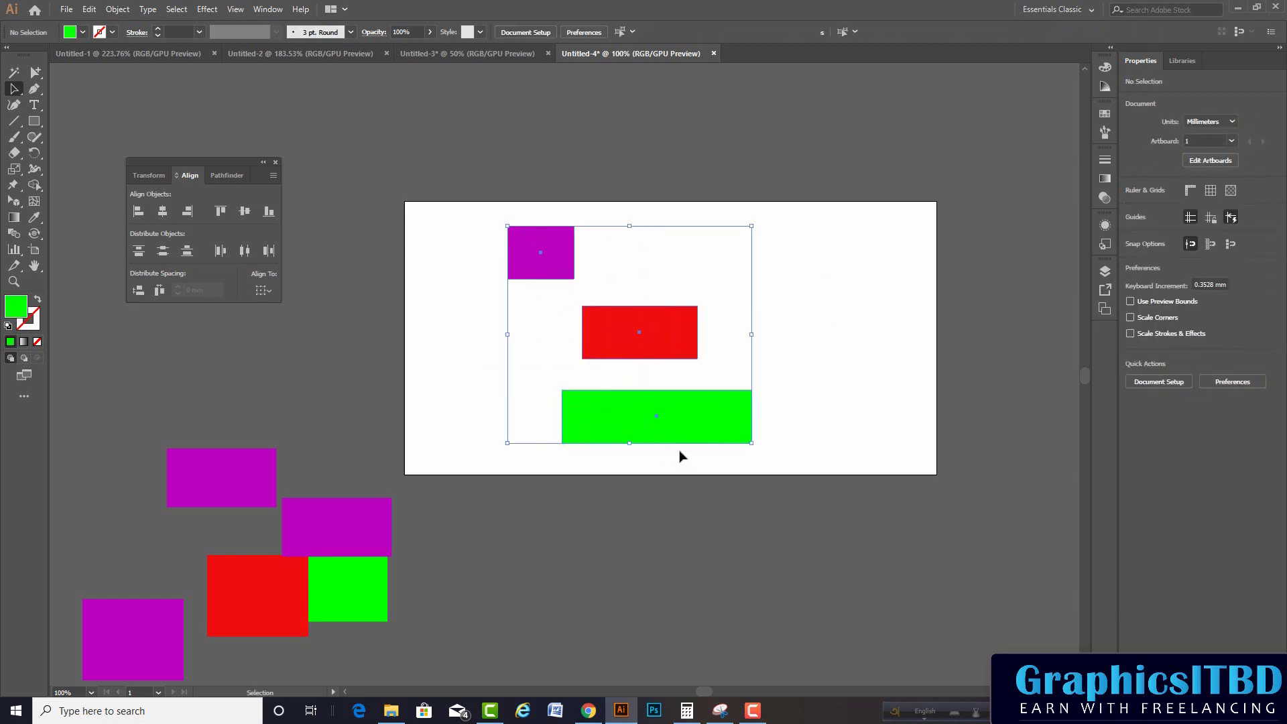
left_click(137, 213)
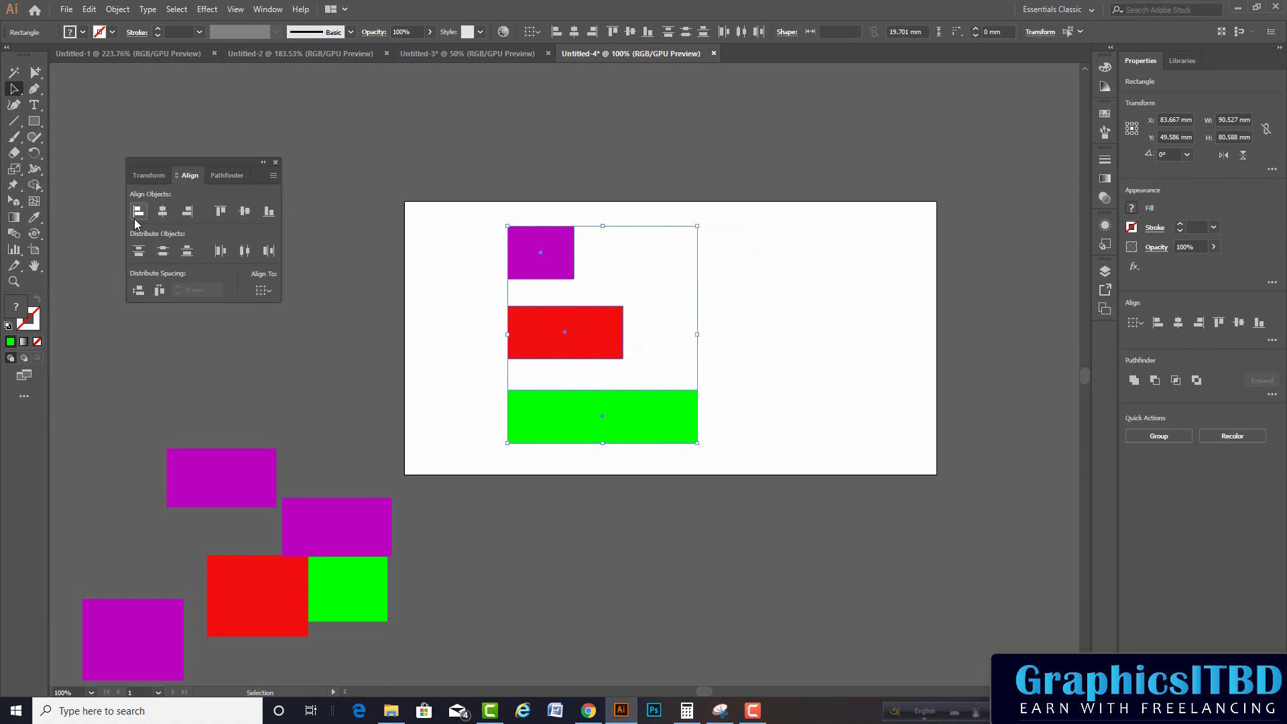
left_click(755, 375)
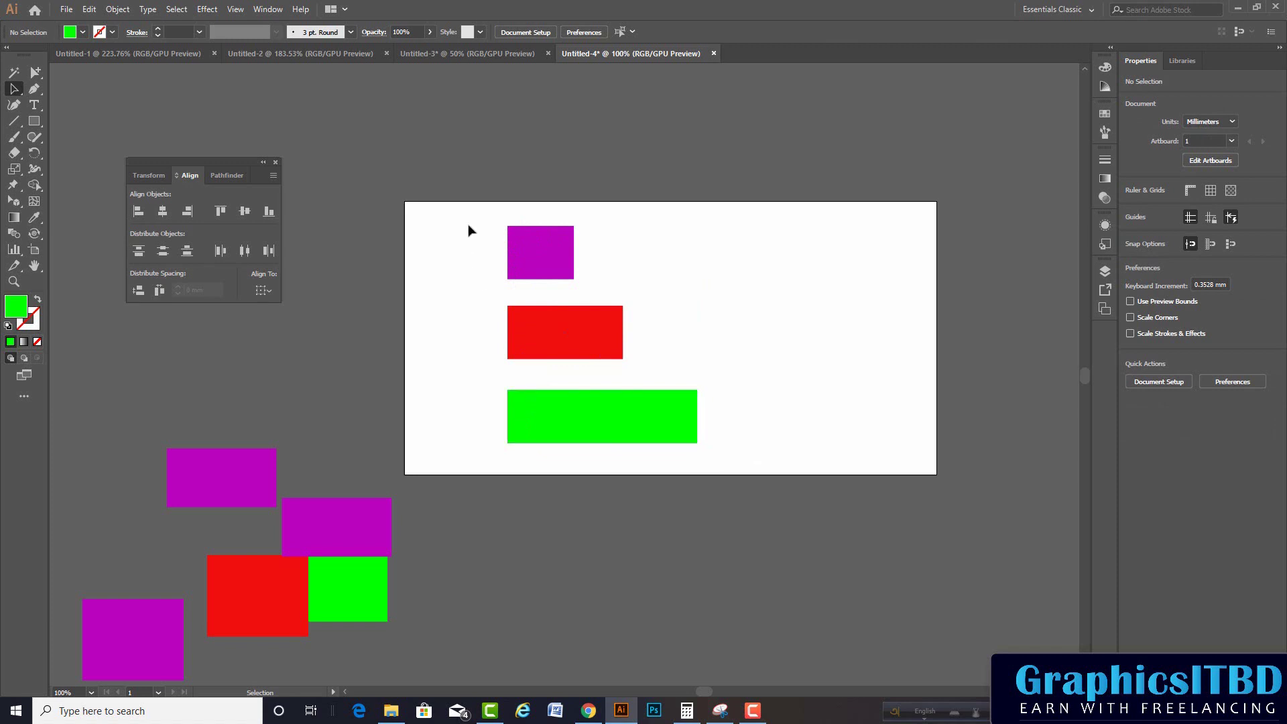
left_click_drag(468, 228, 615, 448)
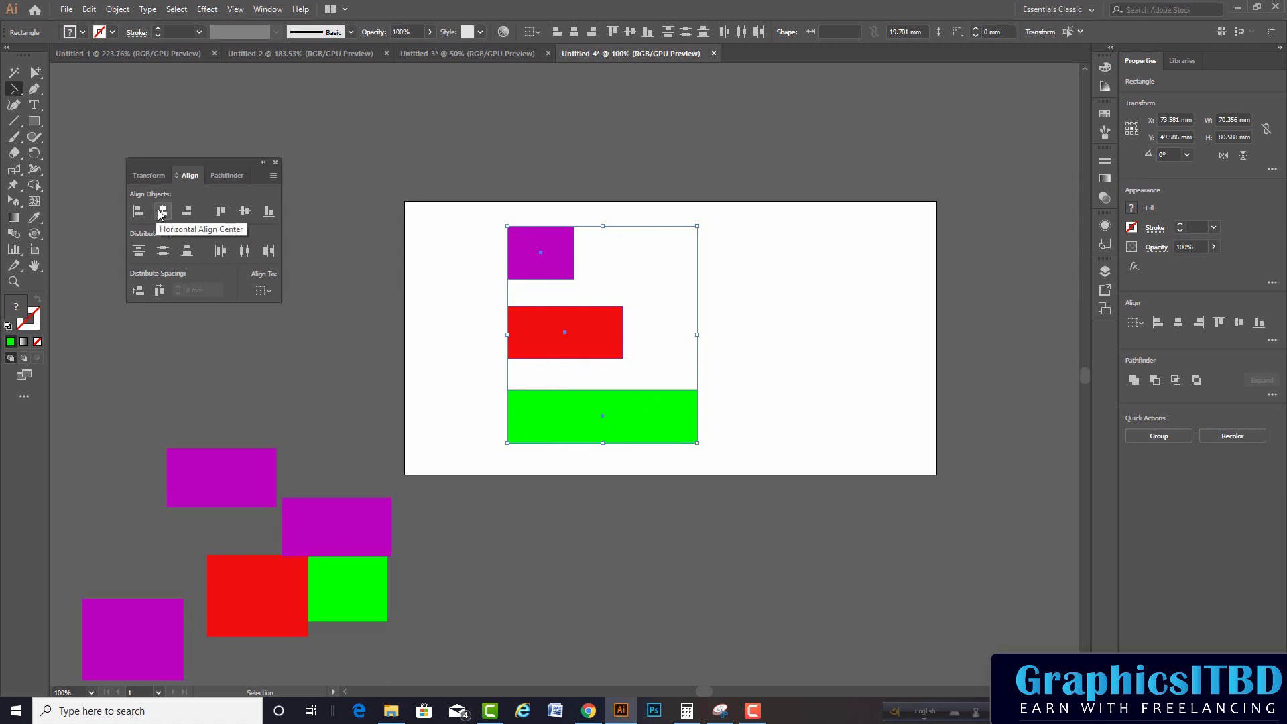
Step: Apply Horizontal Align Center so the three rectangles form a stepped pyramid
left_click(161, 212)
left_click(672, 538)
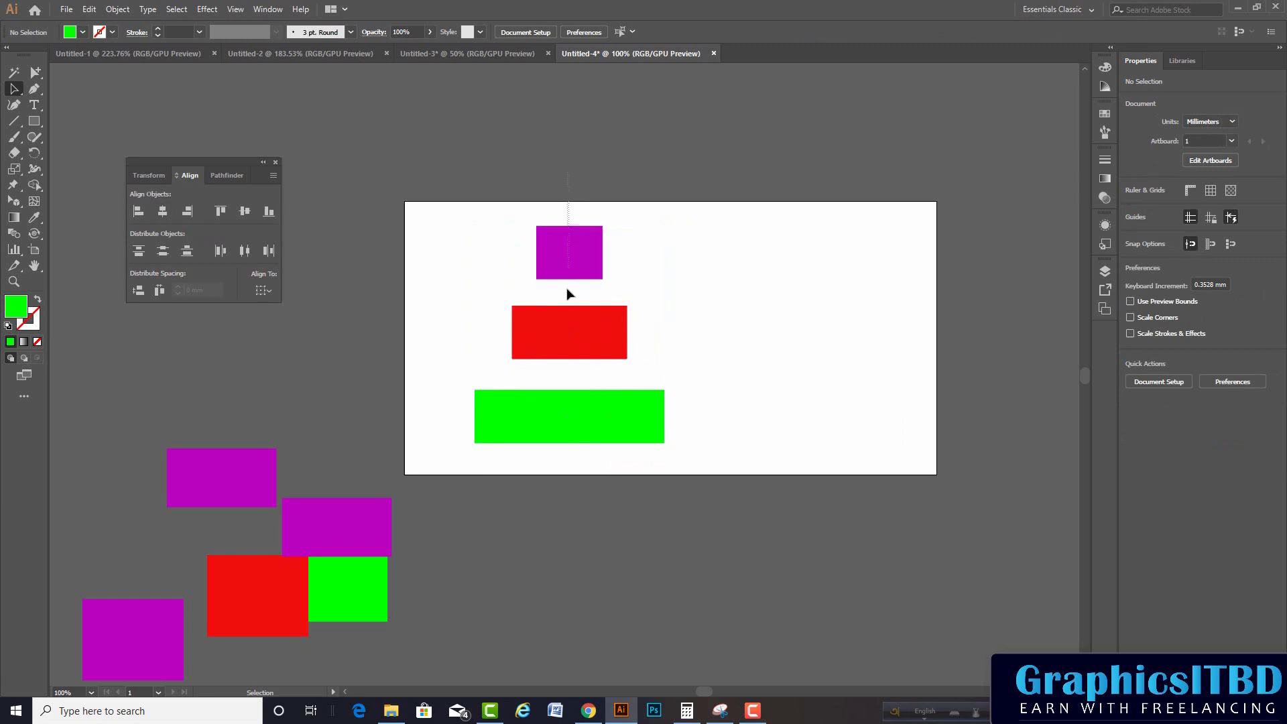
mouse_move(565, 488)
left_mouse_down()
mouse_move(577, 202)
mouse_move(591, 469)
left_mouse_up()
left_click(607, 260)
left_click(632, 330)
left_click_drag(573, 144, 573, 459)
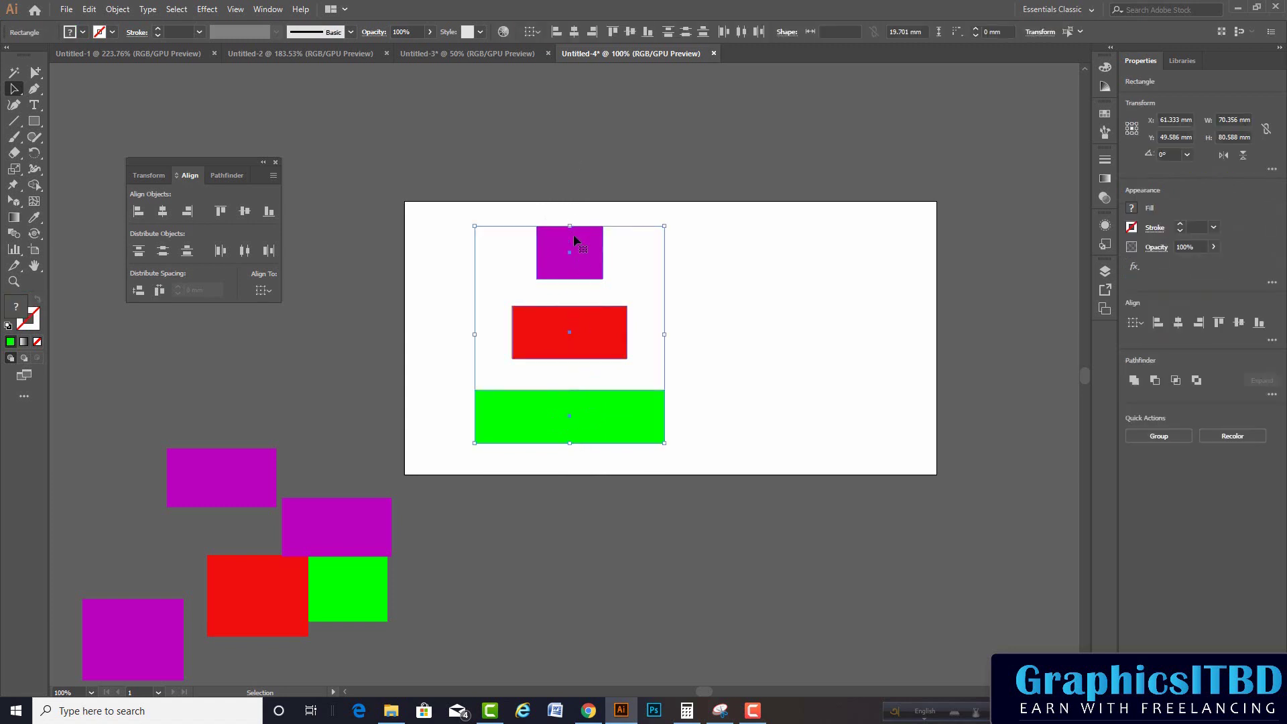
left_click_drag(566, 167, 589, 411)
left_click(726, 415)
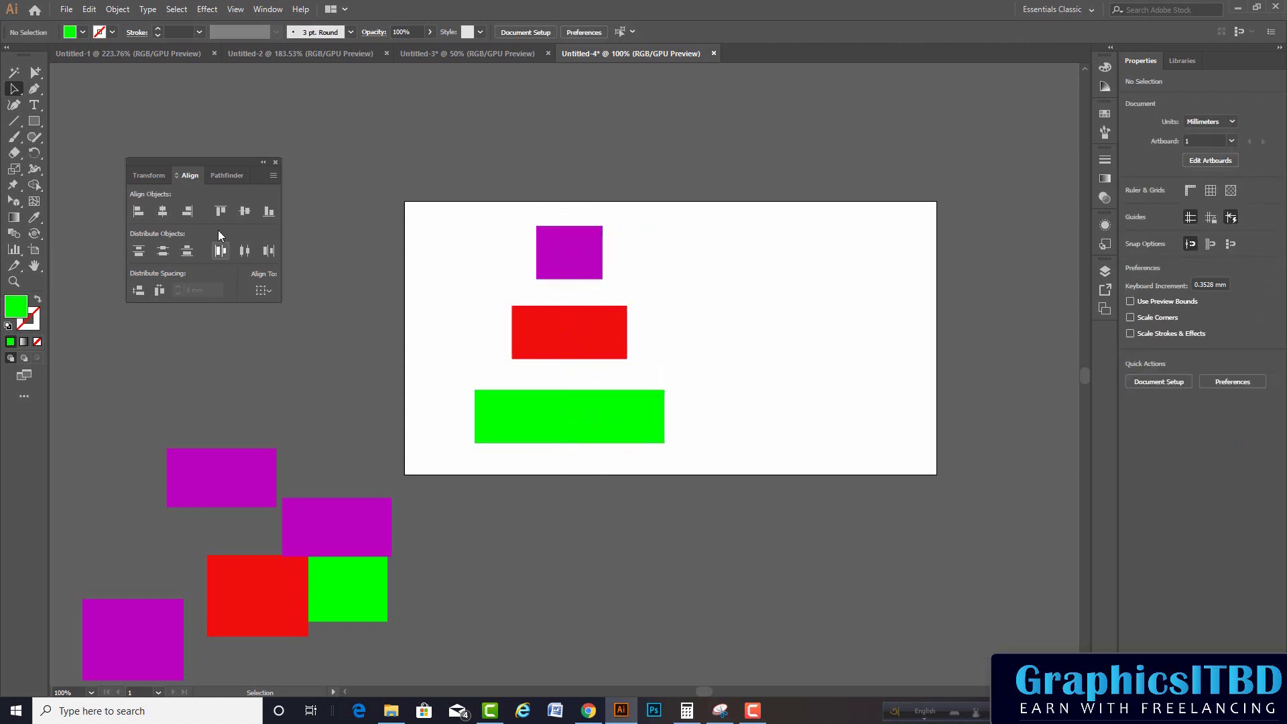
left_click_drag(573, 154, 597, 445)
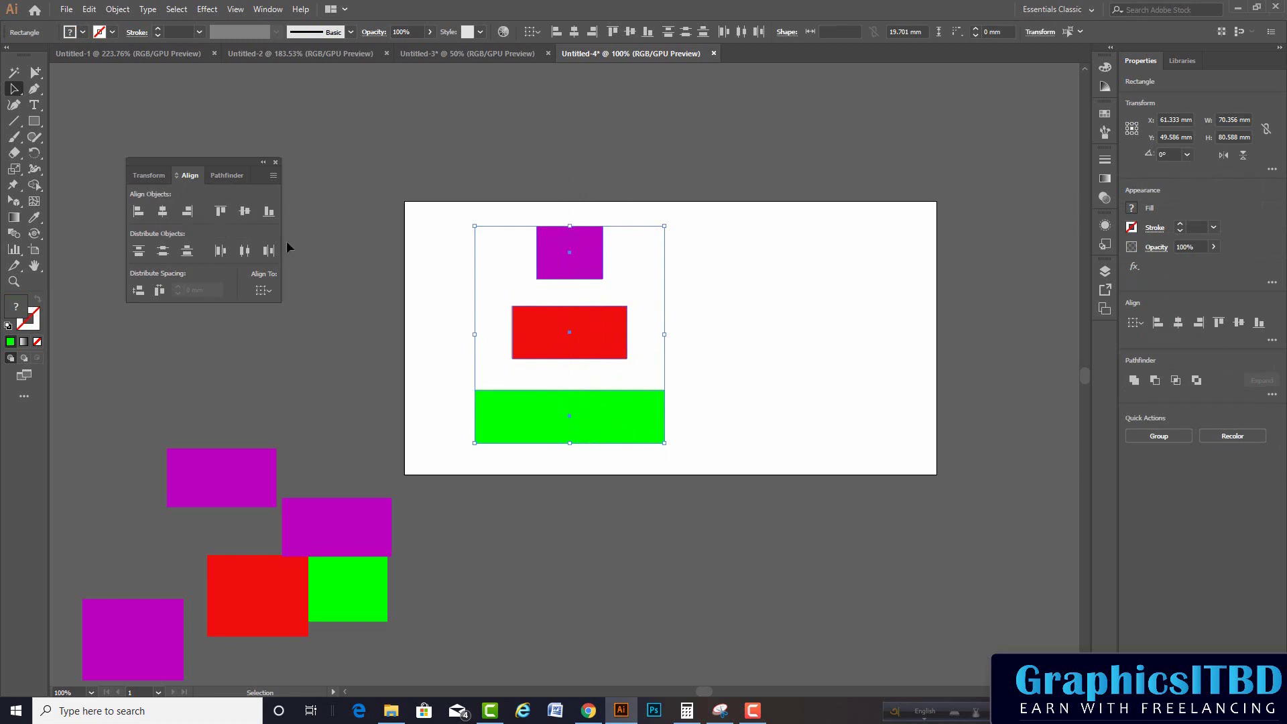
left_click(532, 153)
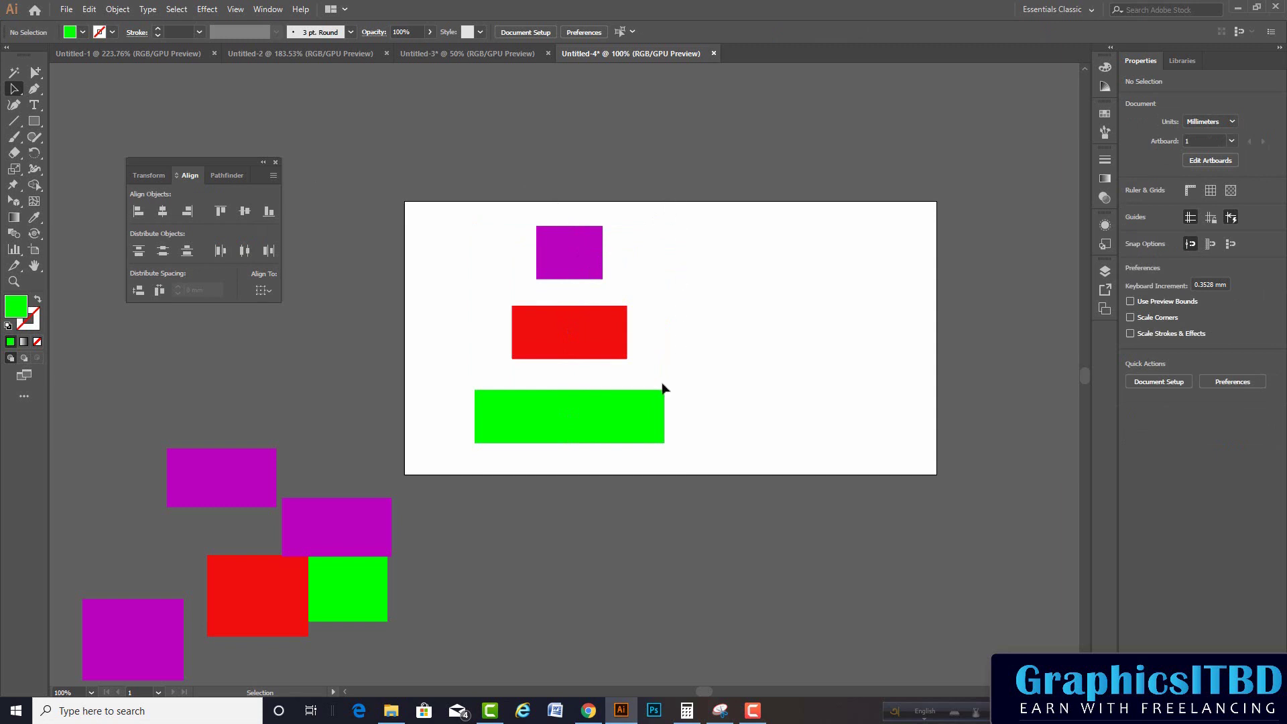
Step: Align the three rectangles' right edges with Horizontal Align Right, then select purple and red
left_click_drag(552, 173, 603, 463)
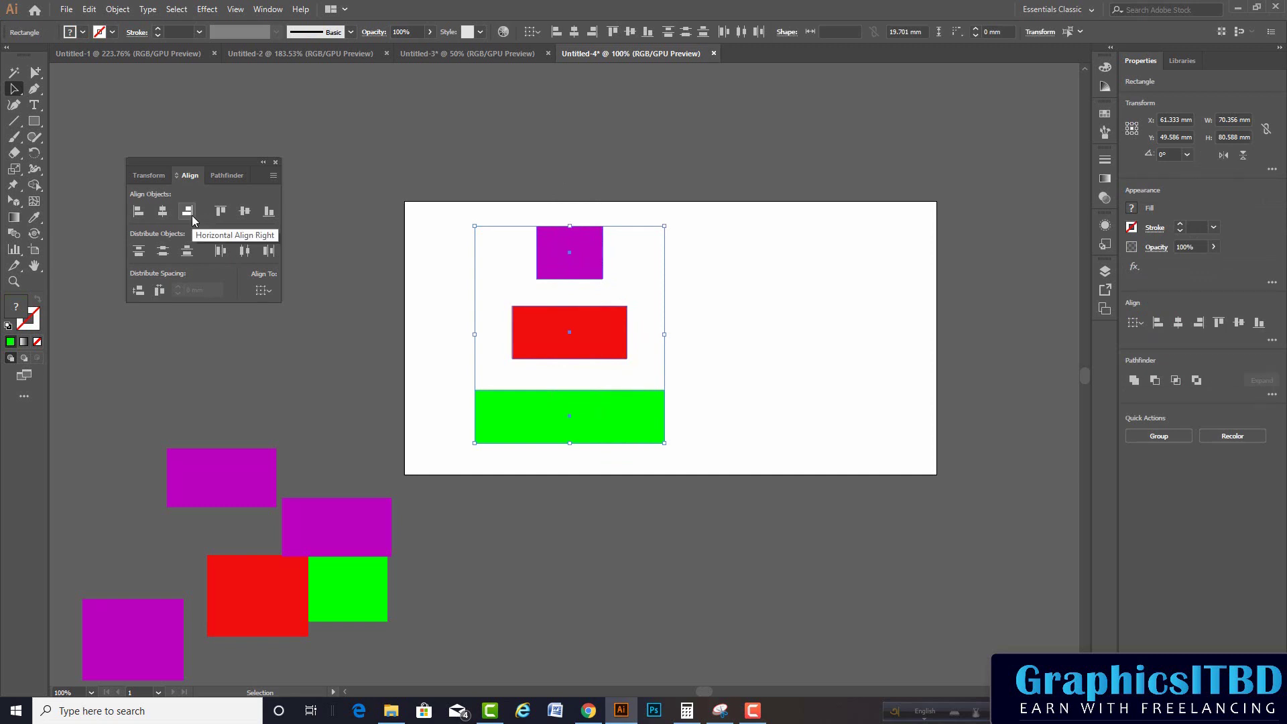
left_click(188, 211)
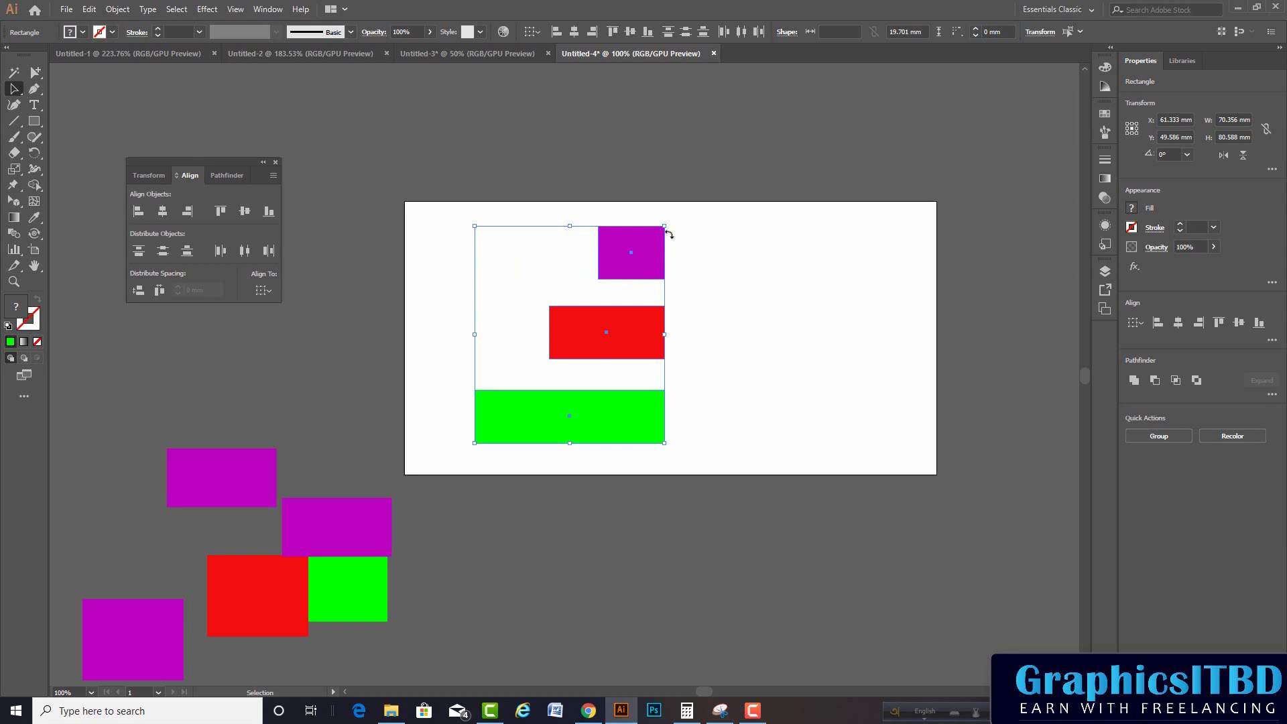
left_click(729, 251)
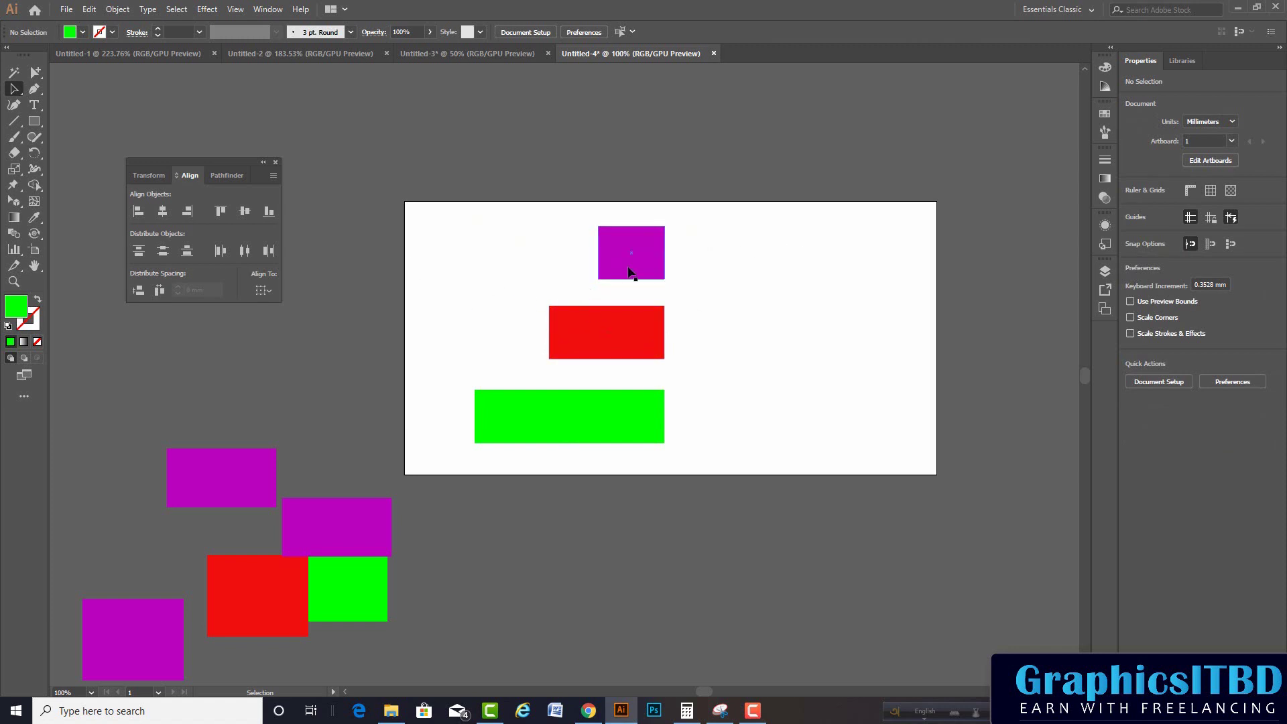
left_click_drag(615, 175, 616, 406)
left_click_drag(608, 201, 672, 382)
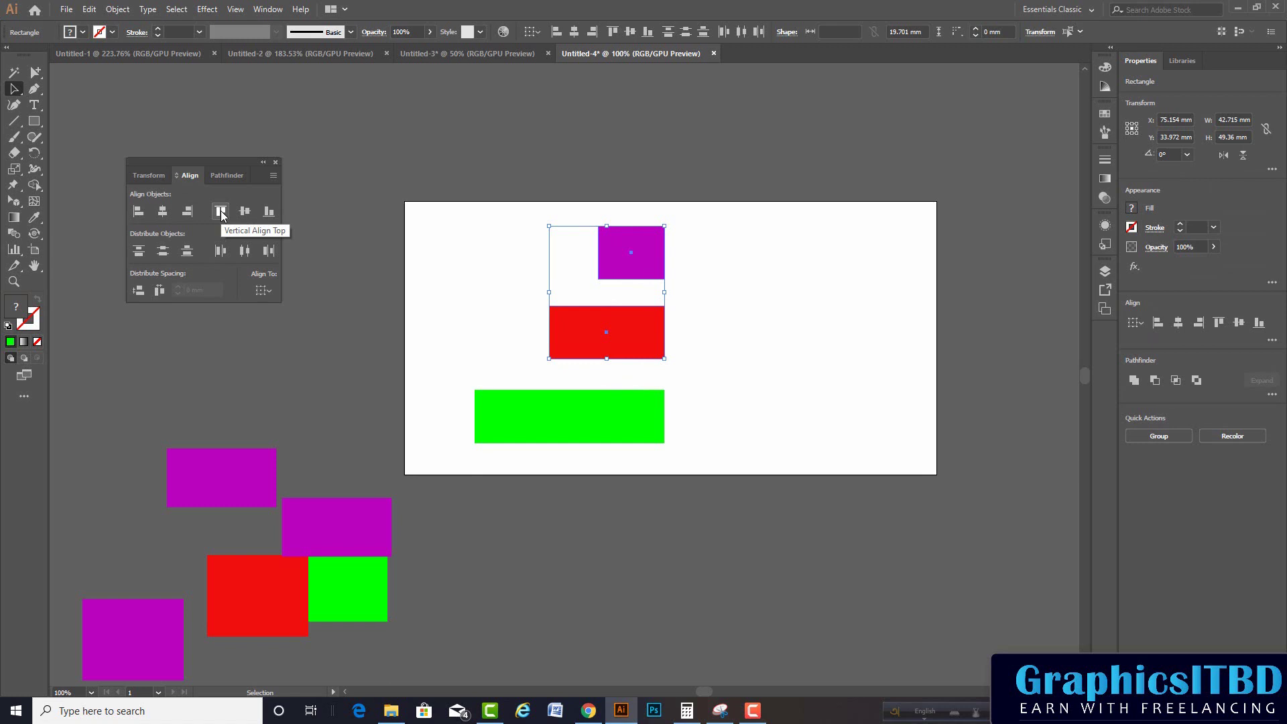
Step: Spread the green, purple and red rectangles across the artboard and stretch red taller
left_click(738, 292)
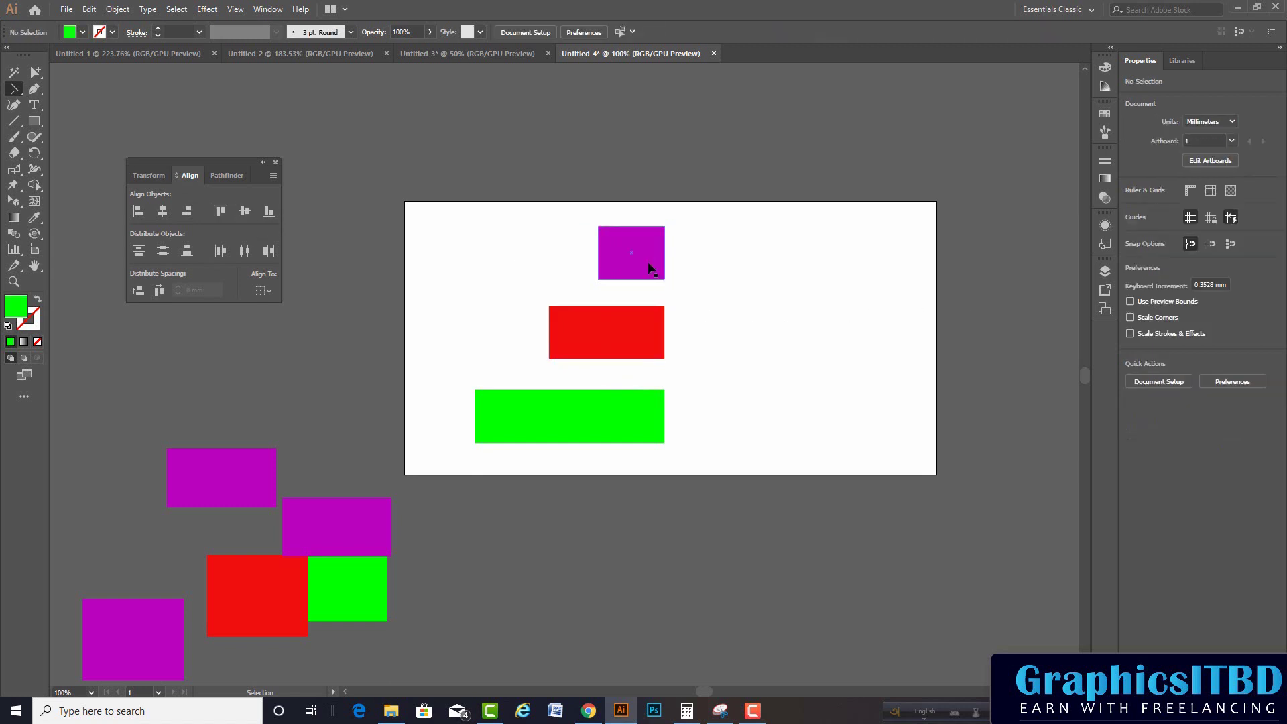
left_click_drag(560, 416, 456, 279)
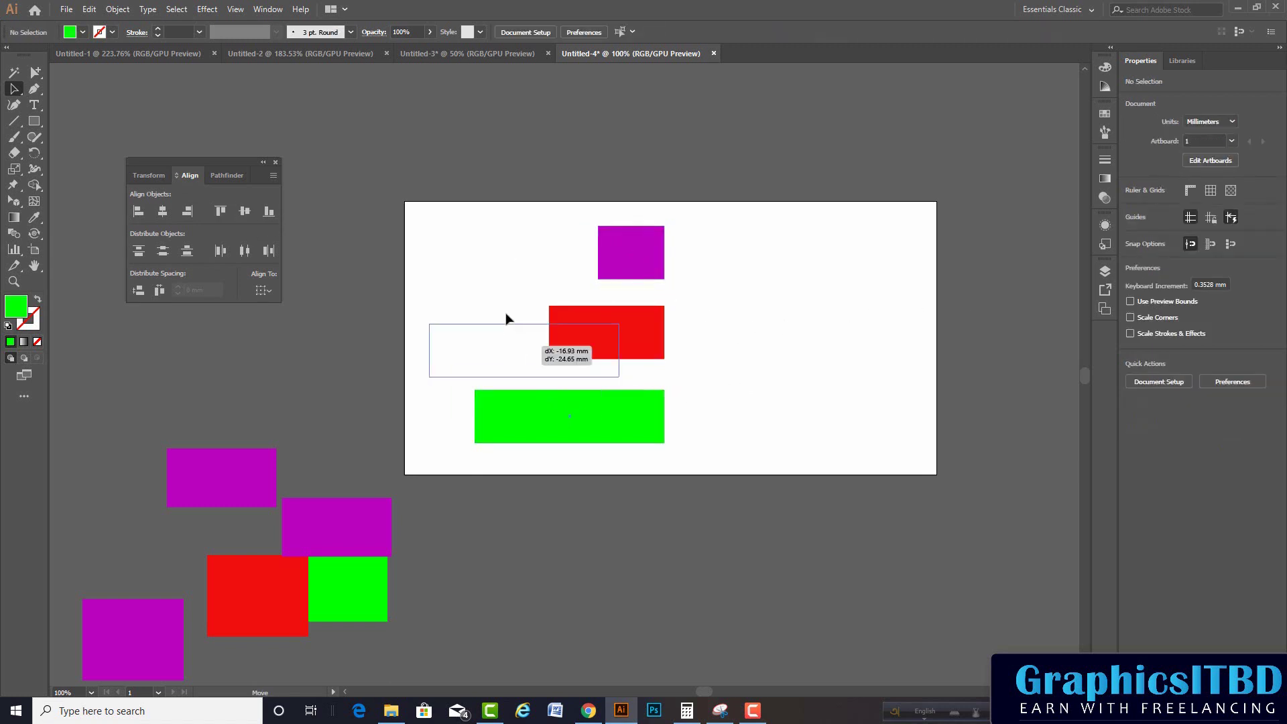
left_click_drag(629, 253, 663, 273)
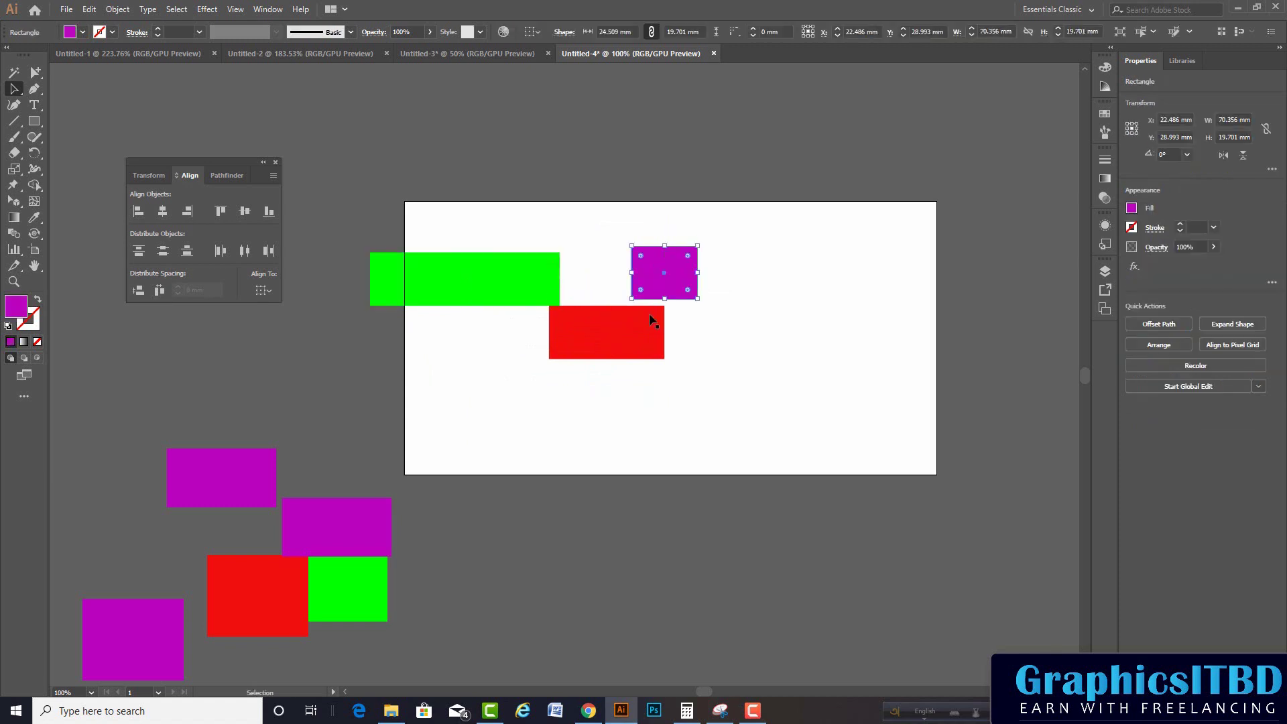
left_click_drag(610, 321, 818, 253)
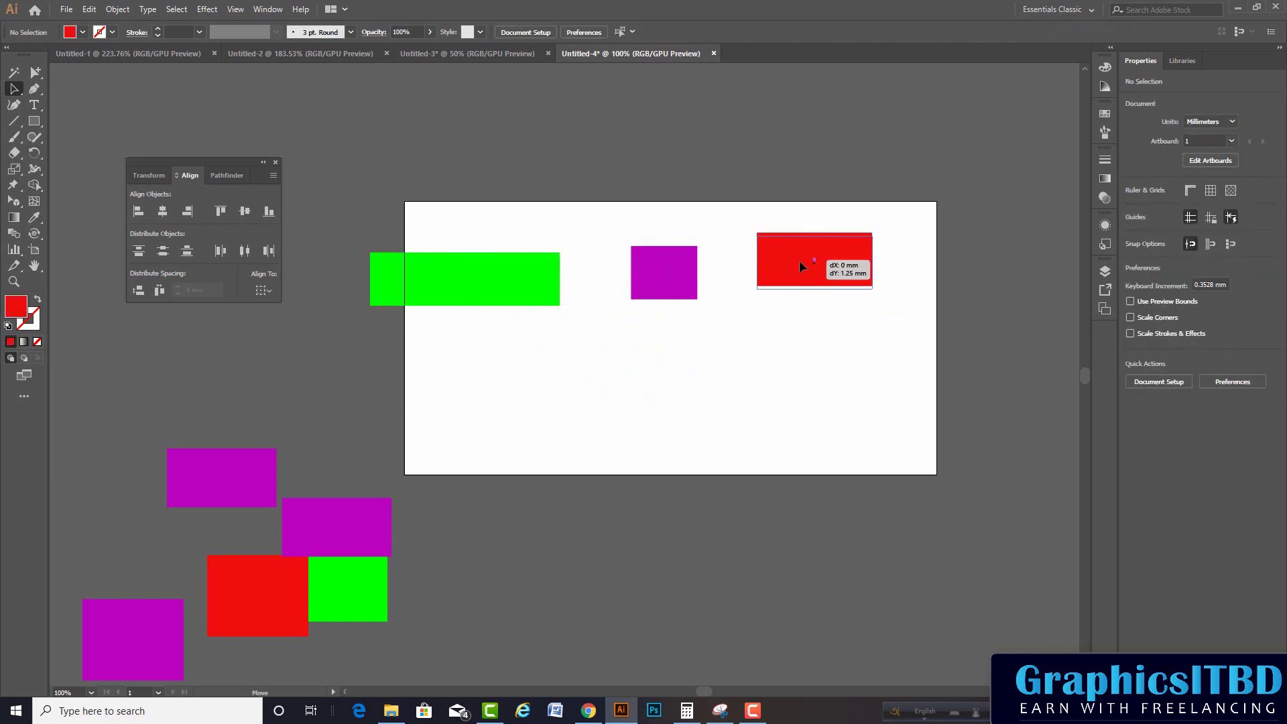
left_click(753, 347)
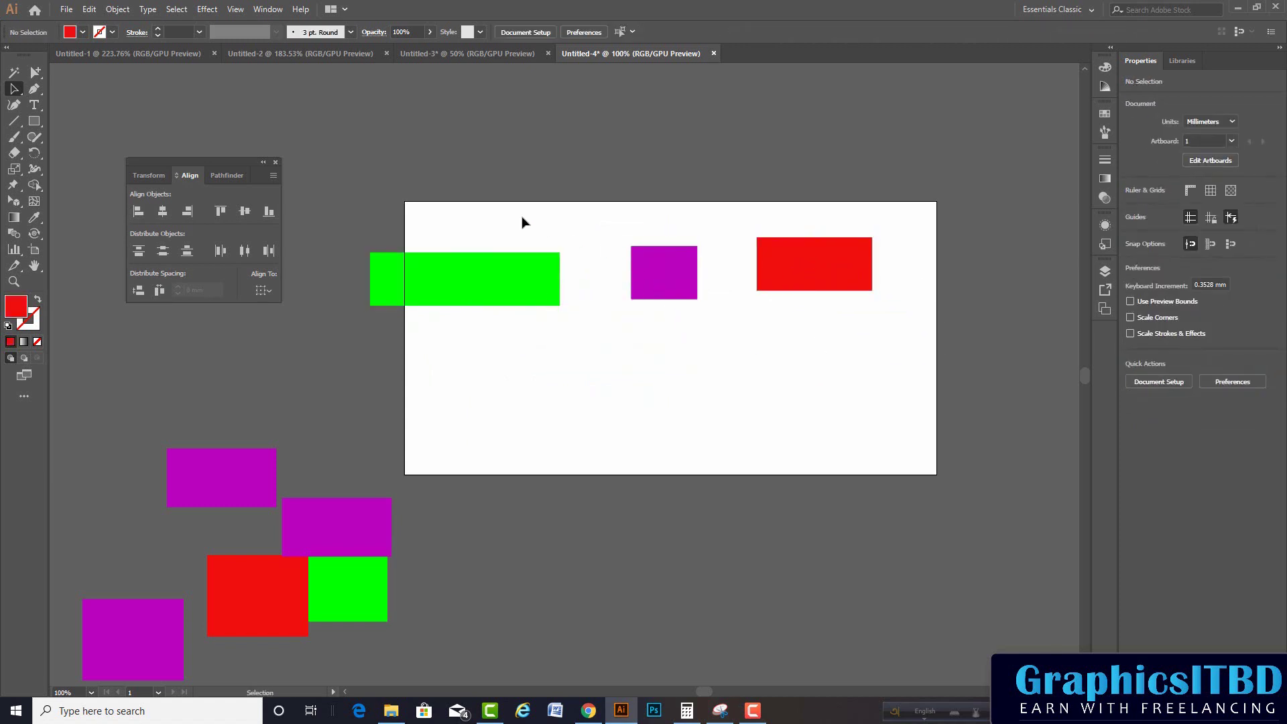
left_click_drag(638, 272, 635, 246)
mouse_move(801, 275)
left_mouse_down()
mouse_move(799, 254)
mouse_move(810, 389)
left_mouse_up()
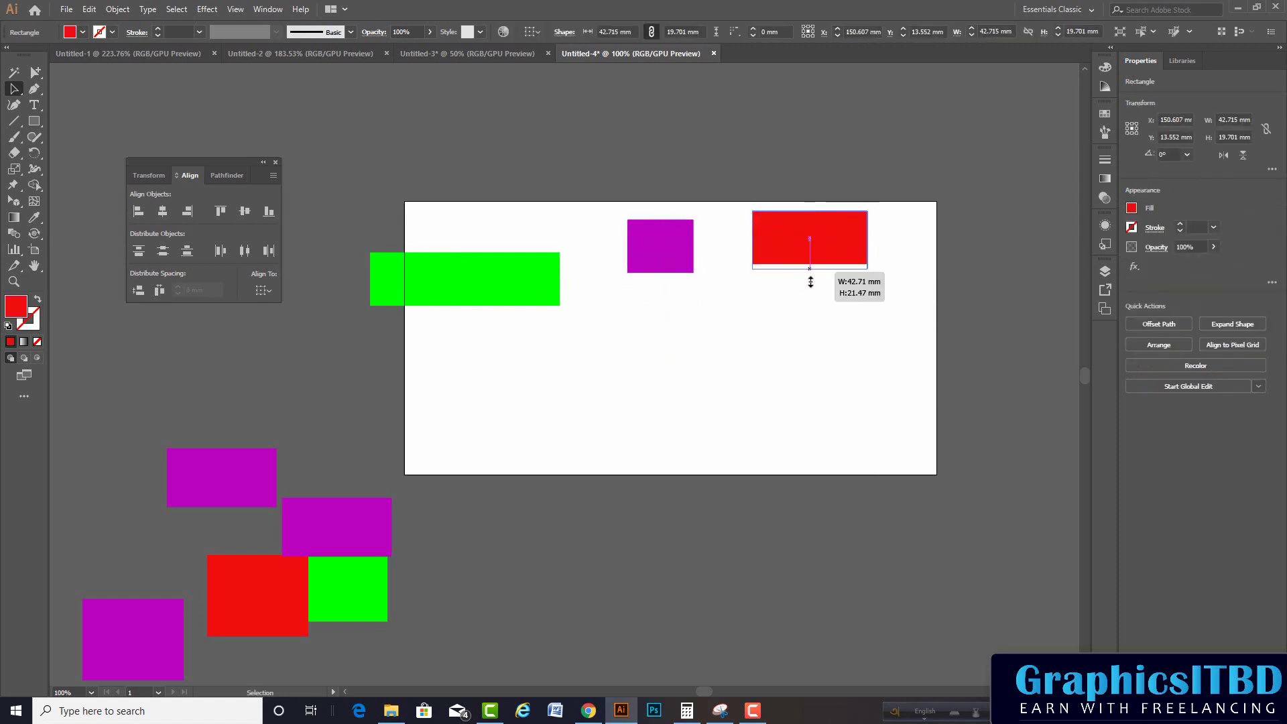
Step: Resize the green rectangle into a square and shift the purple rectangle right
left_click(657, 257)
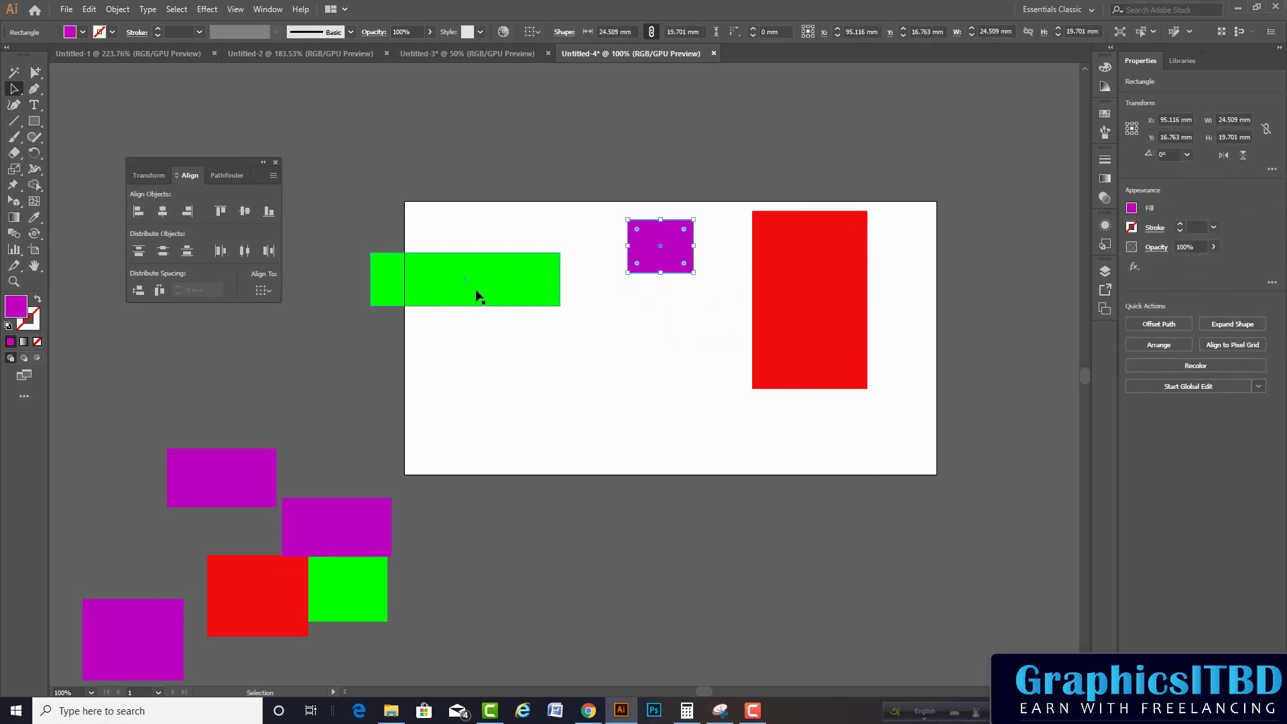
left_click(371, 285)
mouse_move(370, 279)
left_mouse_down()
mouse_move(460, 279)
mouse_move(509, 363)
left_mouse_up()
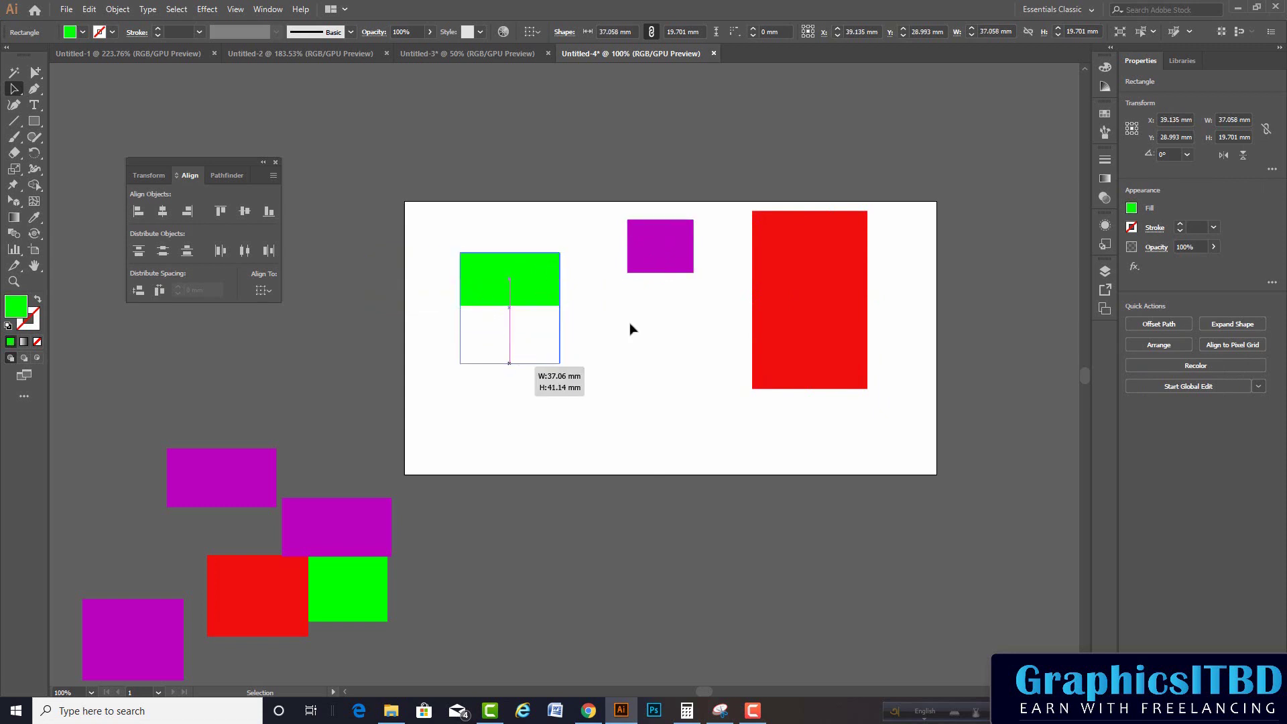
left_click(671, 270)
mouse_move(637, 264)
left_mouse_down()
mouse_move(877, 268)
mouse_move(654, 312)
left_mouse_up()
Step: Order the rectangles red, green, purple from left to right and select all three
left_click(838, 300)
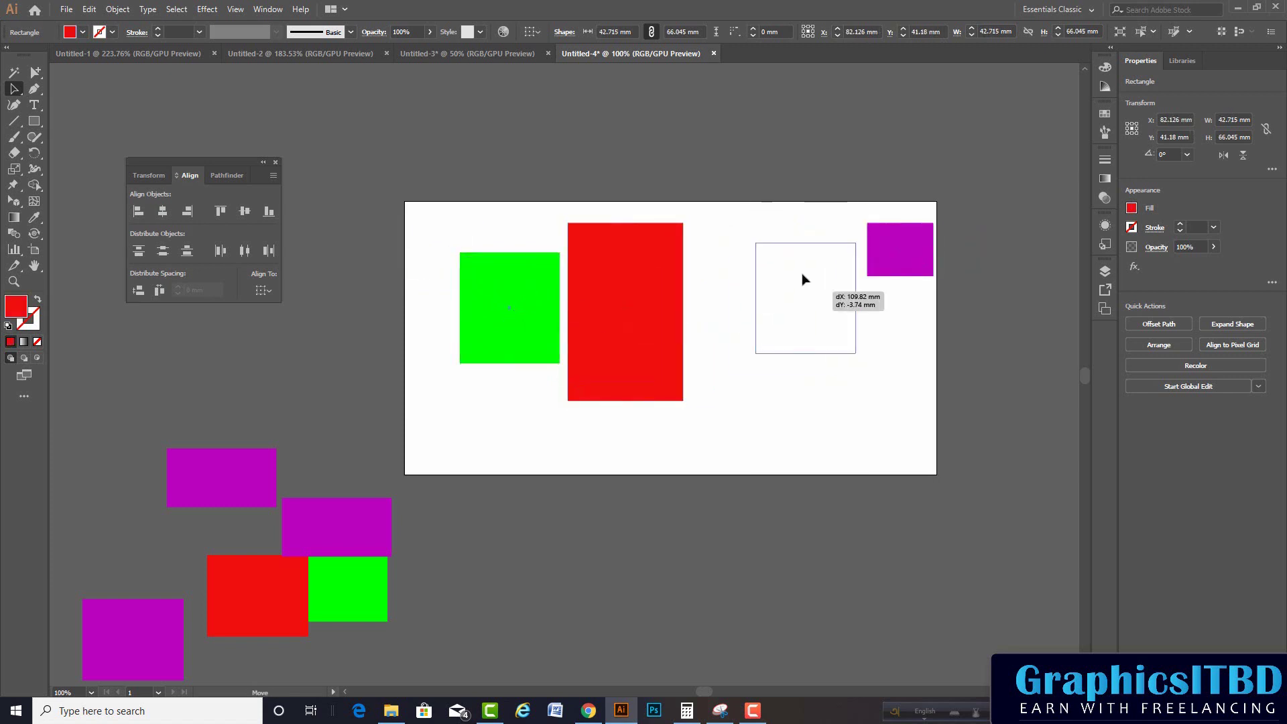
left_click_drag(509, 290, 792, 242)
left_click(593, 293)
left_click_drag(593, 294, 447, 298)
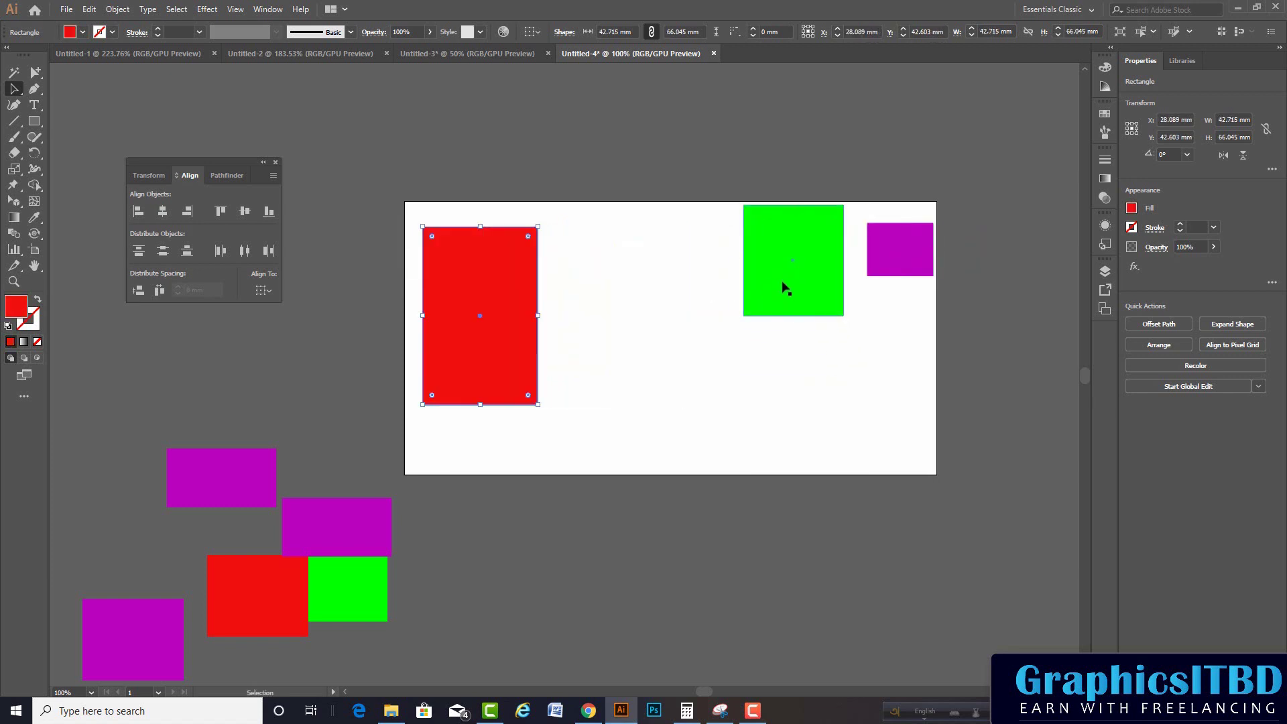
left_click_drag(771, 280, 615, 295)
left_click_drag(872, 263, 739, 291)
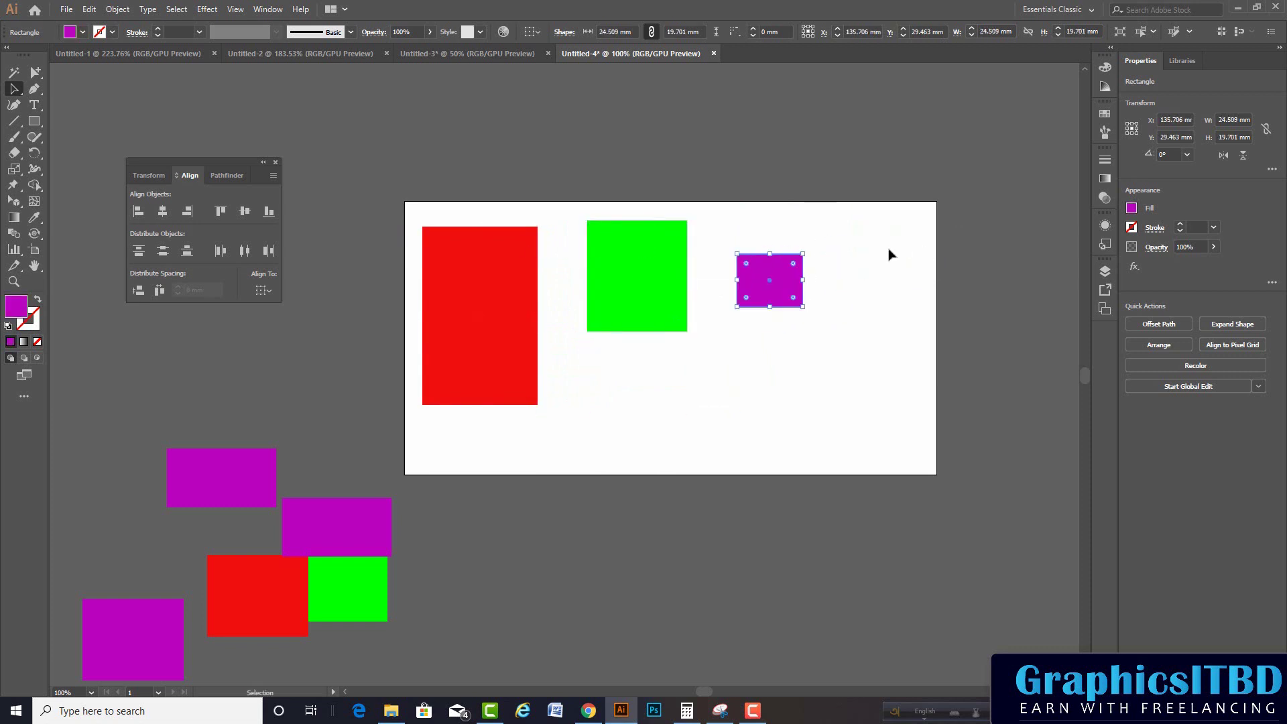
left_click(862, 273)
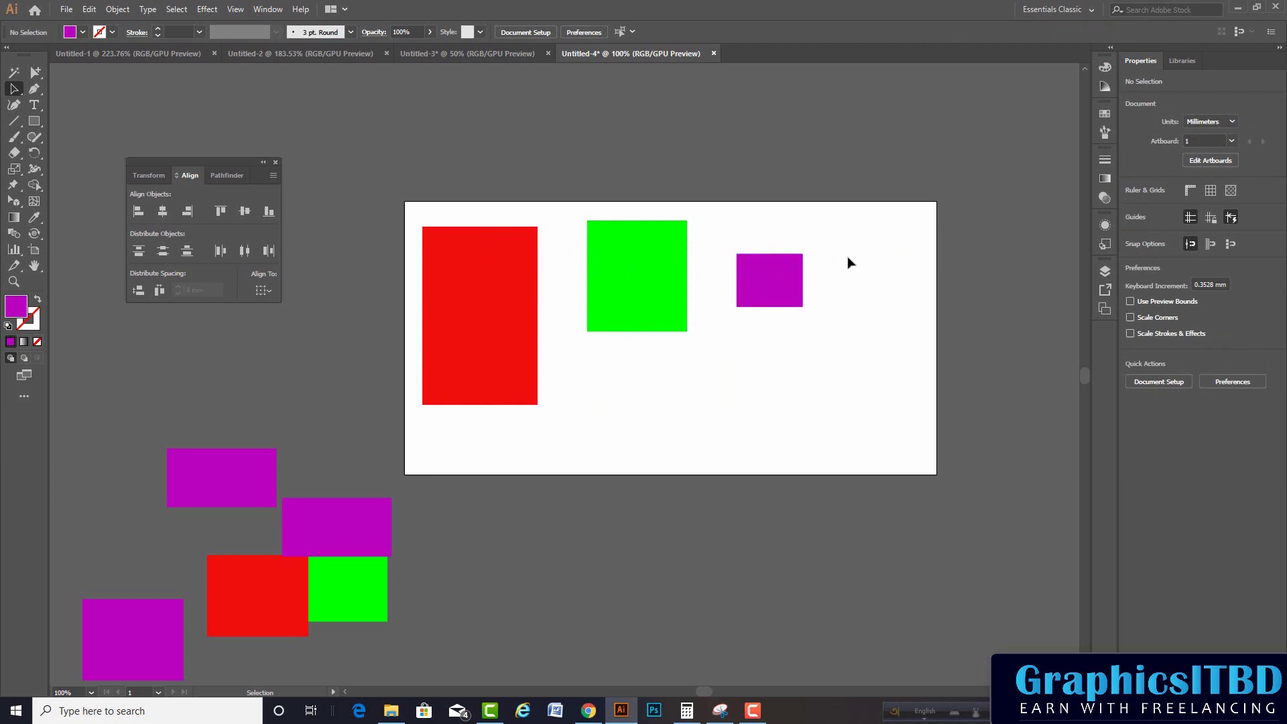
left_click_drag(850, 263, 461, 340)
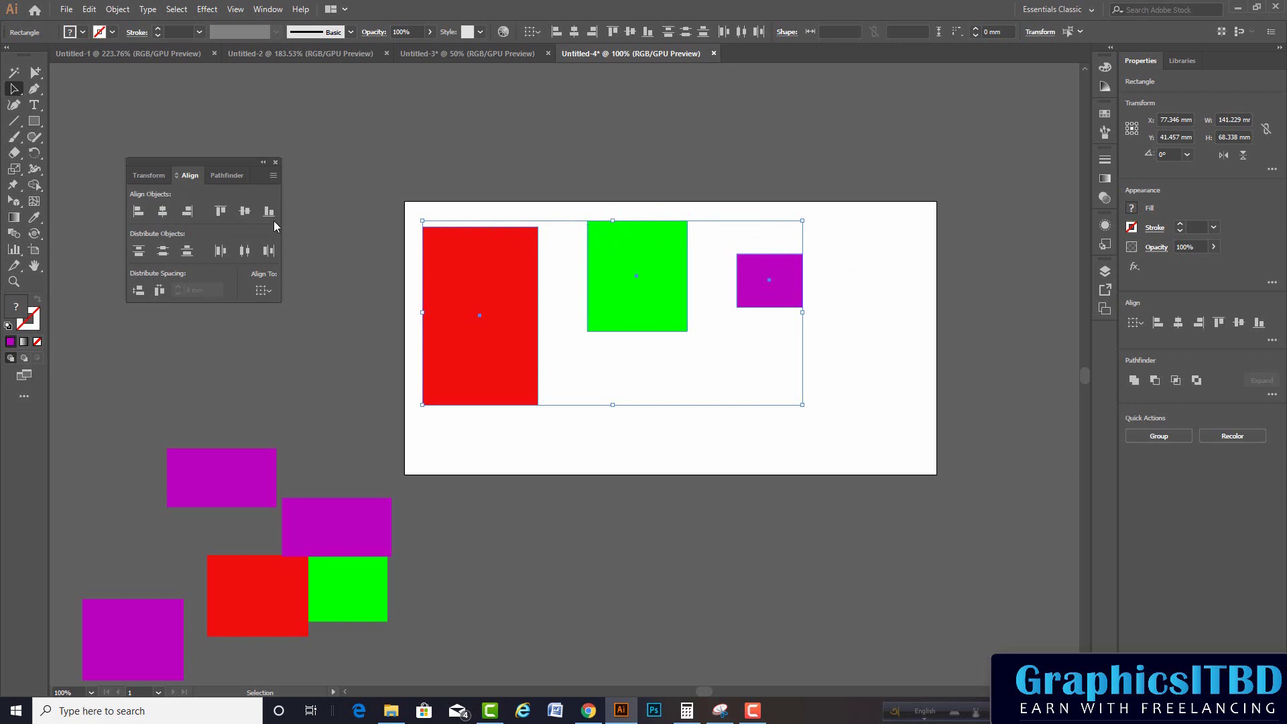
Step: Top-align the three rectangles, then nudge the group slightly right and down
left_click(219, 212)
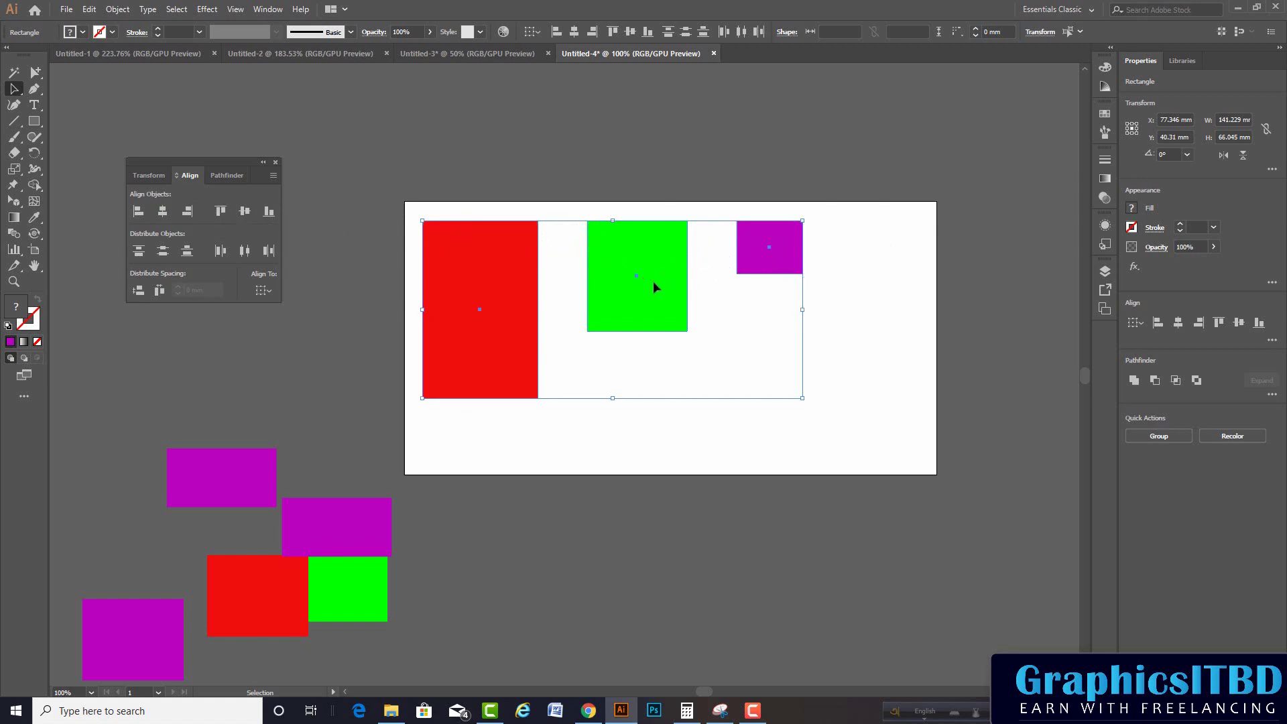
left_click_drag(653, 287, 689, 294)
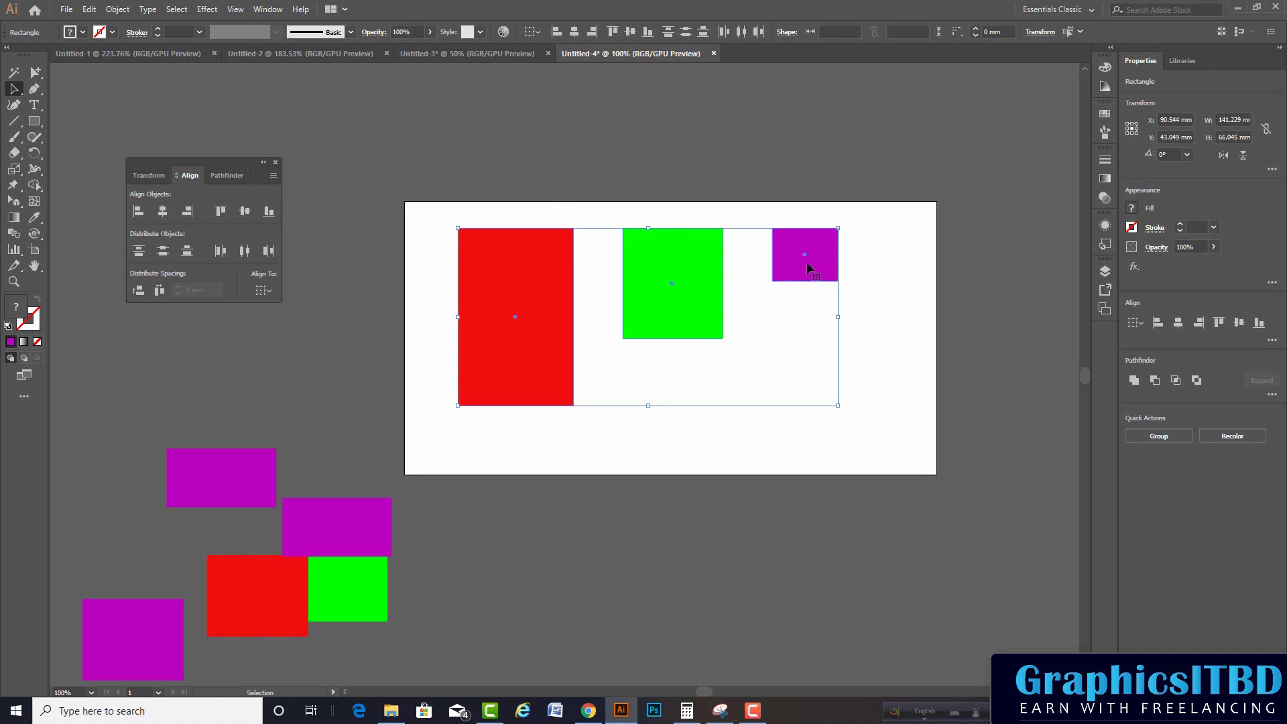
Step: Centre the red, green and purple rectangles with Vertical Align Center, then lower them
left_click(243, 215)
left_click(855, 305)
left_click_drag(899, 257, 421, 319)
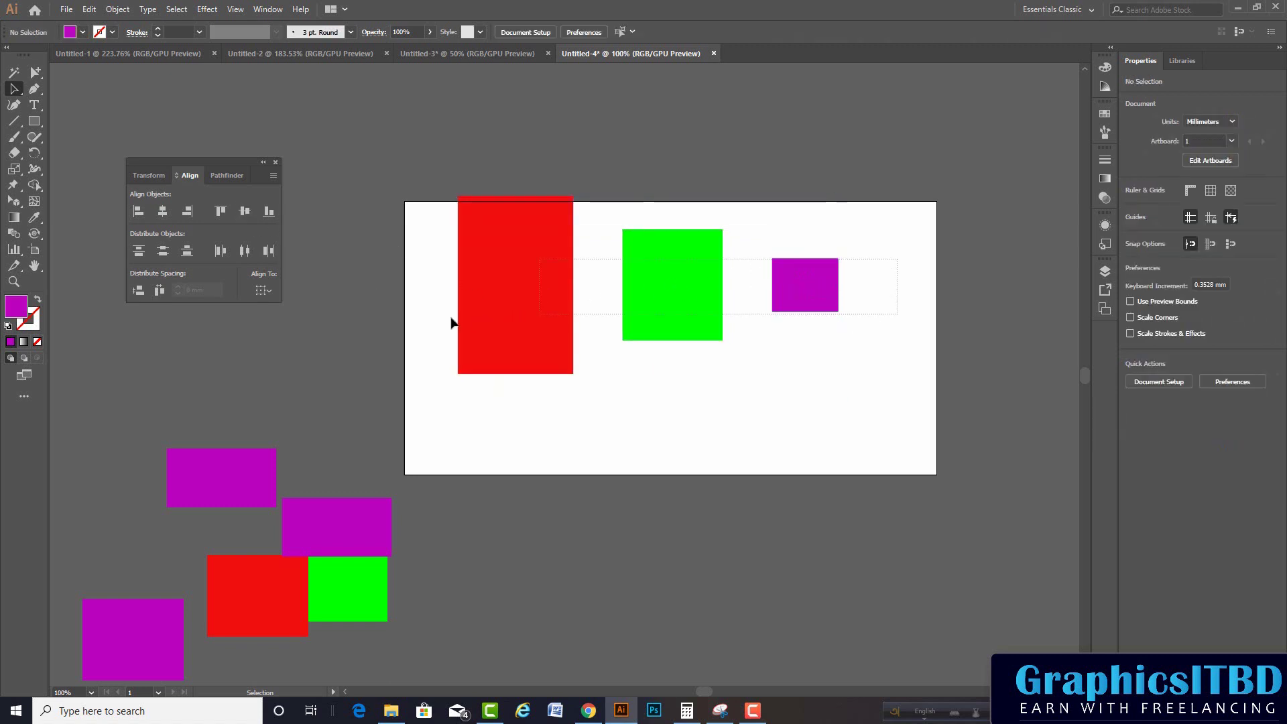
left_click_drag(676, 325, 681, 378)
left_click(913, 338)
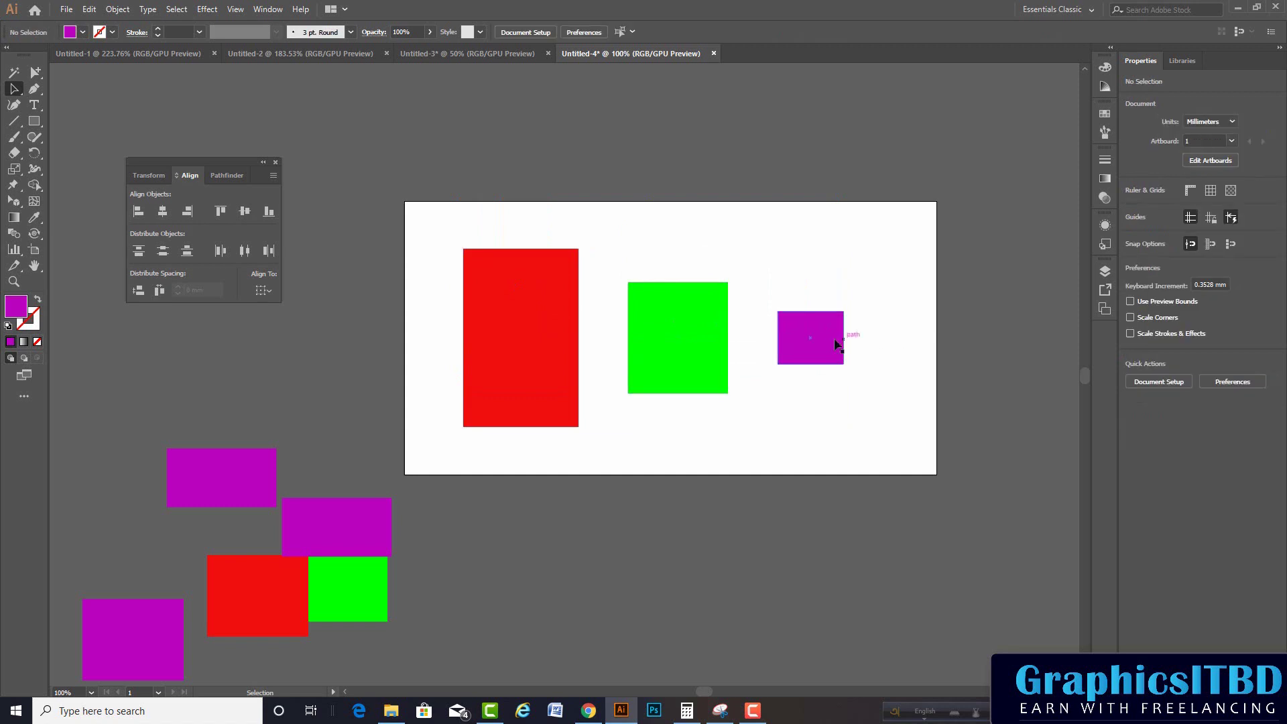
left_click_drag(931, 308, 468, 328)
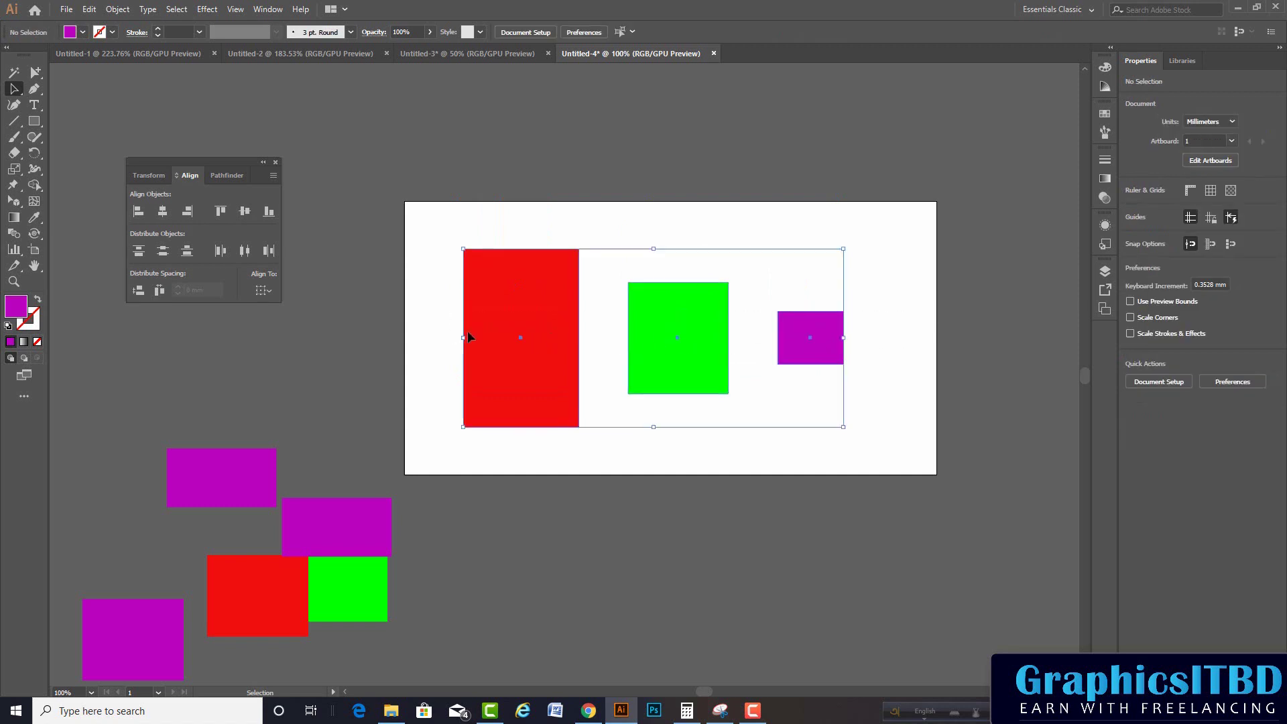
Step: Bottom-align the red, green and purple rectangles with Vertical Align Bottom
left_click(267, 212)
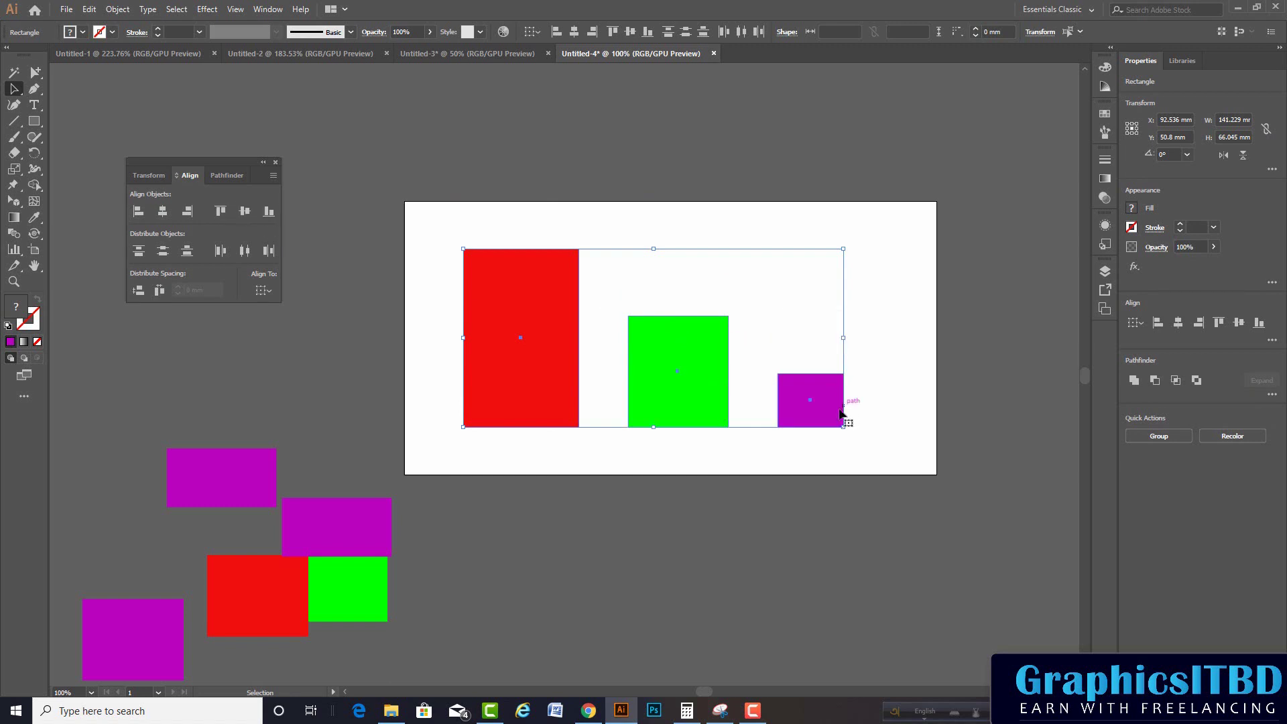
left_click(858, 430)
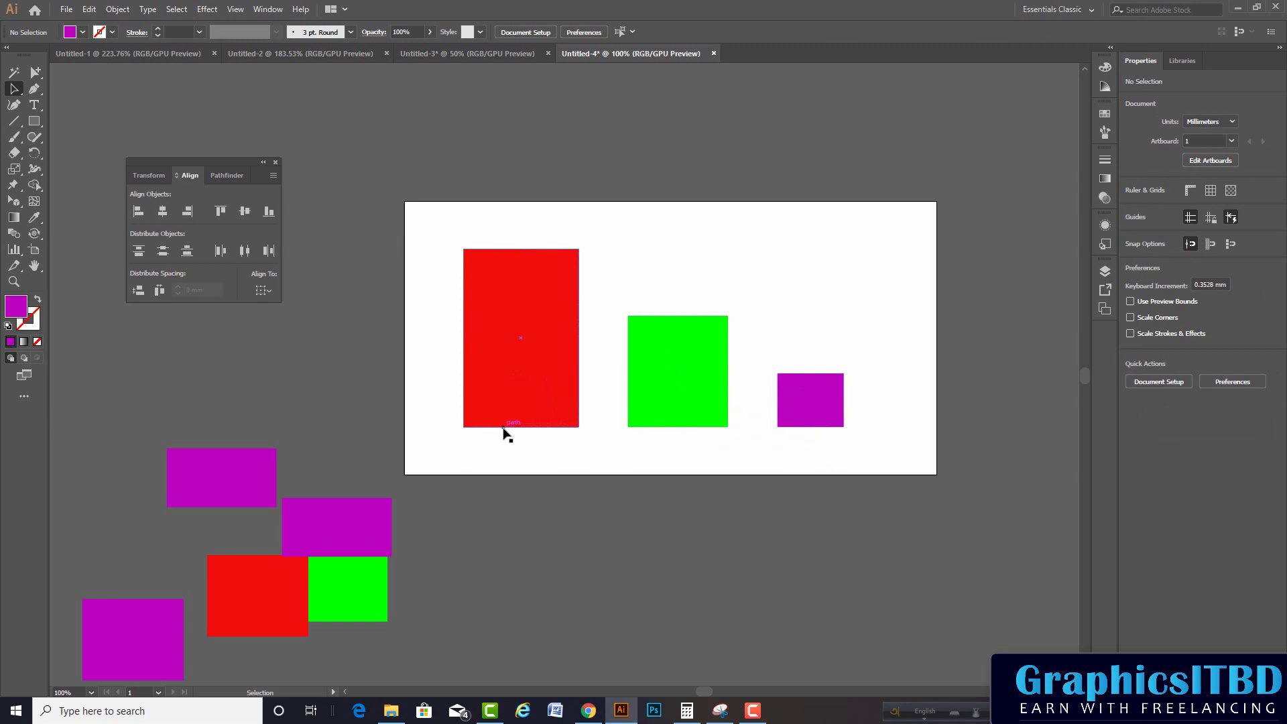
left_click_drag(873, 431, 504, 404)
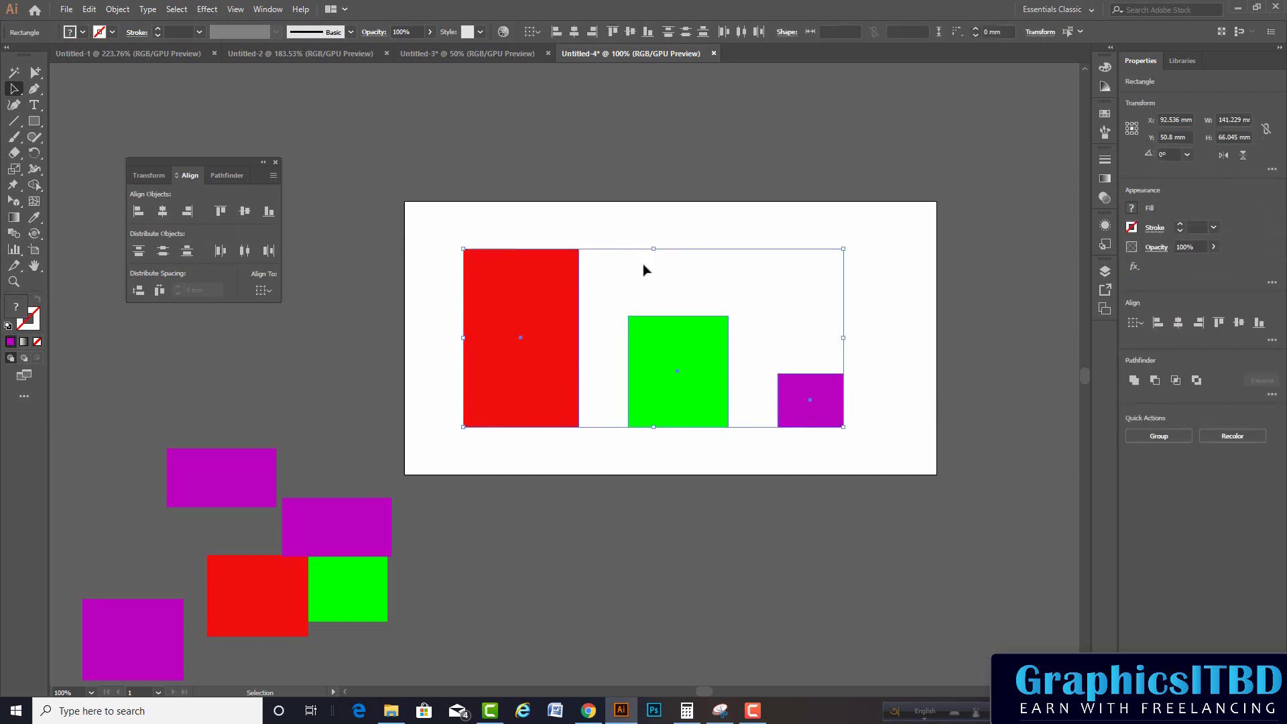
left_click(730, 213)
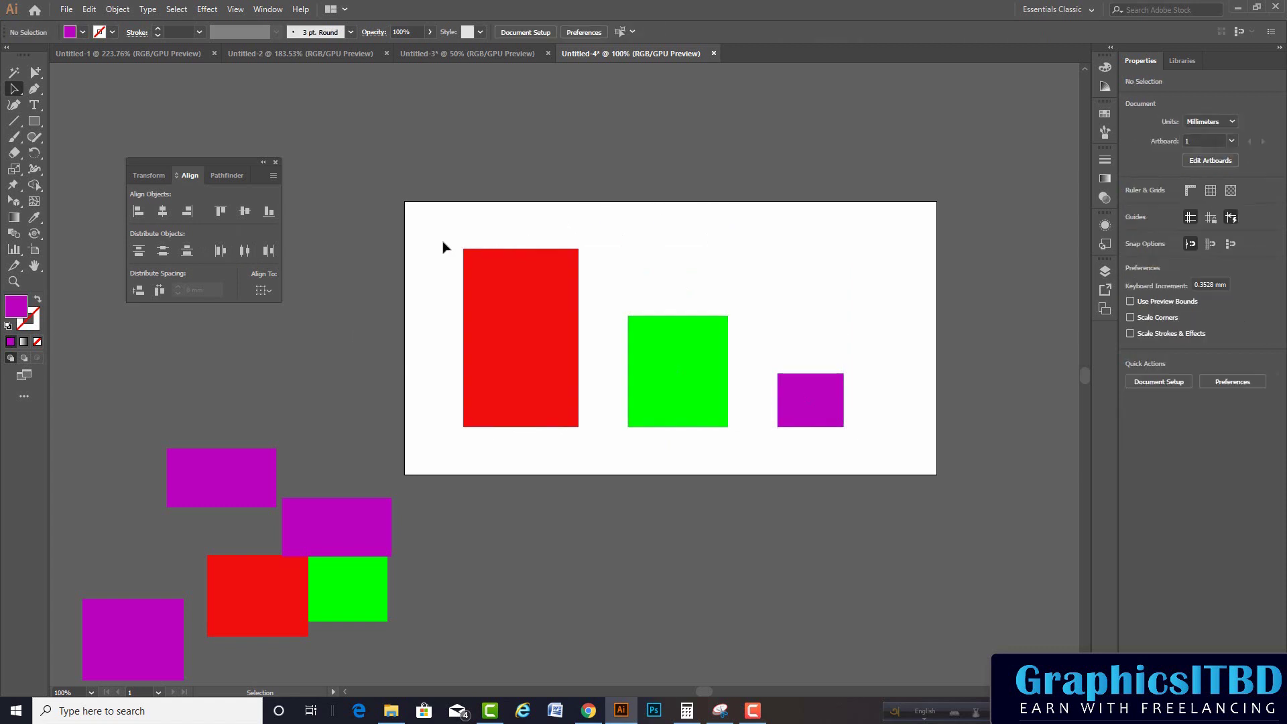
left_click_drag(442, 243, 947, 449)
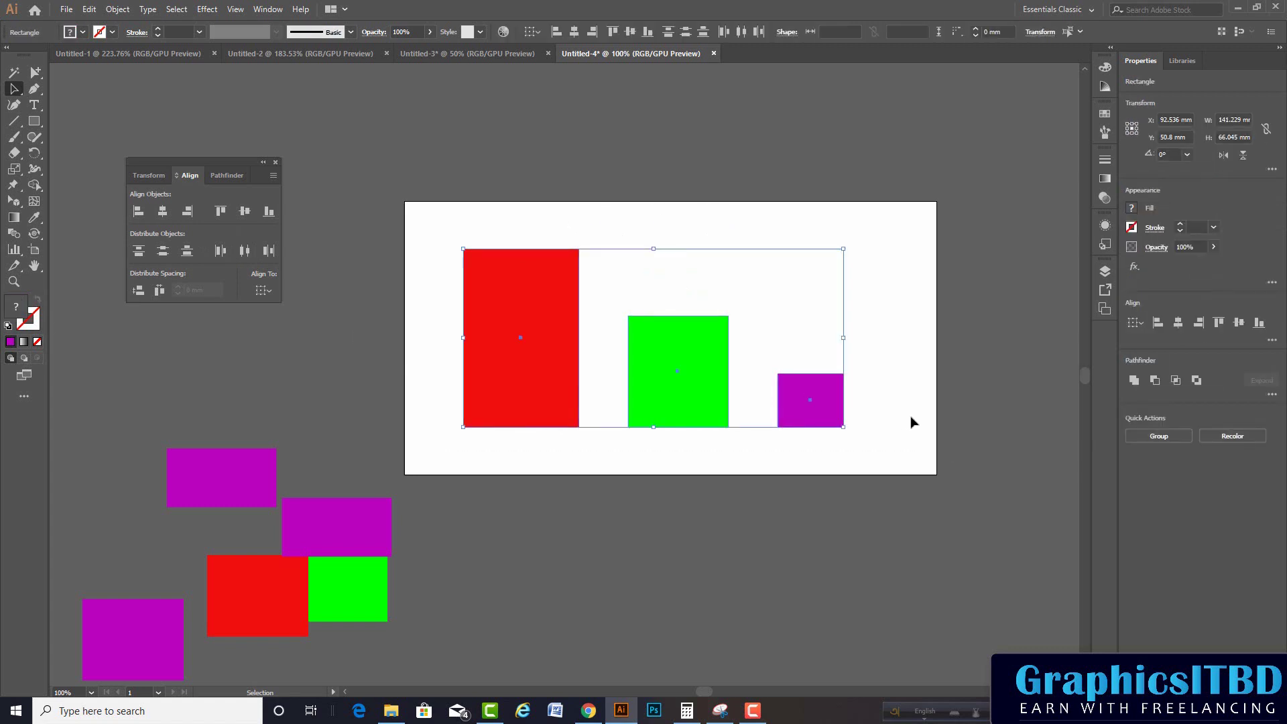